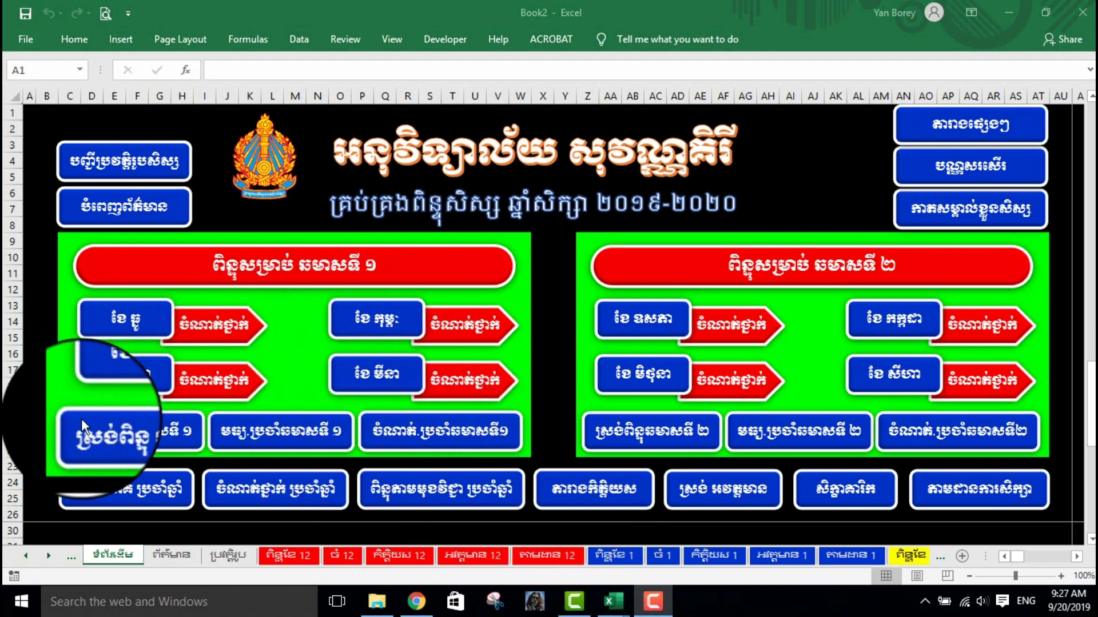
# Step: Open the Semester 1 score sheet from the dashboard hyperlink
pyautogui.click(151, 435)
pyautogui.scroll(-5, 495, 327)
pyautogui.scroll(5, 495, 327)
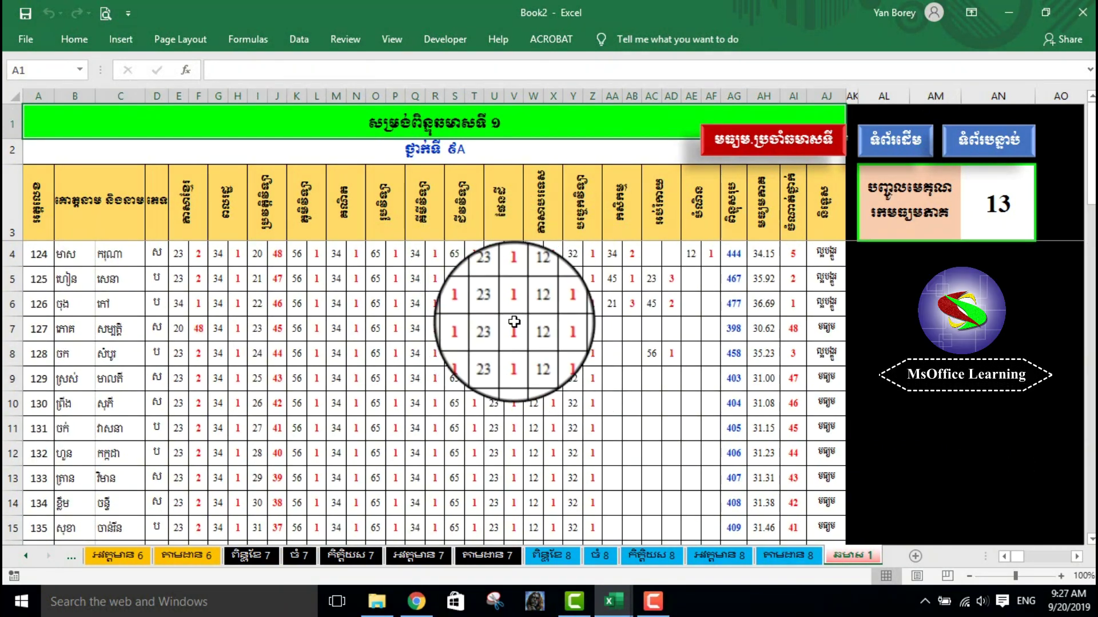
pyautogui.moveTo(610, 601)
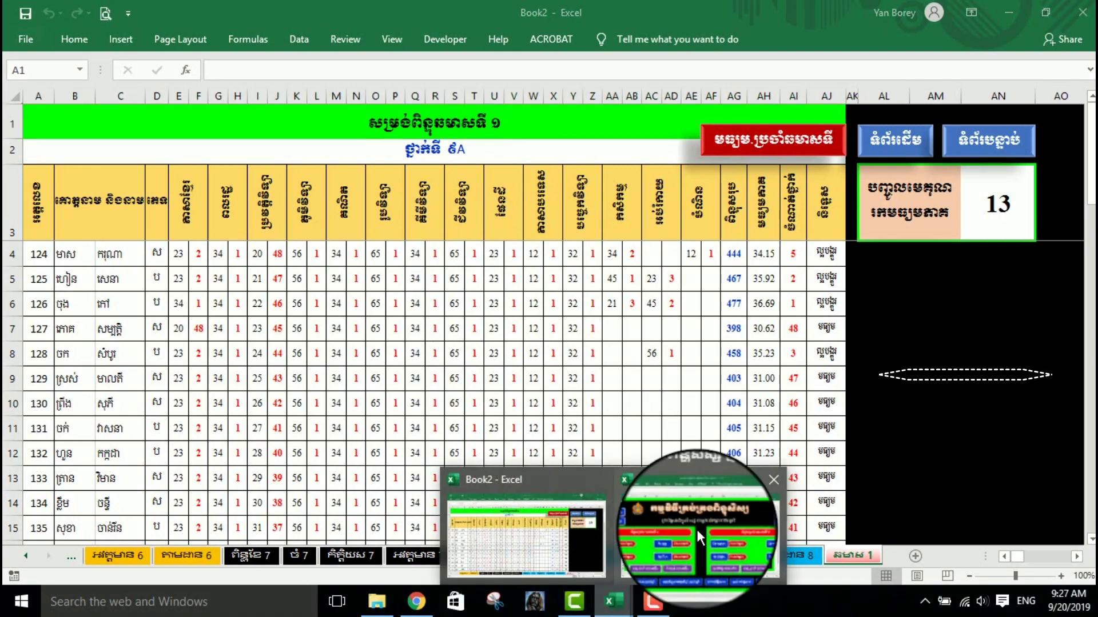
# Step: View the semester 1 average sheet in the other workbook, then return to Book2
pyautogui.click(696, 529)
pyautogui.click(261, 442)
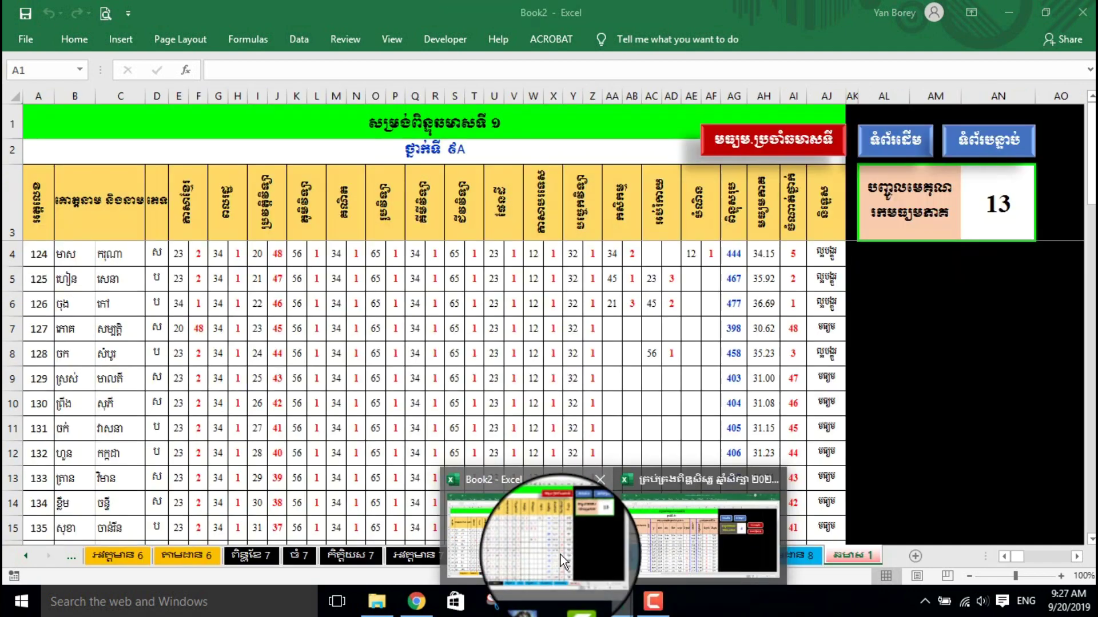
pyautogui.moveTo(610, 602)
pyautogui.click(560, 552)
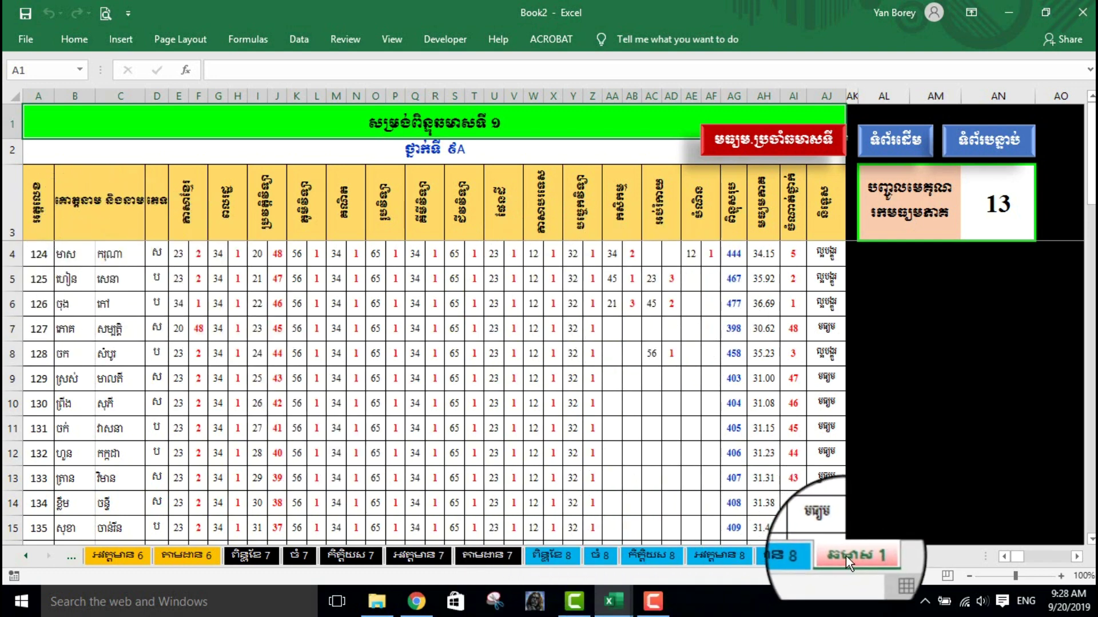
# Step: Duplicate the month-8 score sheet with Move or Copy, placing the copy at the end
pyautogui.rightClick(543, 559)
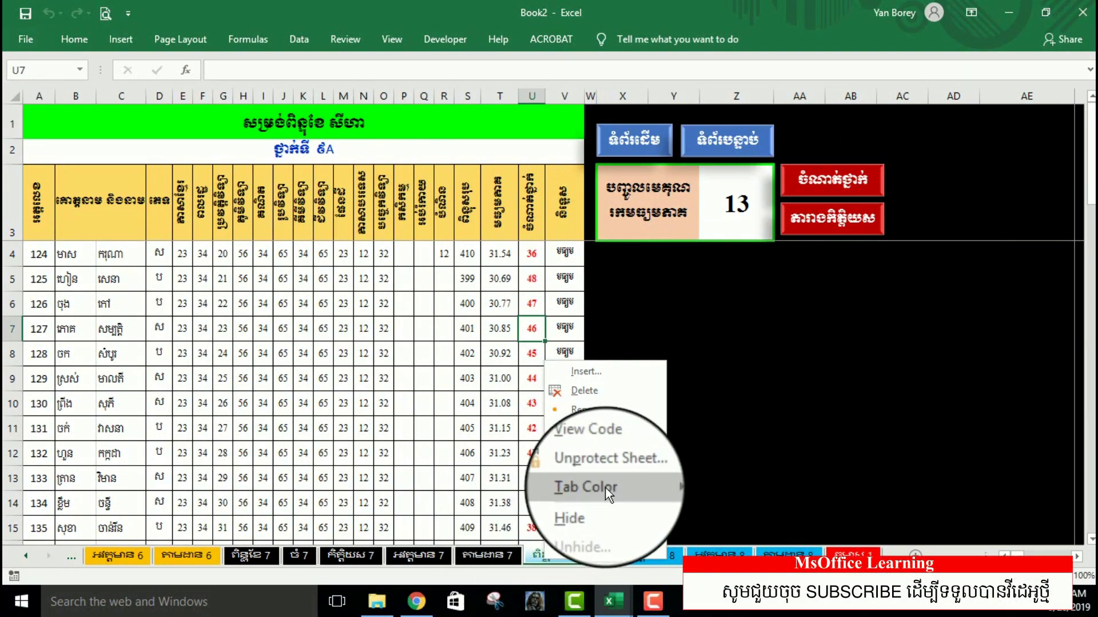
pyautogui.rightClick(536, 554)
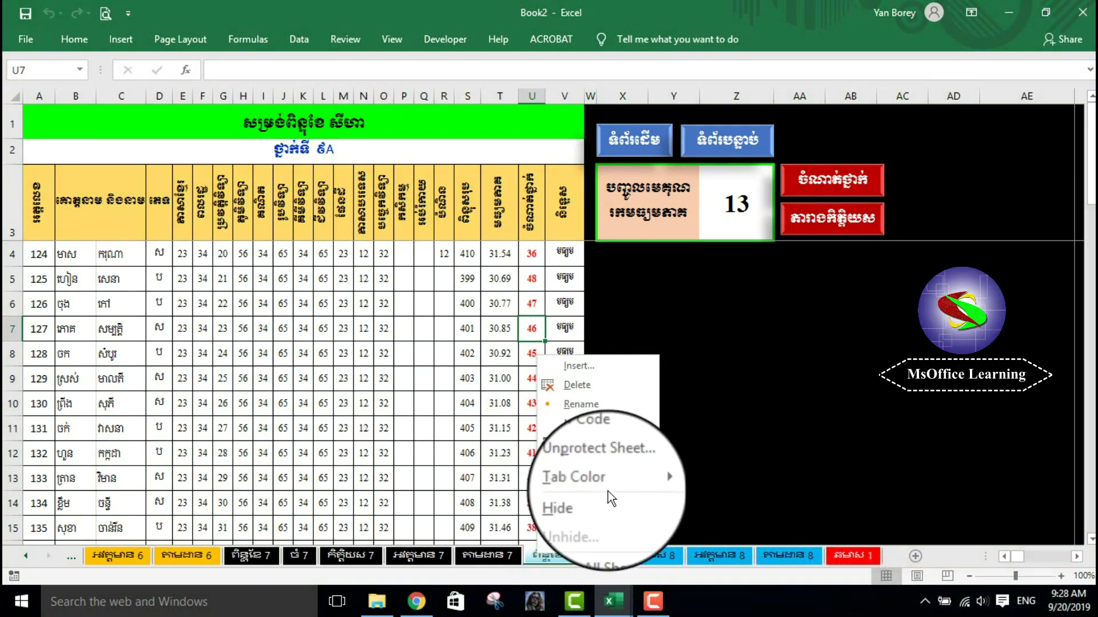
pyautogui.click(598, 423)
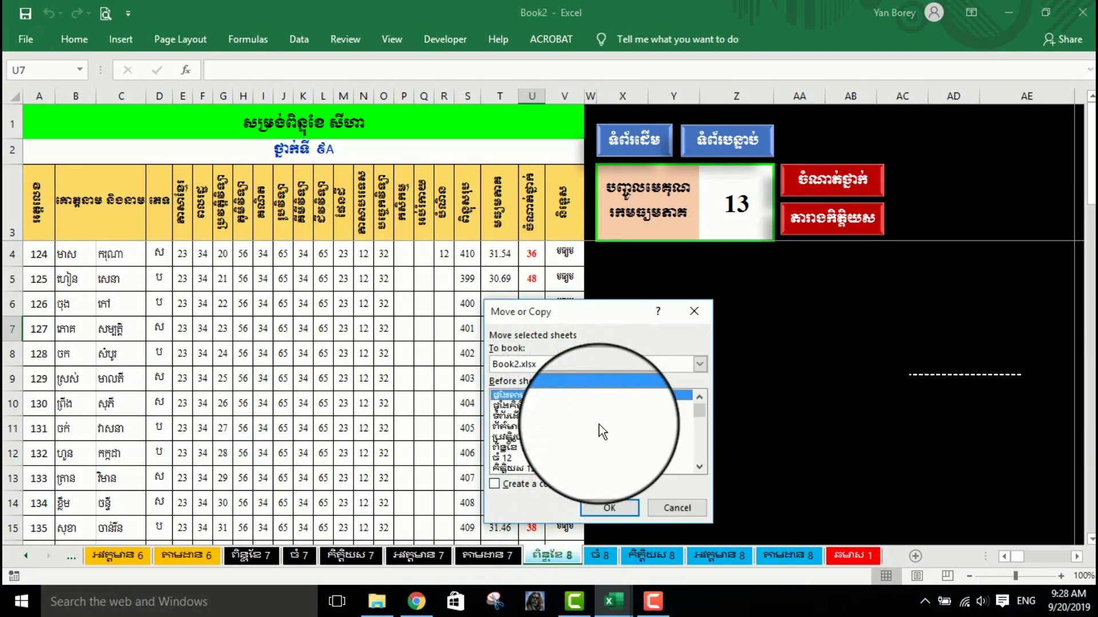
pyautogui.click(494, 485)
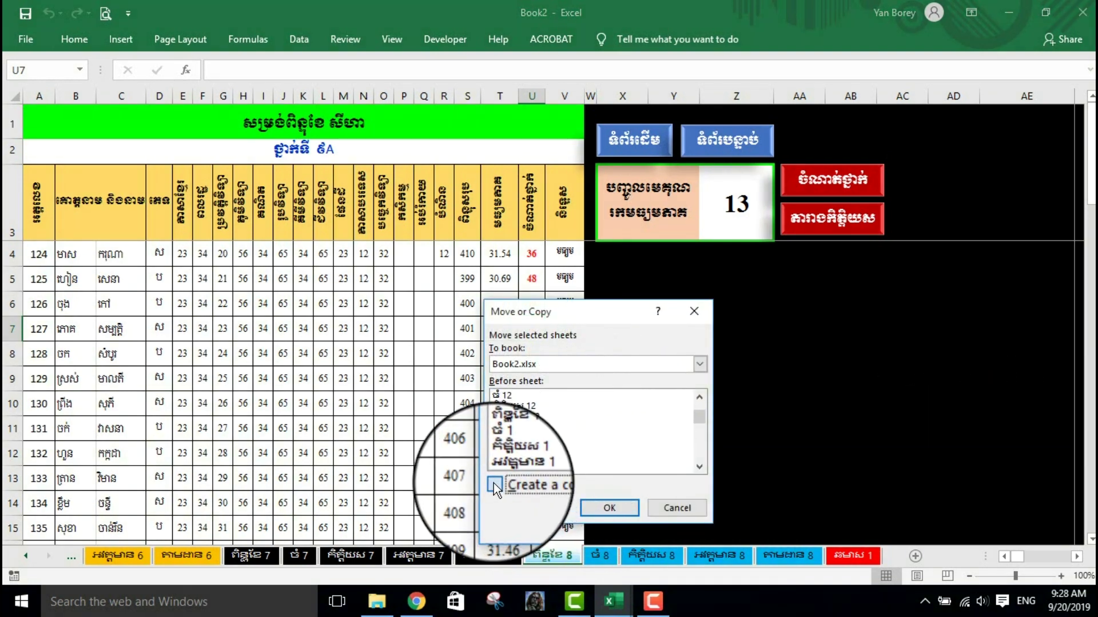
pyautogui.moveTo(701, 414); pyautogui.dragTo(698, 460)
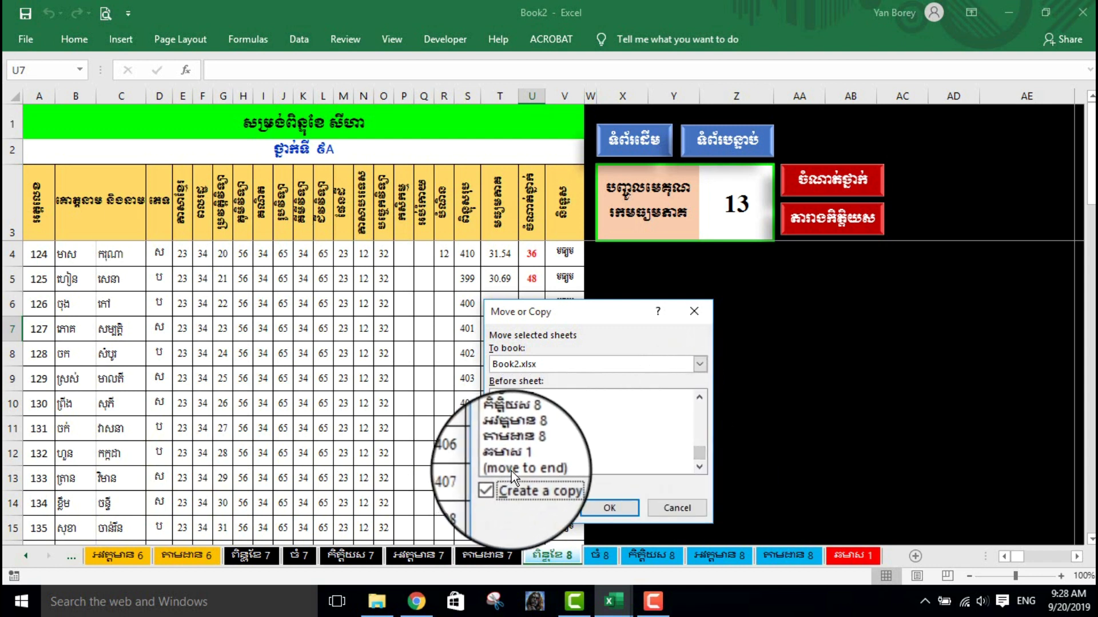
pyautogui.click(506, 469)
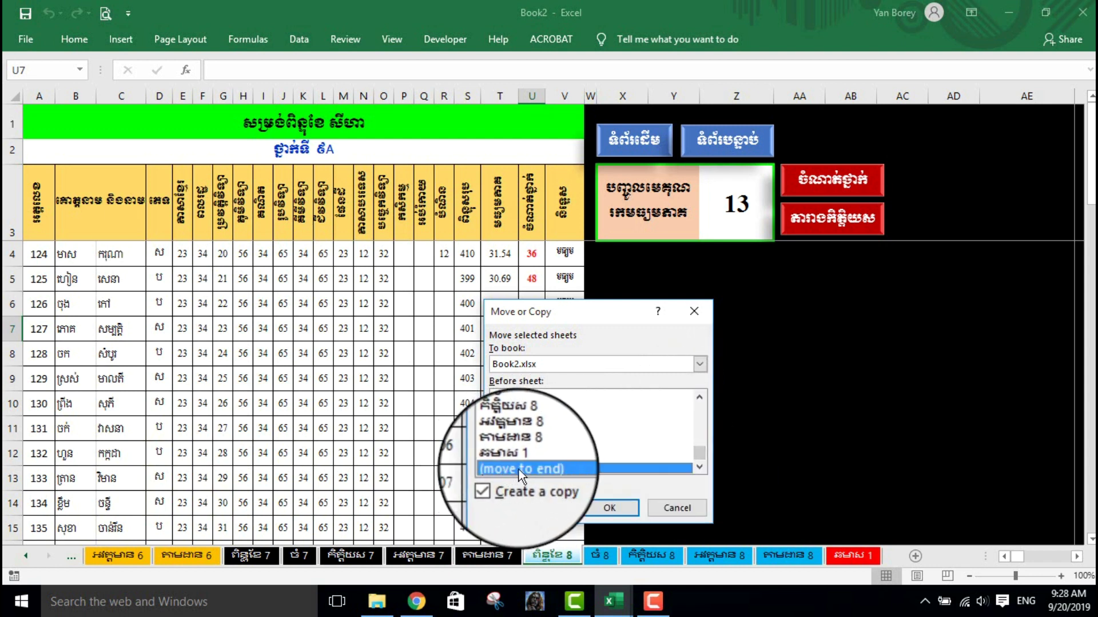
pyautogui.click(614, 508)
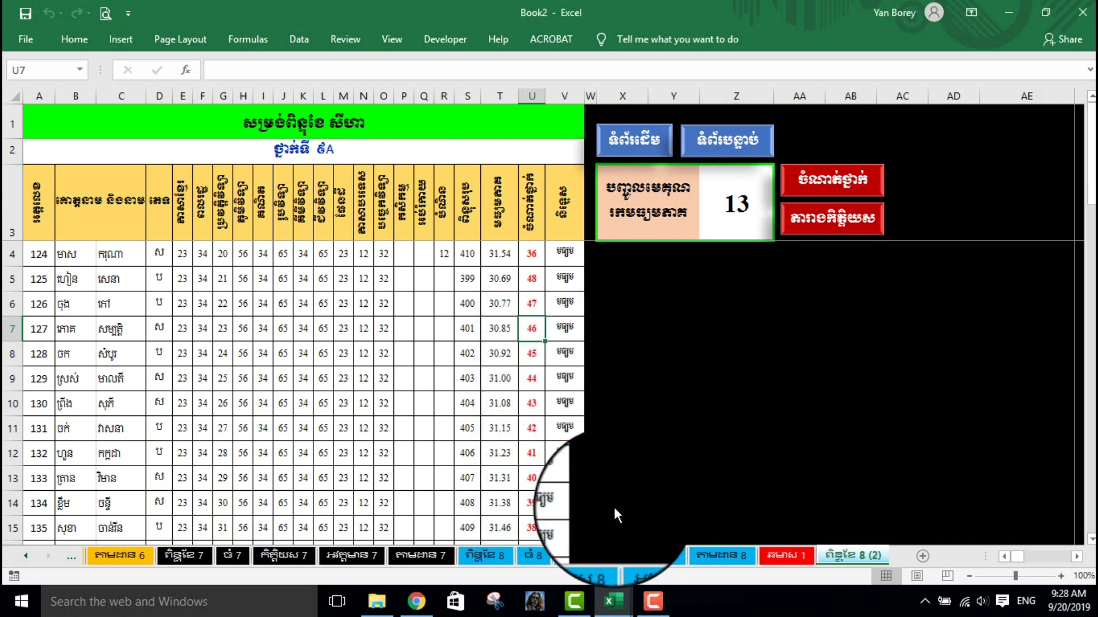
# Step: Rename the copied sheet 'មធ្យ.ប្រចាំឆមាស 1' and colour its tab red
pyautogui.rightClick(847, 561)
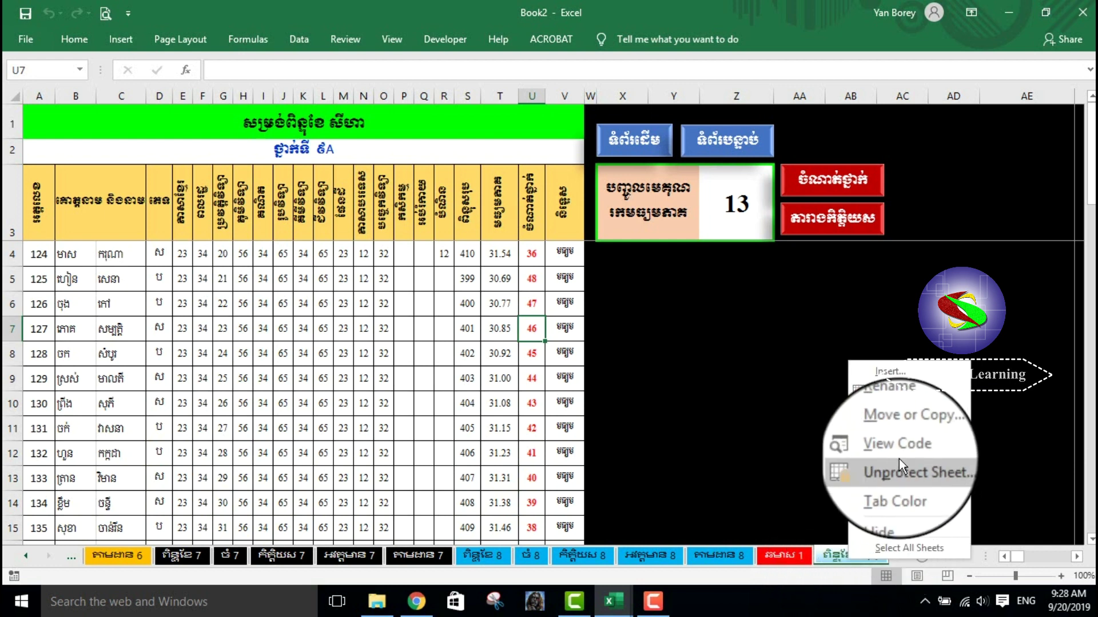
pyautogui.click(894, 412)
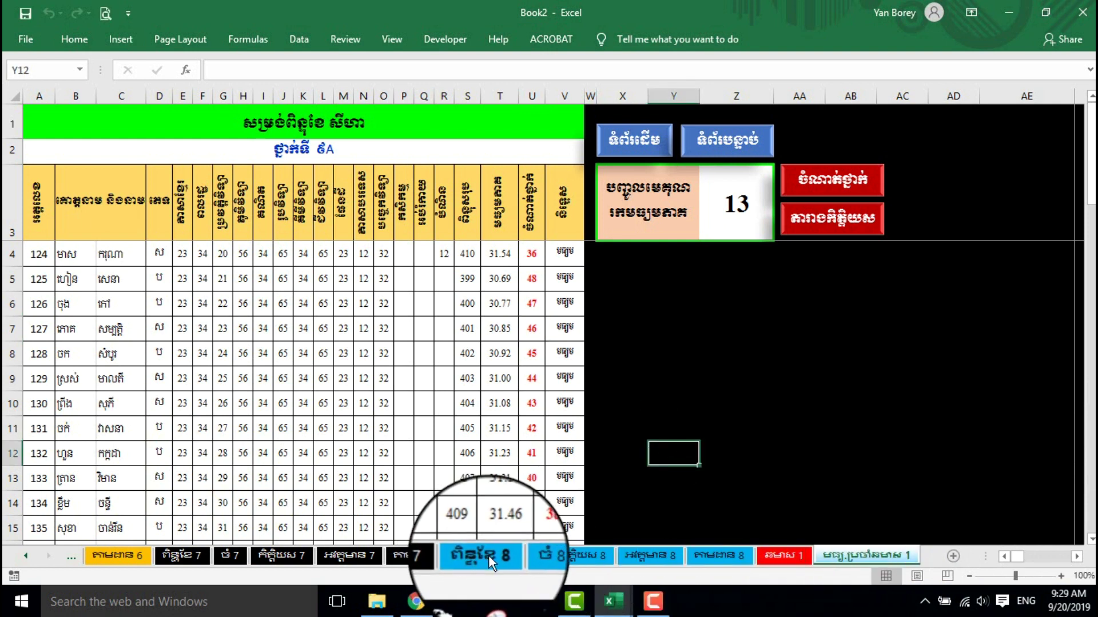
pyautogui.rightClick(847, 554)
pyautogui.moveTo(896, 481)
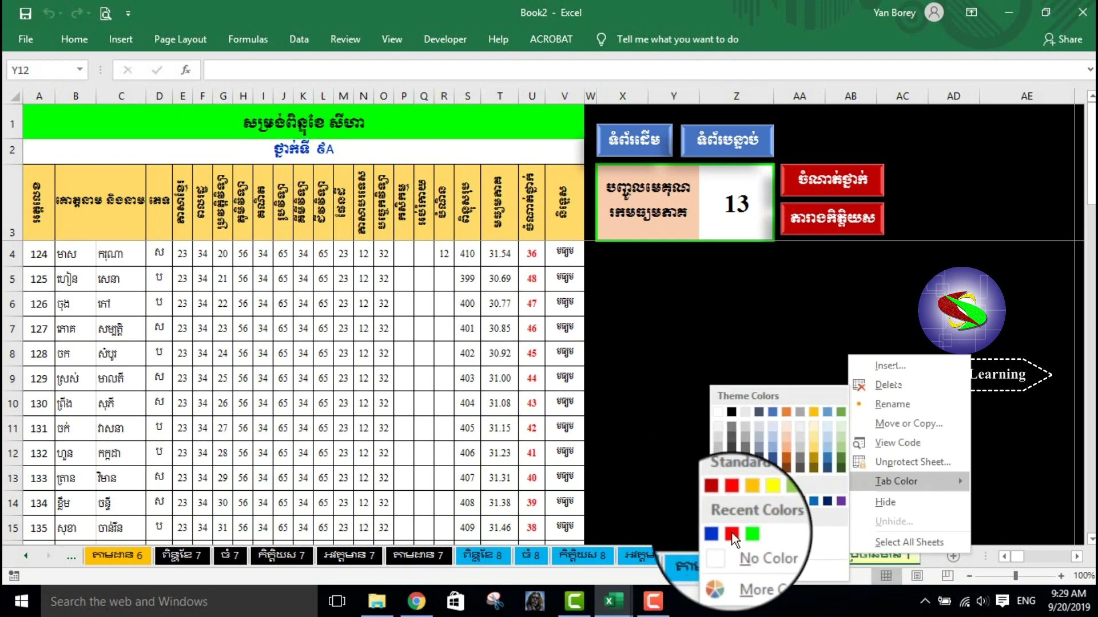
pyautogui.click(731, 534)
pyautogui.click(848, 558)
pyautogui.click(847, 558)
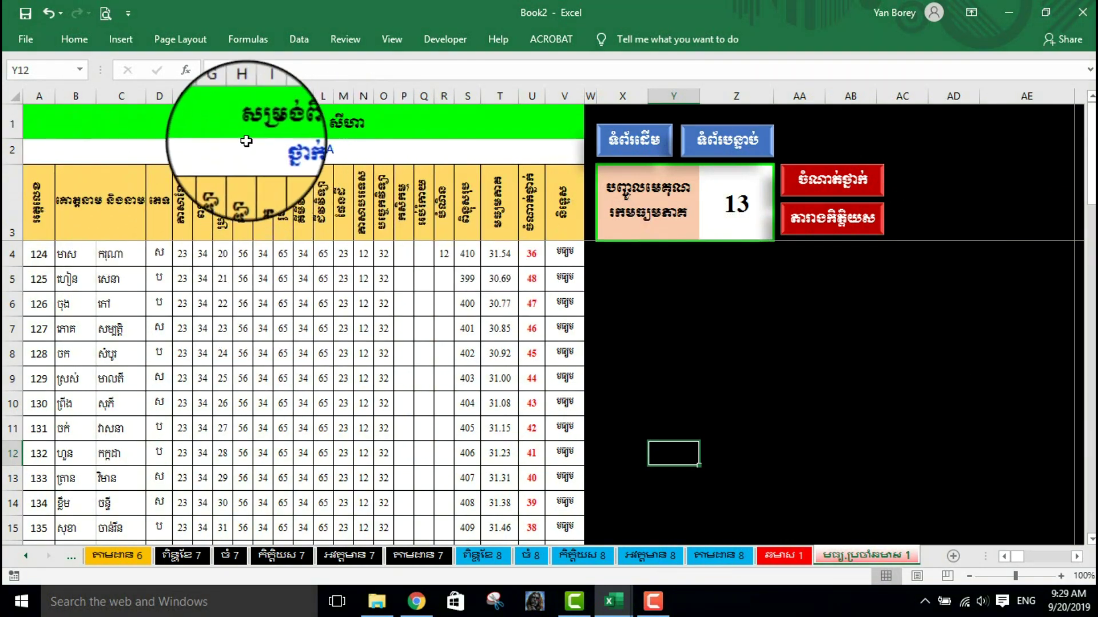
# Step: Delete the monthly score columns E to V, keeping only number, name and sex
pyautogui.moveTo(184, 93); pyautogui.dragTo(467, 110)
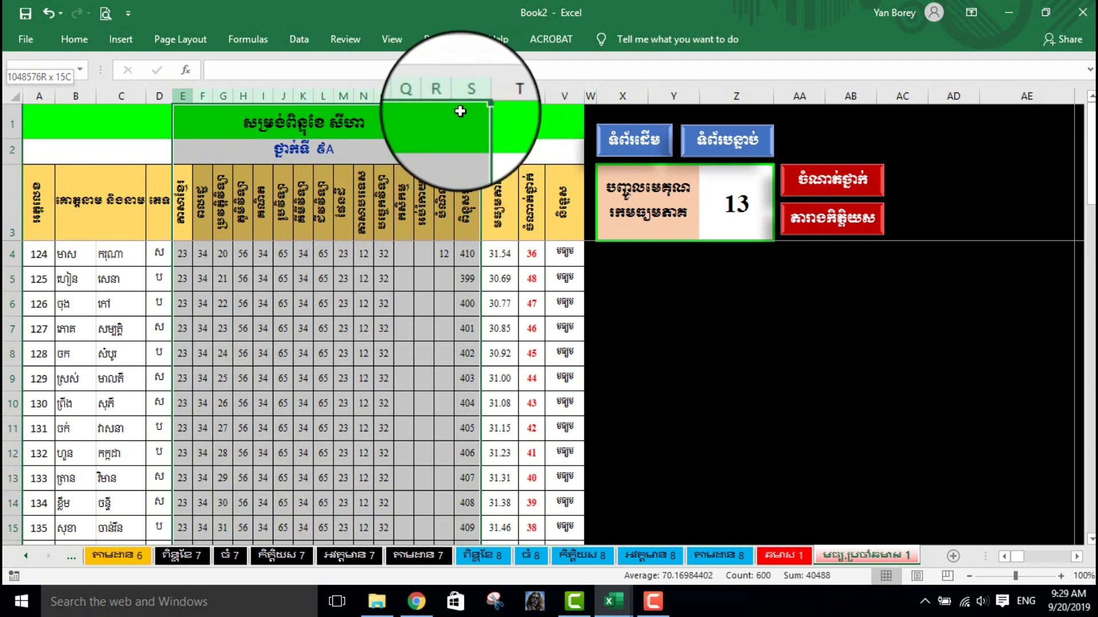
pyautogui.moveTo(466, 109); pyautogui.dragTo(573, 111)
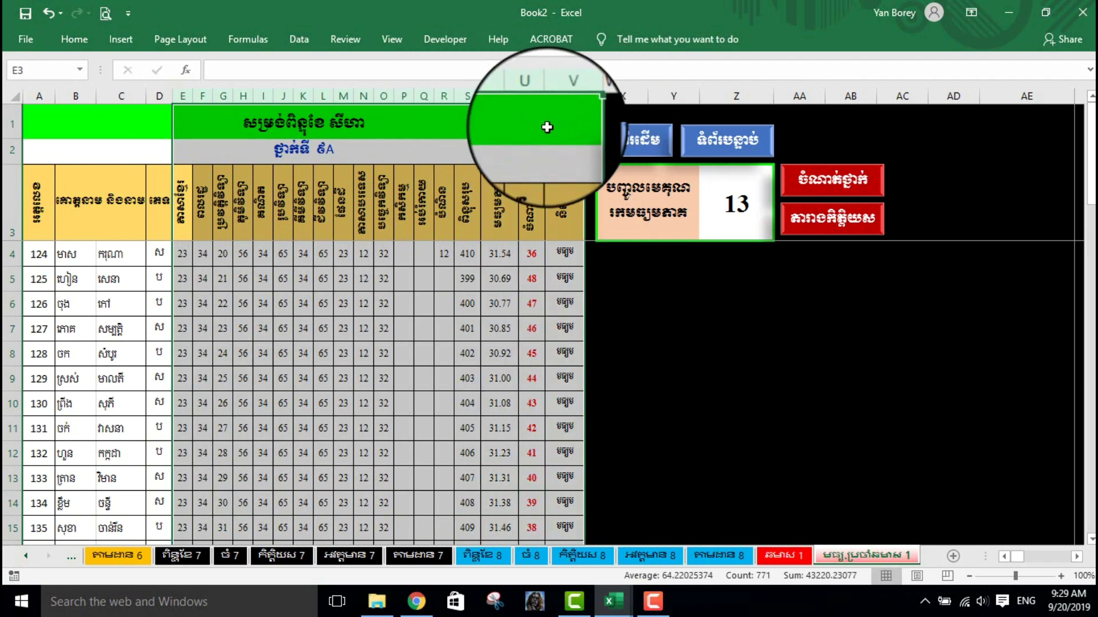
pyautogui.click(243, 188)
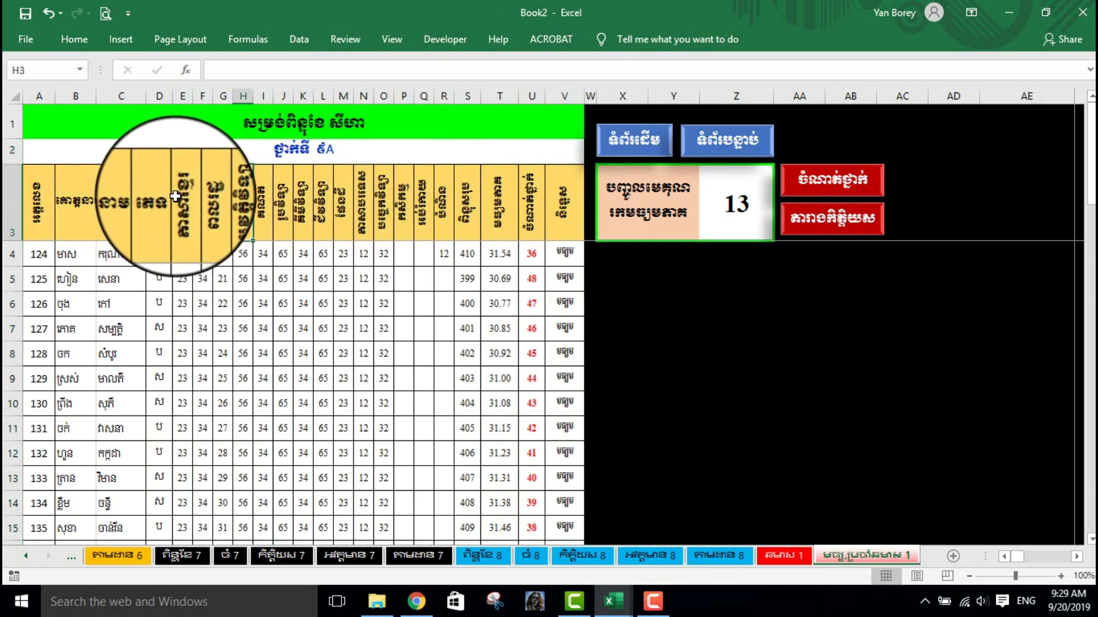
pyautogui.moveTo(182, 206); pyautogui.dragTo(383, 254)
pyautogui.moveTo(183, 97); pyautogui.dragTo(572, 97)
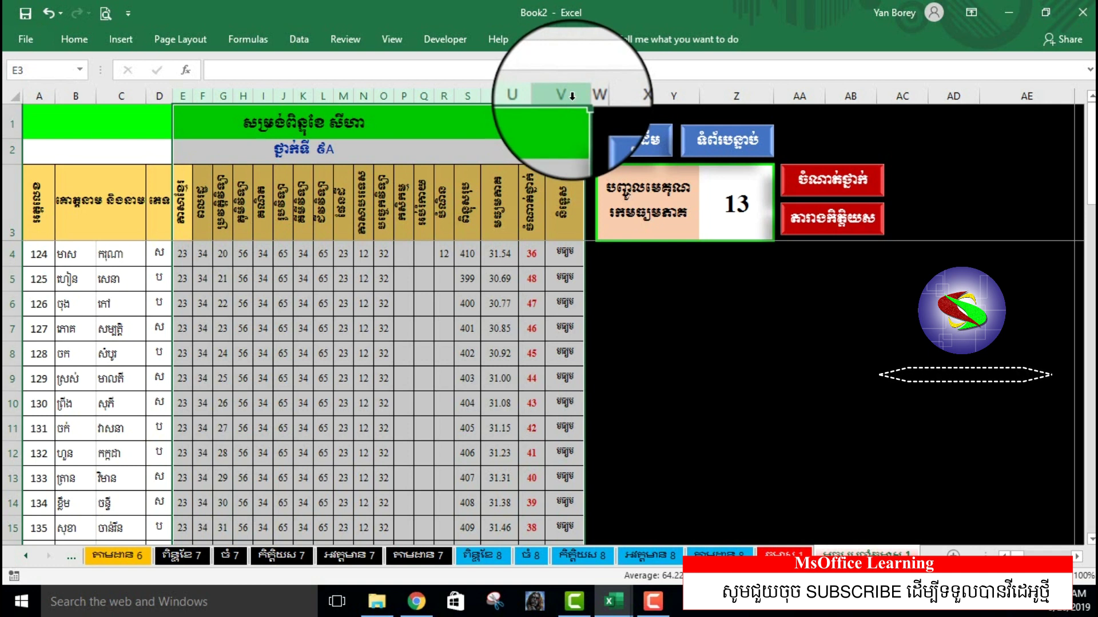
pyautogui.rightClick(571, 96)
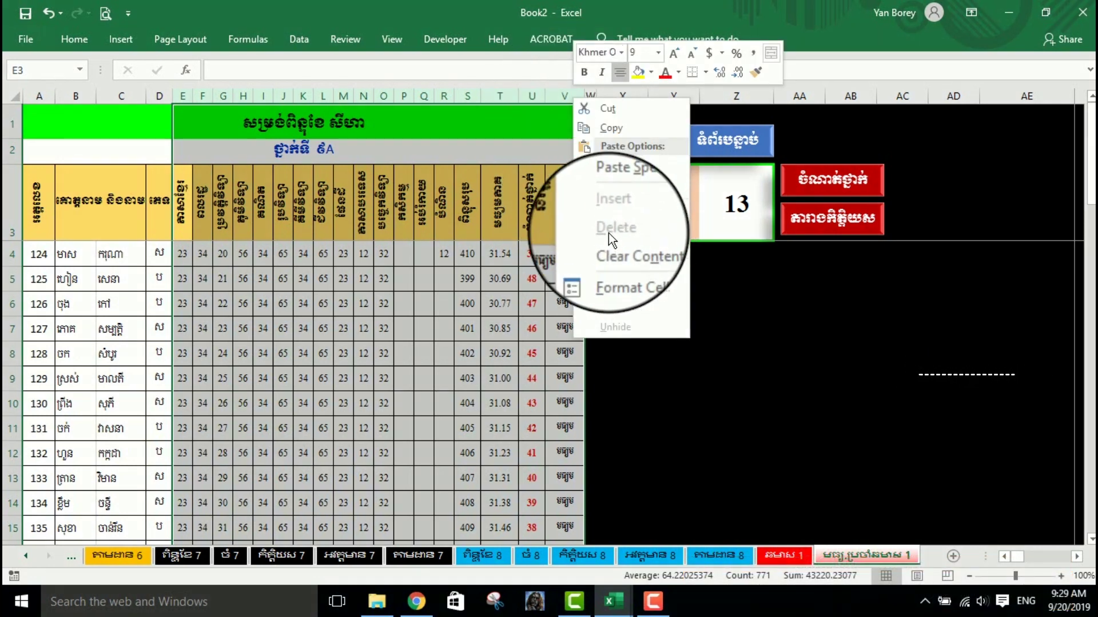
pyautogui.press('Escape')
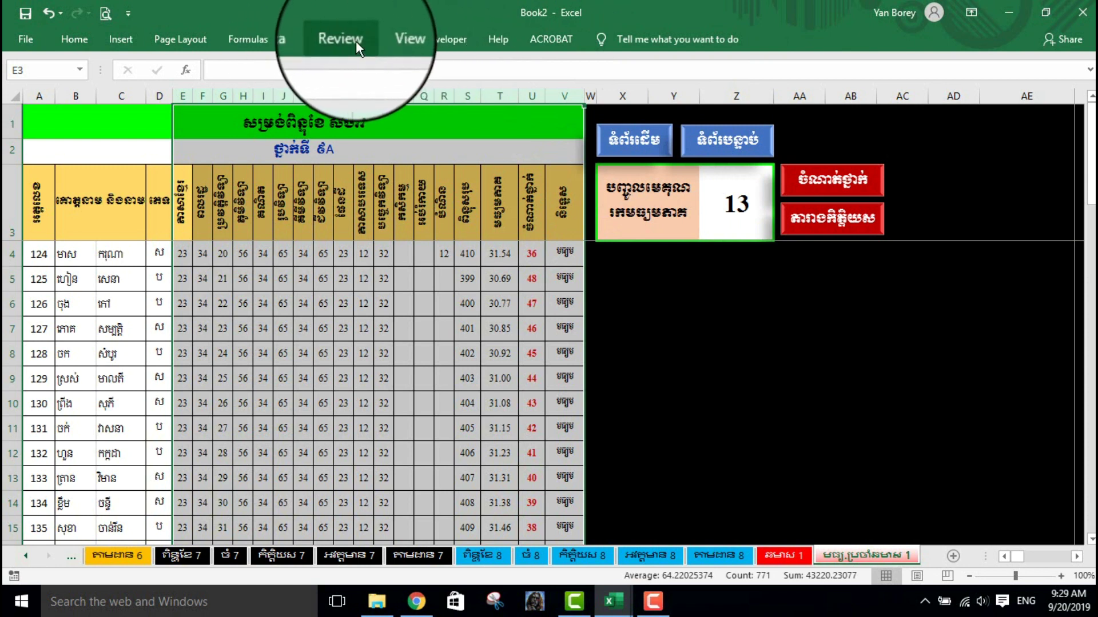
pyautogui.click(355, 42)
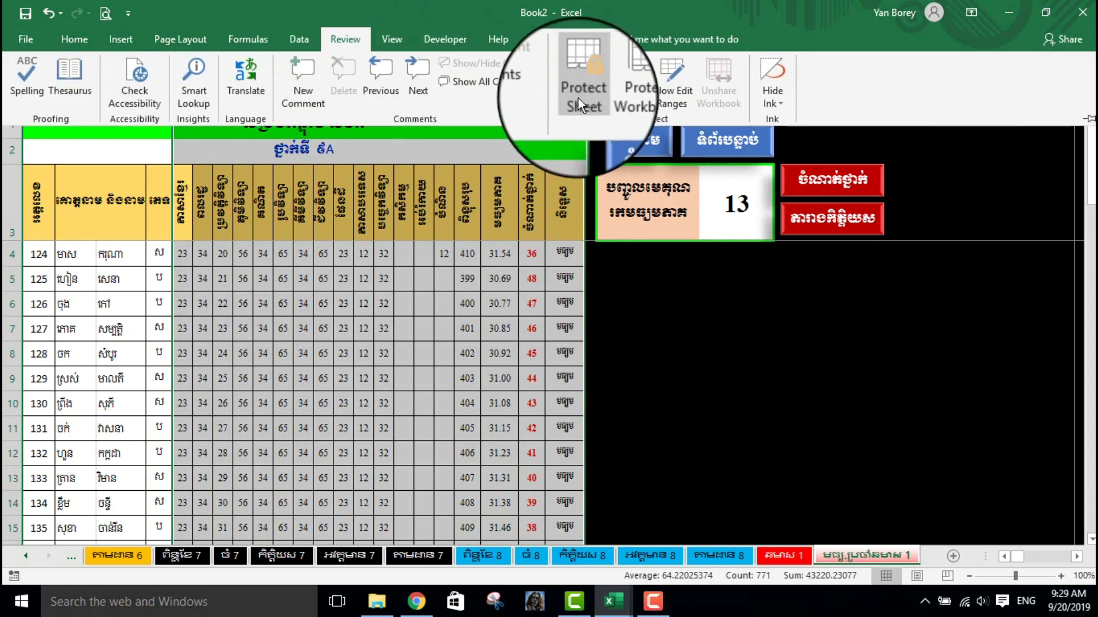
pyautogui.rightClick(334, 170)
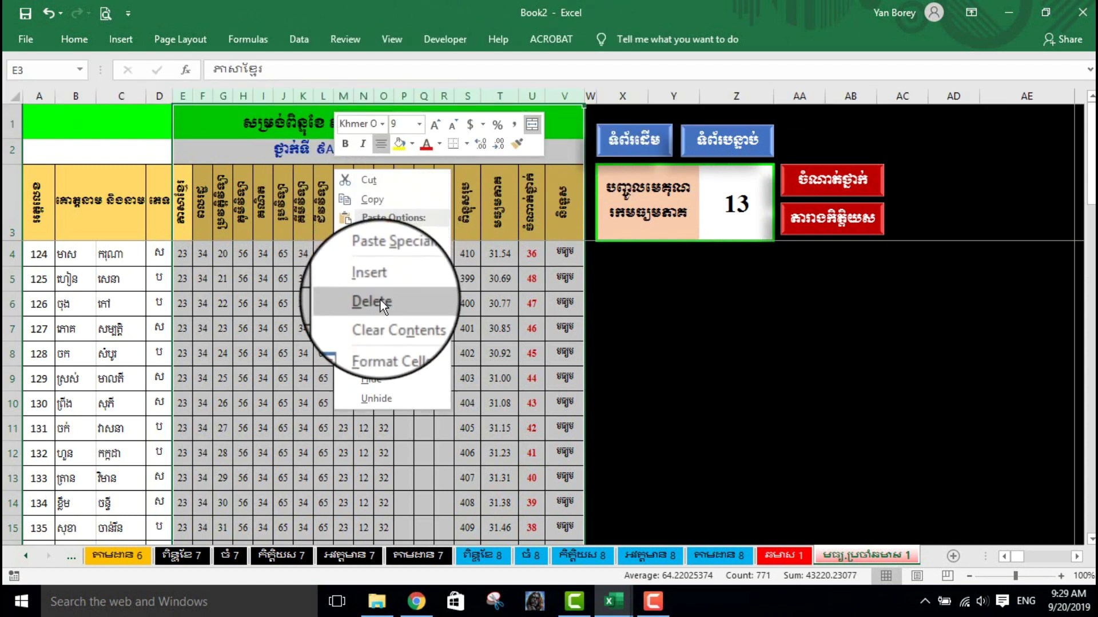
pyautogui.click(378, 287)
pyautogui.click(458, 359)
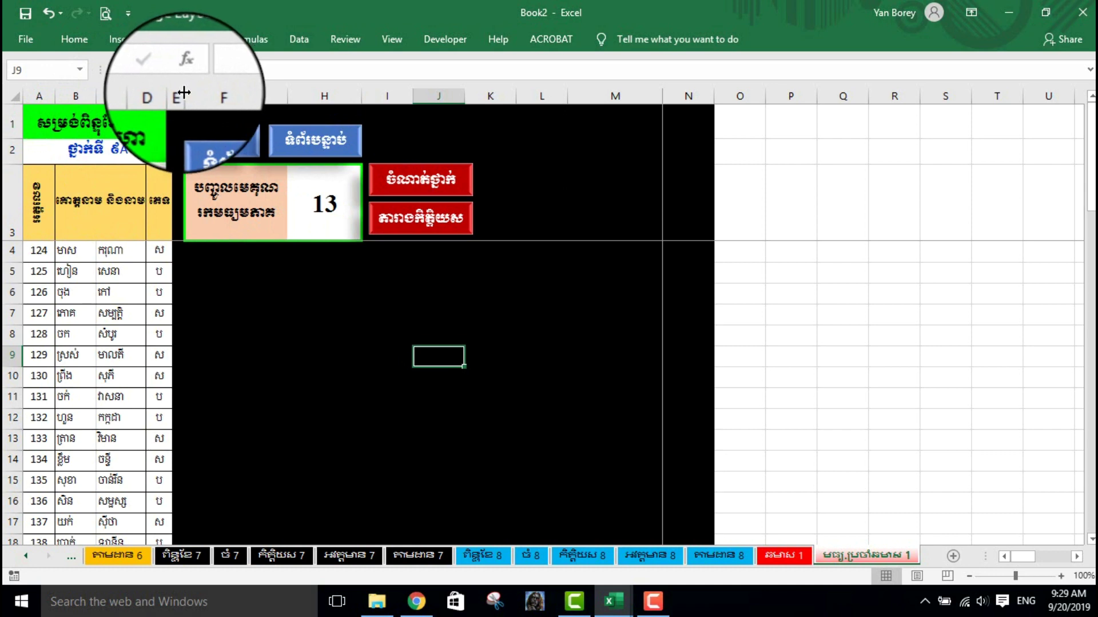
# Step: Insert blank columns after the sex column: five at E:I, then four more at F:I
pyautogui.moveTo(179, 91); pyautogui.dragTo(343, 95)
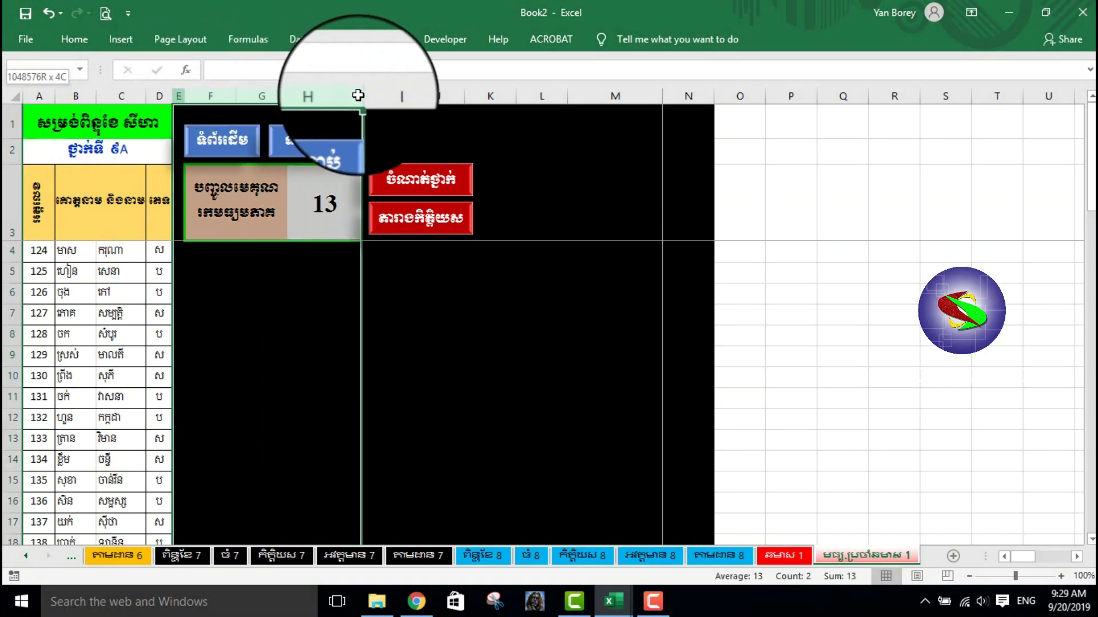
pyautogui.rightClick(343, 95)
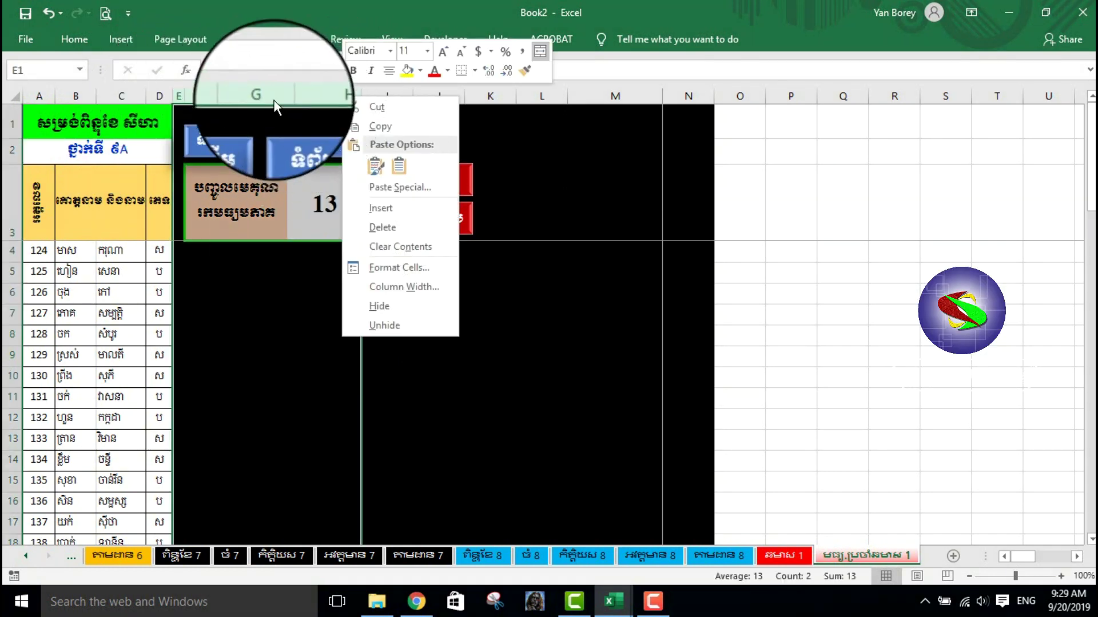
pyautogui.press('Escape')
pyautogui.moveTo(179, 94); pyautogui.dragTo(374, 92)
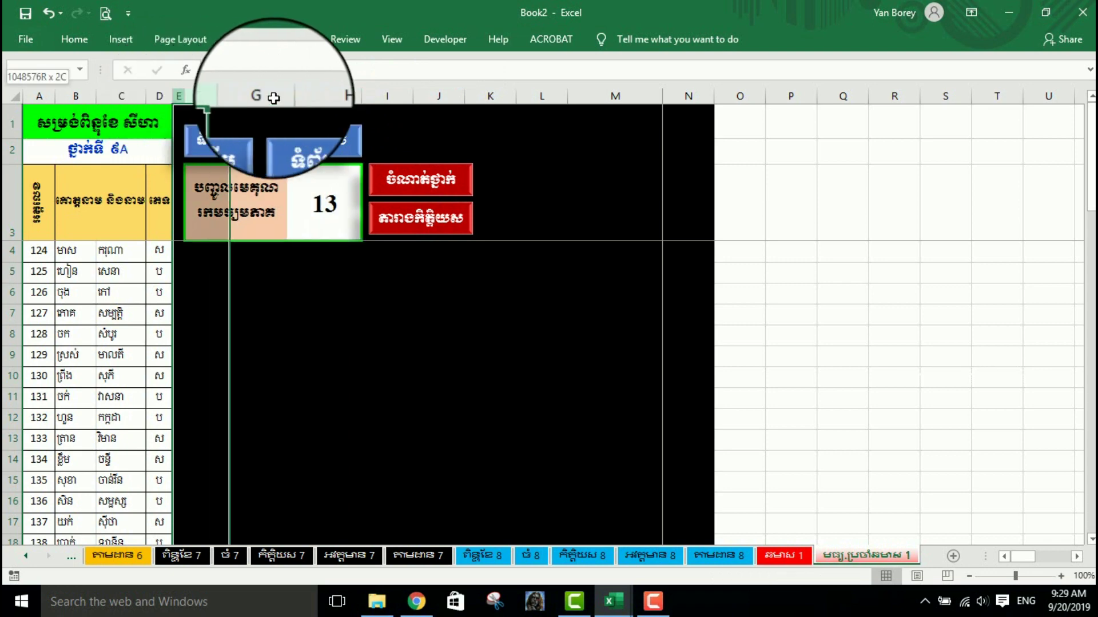
pyautogui.rightClick(377, 89)
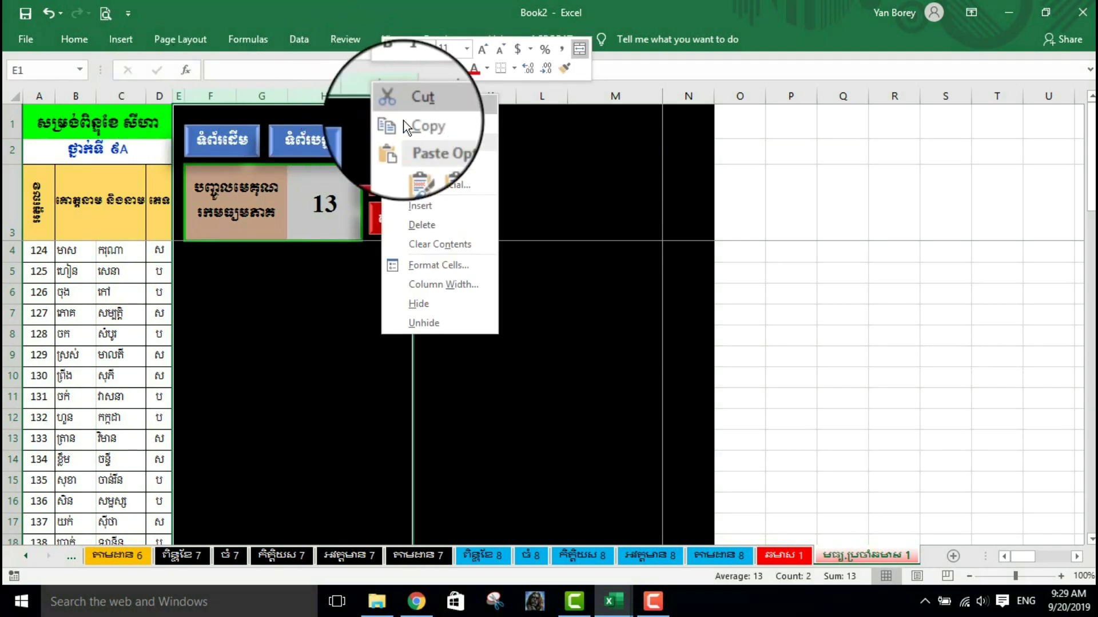
pyautogui.click(414, 210)
pyautogui.click(229, 302)
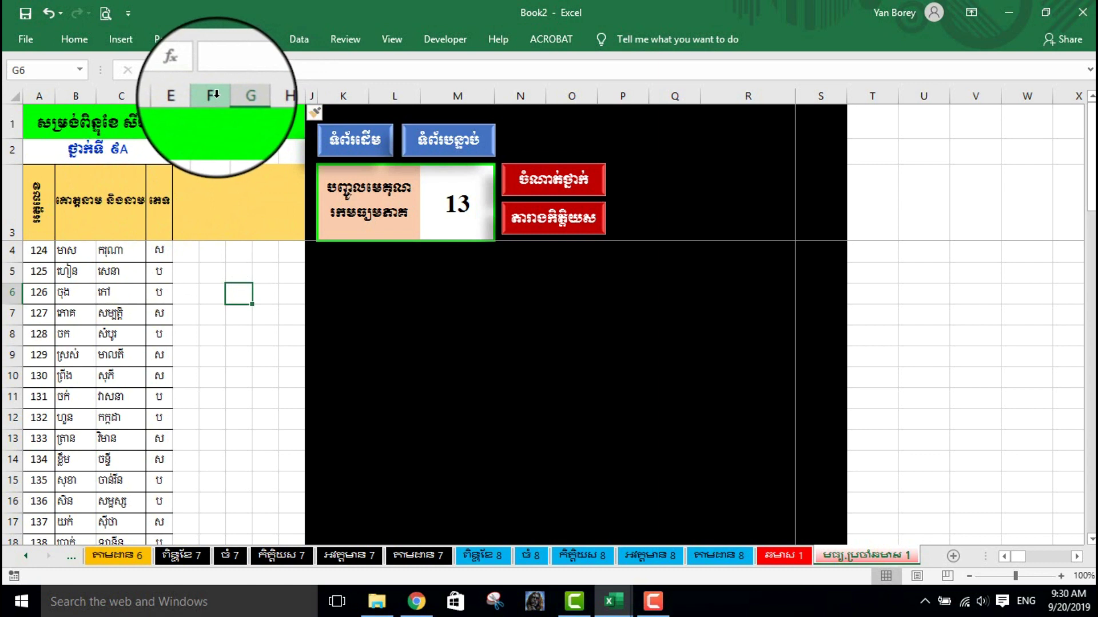
pyautogui.moveTo(213, 96); pyautogui.dragTo(292, 95)
pyautogui.rightClick(290, 96)
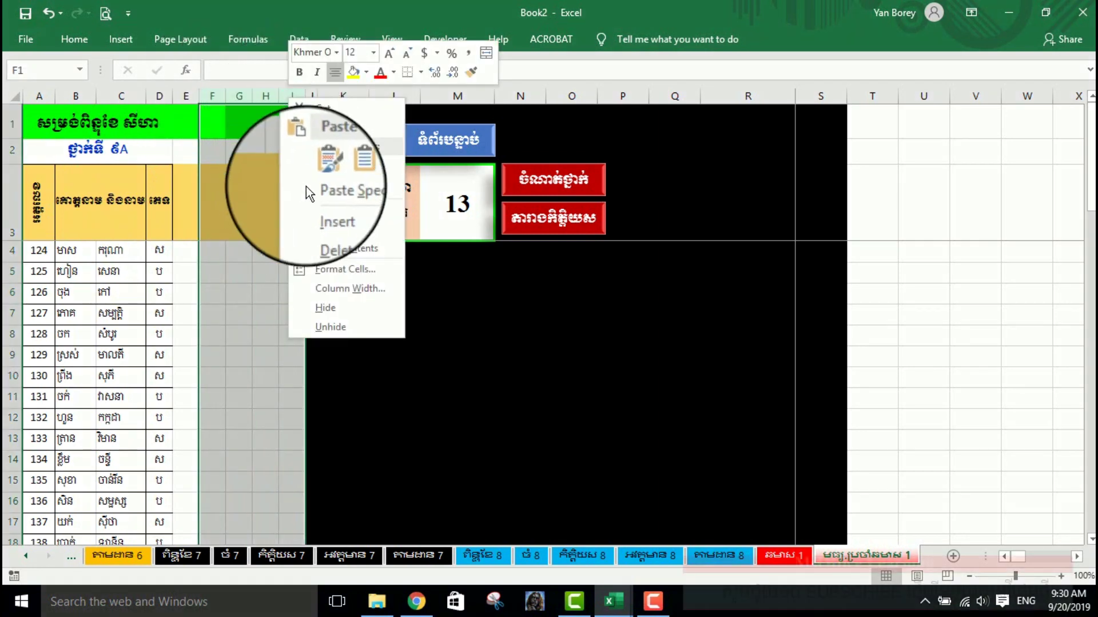
pyautogui.click(327, 206)
pyautogui.click(344, 357)
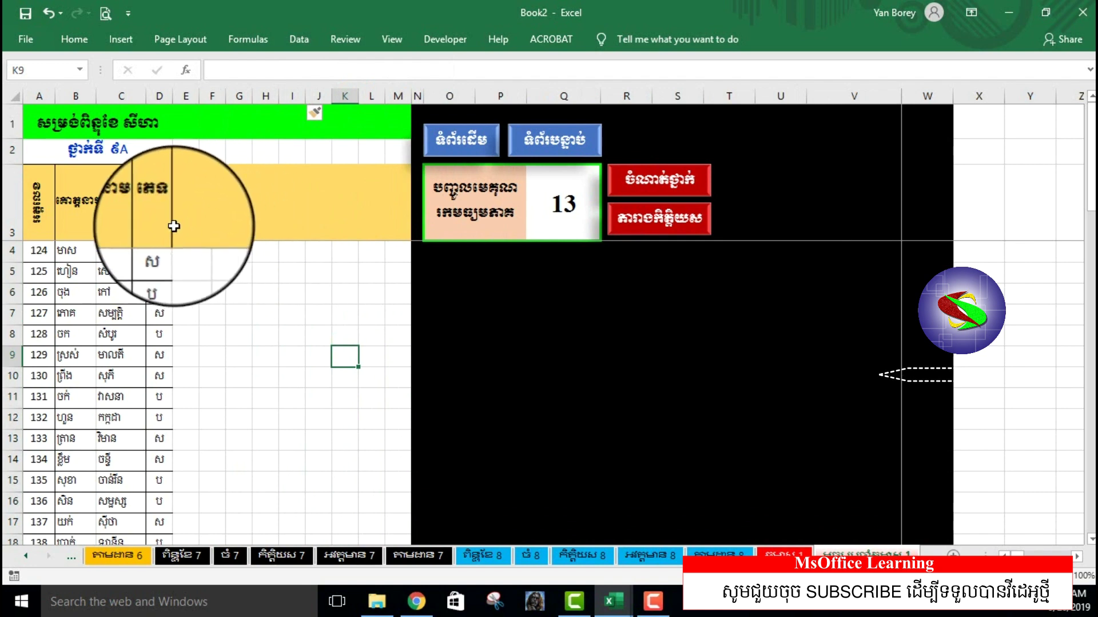
# Step: Widen column E and give columns E through K the same wider width
pyautogui.click(185, 209)
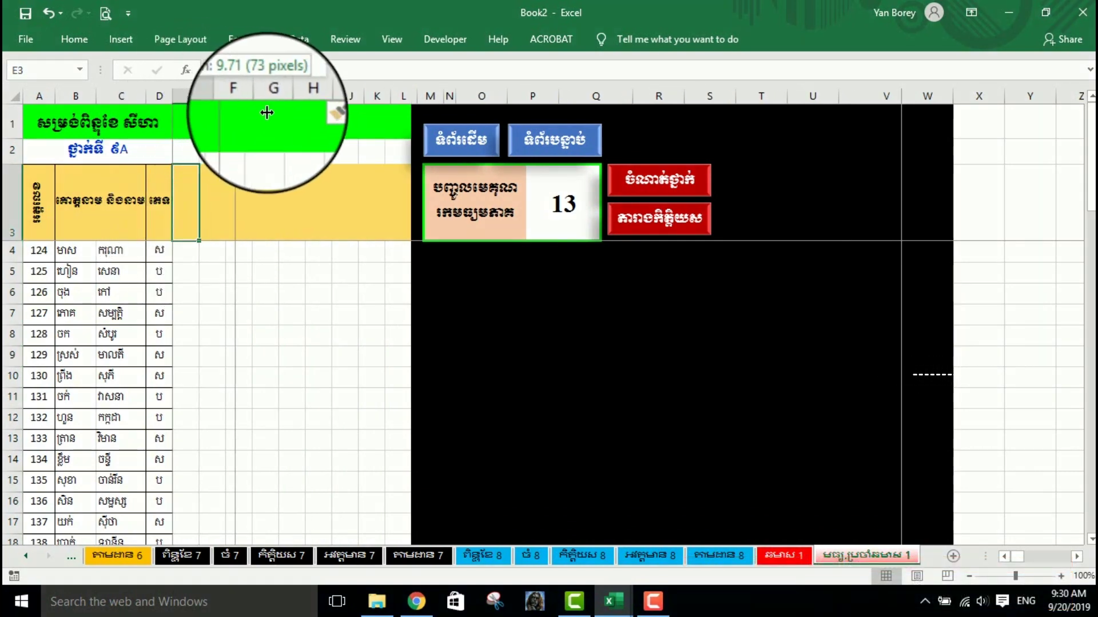
pyautogui.moveTo(199, 100); pyautogui.dragTo(250, 102)
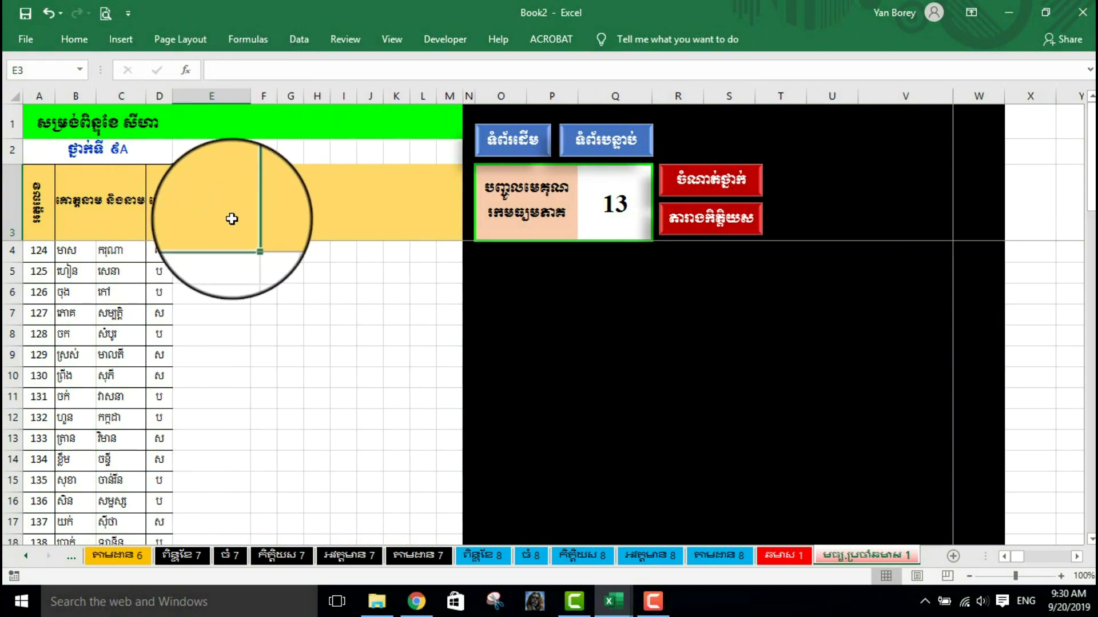
pyautogui.moveTo(211, 95); pyautogui.dragTo(399, 92)
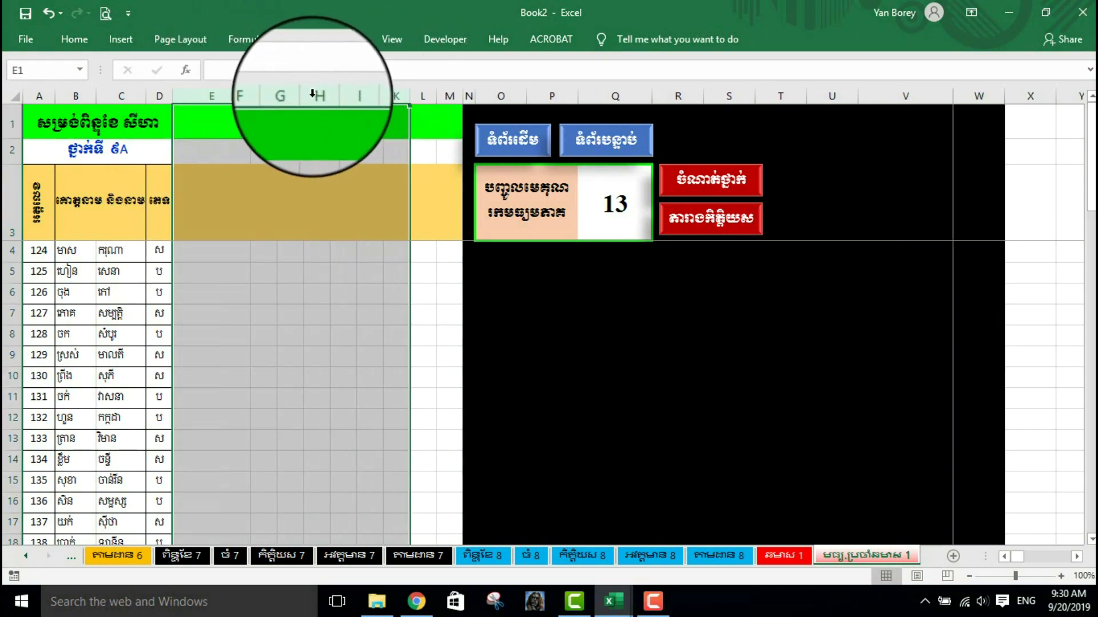
pyautogui.moveTo(278, 96); pyautogui.dragTo(310, 96)
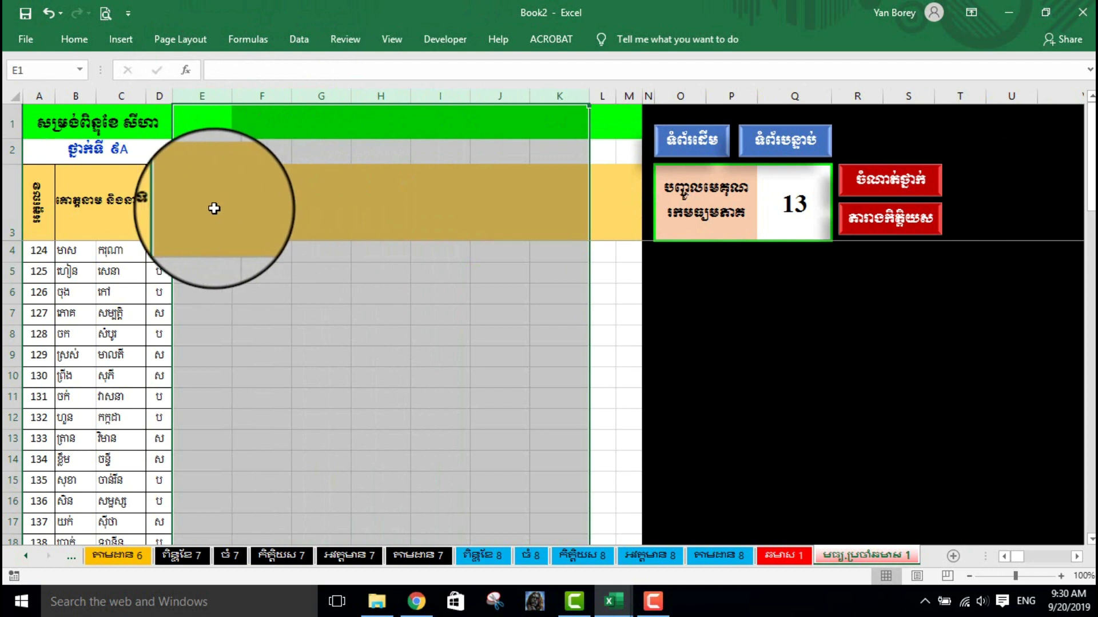
pyautogui.click(213, 206)
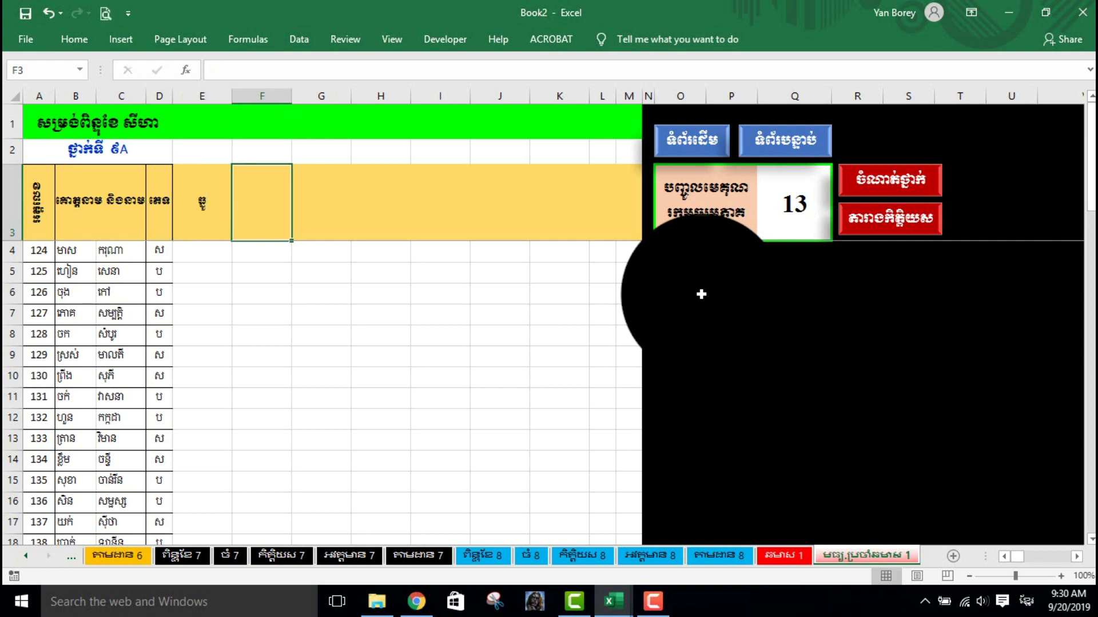
# Step: Finish the row-3 headers with មីនា, សរុប and ចំ.ថ្នាក់ through J3
pyautogui.write('មករា')
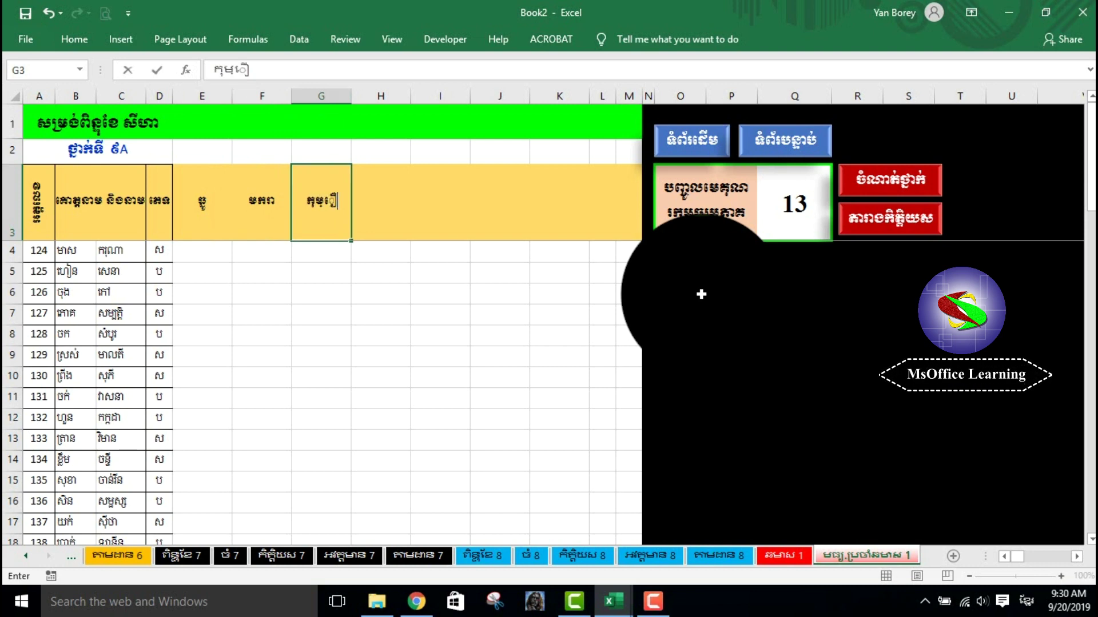
pyautogui.write('ៈ')
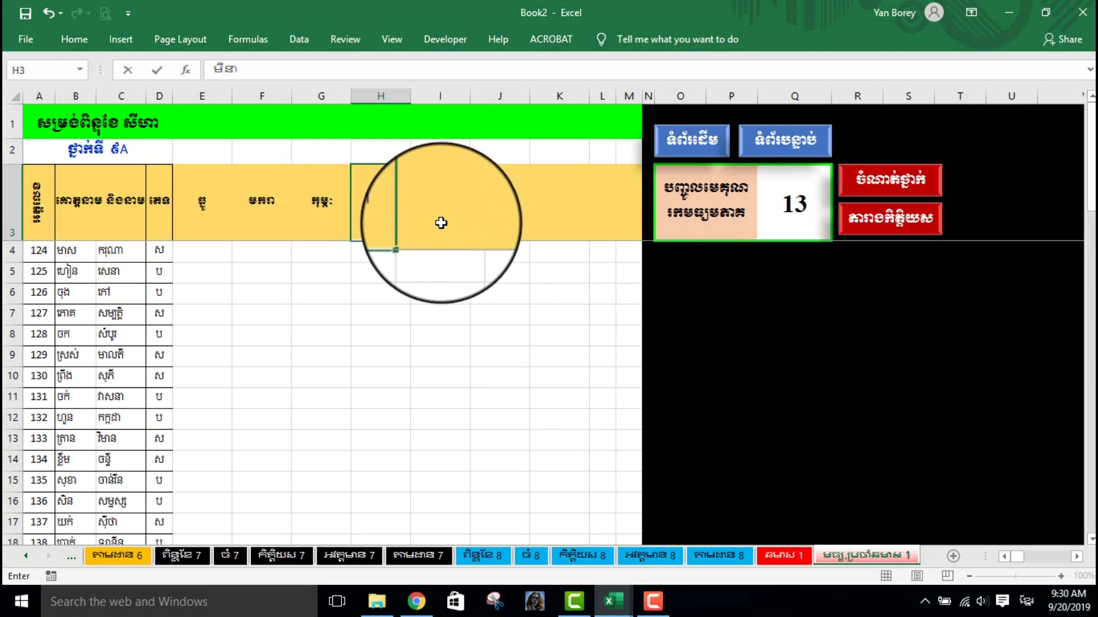
pyautogui.click(466, 240)
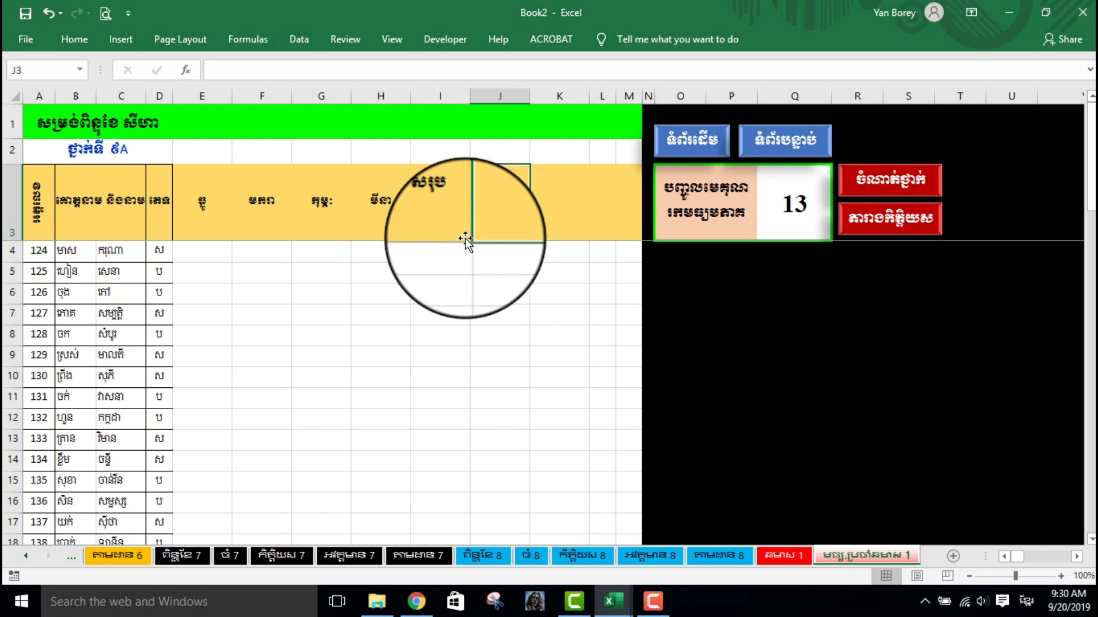
pyautogui.write('ប')
pyautogui.press('BackSpace')
pyautogui.write('.ប')
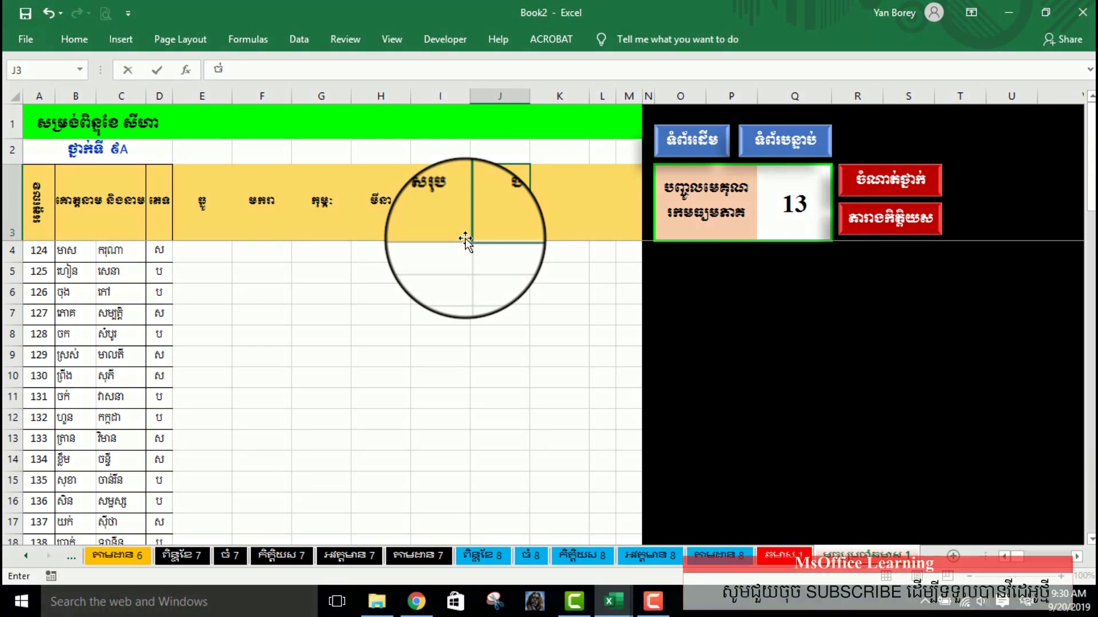
pyautogui.write('់។')
pyautogui.press('BackSpace')
pyautogui.write('។')
pyautogui.write('ថ្នាក់')
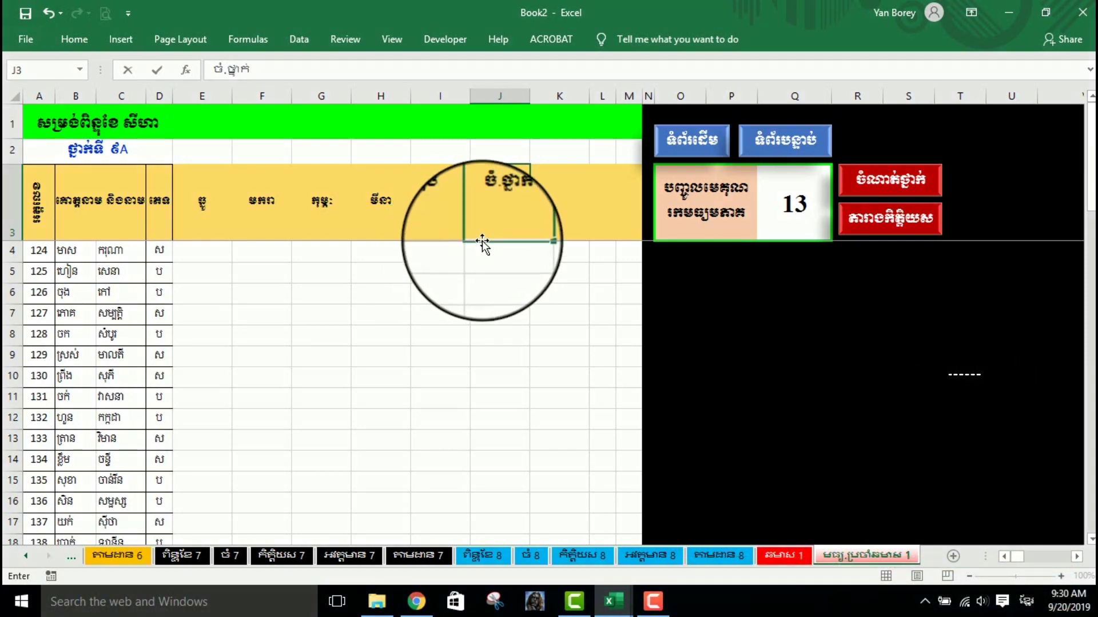
pyautogui.press('Return')
# Step: Review the E3:H3 headers and narrow columns E through J to one smaller width
pyautogui.click(214, 208)
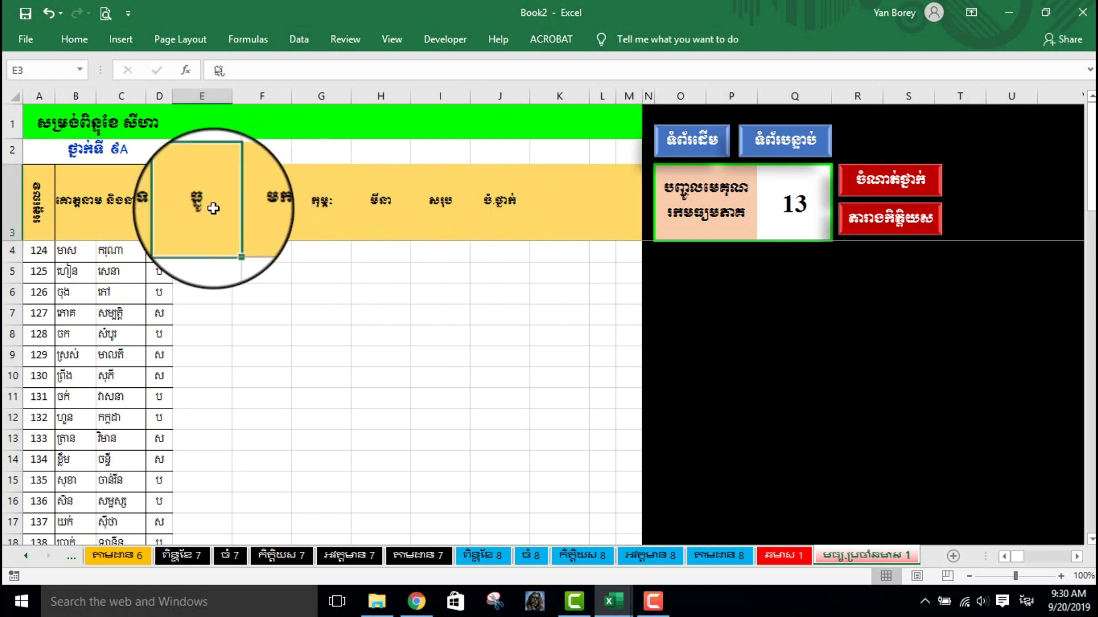
pyautogui.click(262, 206)
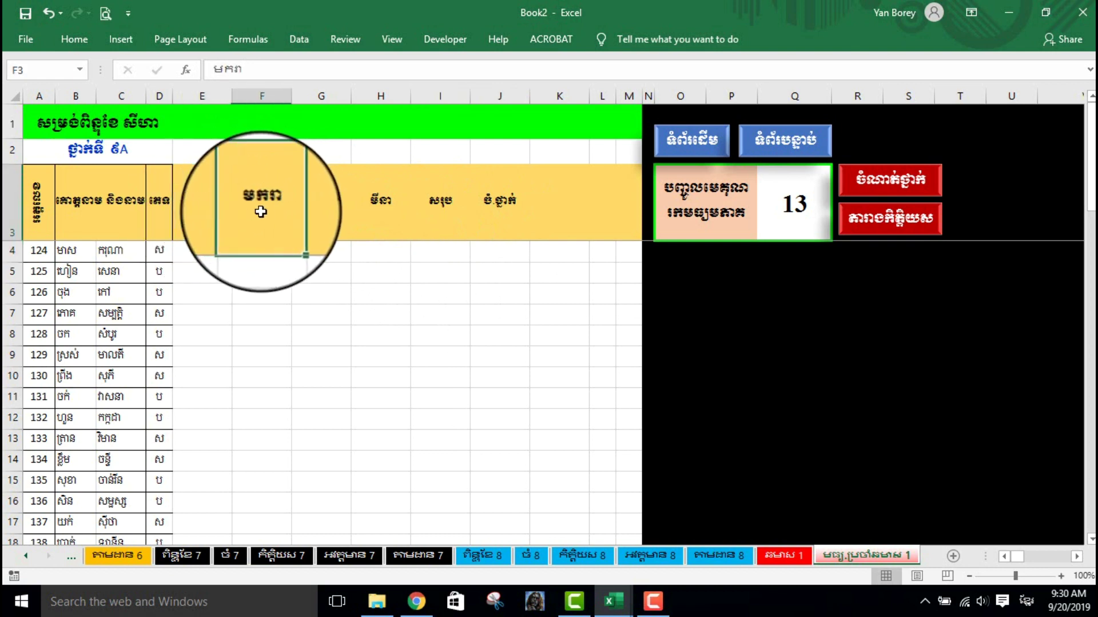
pyautogui.click(328, 211)
pyautogui.click(392, 208)
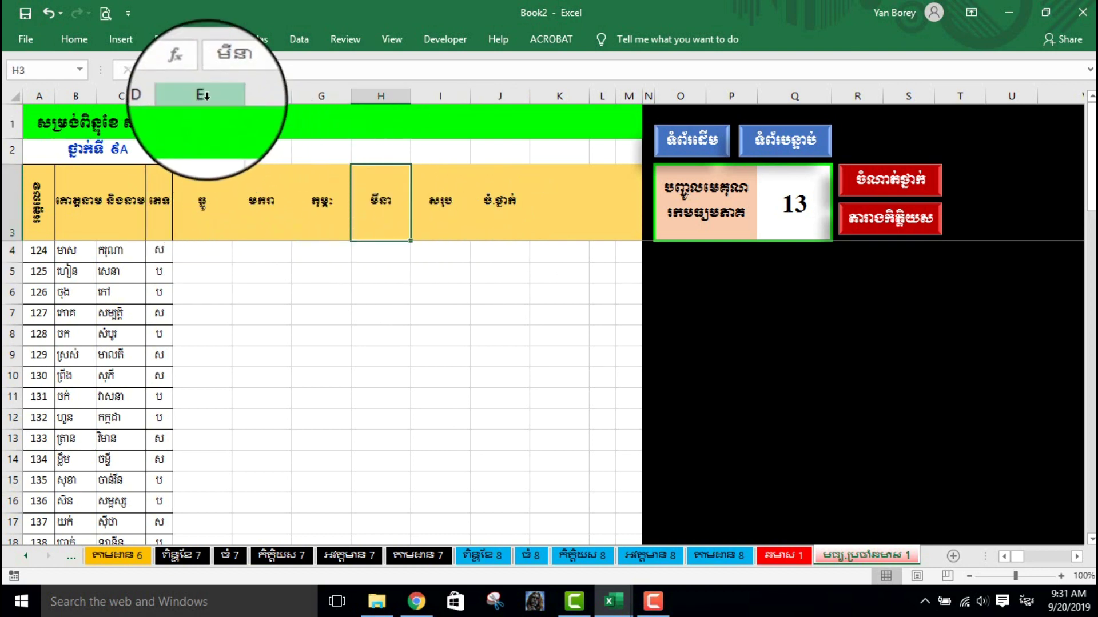
pyautogui.moveTo(202, 96); pyautogui.dragTo(515, 94)
pyautogui.click(334, 293)
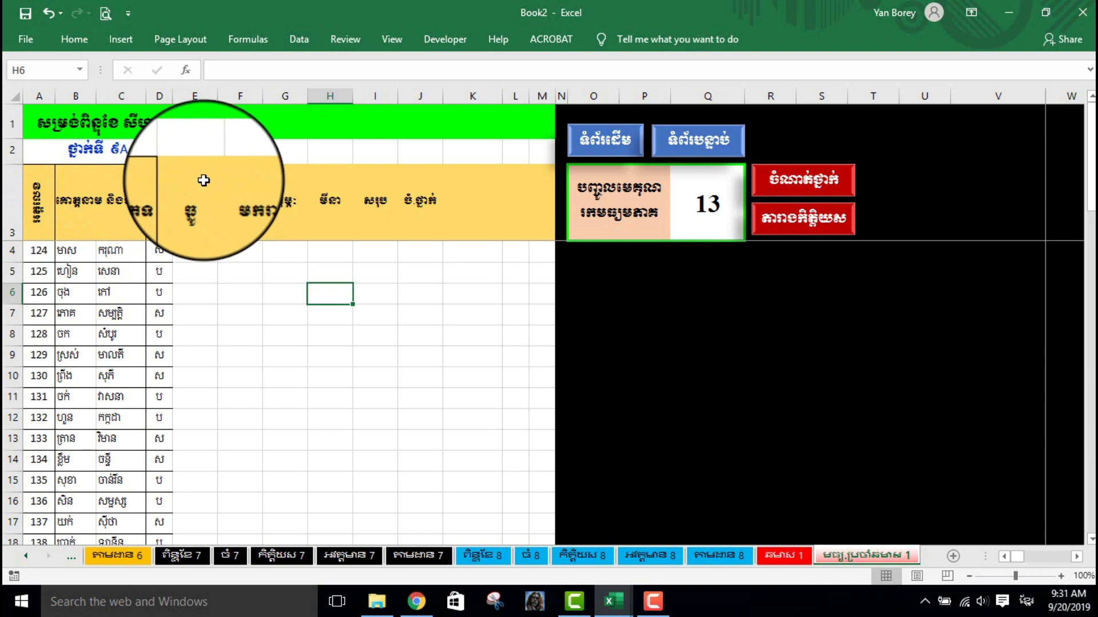
pyautogui.click(92, 203)
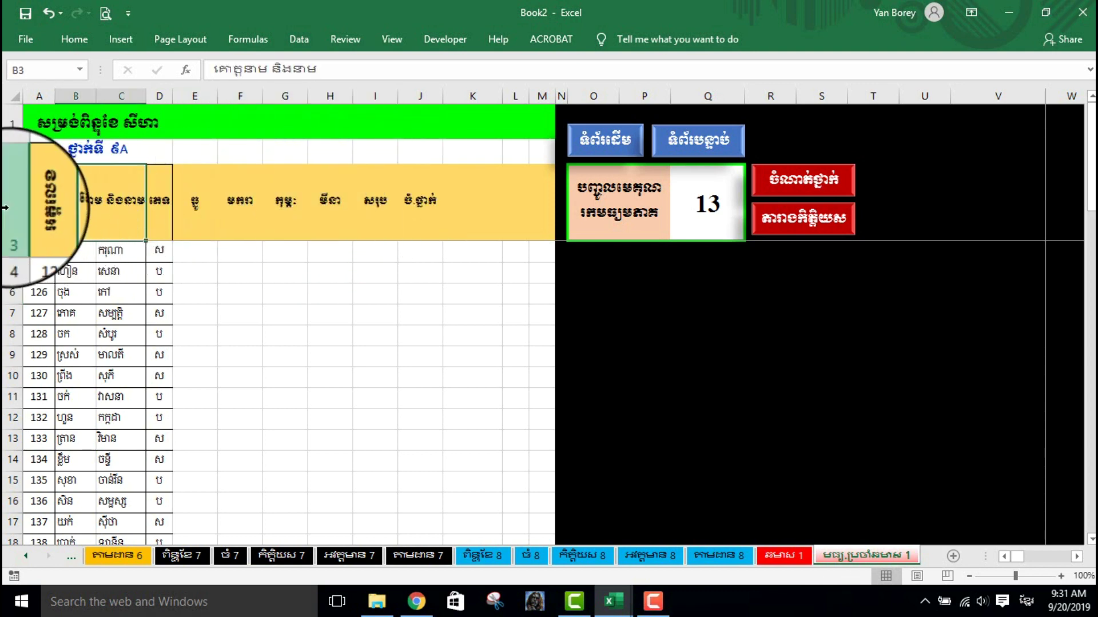
pyautogui.click(6, 200)
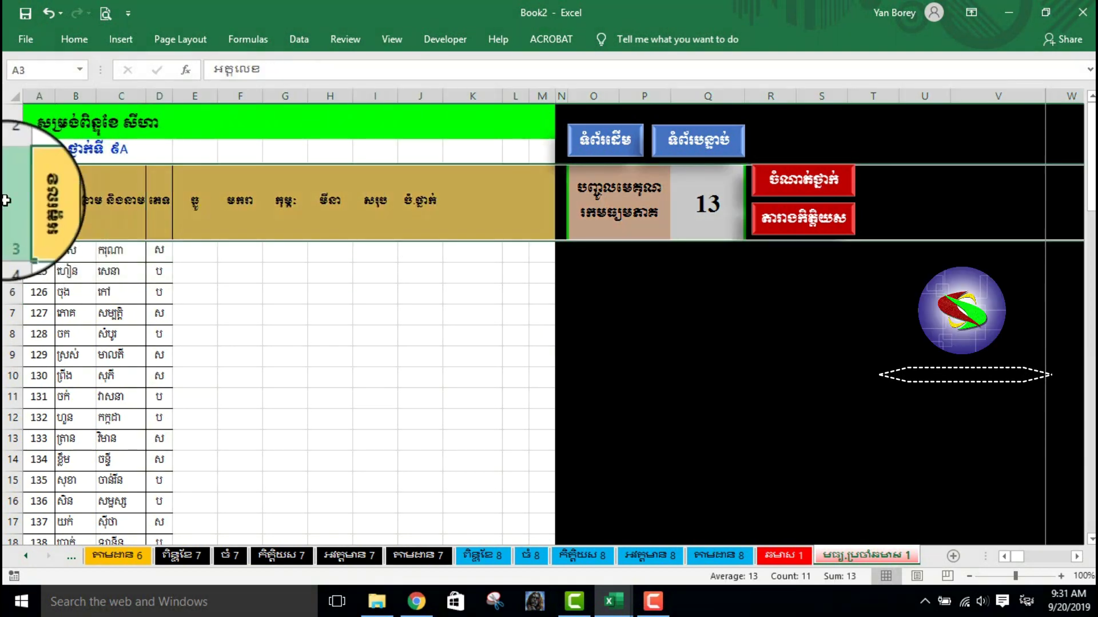
# Step: Insert a blank row above the header row 3
pyautogui.rightClick(5, 200)
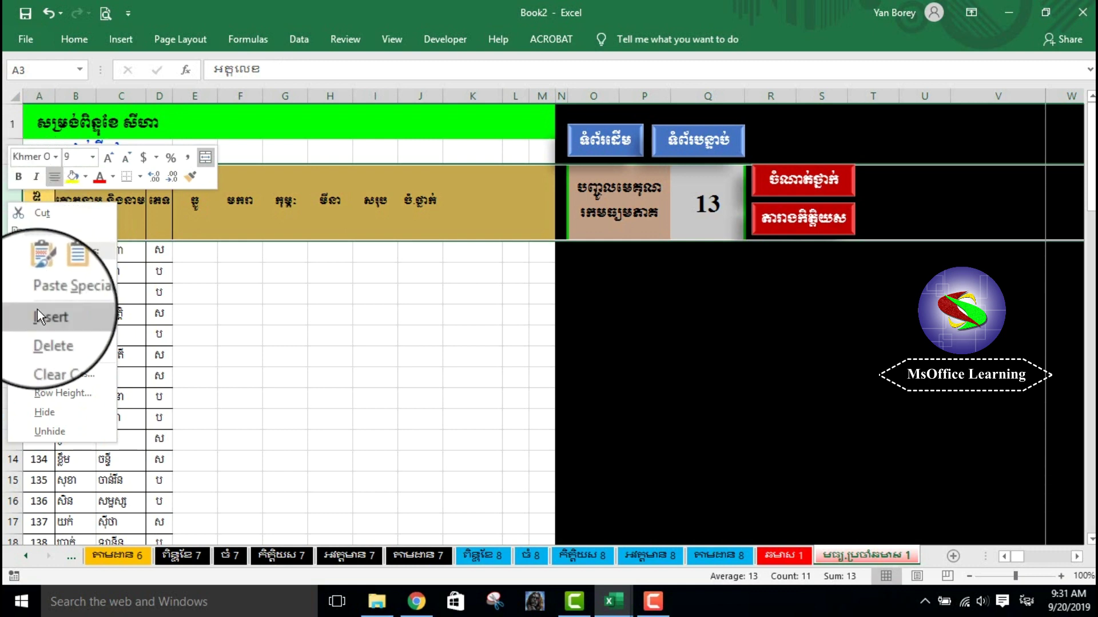
pyautogui.click(37, 317)
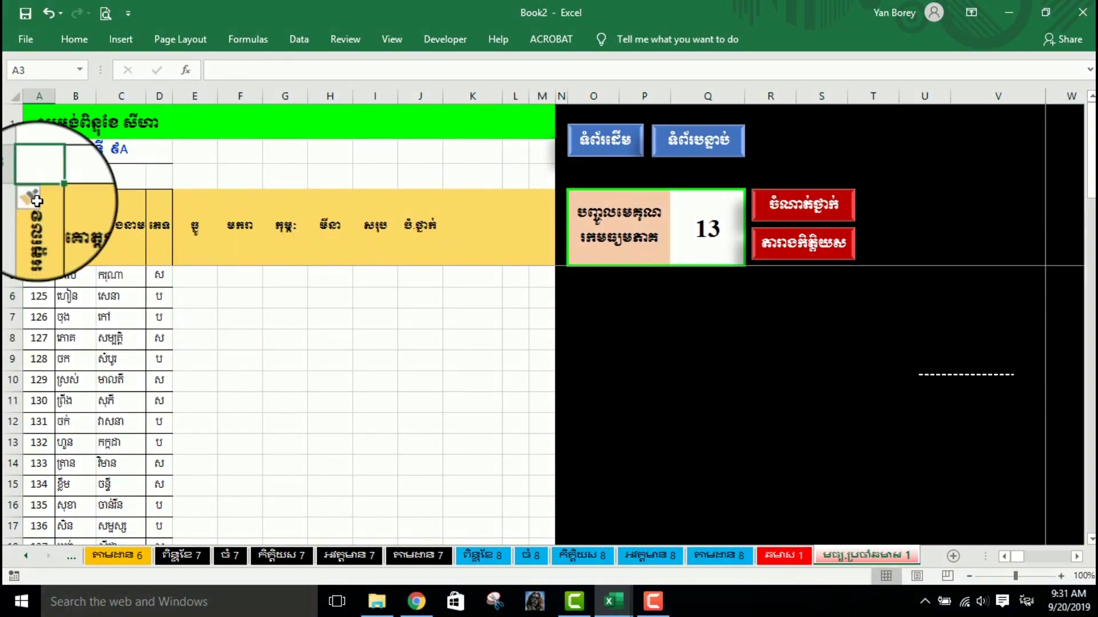
pyautogui.click(37, 202)
# Step: Merge A3:A4, B3:C4 and D3:D4 into single number, name and sex headers
pyautogui.rightClick(47, 172)
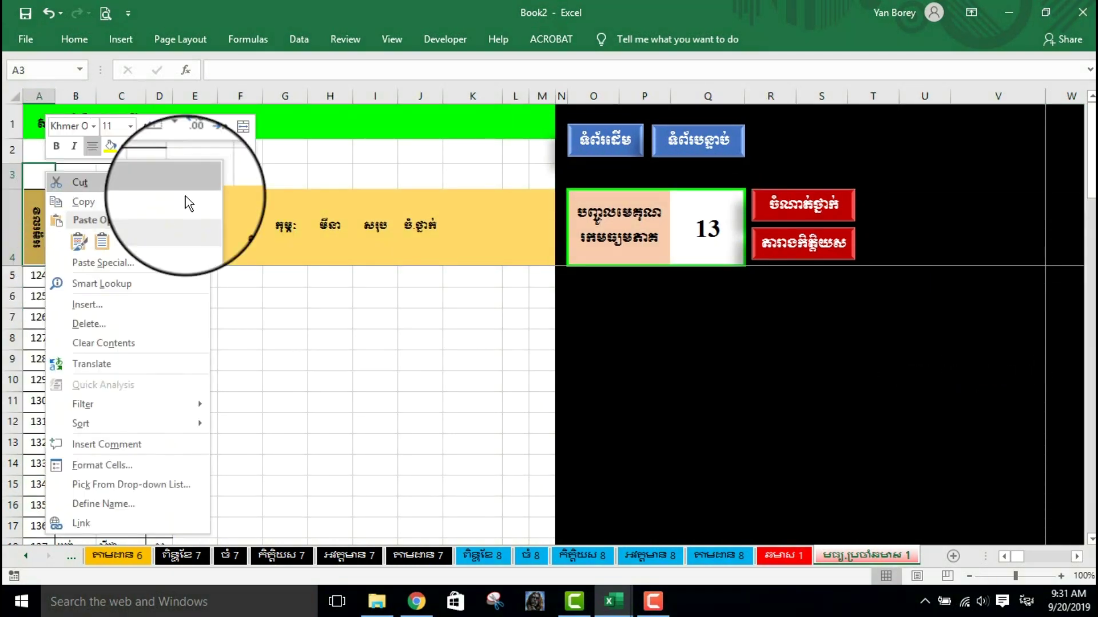
pyautogui.click(244, 132)
pyautogui.click(195, 297)
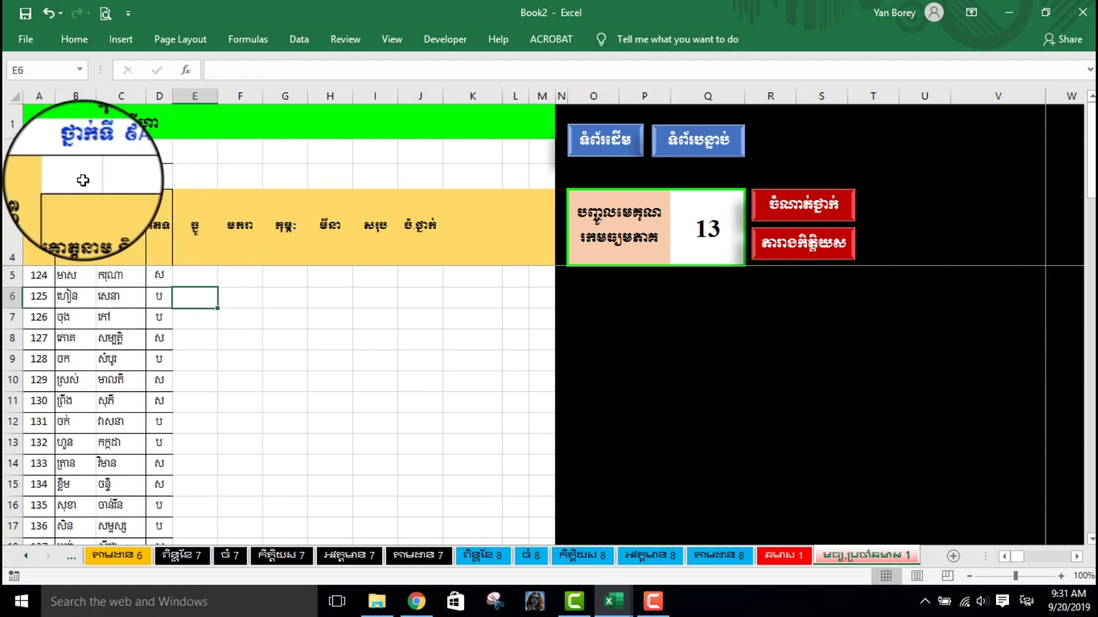
pyautogui.moveTo(82, 180); pyautogui.dragTo(132, 218)
pyautogui.rightClick(131, 220)
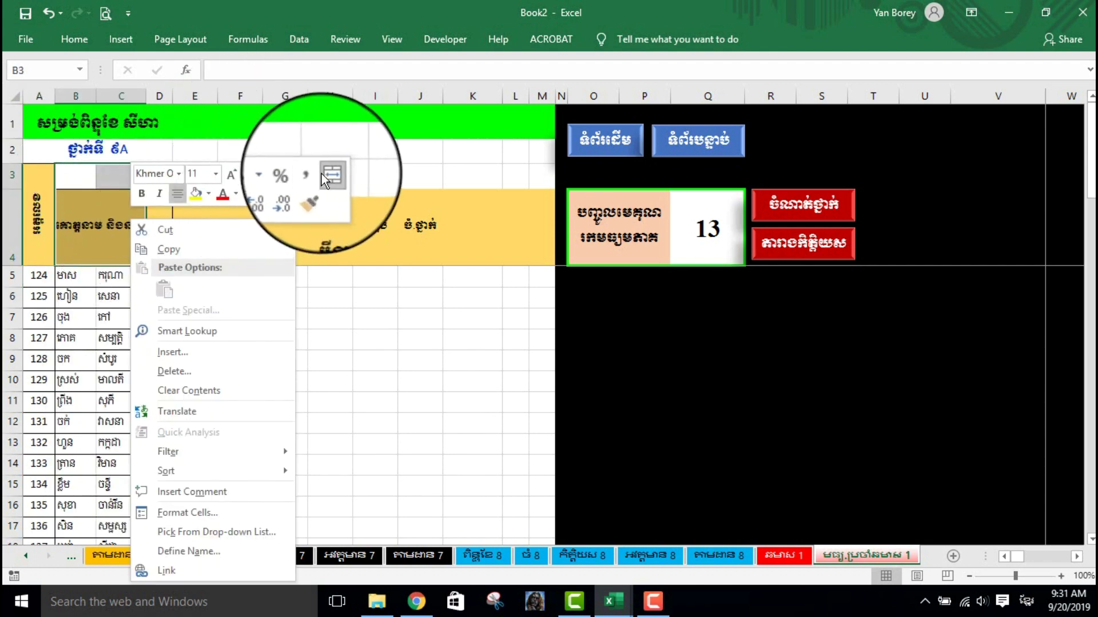
pyautogui.click(320, 174)
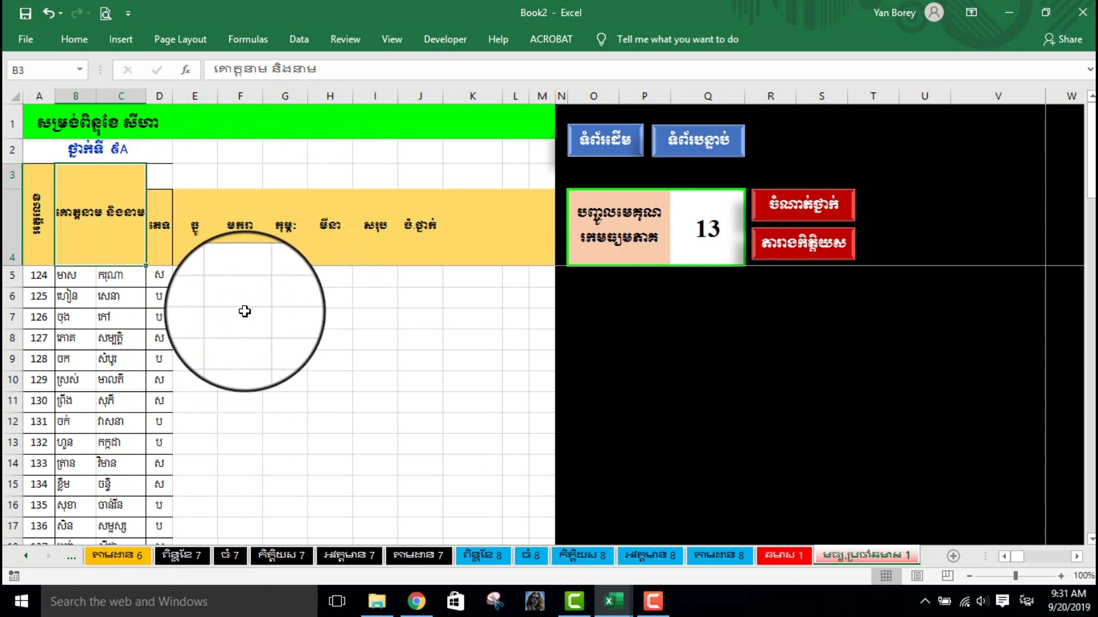
pyautogui.moveTo(160, 229); pyautogui.dragTo(160, 178)
pyautogui.rightClick(150, 182)
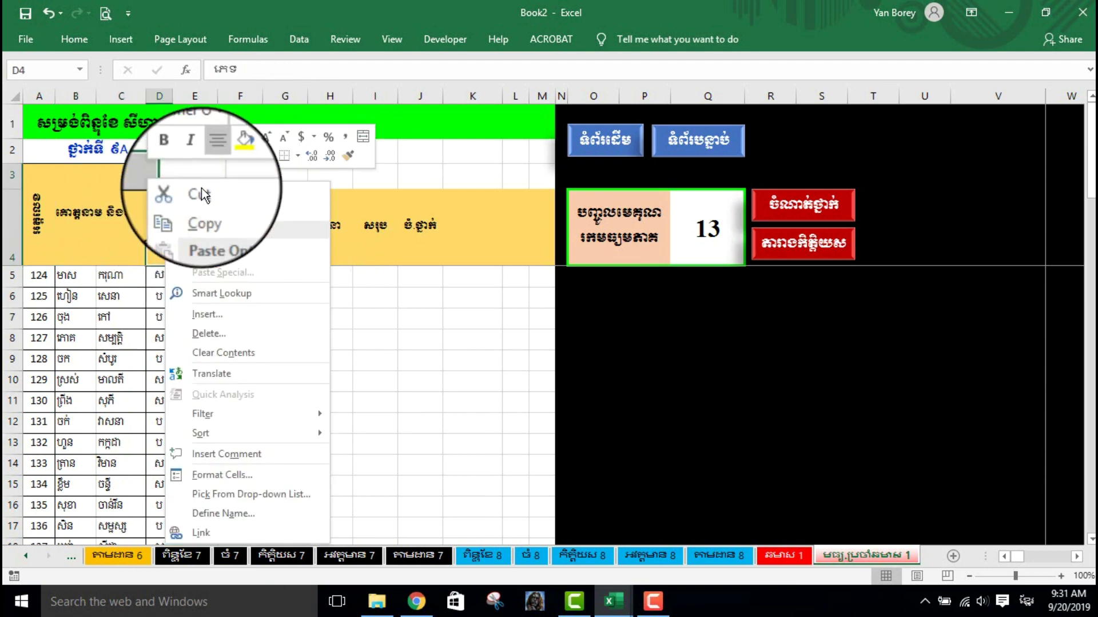
pyautogui.click(363, 138)
pyautogui.click(280, 316)
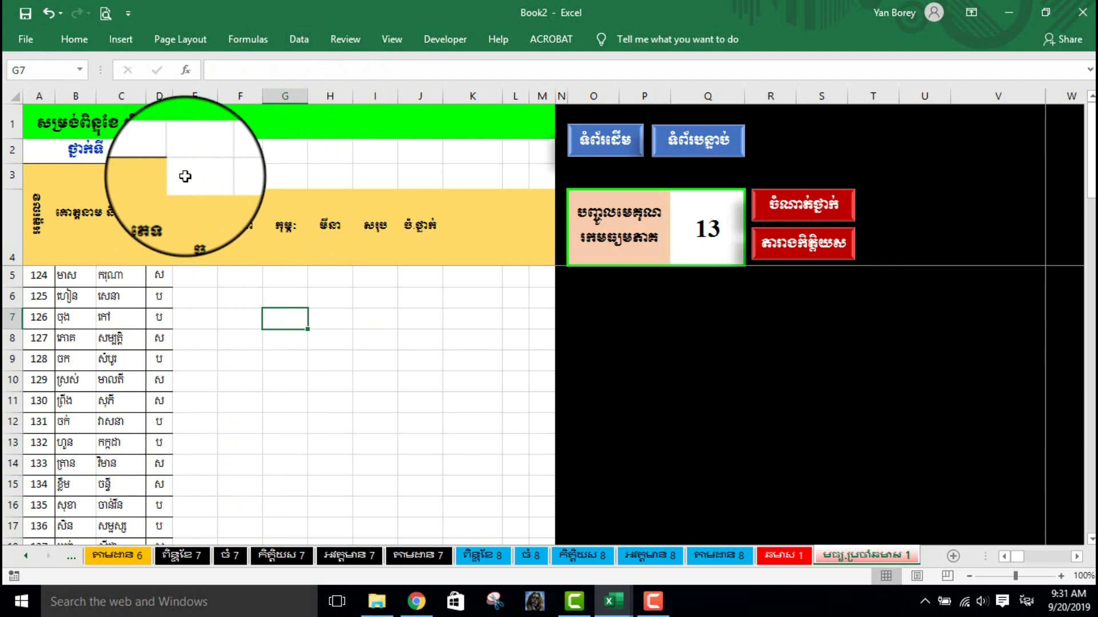
pyautogui.moveTo(184, 176); pyautogui.dragTo(418, 182)
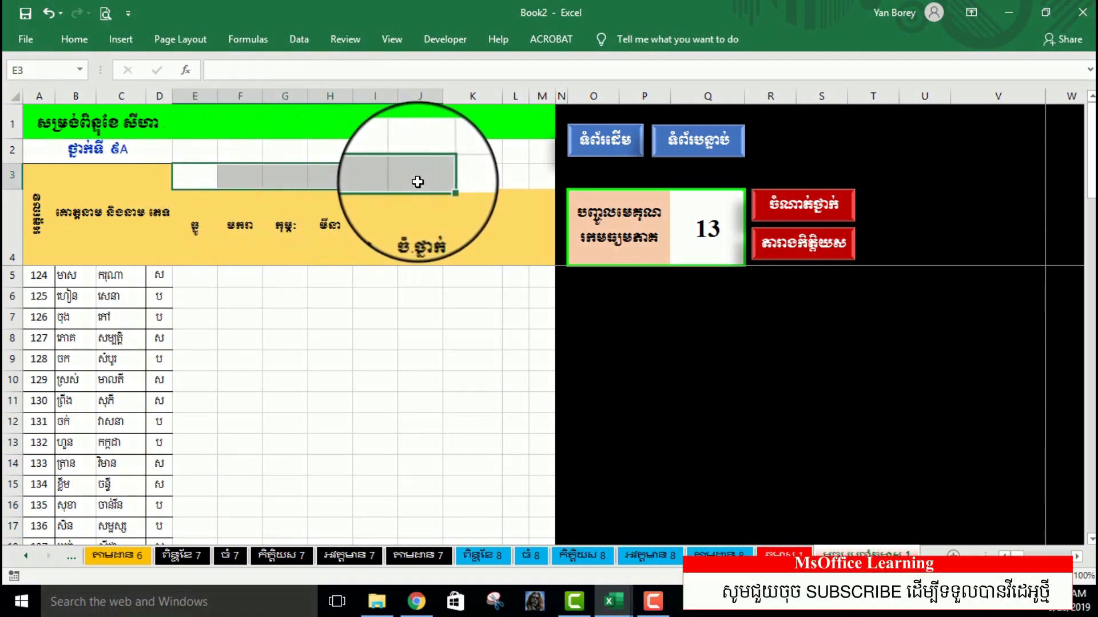
# Step: Merge E3:J3 and title it 'មធ្យមភាគប្រចាំឆមាសទី ១'
pyautogui.rightClick(418, 182)
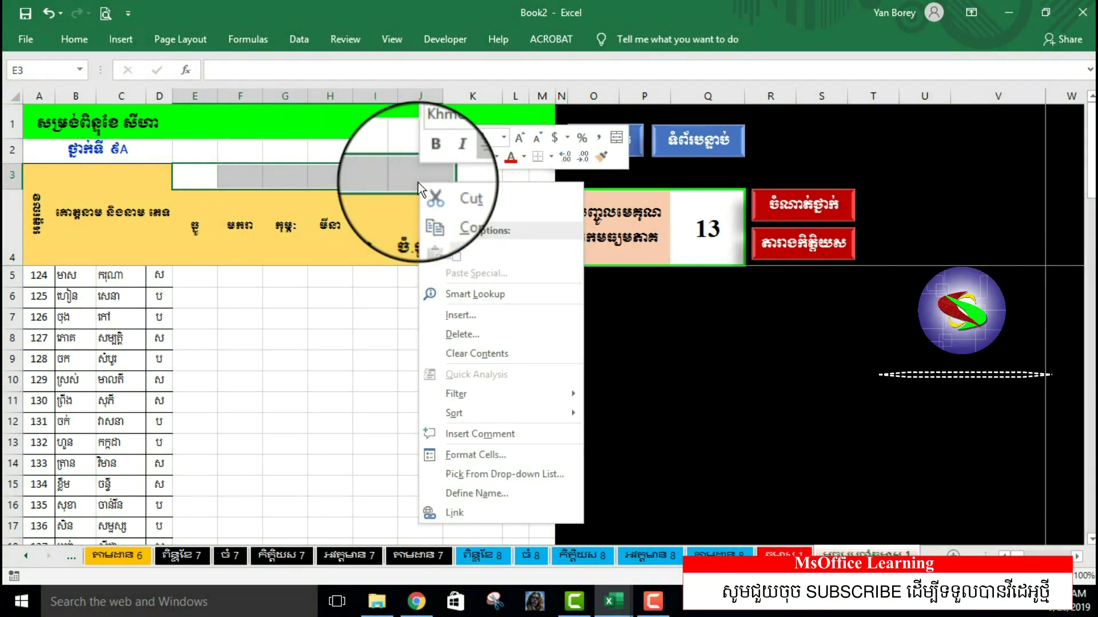
pyautogui.click(616, 137)
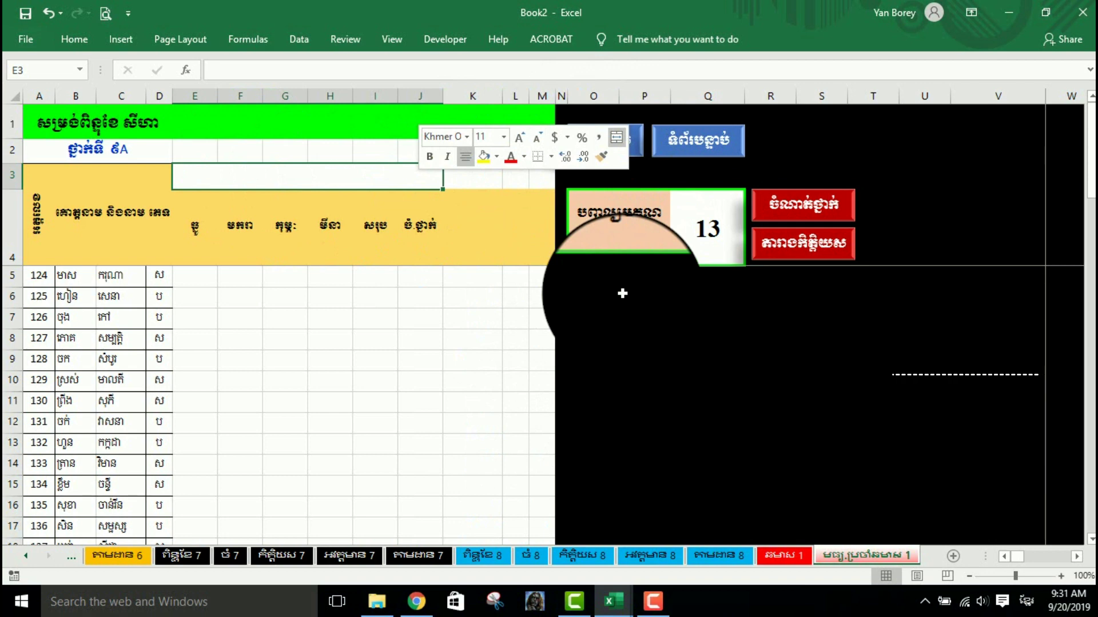
pyautogui.write('មធ្យមភាគប្រចាំឆមាសទី ១')
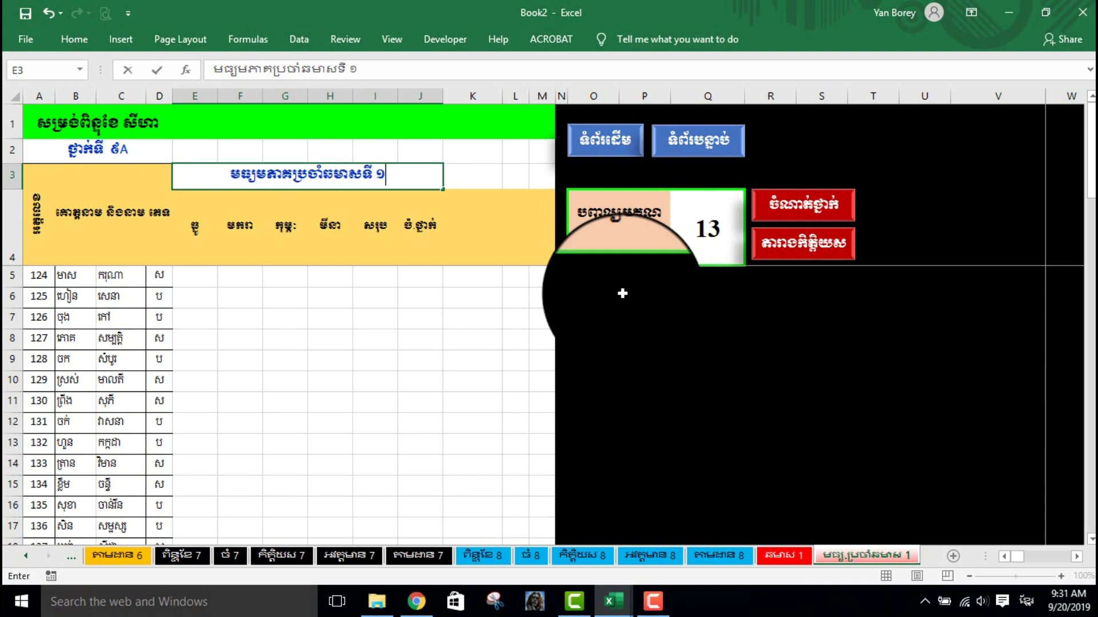
pyautogui.press('Return')
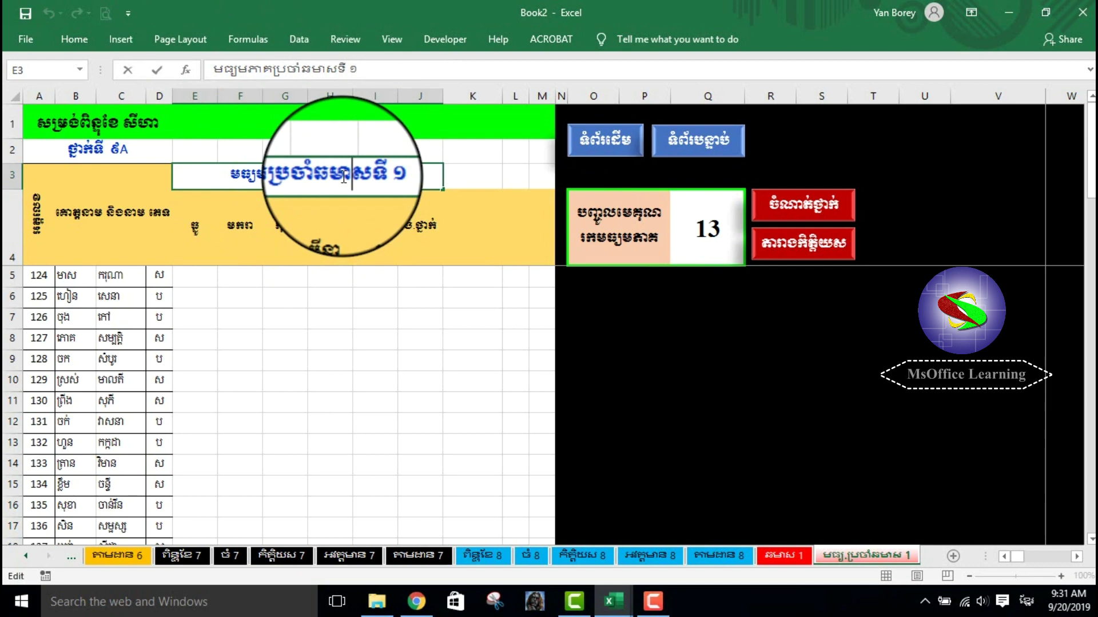
pyautogui.doubleClick(320, 178)
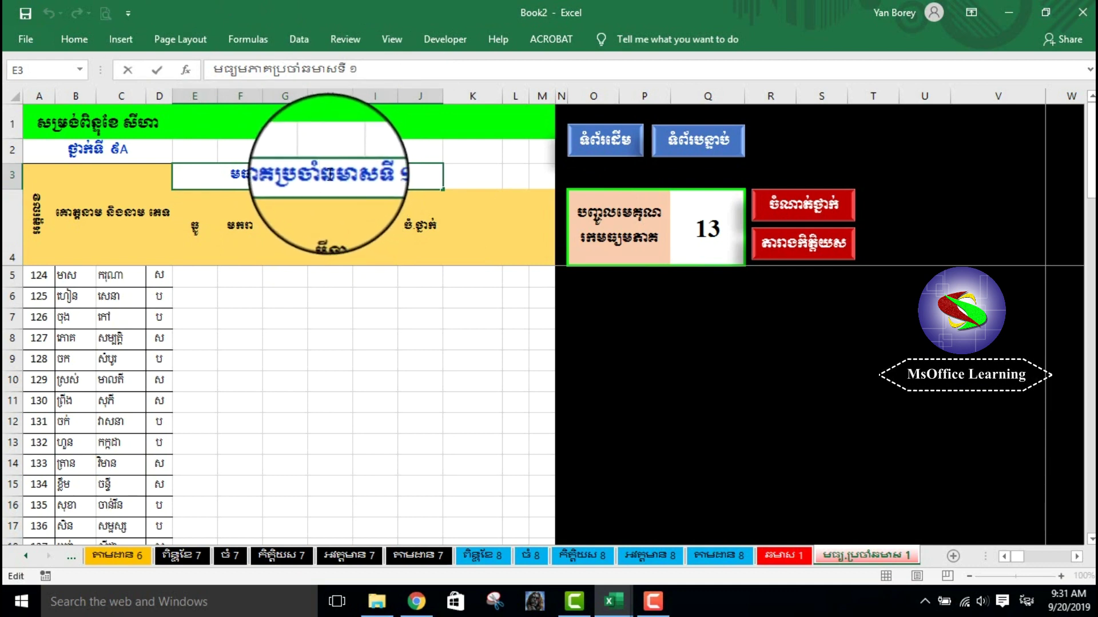
pyautogui.click(420, 316)
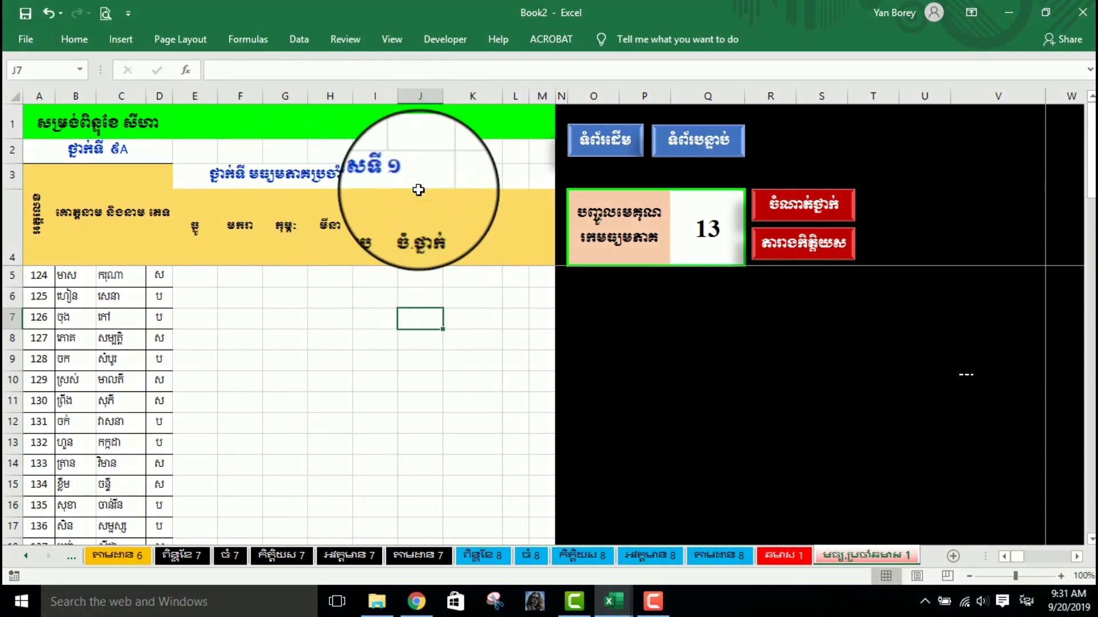
# Step: Merge K3:K4 and enter the header 'ឆមាសទី ១'
pyautogui.click(285, 226)
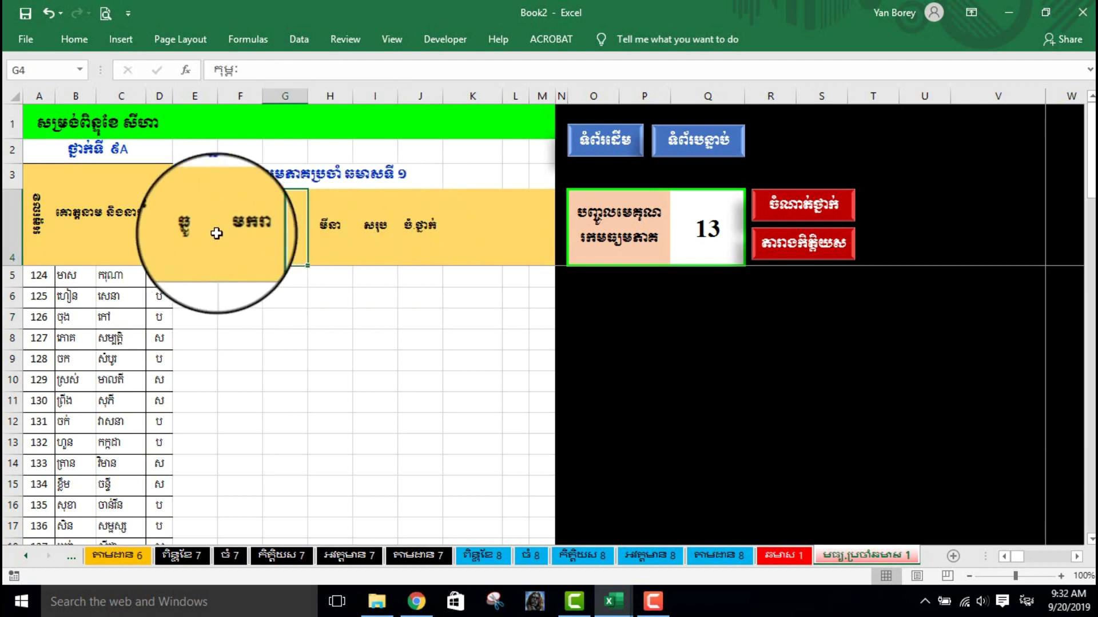
pyautogui.click(461, 182)
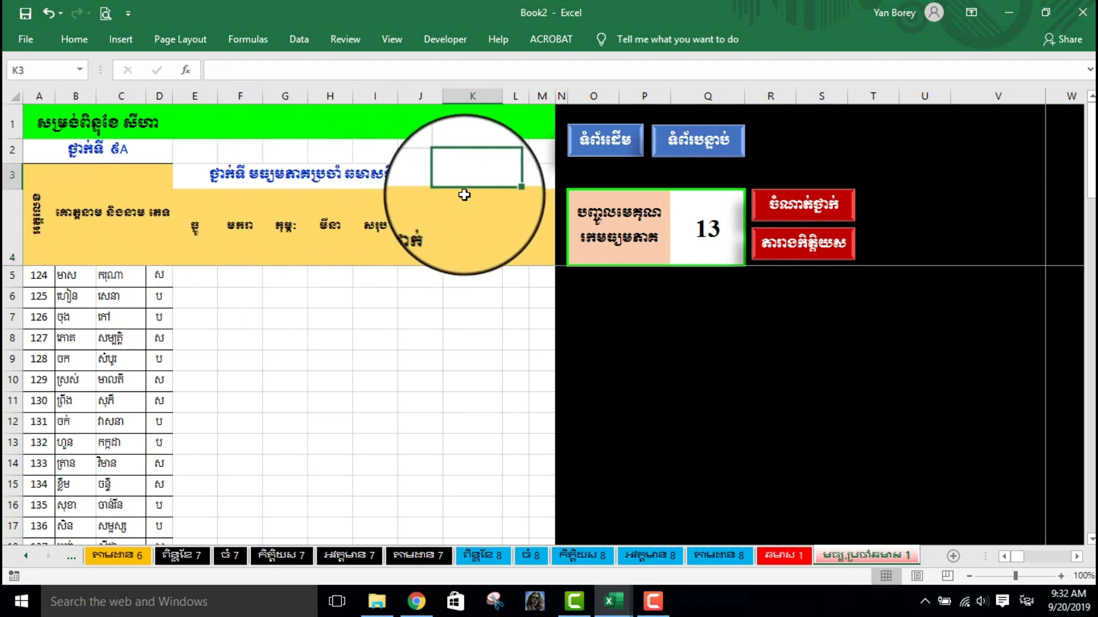
pyautogui.moveTo(467, 182); pyautogui.dragTo(481, 250)
pyautogui.rightClick(480, 246)
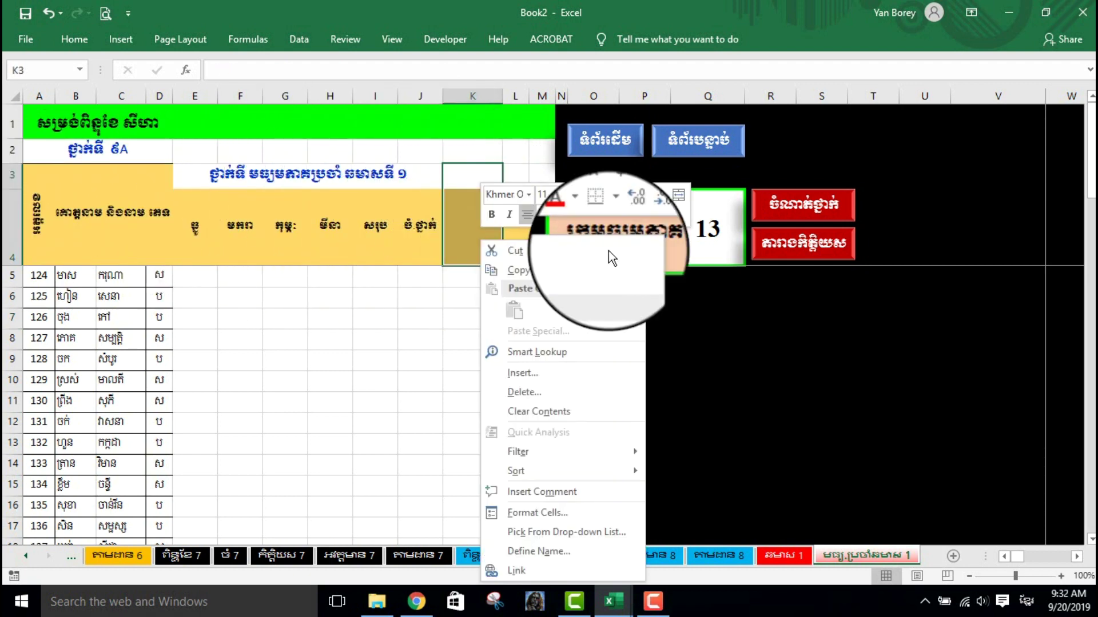
pyautogui.click(678, 195)
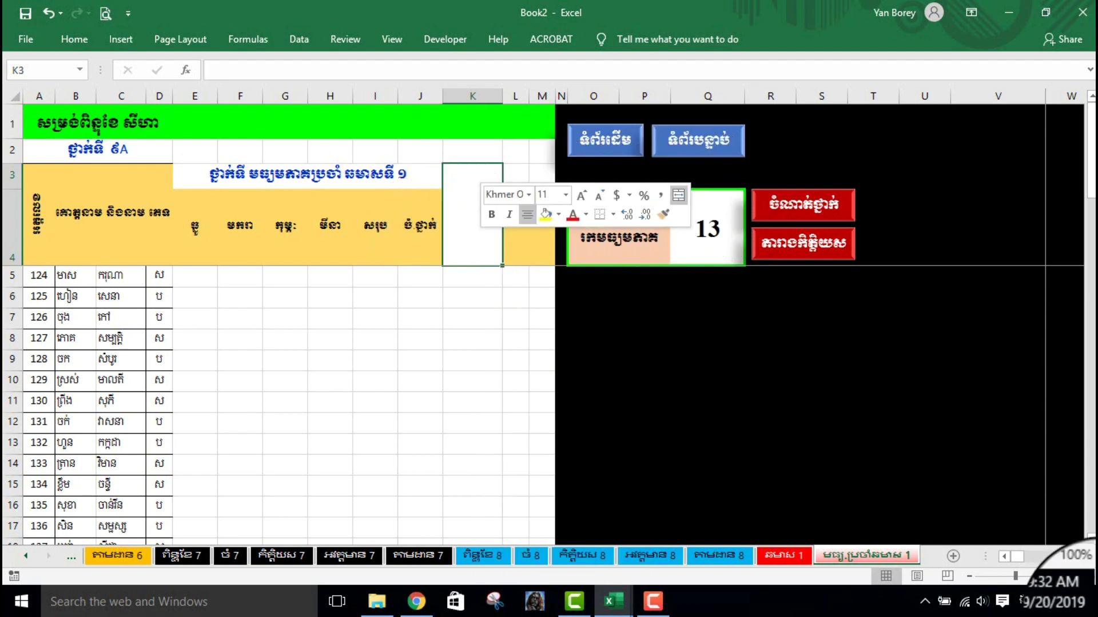
pyautogui.write('ឆមាសទី ១')
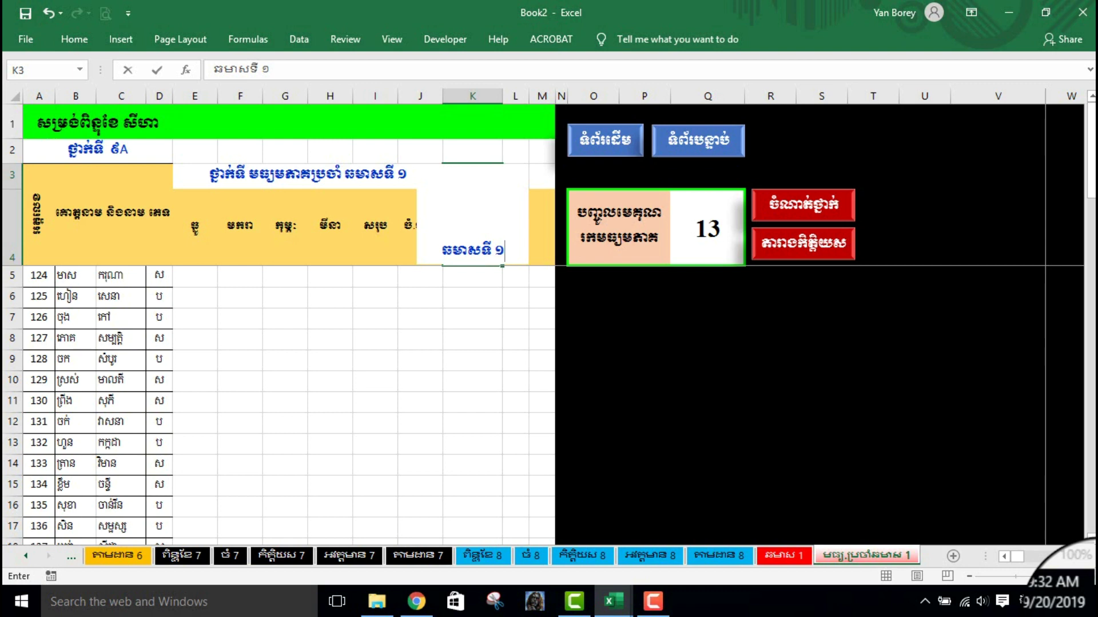
pyautogui.press('Return')
# Step: Set the K3 header's text orientation to 90 degrees in Format Cells
pyautogui.rightClick(469, 213)
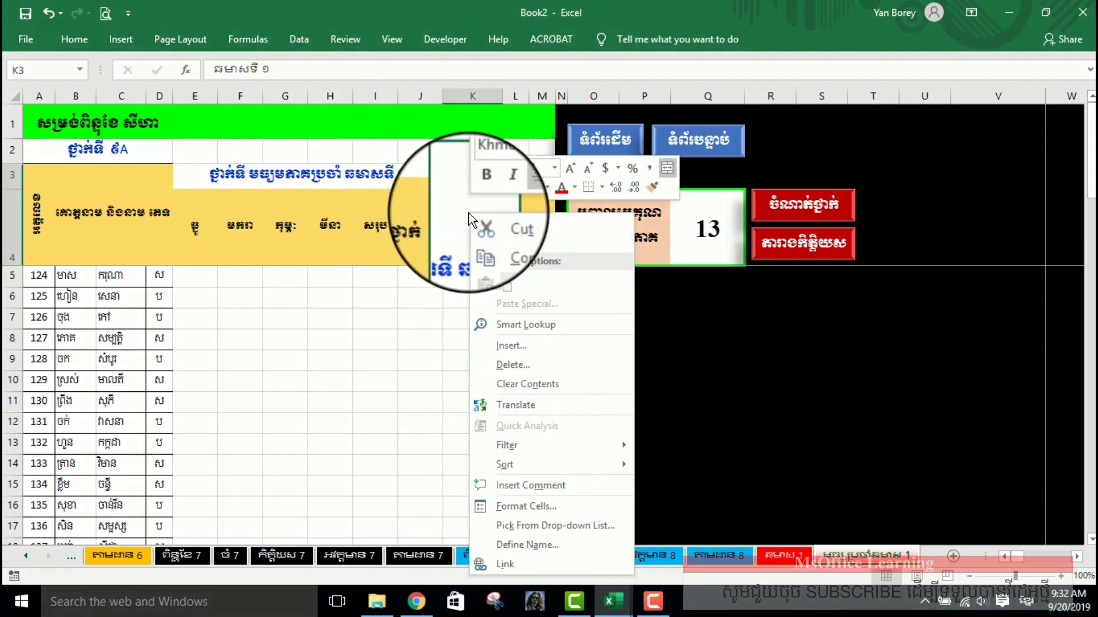
pyautogui.click(479, 220)
pyautogui.rightClick(475, 231)
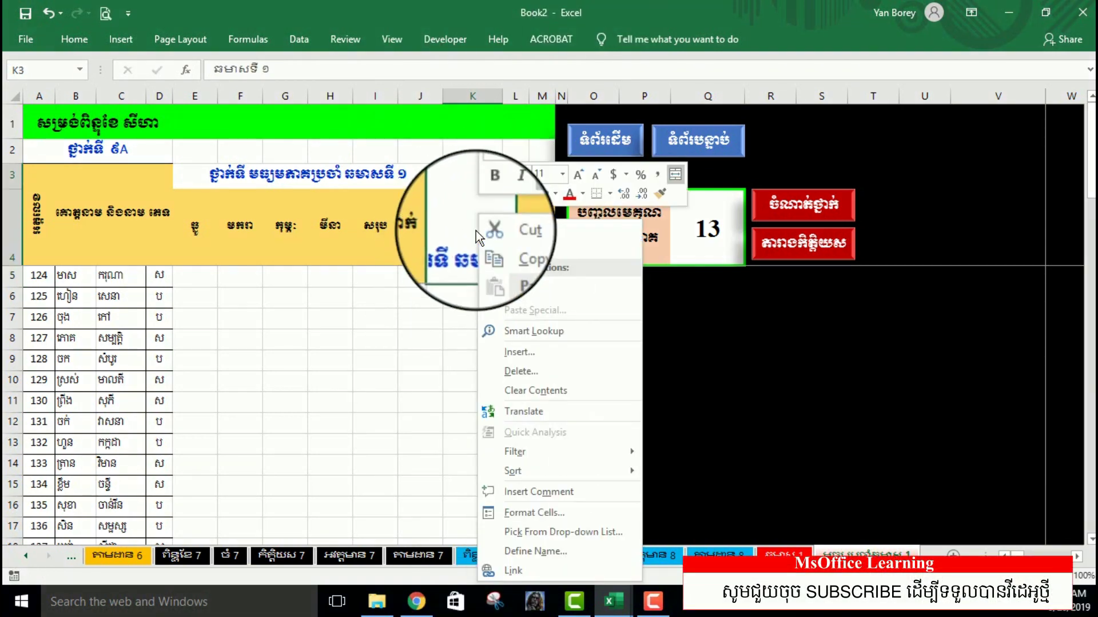
pyautogui.click(547, 517)
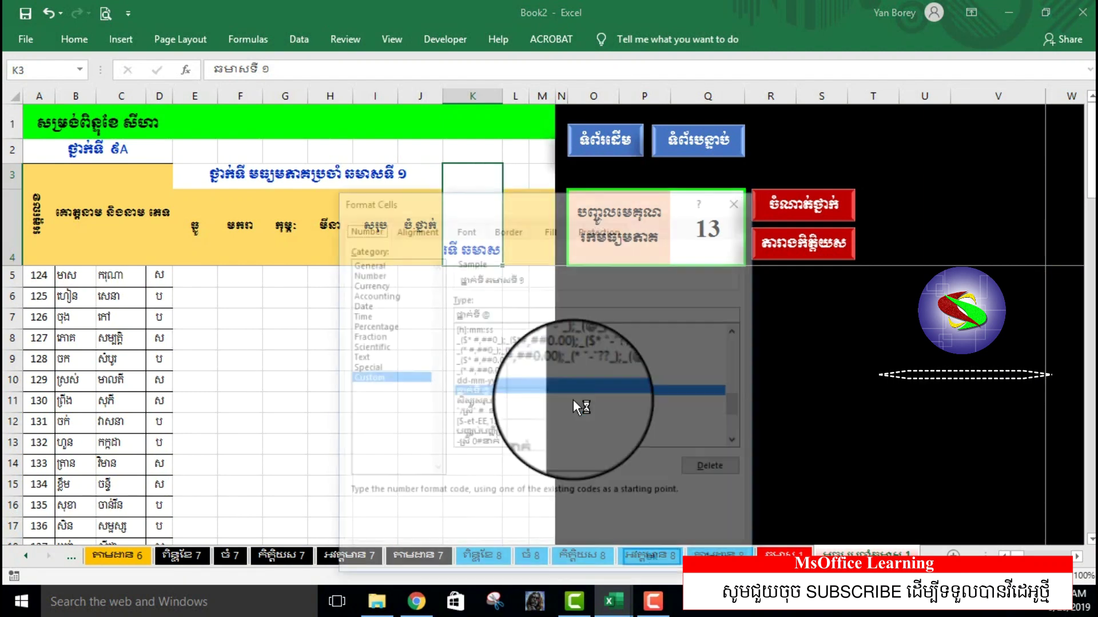
pyautogui.click(414, 227)
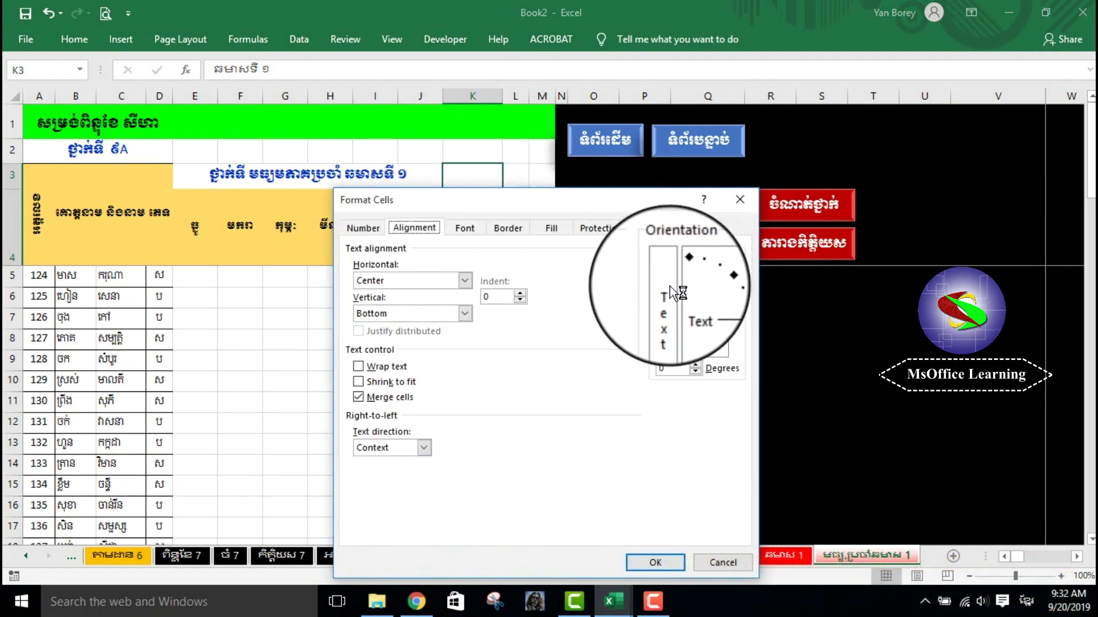
pyautogui.click(682, 267)
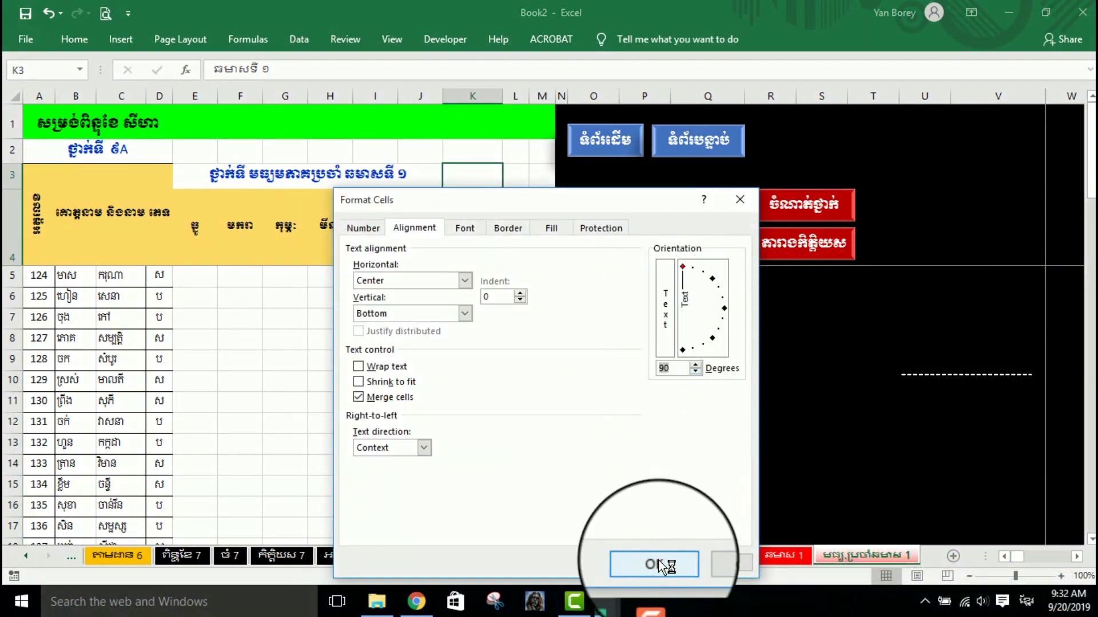
pyautogui.click(658, 564)
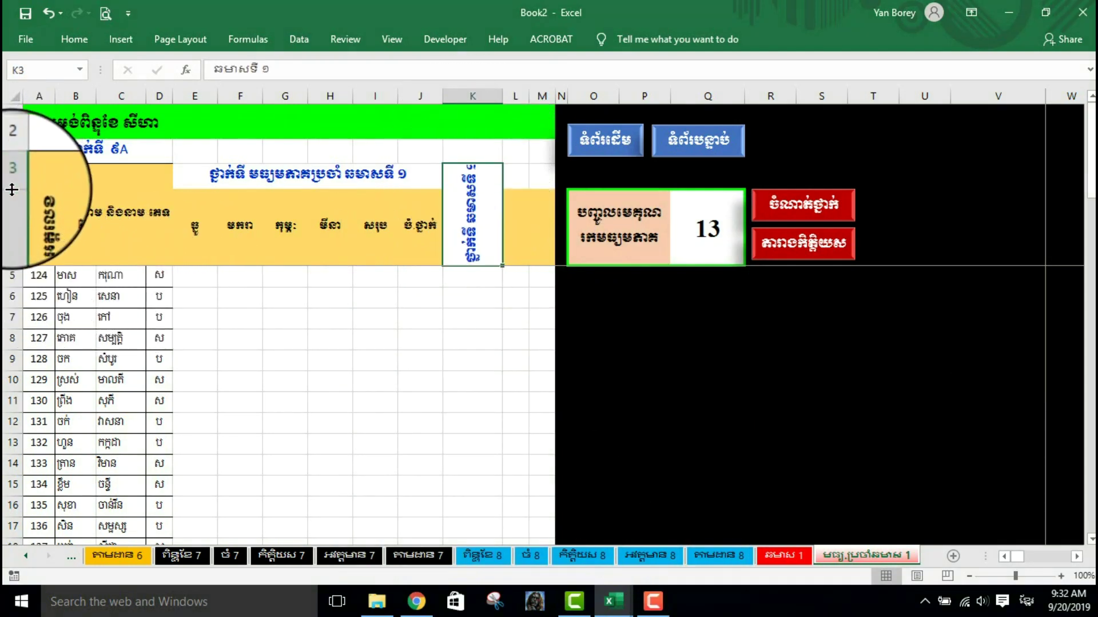
# Step: Adjust row 3 height, set column L to width 5.71, and insert three columns at L:N
pyautogui.moveTo(12, 190); pyautogui.dragTo(12, 177)
pyautogui.scroll(1, 461, 294)
pyautogui.click(472, 329)
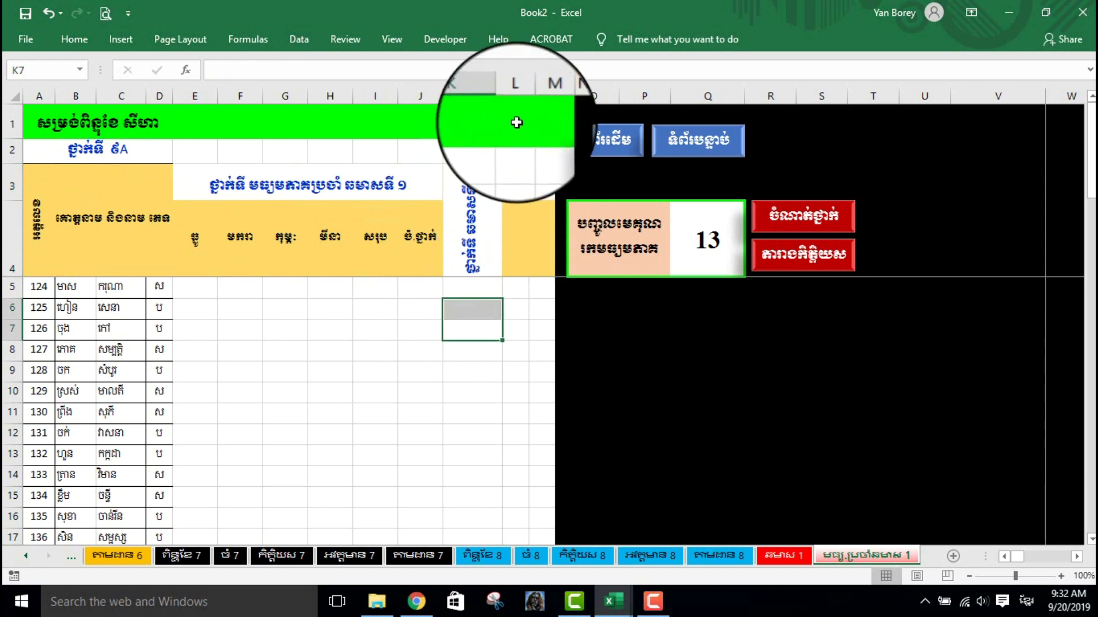
pyautogui.moveTo(529, 95); pyautogui.dragTo(561, 97)
pyautogui.rightClick(560, 97)
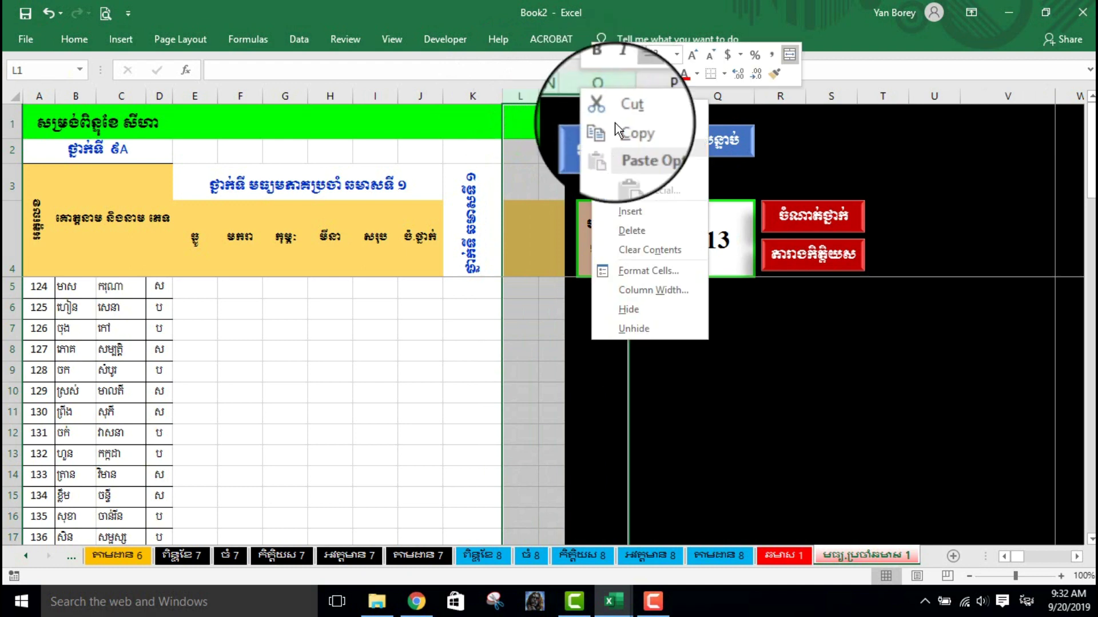
pyautogui.click(643, 217)
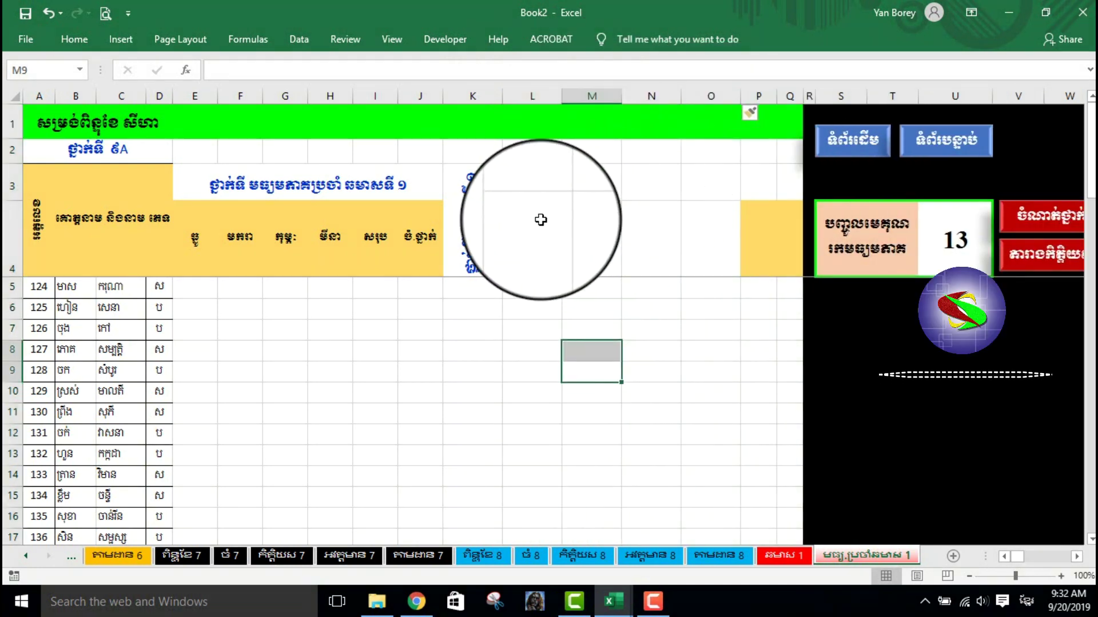
# Step: Type the average and rank headers into L4 and M4
pyautogui.click(530, 239)
pyautogui.write('មធ្យមភា')
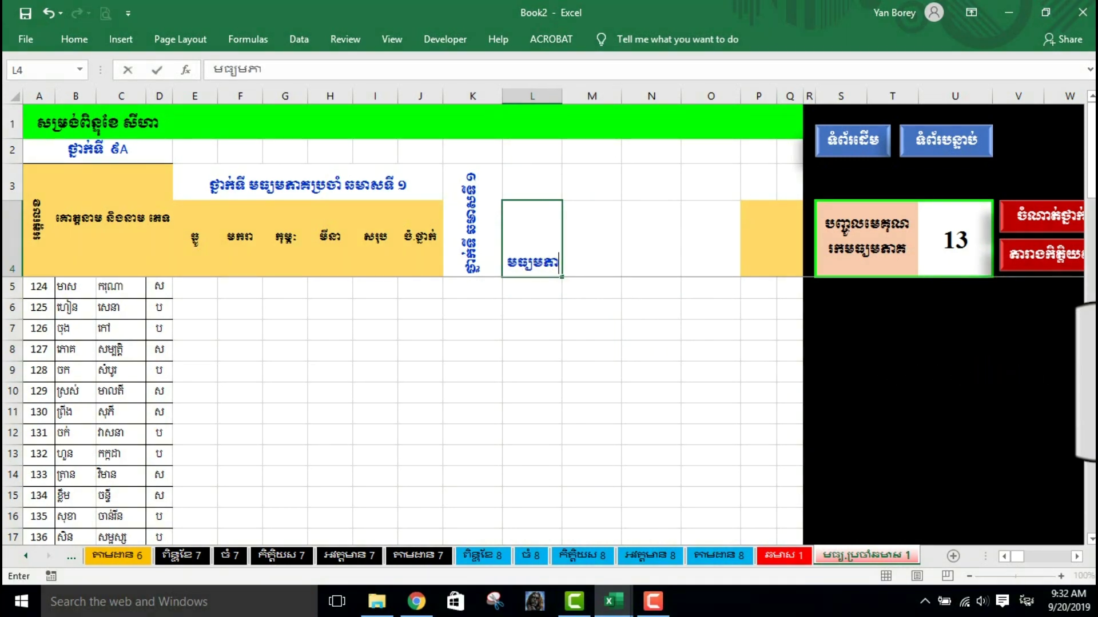
pyautogui.press('Tab')
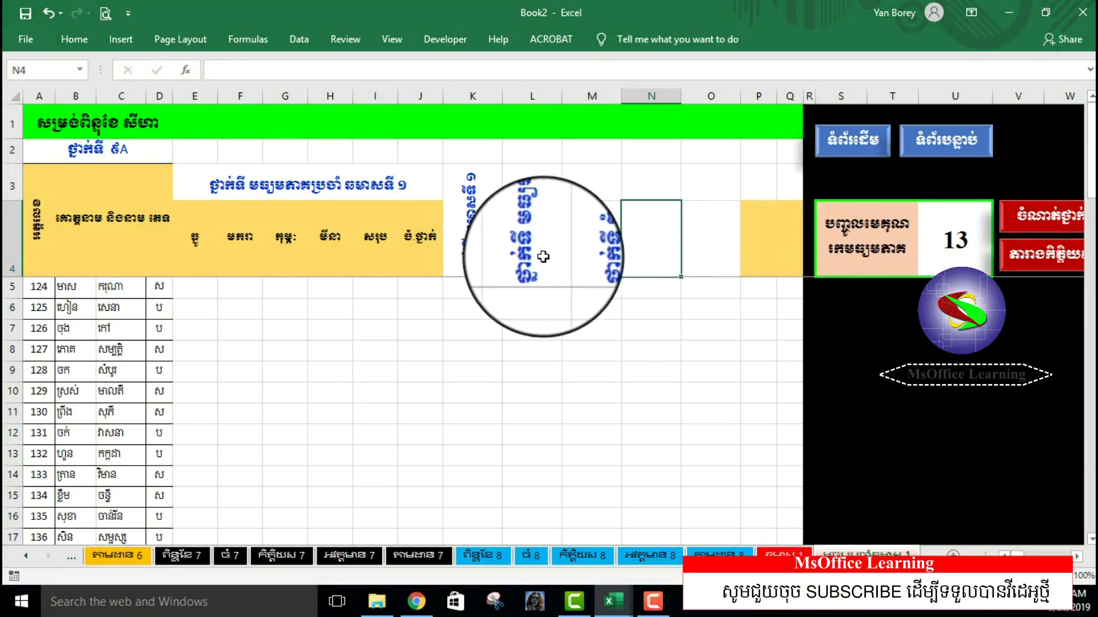
pyautogui.click(517, 251)
# Step: Reset the new header block from L3 to the General number format in Format Cells
pyautogui.moveTo(518, 250); pyautogui.dragTo(755, 196)
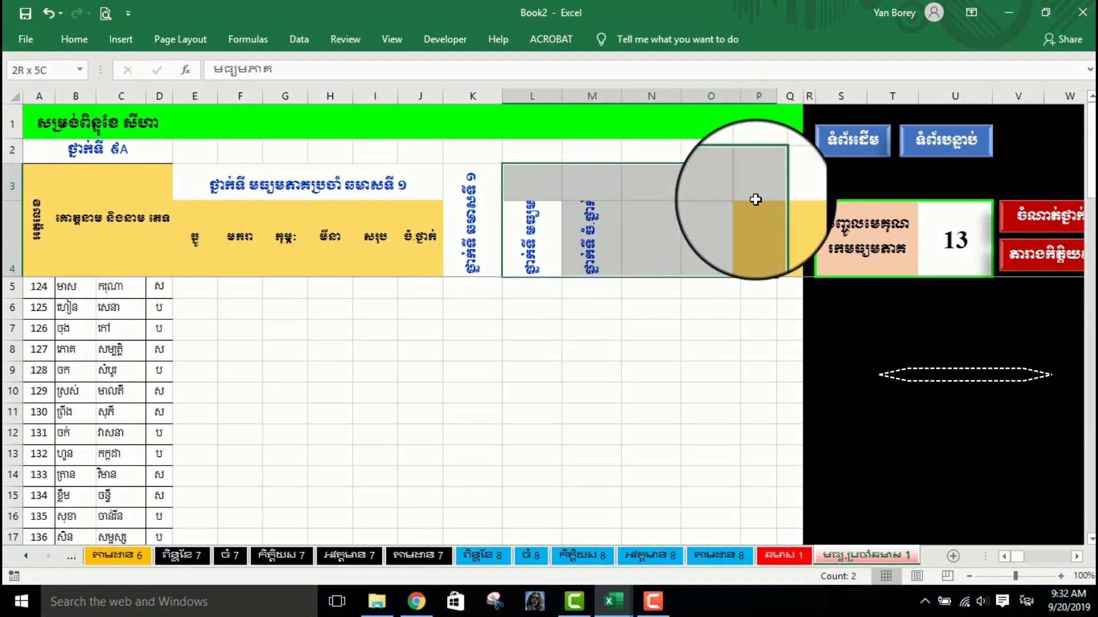
pyautogui.rightClick(596, 219)
pyautogui.click(647, 514)
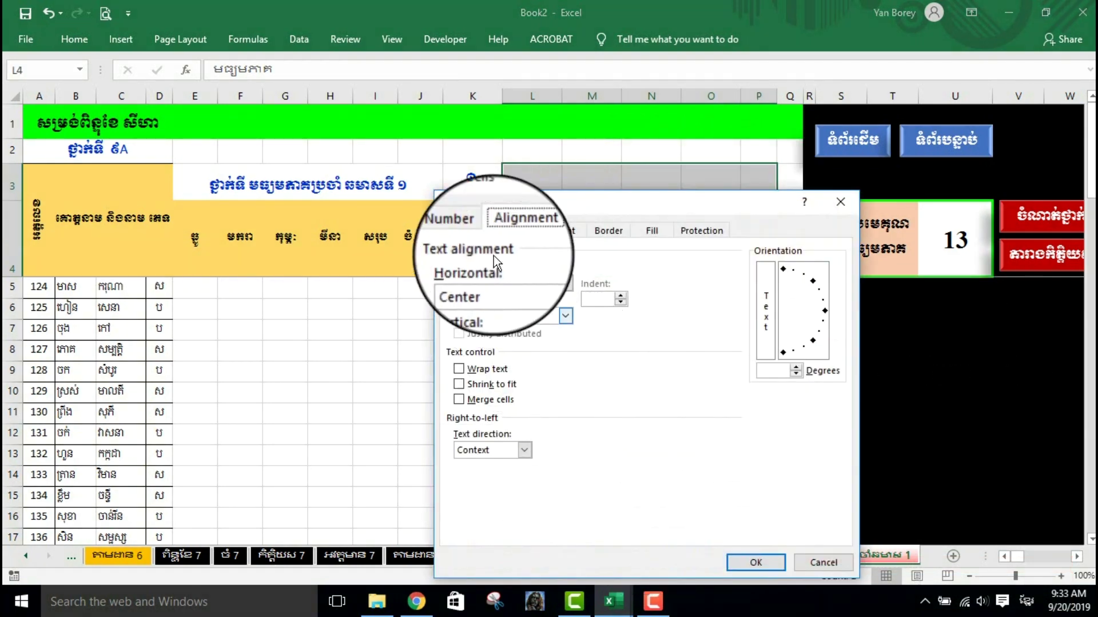
pyautogui.click(464, 231)
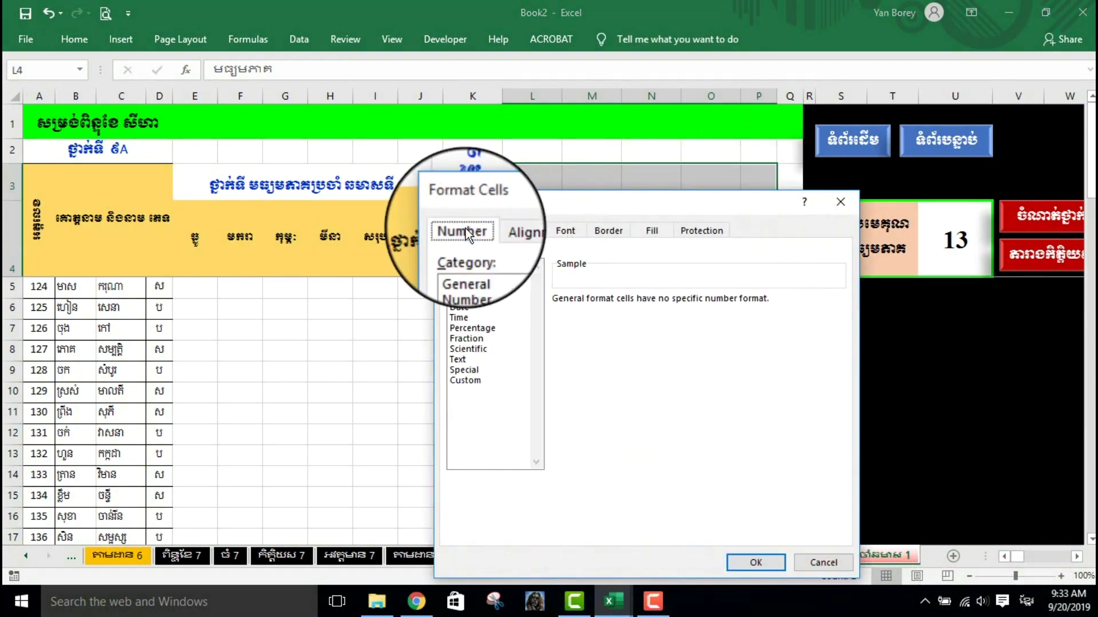
pyautogui.click(468, 380)
pyautogui.click(473, 266)
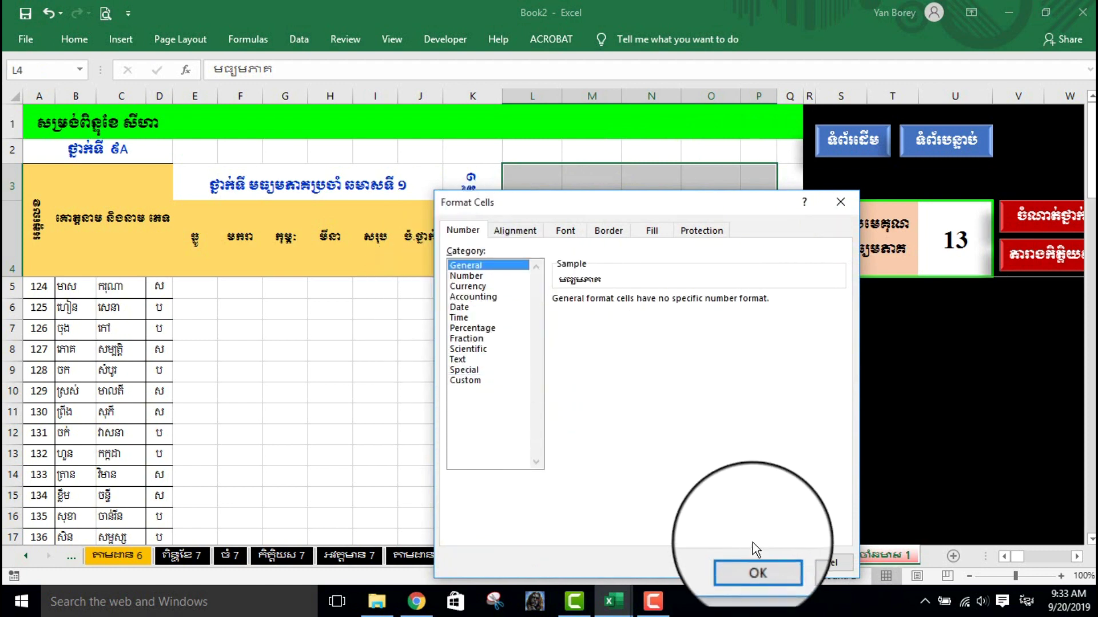
pyautogui.click(755, 563)
pyautogui.click(623, 374)
pyautogui.write('និទ្ទេស')
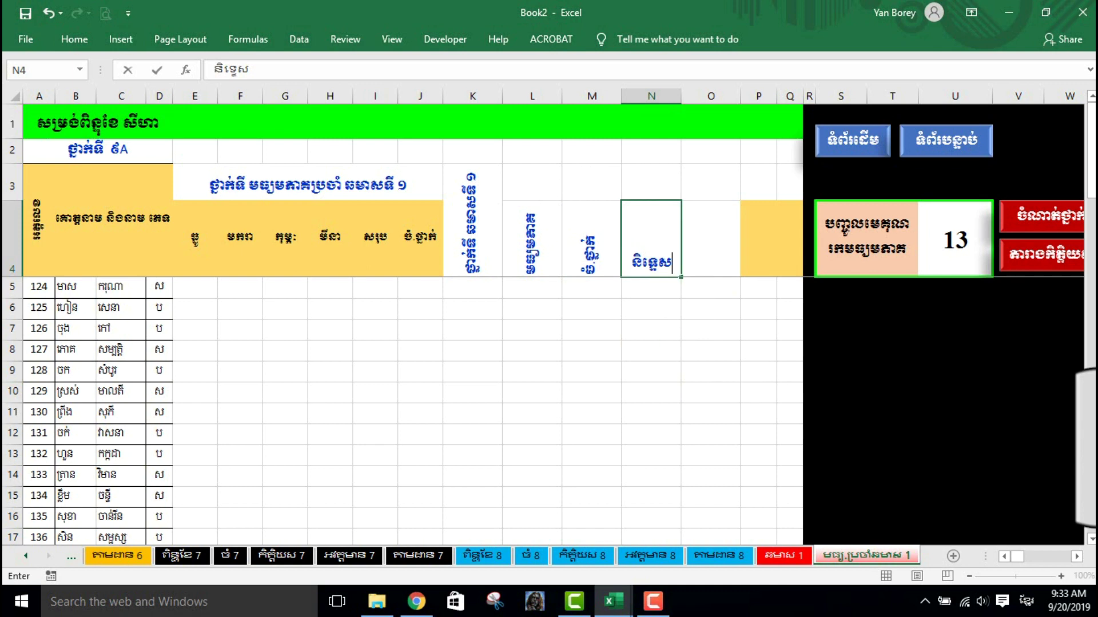
pyautogui.moveTo(534, 182); pyautogui.dragTo(666, 186)
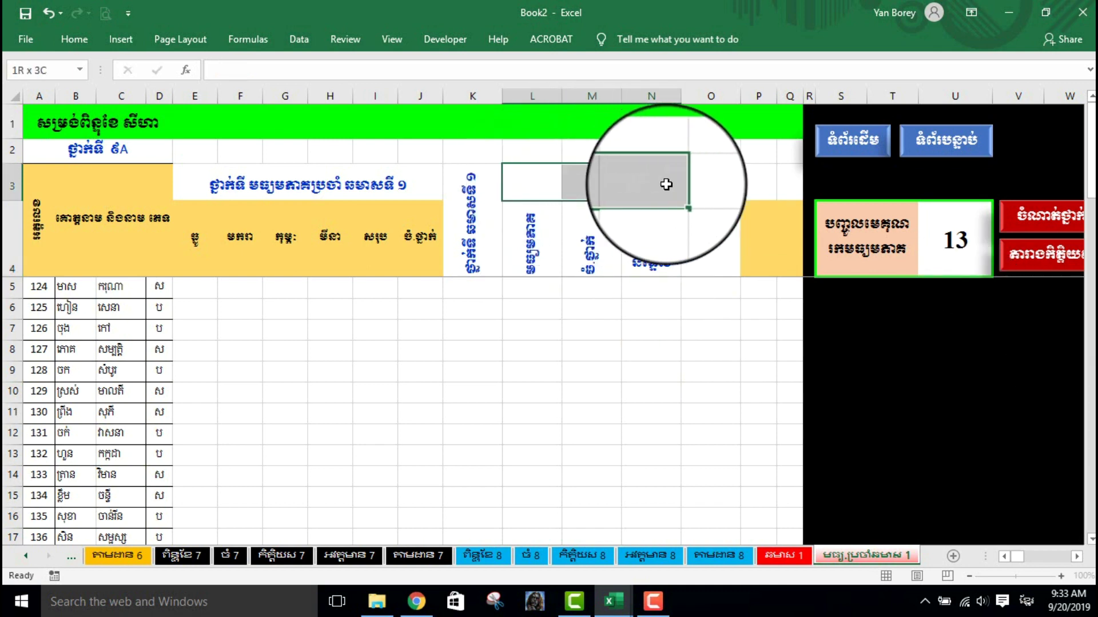
# Step: Merge and centre L3:N3, then set the M4:N4 heading text back to horizontal
pyautogui.rightClick(668, 190)
pyautogui.click(865, 139)
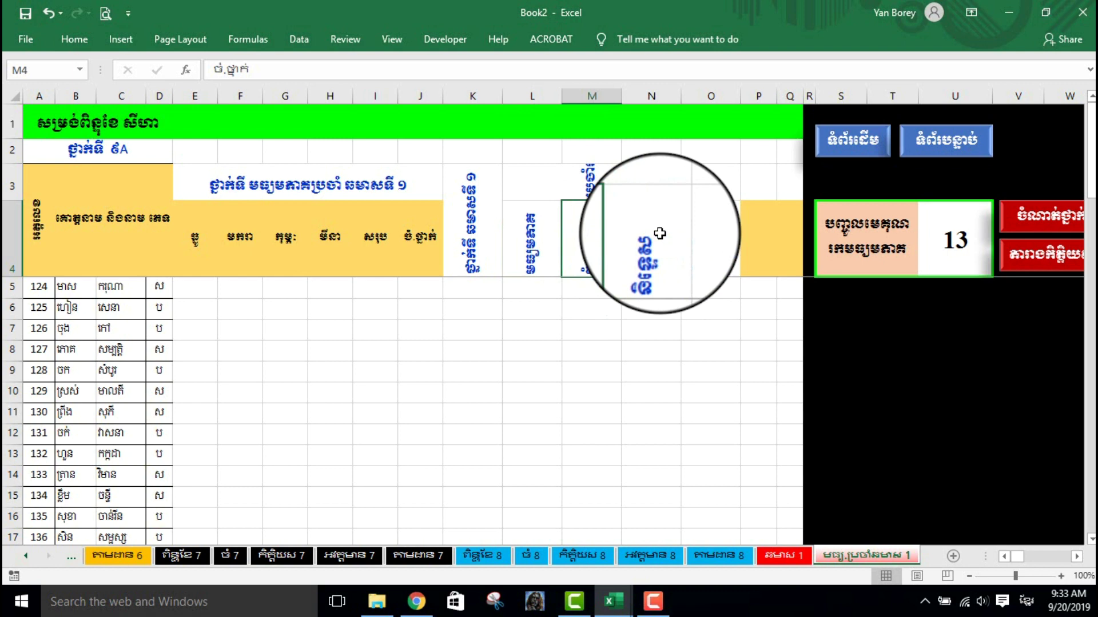
pyautogui.moveTo(595, 240); pyautogui.dragTo(656, 245)
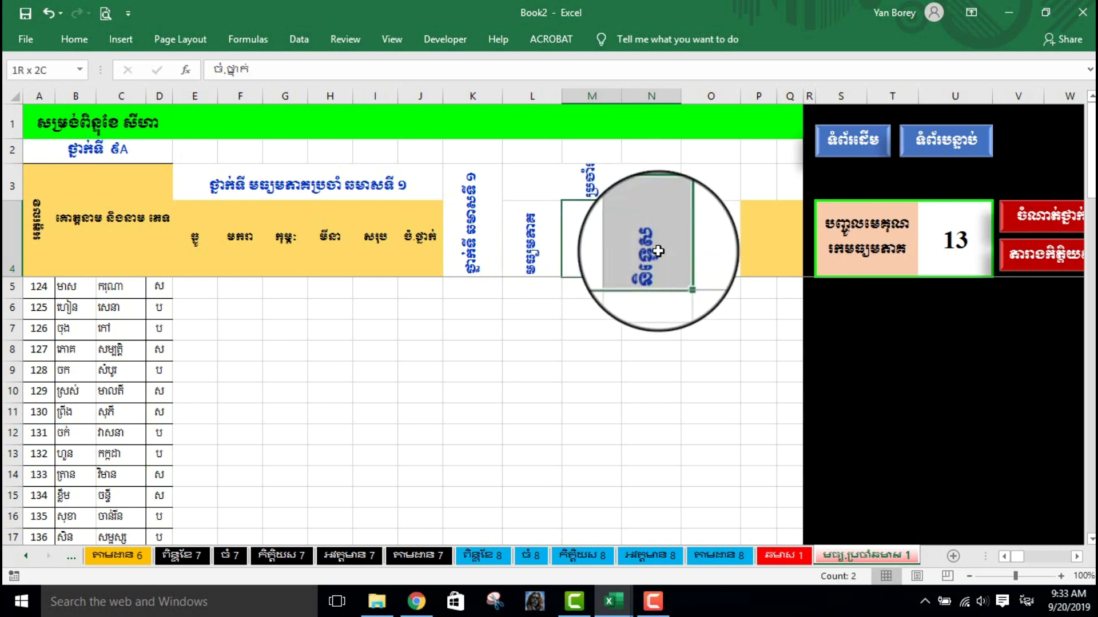
pyautogui.rightClick(658, 259)
pyautogui.click(716, 512)
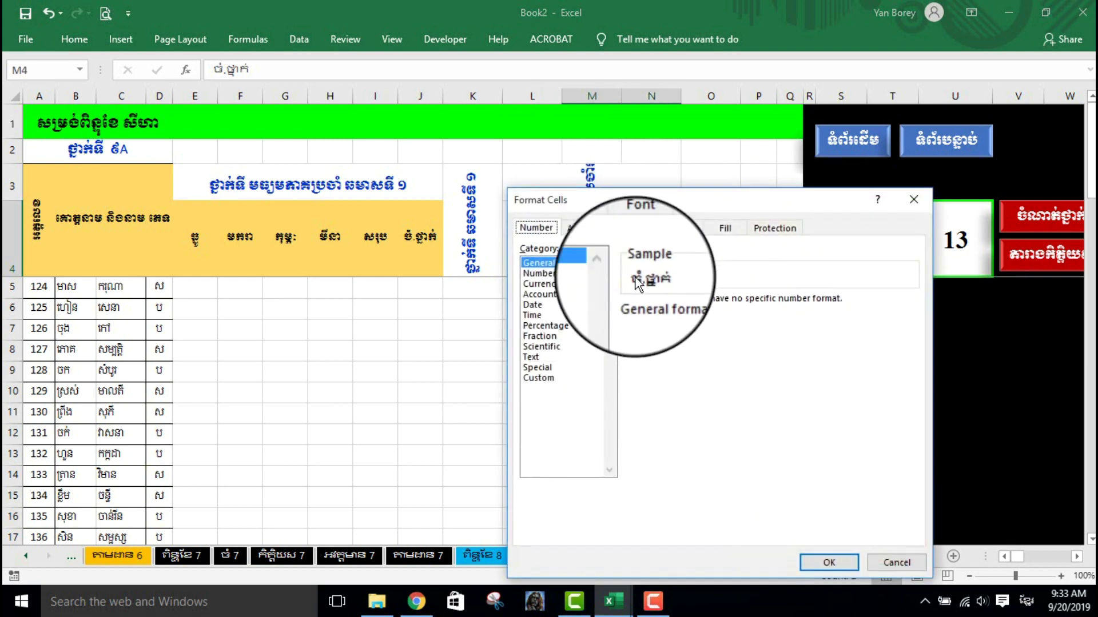
pyautogui.click(604, 228)
pyautogui.click(898, 306)
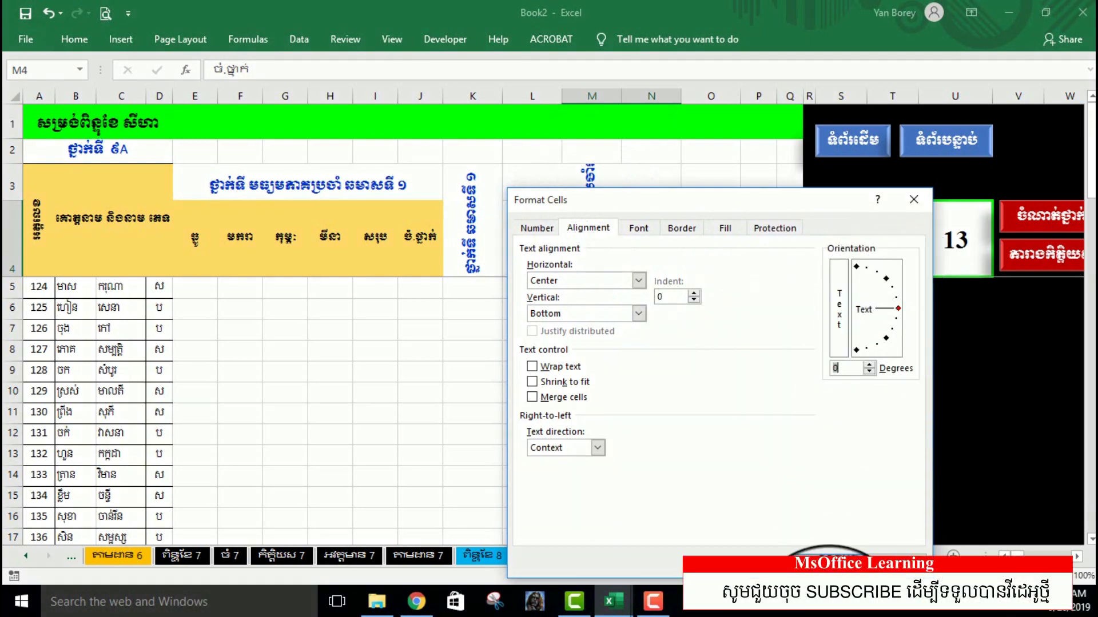
pyautogui.click(829, 559)
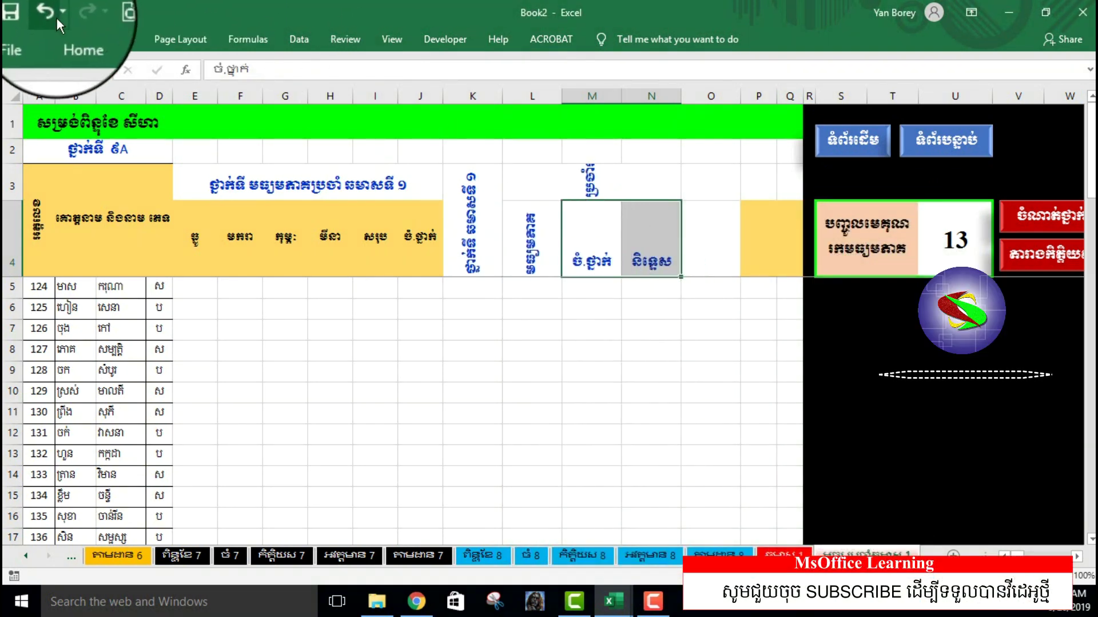
# Step: Vertically centre the M4:N4 headings with Middle Align
pyautogui.moveTo(572, 258); pyautogui.dragTo(662, 262)
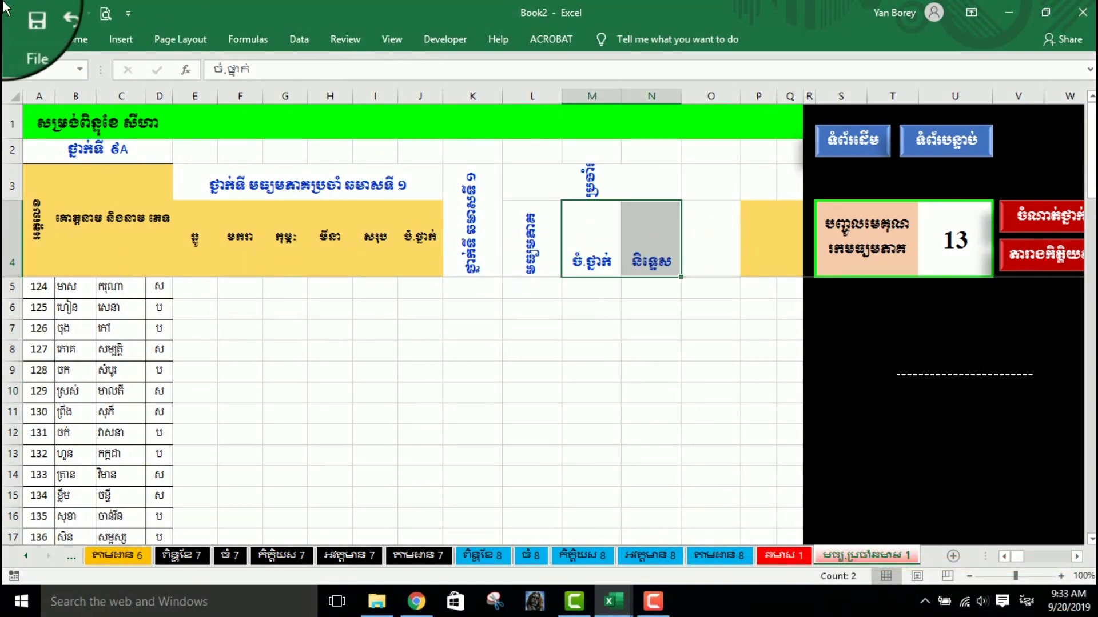
pyautogui.click(84, 39)
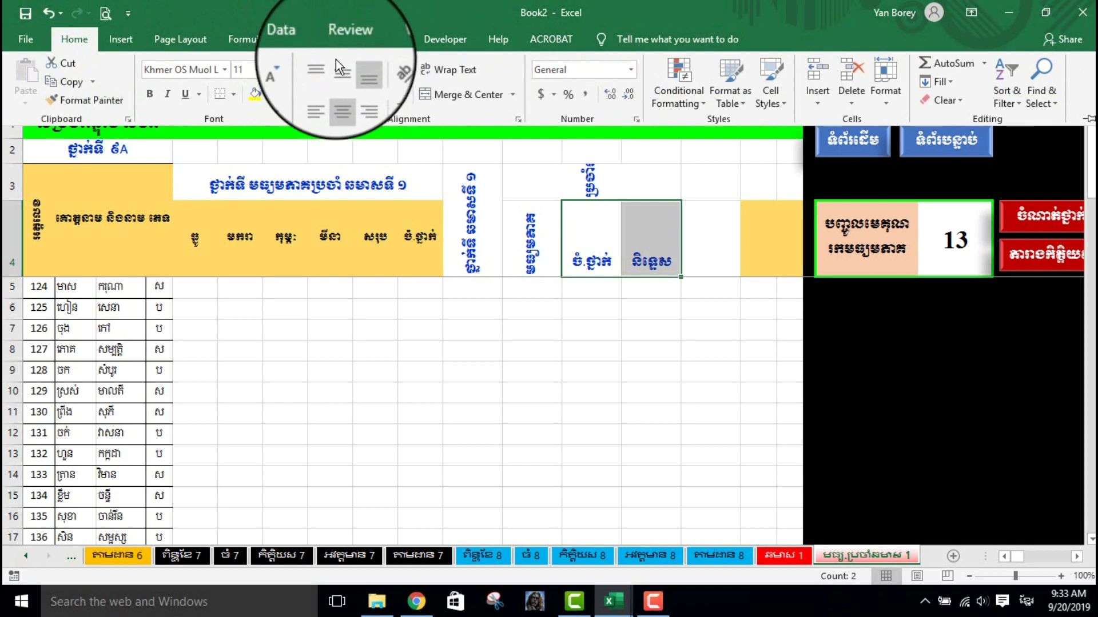
pyautogui.click(341, 70)
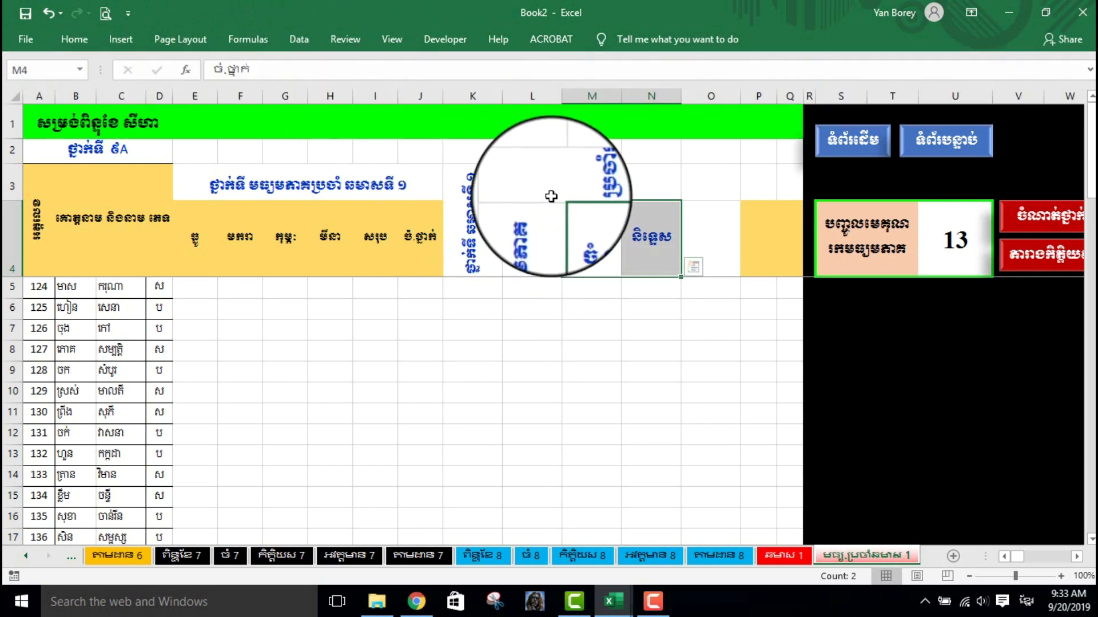
# Step: Set the merged L3 semester heading's text orientation to 0 degrees
pyautogui.click(566, 183)
pyautogui.rightClick(541, 187)
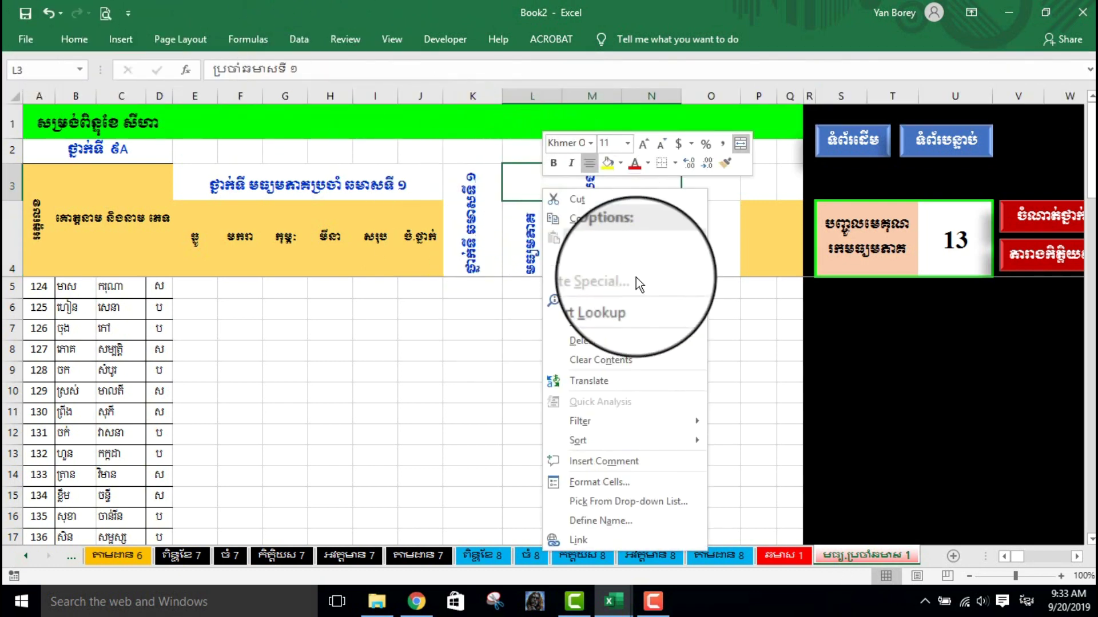
pyautogui.click(609, 482)
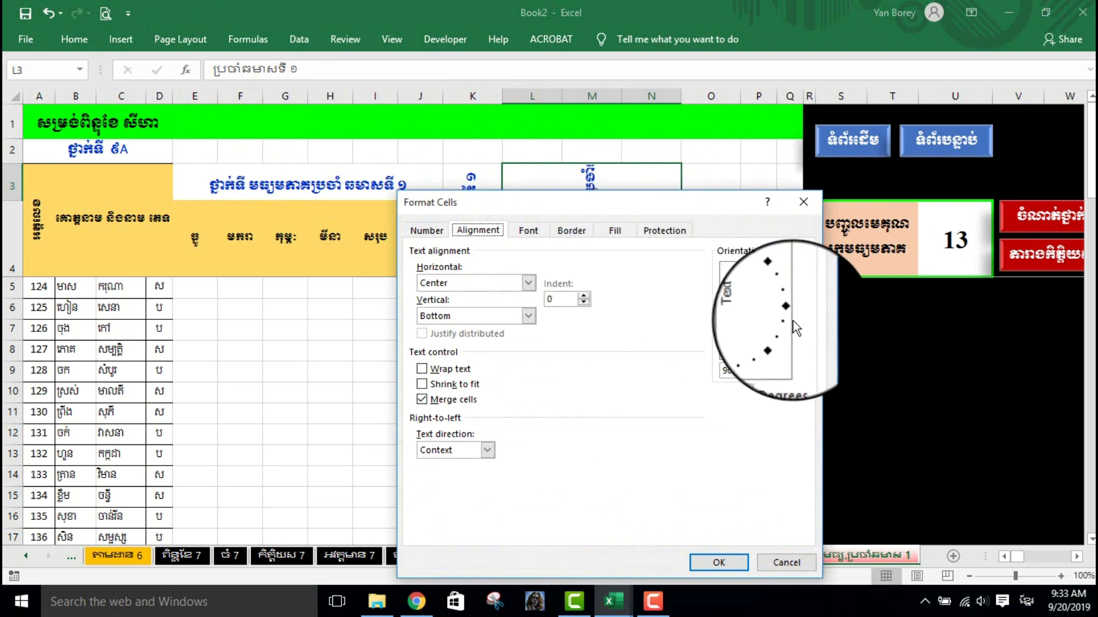
pyautogui.click(787, 312)
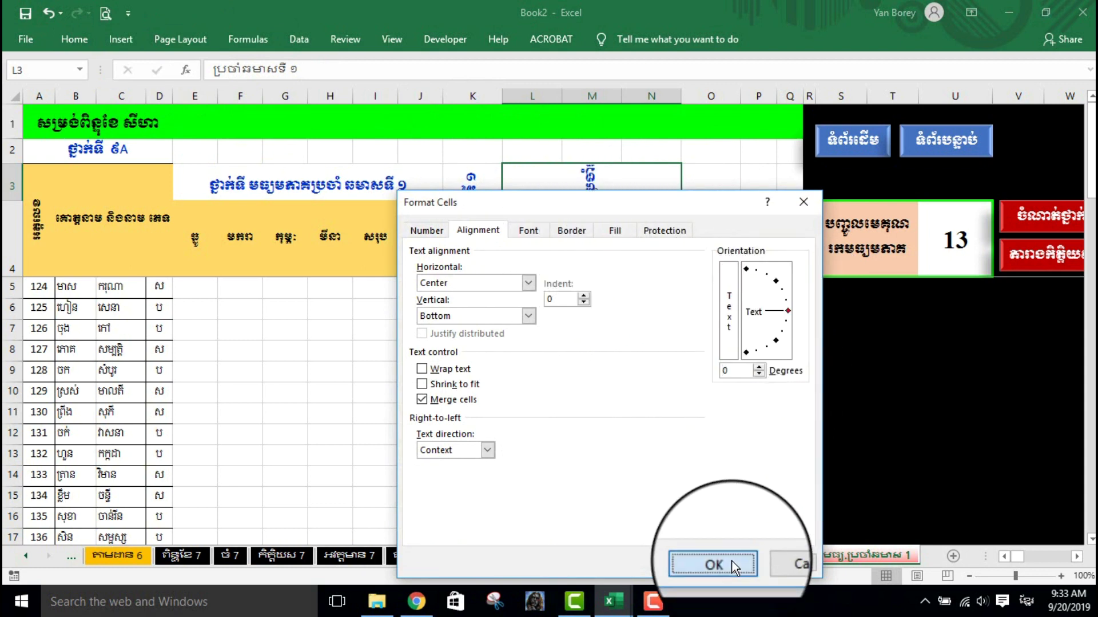
pyautogui.click(718, 562)
pyautogui.click(538, 370)
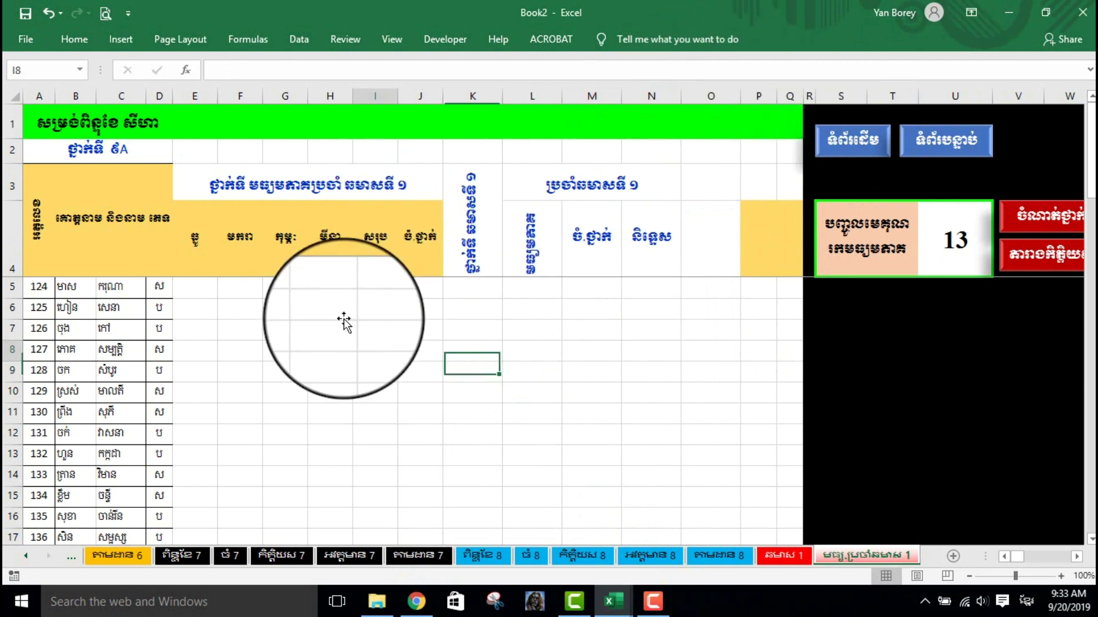
# Step: Apply Outline and Inside borders to the table range A3:N60
pyautogui.click(374, 351)
pyautogui.moveTo(30, 181); pyautogui.dragTo(658, 435)
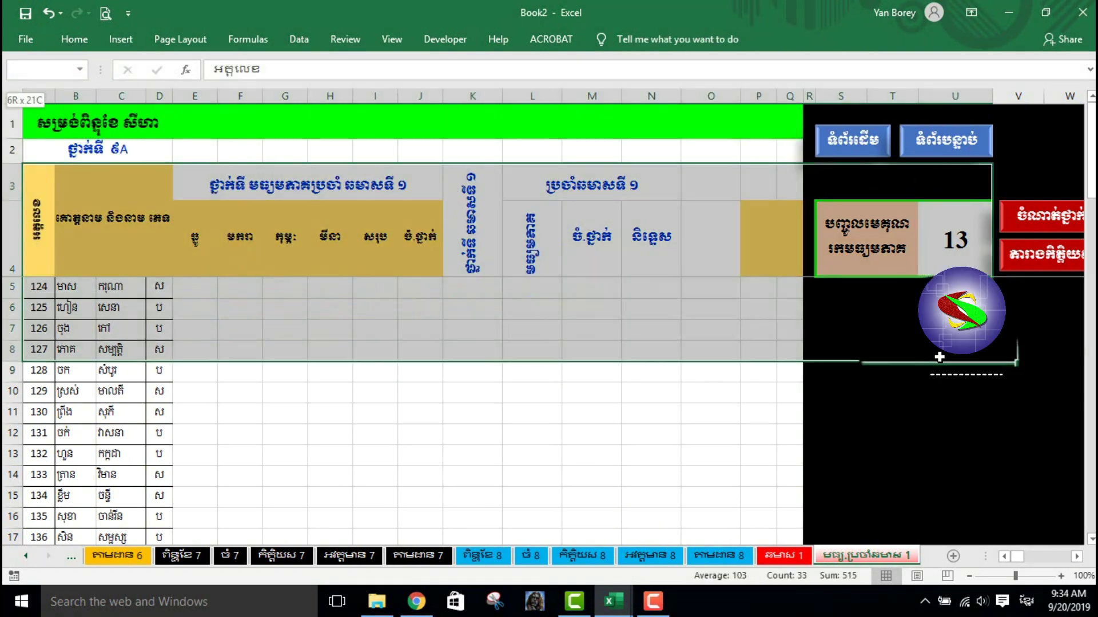
pyautogui.moveTo(636, 575); pyautogui.dragTo(617, 518)
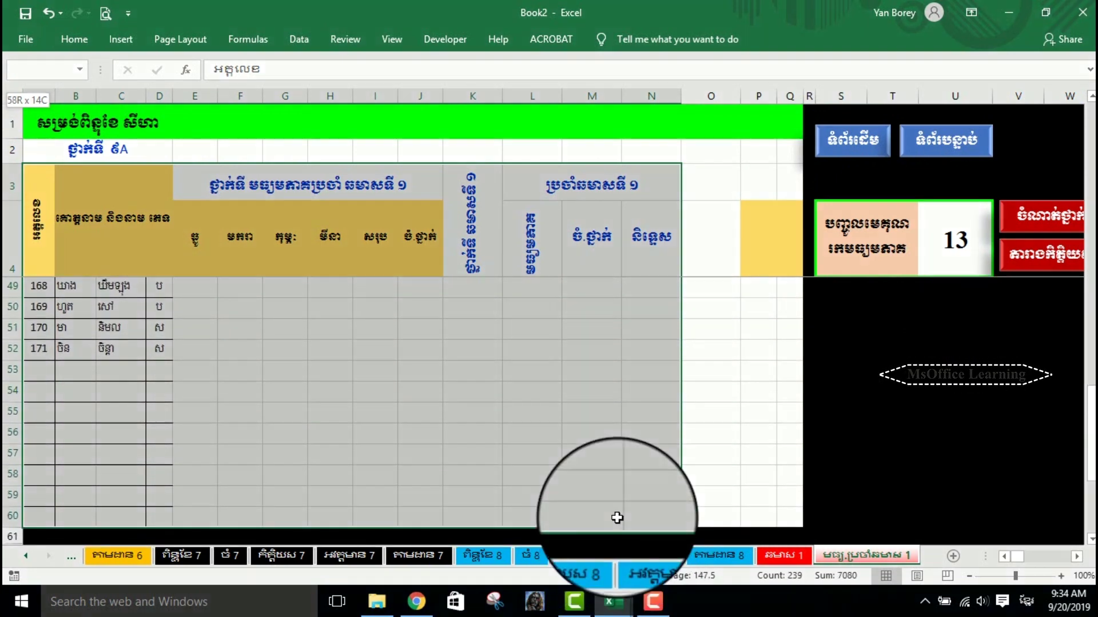
pyautogui.moveTo(617, 518); pyautogui.dragTo(617, 518)
pyautogui.rightClick(389, 393)
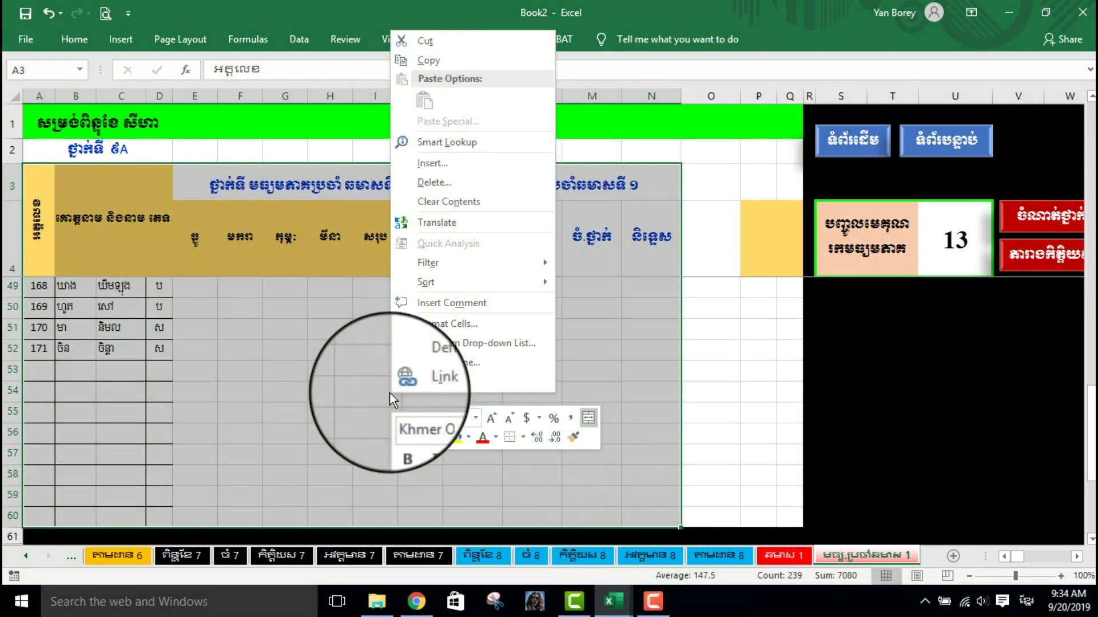
pyautogui.scroll(4, 328, 413)
pyautogui.scroll(2, 328, 412)
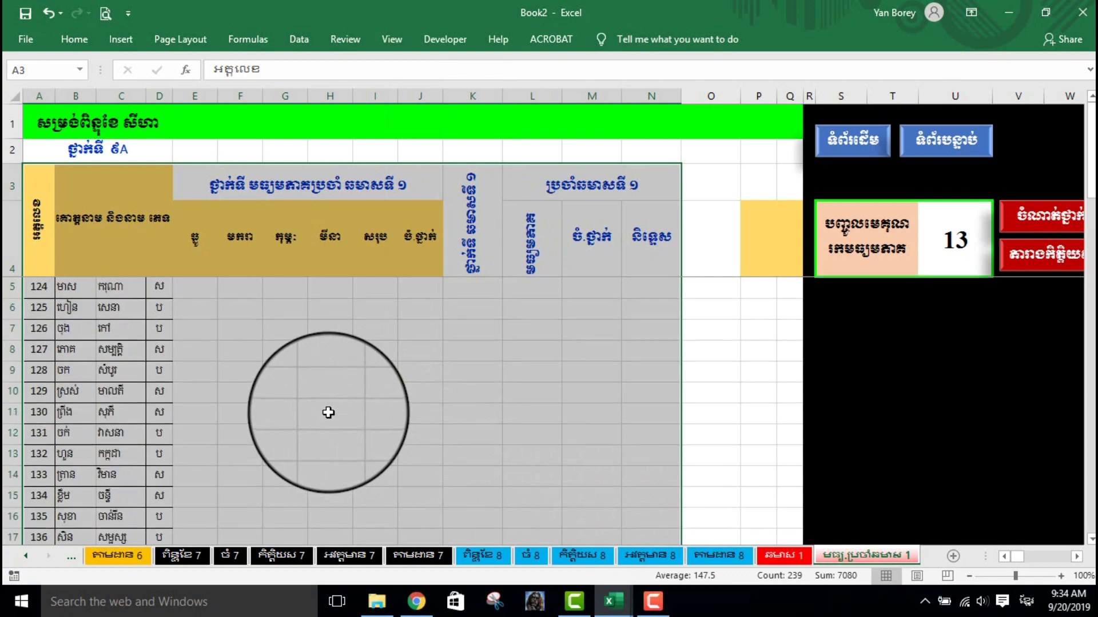
pyautogui.rightClick(328, 412)
pyautogui.click(410, 342)
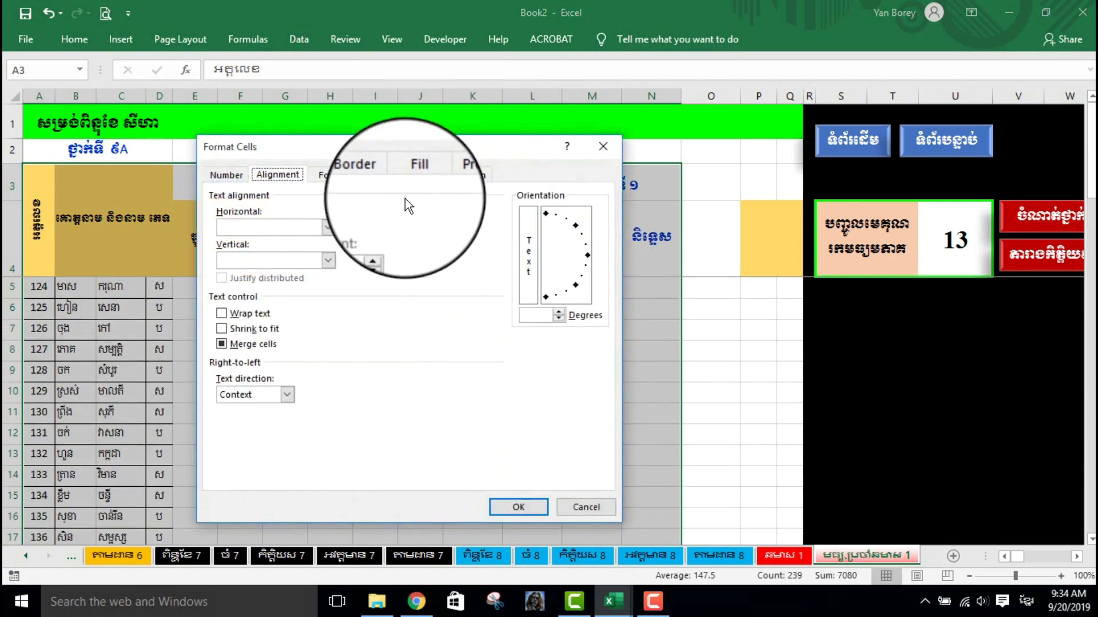
pyautogui.click(366, 175)
pyautogui.click(427, 226)
pyautogui.click(461, 224)
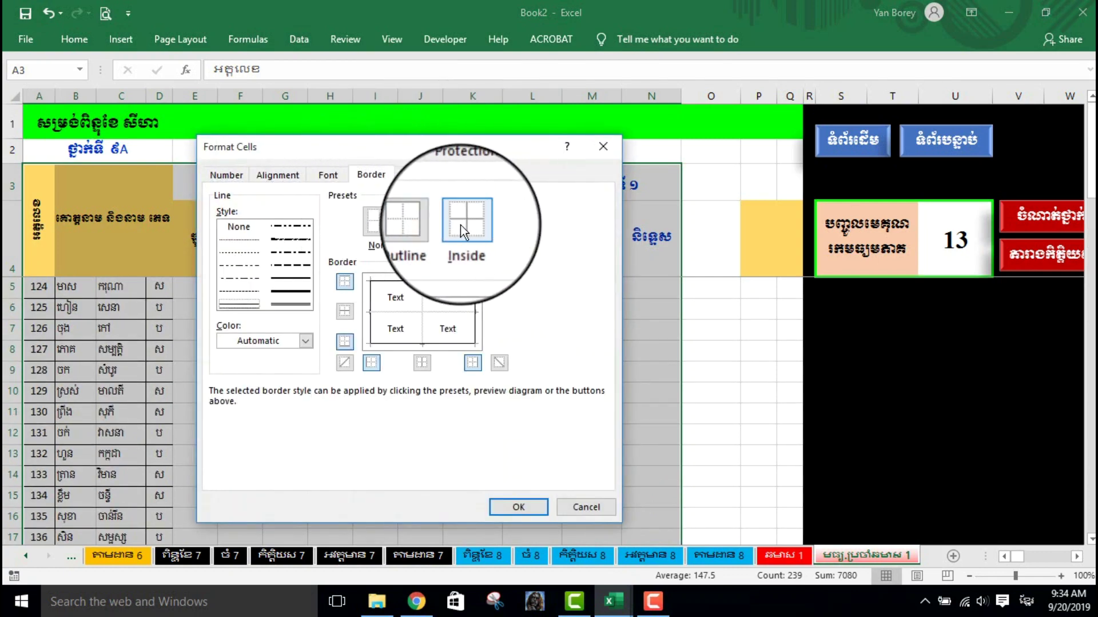
pyautogui.click(519, 509)
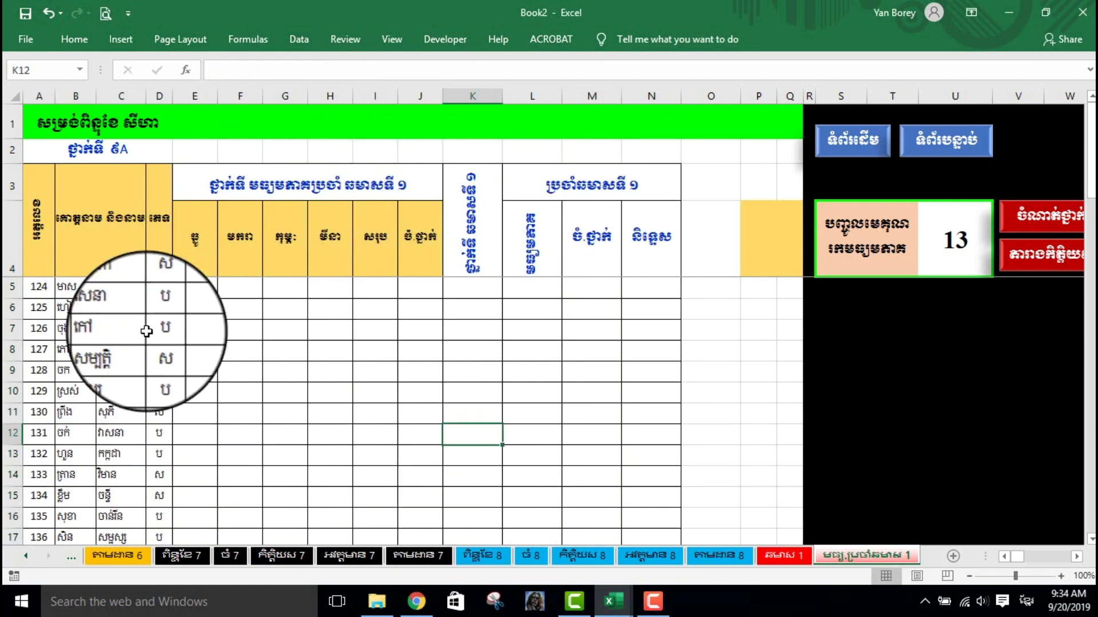
# Step: Remove the inside vertical border between name columns B and C in B5:C60
pyautogui.moveTo(74, 286); pyautogui.dragTo(116, 525)
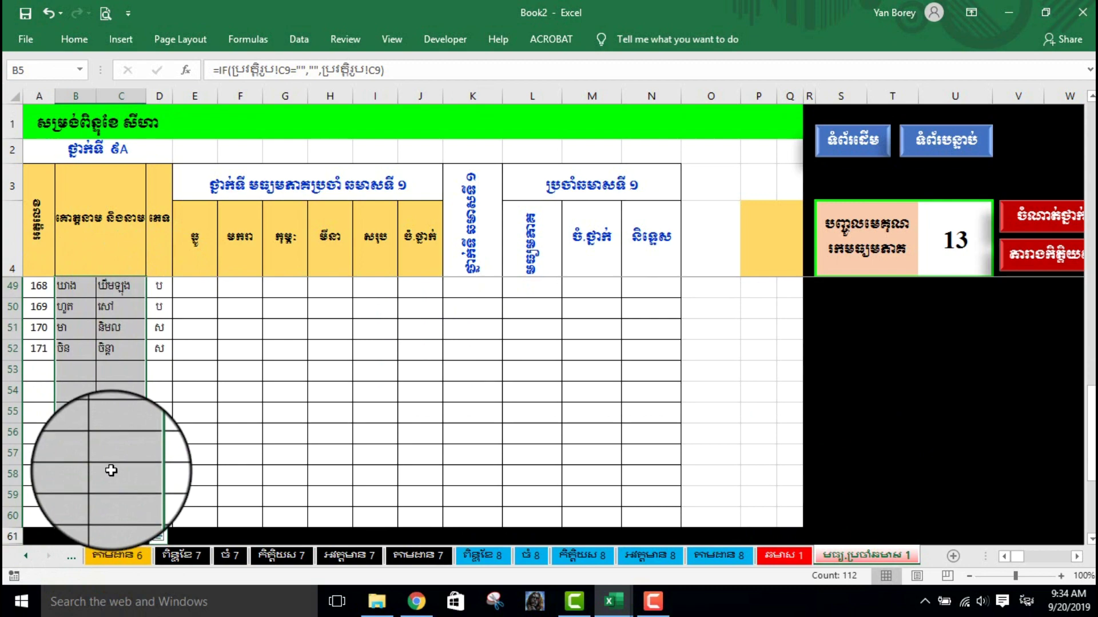
pyautogui.scroll(12, 110, 475)
pyautogui.scroll(3, 110, 475)
pyautogui.rightClick(81, 403)
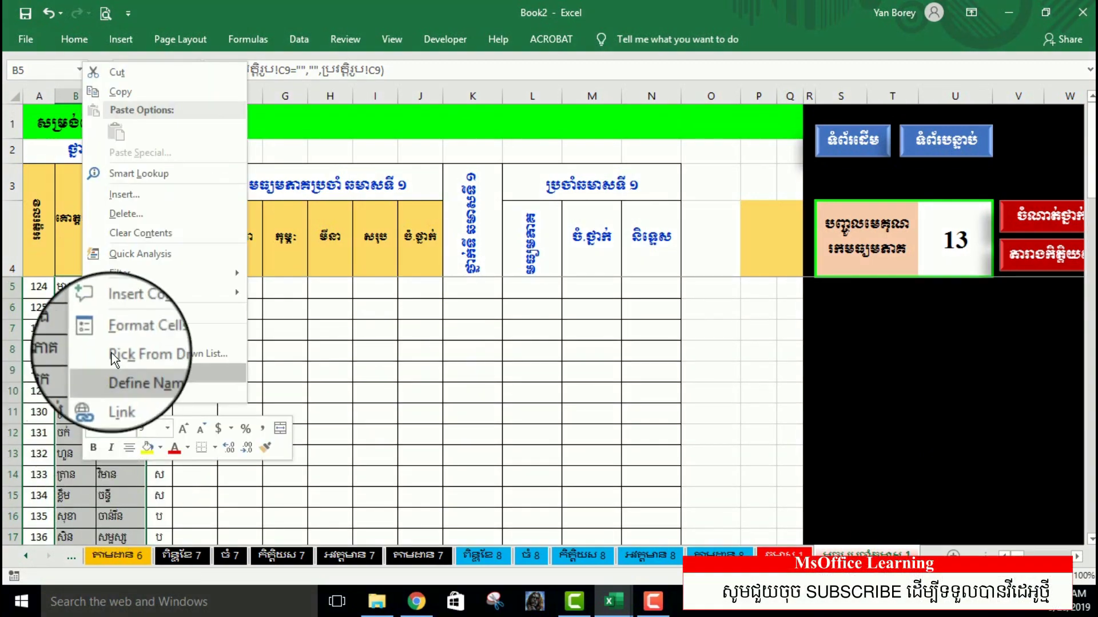
pyautogui.click(131, 329)
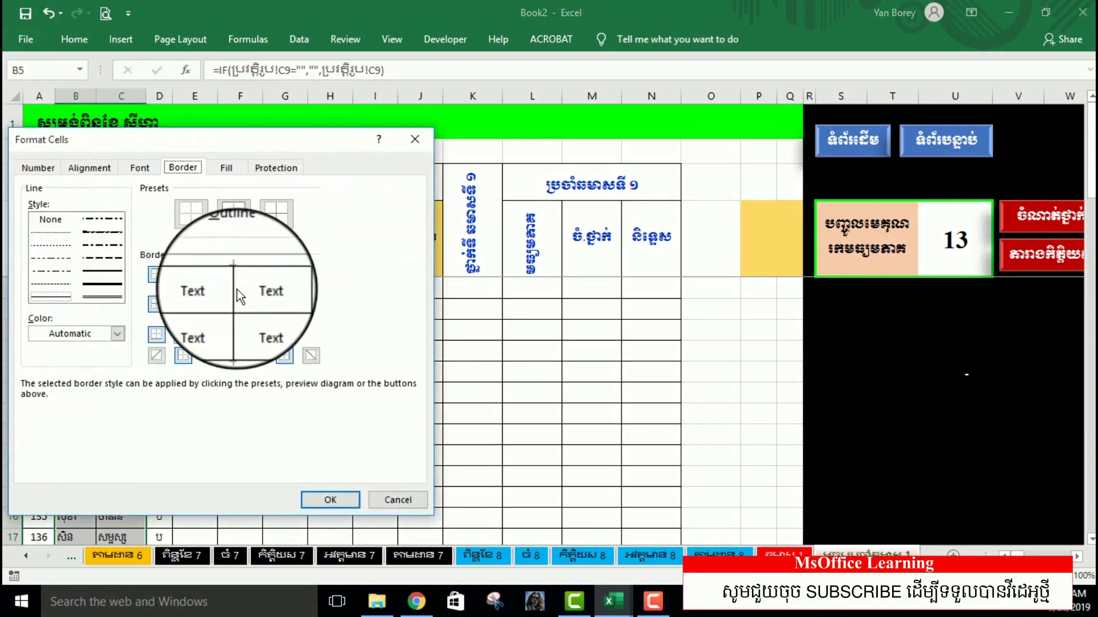
pyautogui.click(235, 290)
pyautogui.click(333, 500)
pyautogui.click(330, 433)
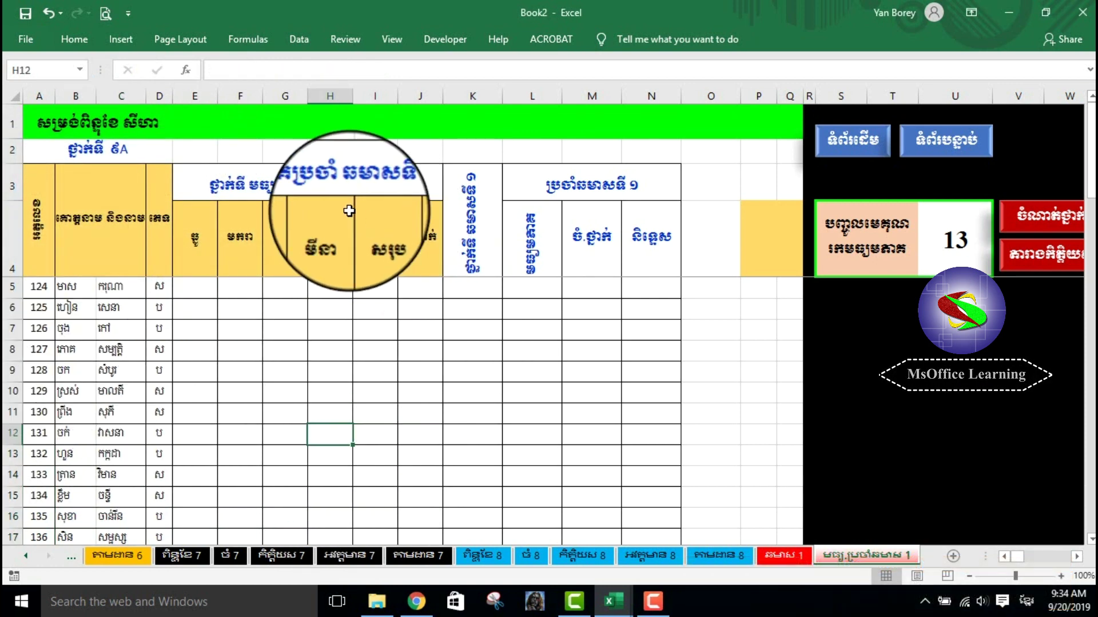
# Step: Fill header rows A3:N4 with light orange from the mini toolbar
pyautogui.moveTo(39, 188); pyautogui.dragTo(654, 251)
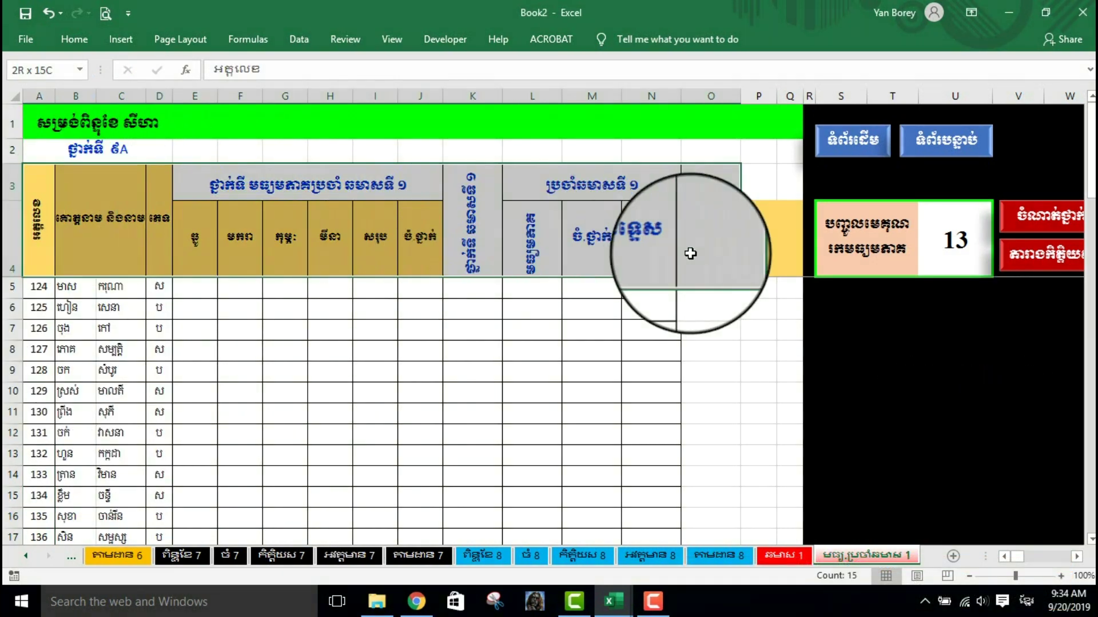
pyautogui.rightClick(654, 252)
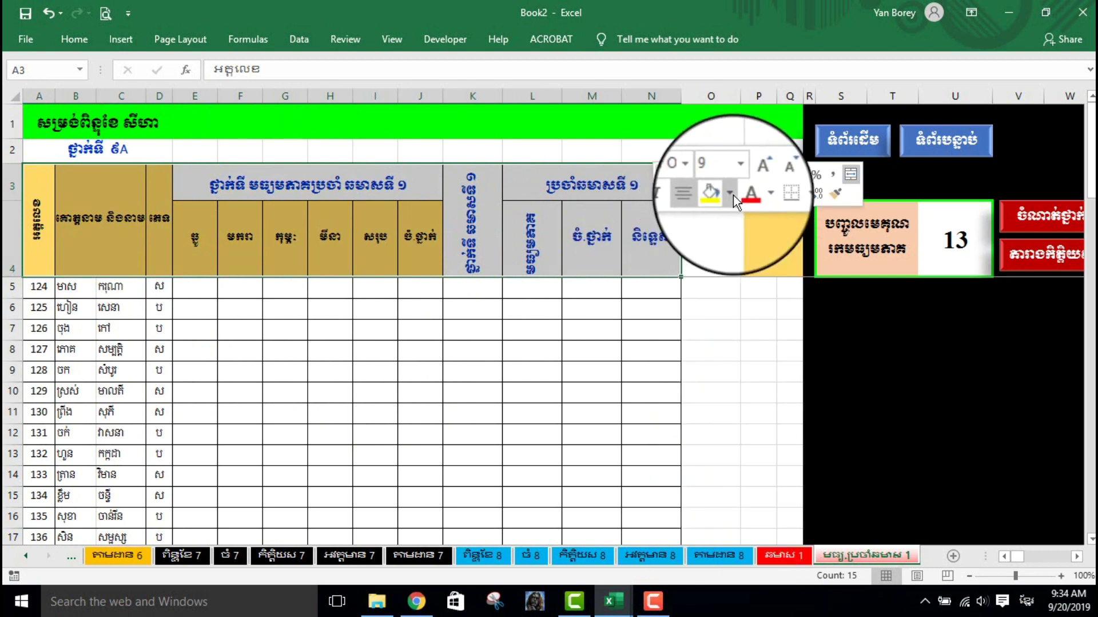
pyautogui.click(733, 195)
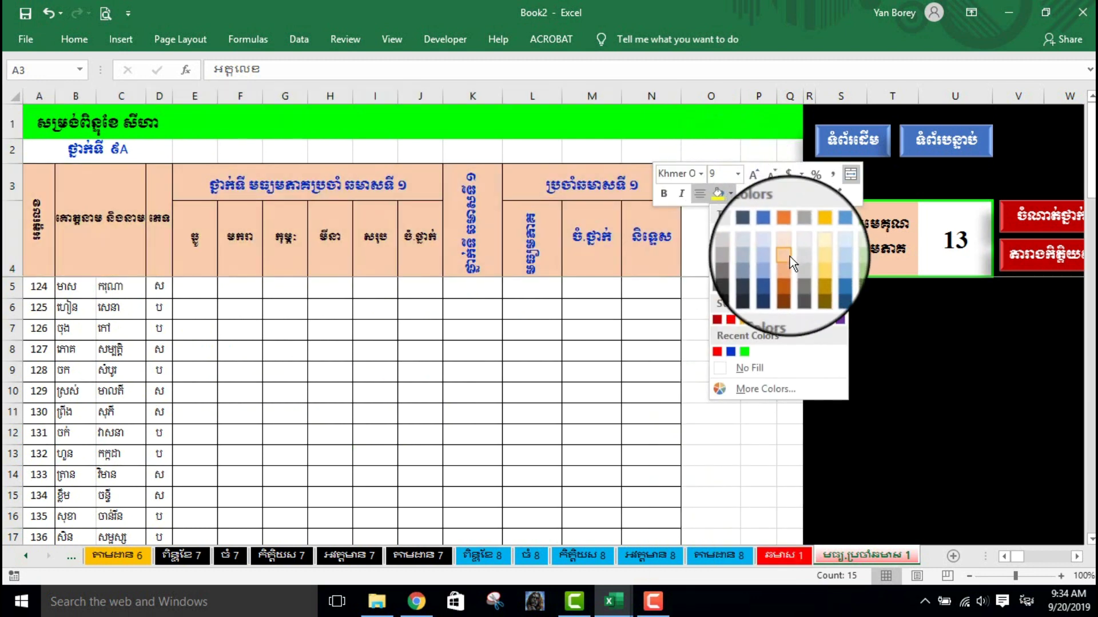
pyautogui.click(790, 256)
pyautogui.click(489, 407)
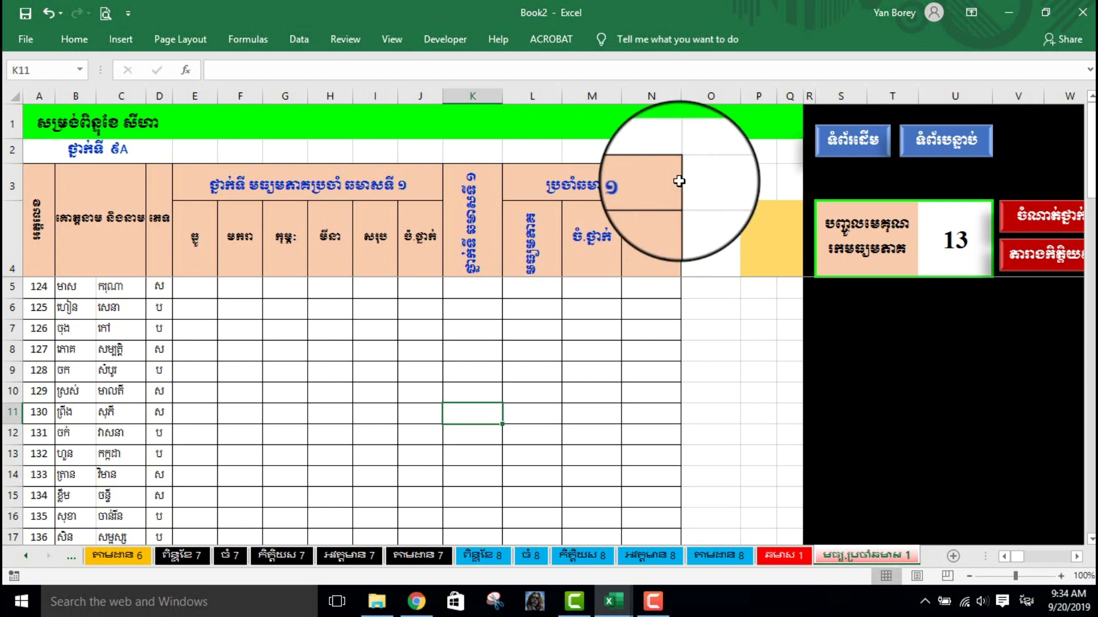
# Step: Select the title row A1:N1 and bring up its formatting options
pyautogui.click(710, 121)
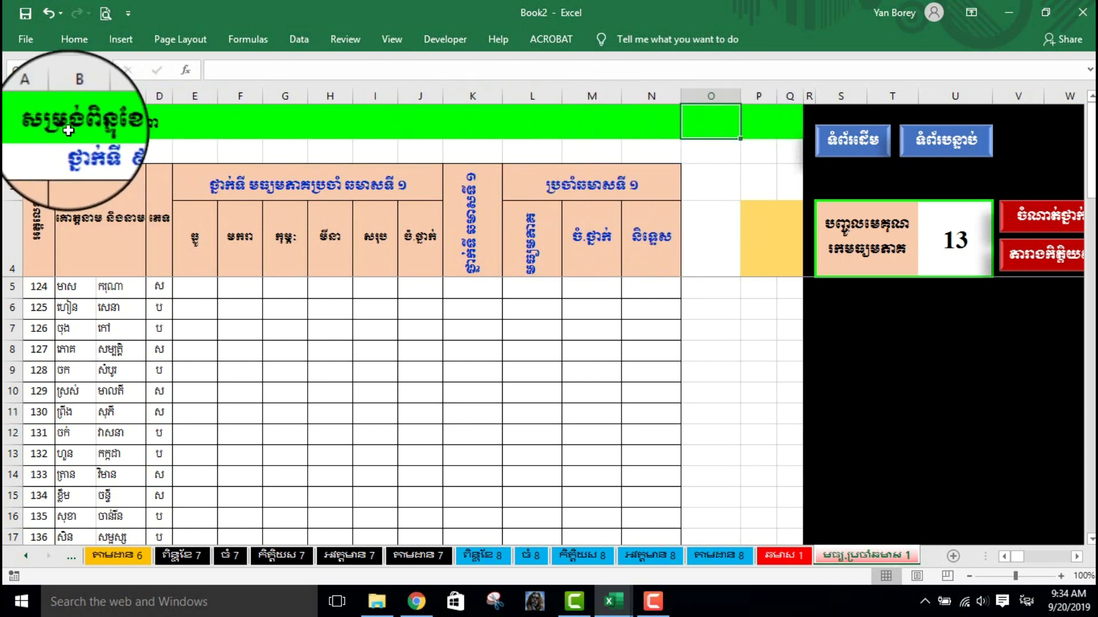
pyautogui.moveTo(32, 122); pyautogui.dragTo(657, 124)
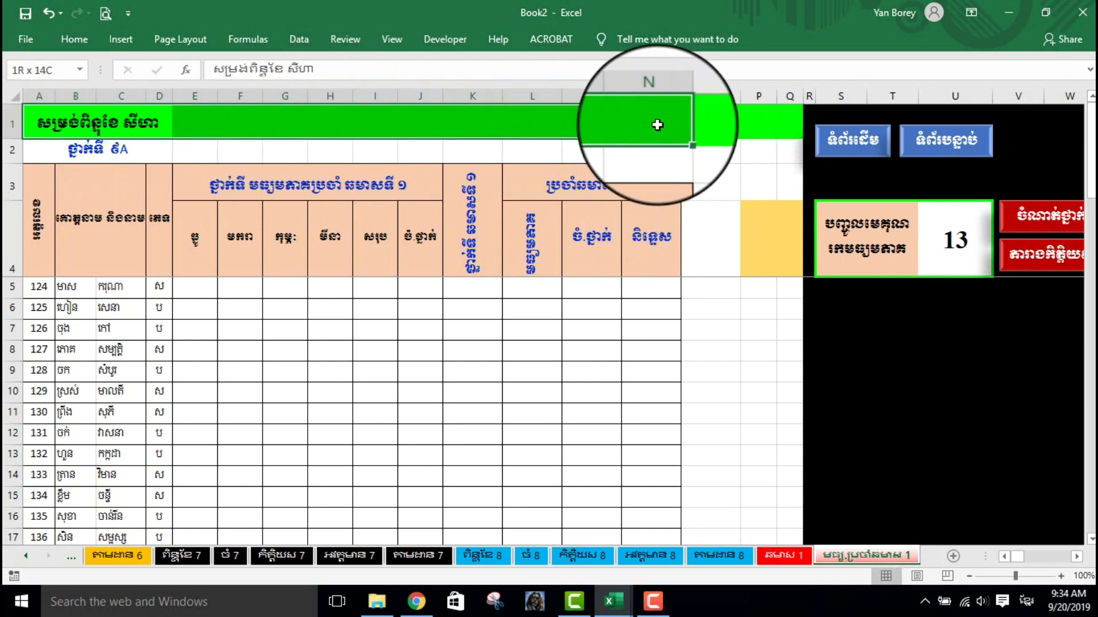
pyautogui.rightClick(588, 121)
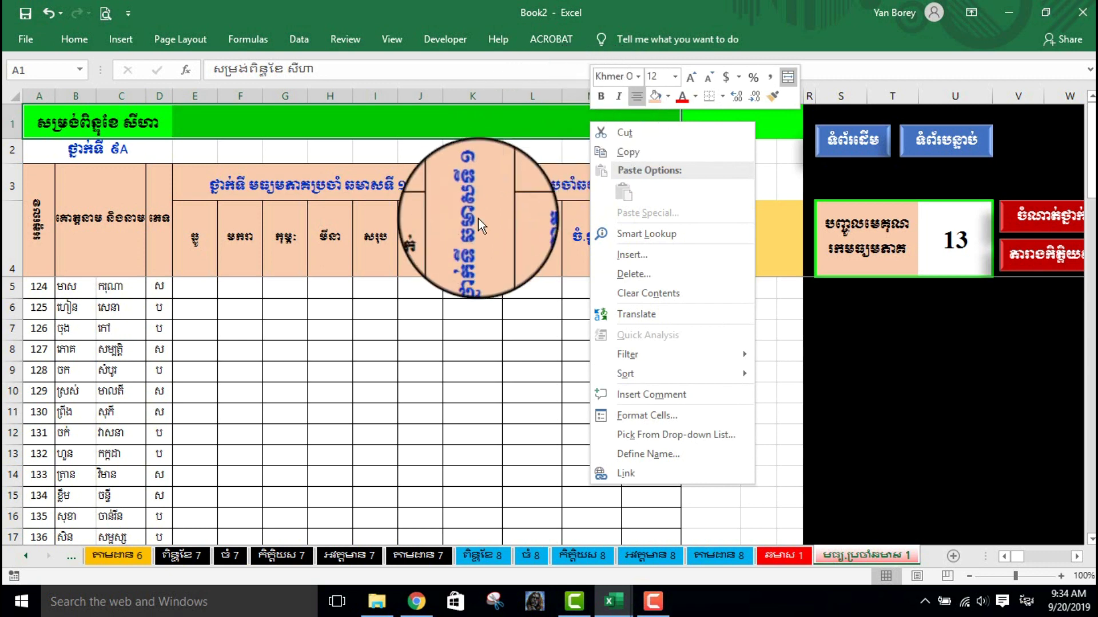
# Step: Merge and centre the title across A1:N1 and retitle it 'មធ្យមភាគ ប្រចាំឆមាសទី ១'
pyautogui.press('Escape')
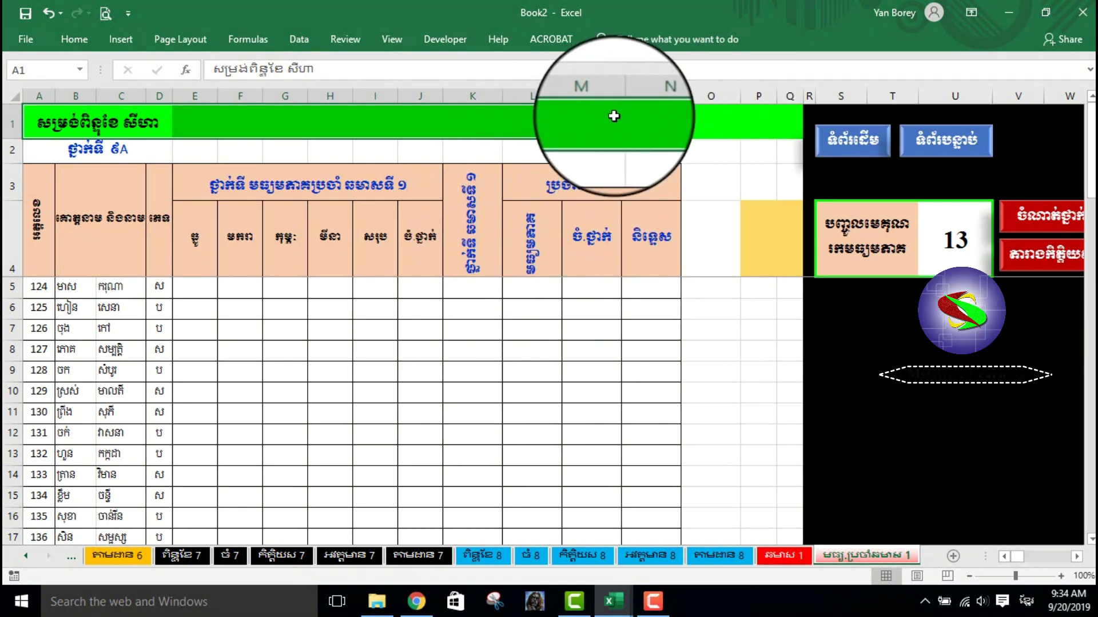
pyautogui.rightClick(614, 115)
pyautogui.click(812, 72)
pyautogui.write('មធ្យមភាគ ប្រចាំឆមាសទី ១')
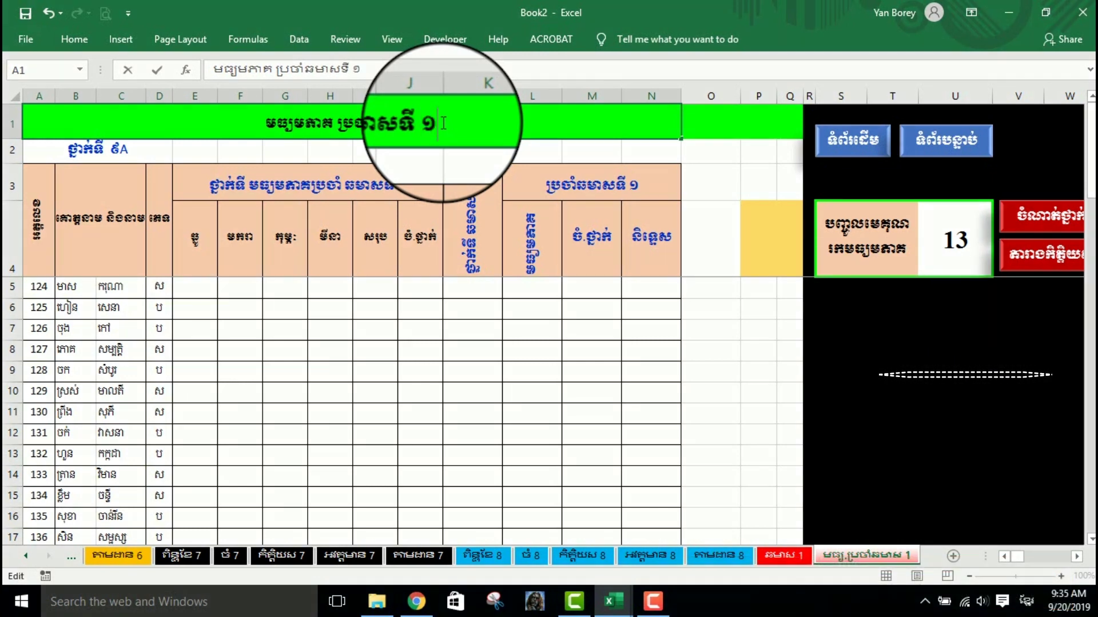
pyautogui.press('Return')
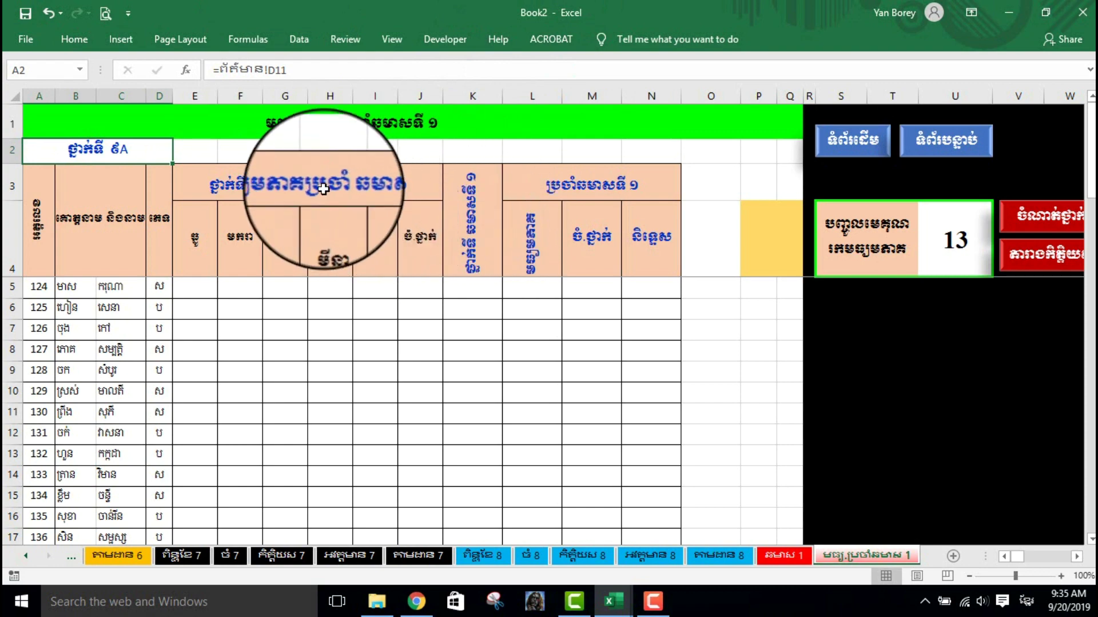
# Step: Change E3's number format from Custom to General, removing the 'ថ្នាក់ទី' prefix
pyautogui.click(308, 180)
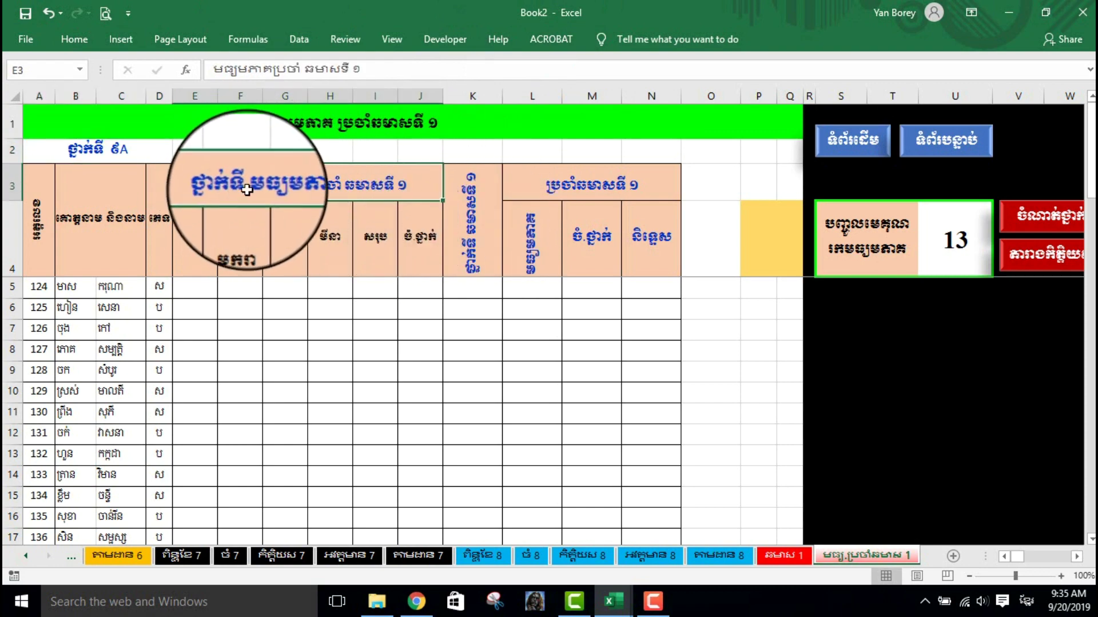
pyautogui.rightClick(247, 190)
pyautogui.click(303, 485)
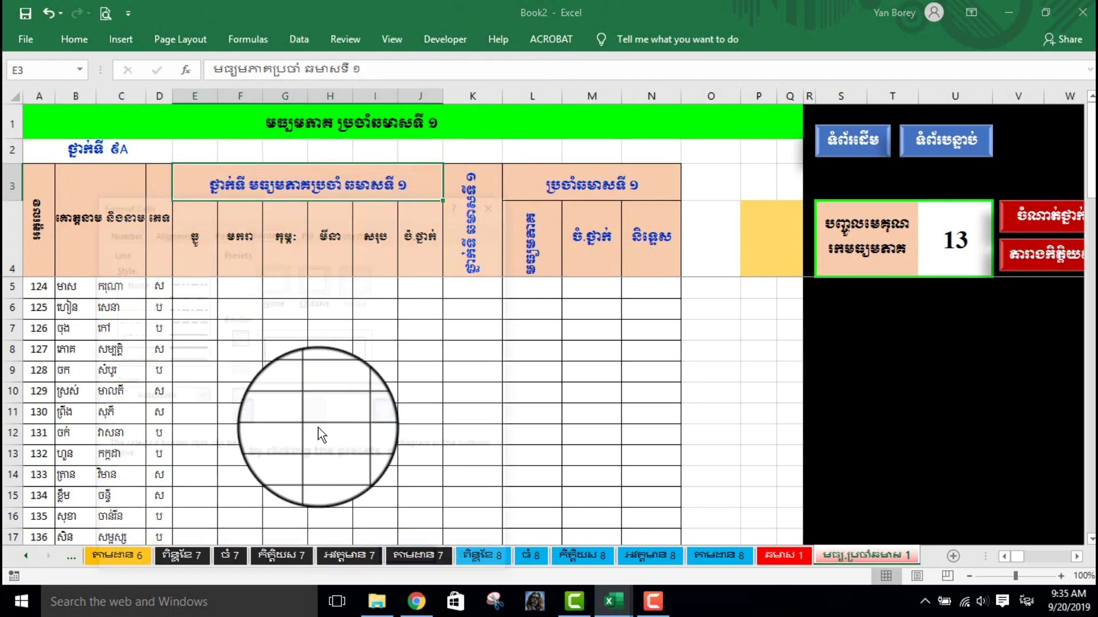
pyautogui.click(114, 231)
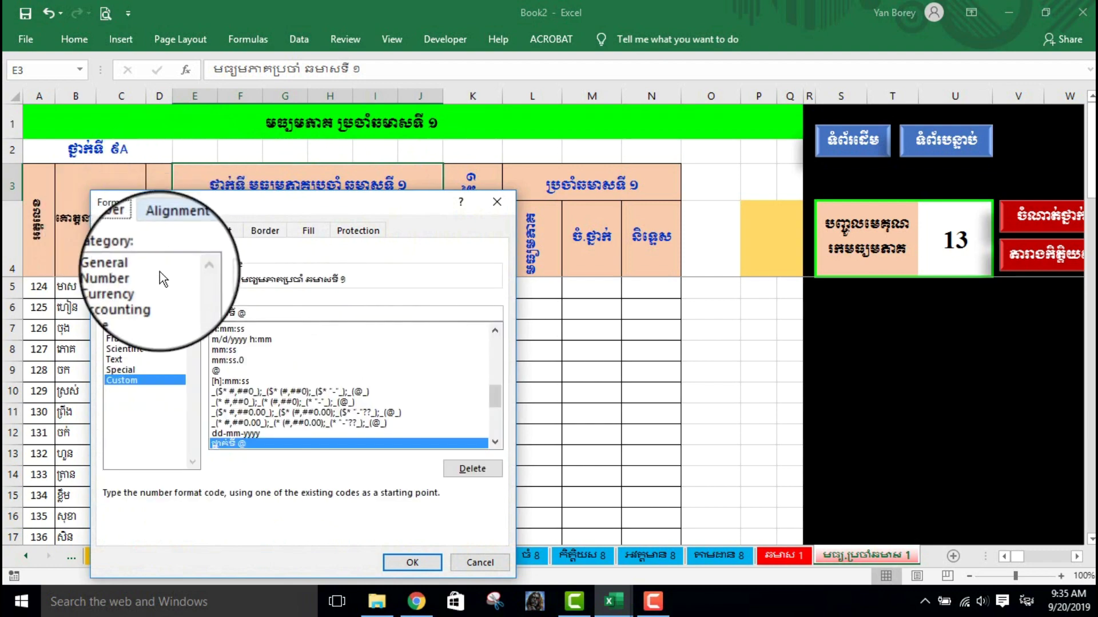
pyautogui.click(126, 267)
pyautogui.click(412, 562)
pyautogui.click(330, 392)
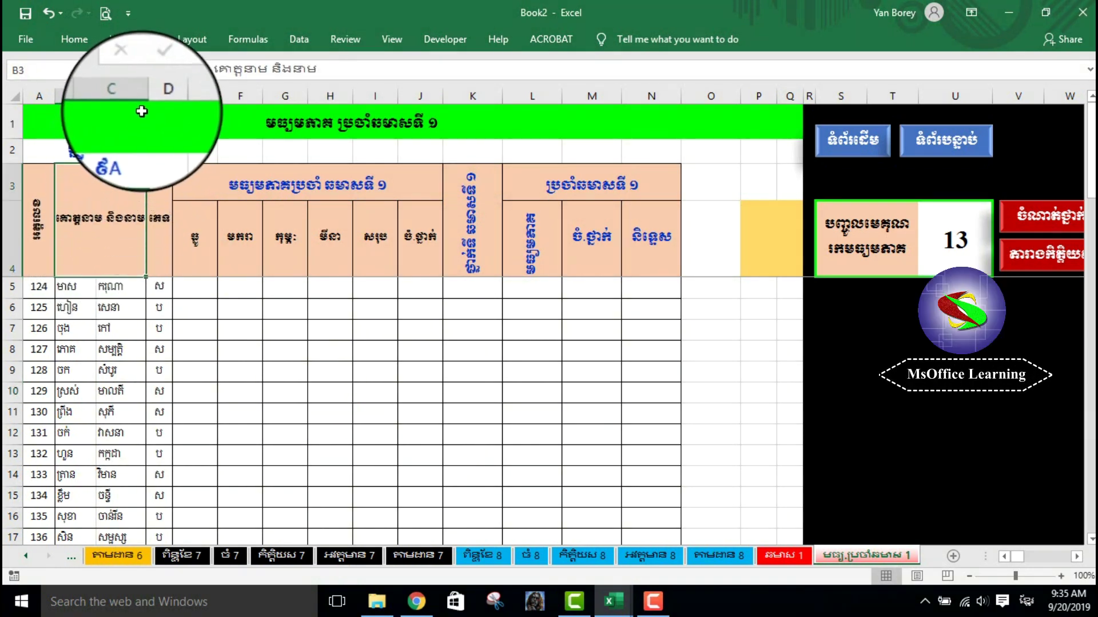
# Step: Widen column C slightly by dragging its right border
pyautogui.moveTo(146, 96)
pyautogui.mouseDown()
pyautogui.moveTo(108, 101)
pyautogui.moveTo(176, 101)
pyautogui.mouseUp()
pyautogui.click(263, 351)
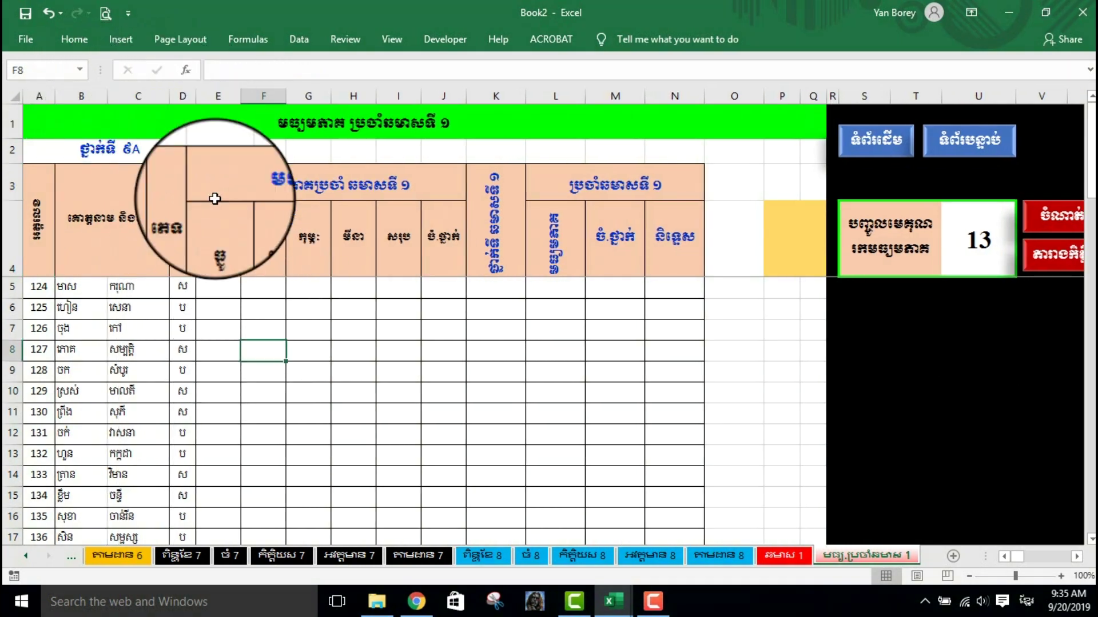
pyautogui.click(498, 378)
pyautogui.scroll(-1, 520, 369)
pyautogui.scroll(1, 343, 343)
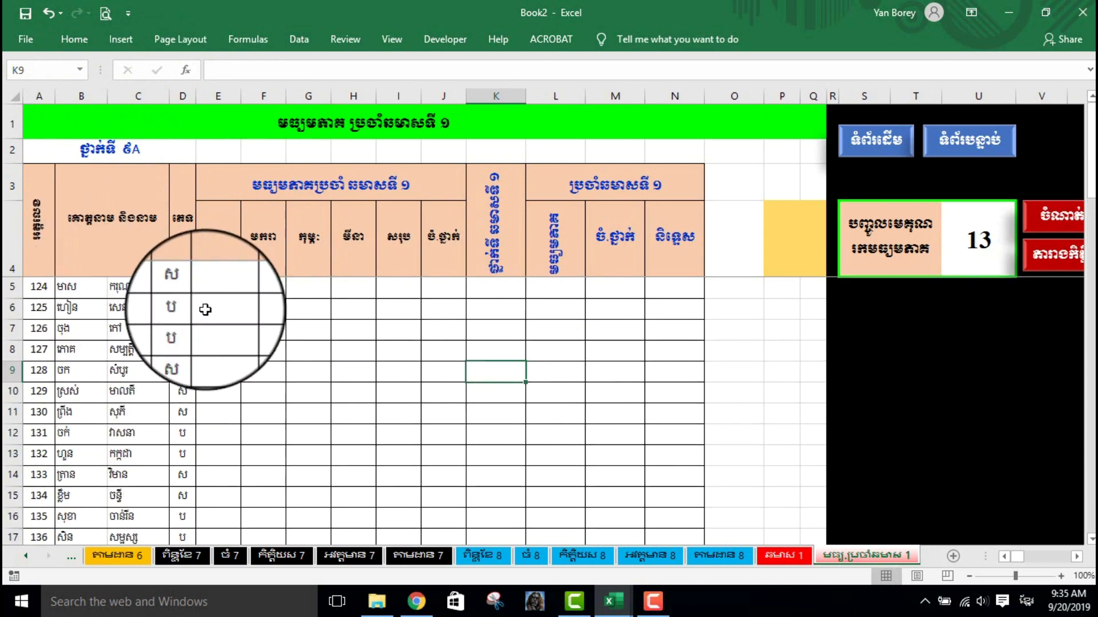
pyautogui.click(436, 334)
pyautogui.scroll(-1, 571, 220)
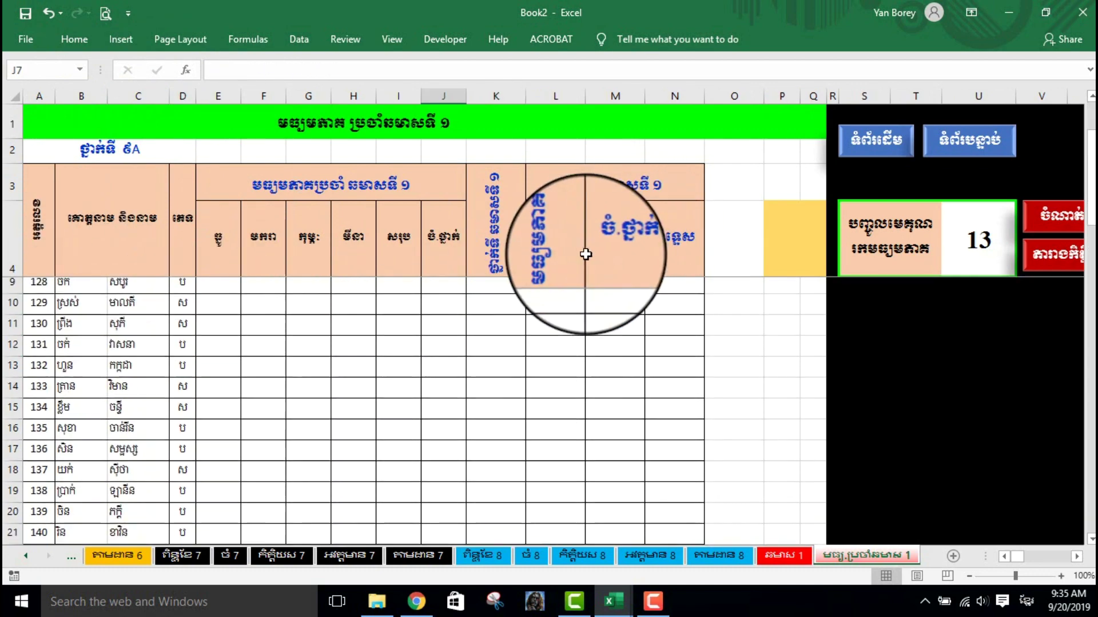
pyautogui.scroll(1, 457, 234)
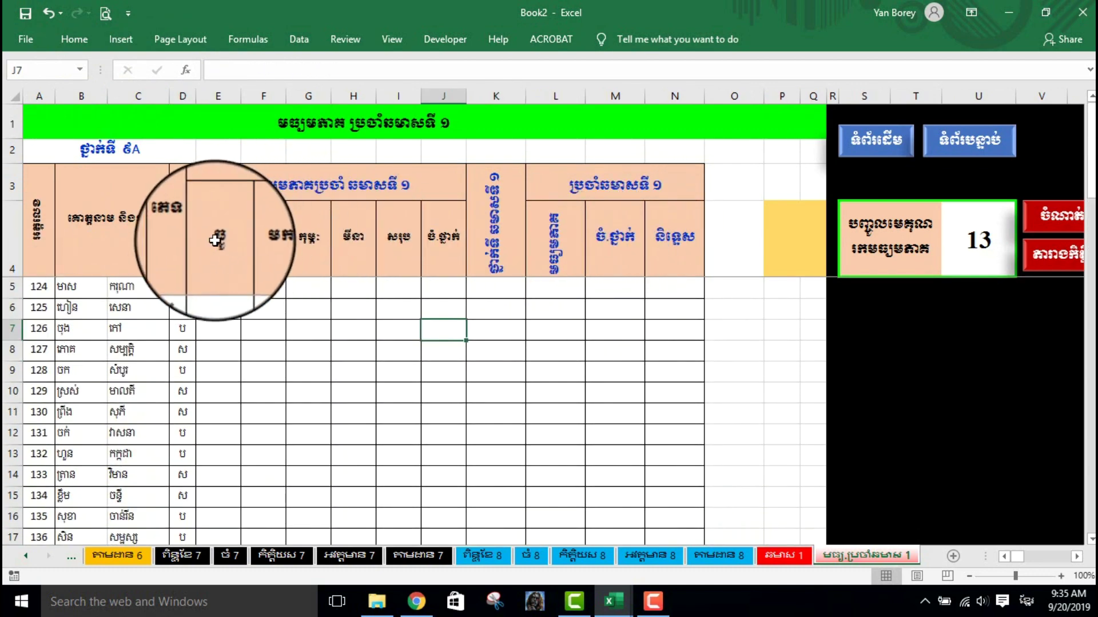
# Step: Select the header block A3:J4 and open its font colour choices
pyautogui.moveTo(45, 213); pyautogui.dragTo(439, 208)
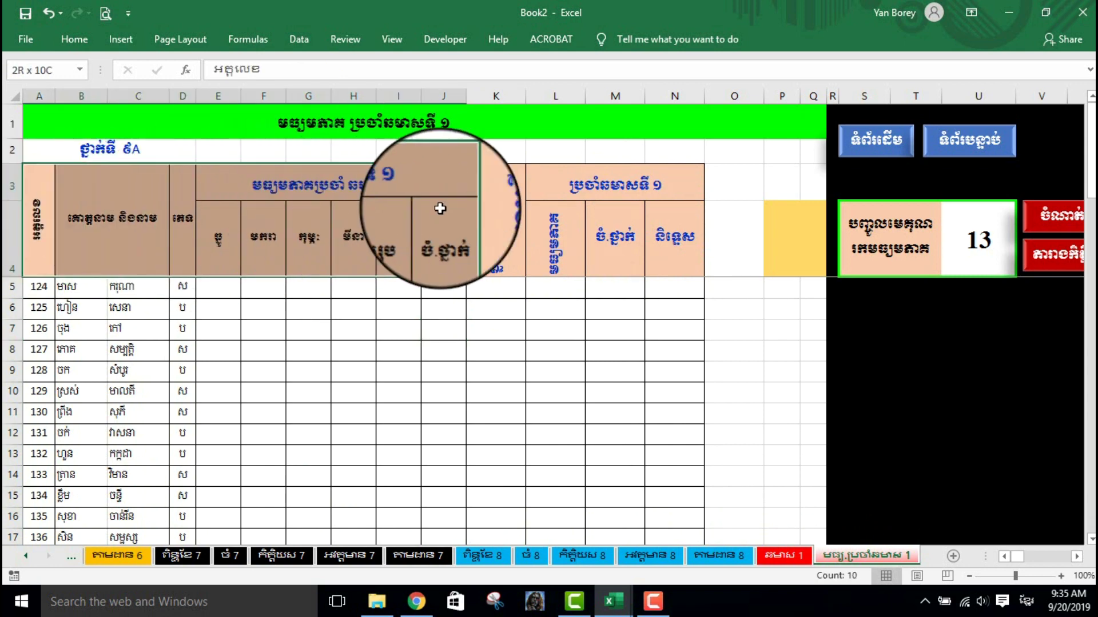
pyautogui.rightClick(437, 216)
pyautogui.click(544, 185)
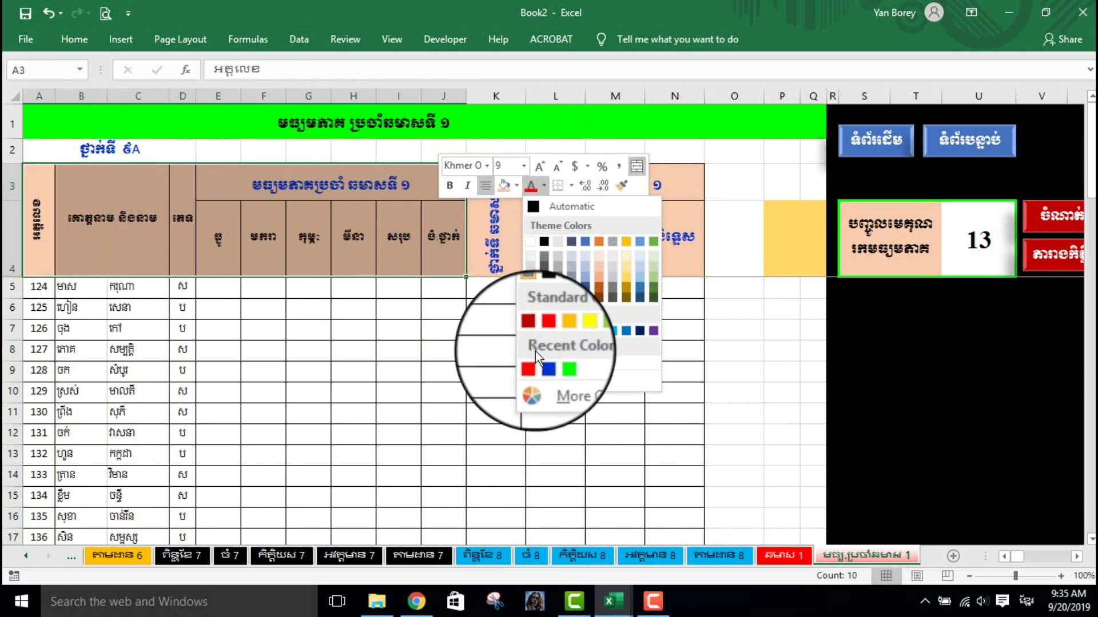
# Step: Make the A3:J4 header text blue and give E4:J4 a light khaki fill
pyautogui.click(540, 362)
pyautogui.click(354, 349)
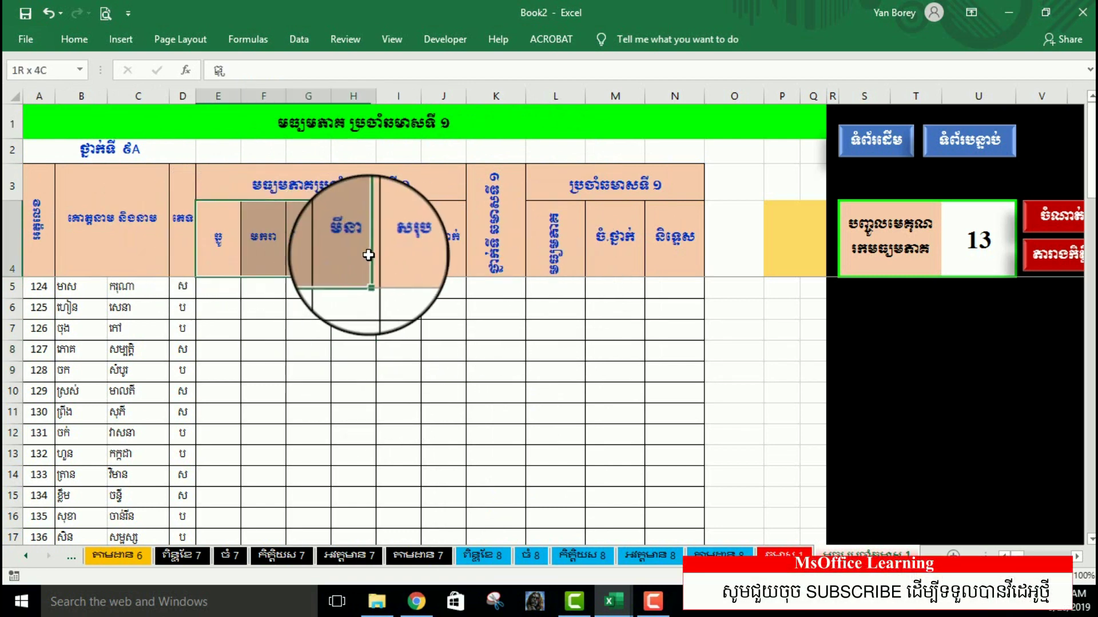
pyautogui.moveTo(217, 236); pyautogui.dragTo(427, 255)
pyautogui.rightClick(427, 255)
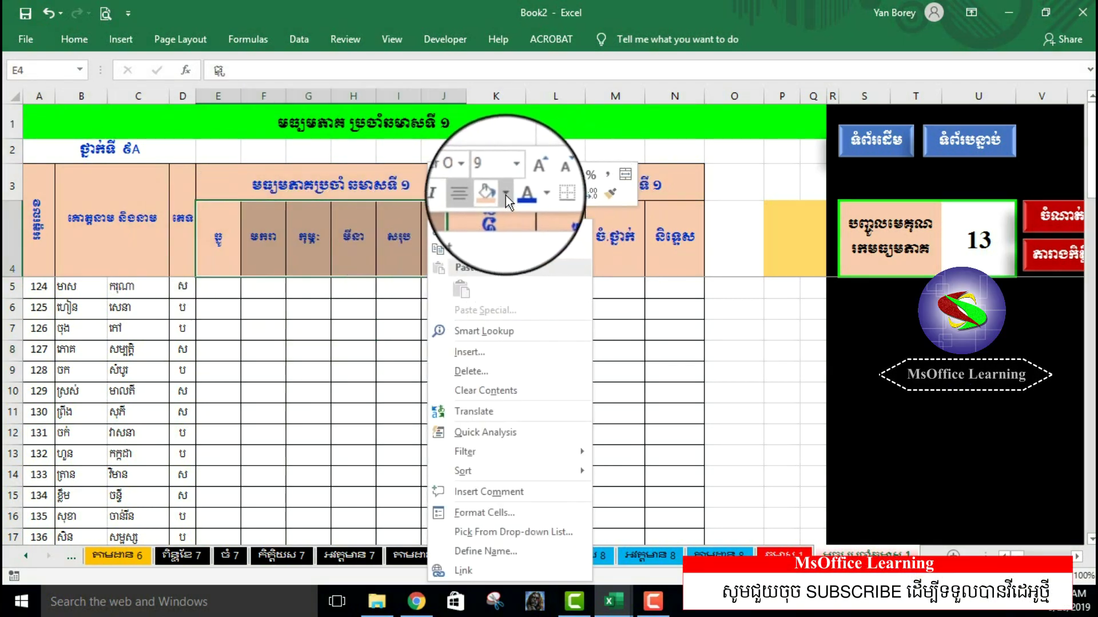
pyautogui.click(498, 184)
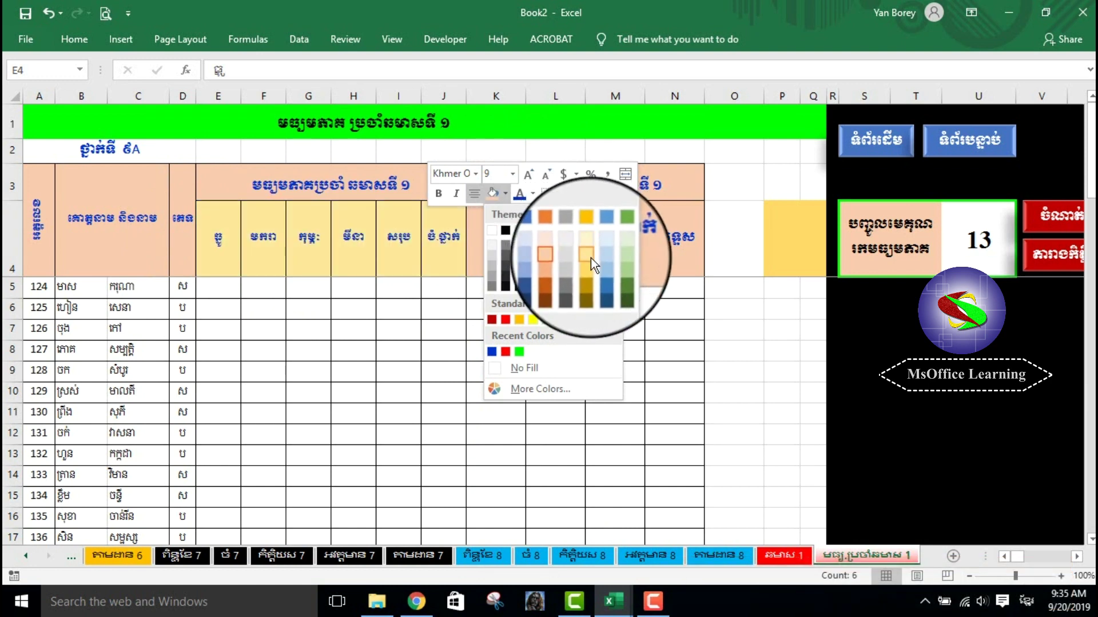
pyautogui.click(591, 258)
# Step: Give headers L4:N4 the same light khaki fill
pyautogui.moveTo(553, 238); pyautogui.dragTo(688, 241)
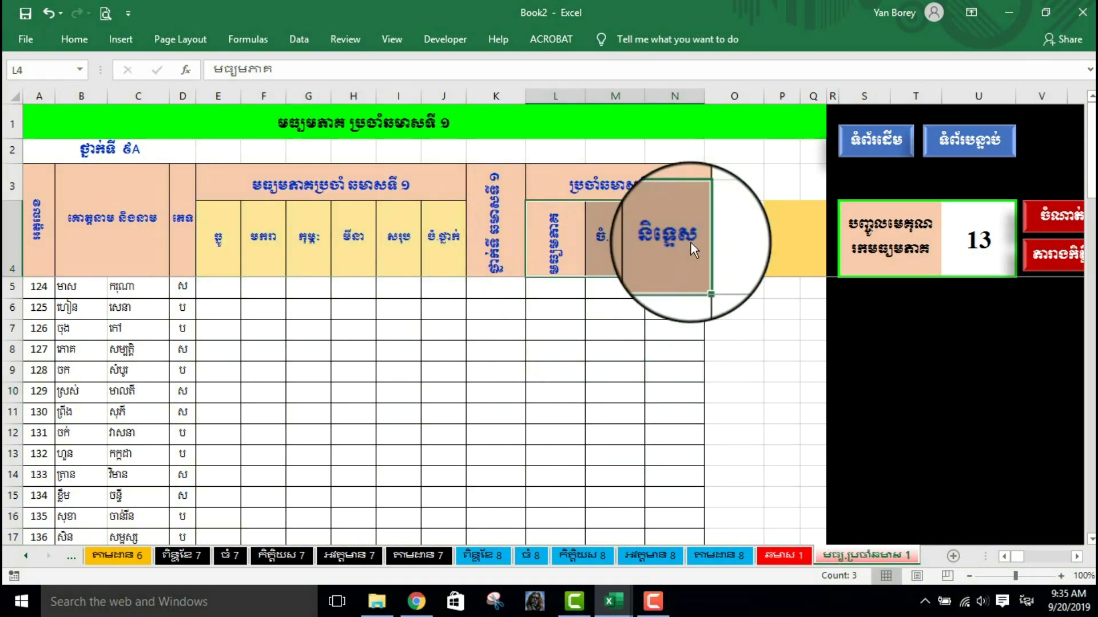
pyautogui.rightClick(691, 242)
pyautogui.click(760, 194)
pyautogui.moveTo(552, 413); pyautogui.dragTo(552, 434)
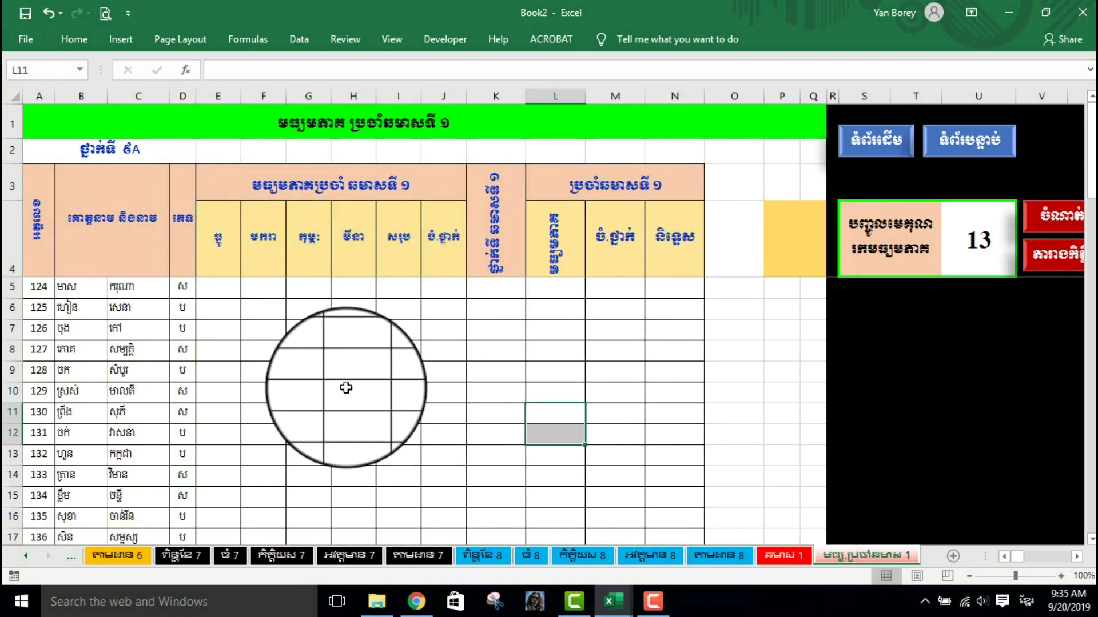
pyautogui.scroll(-2, 212, 312)
pyautogui.scroll(2, 212, 311)
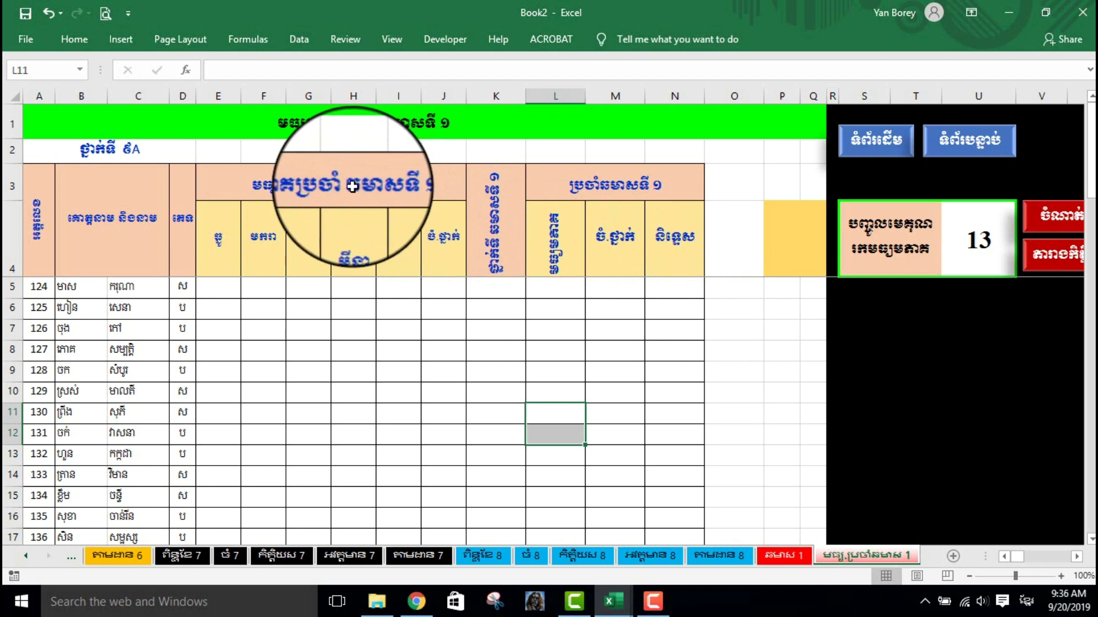
pyautogui.moveTo(54, 150); pyautogui.dragTo(682, 151)
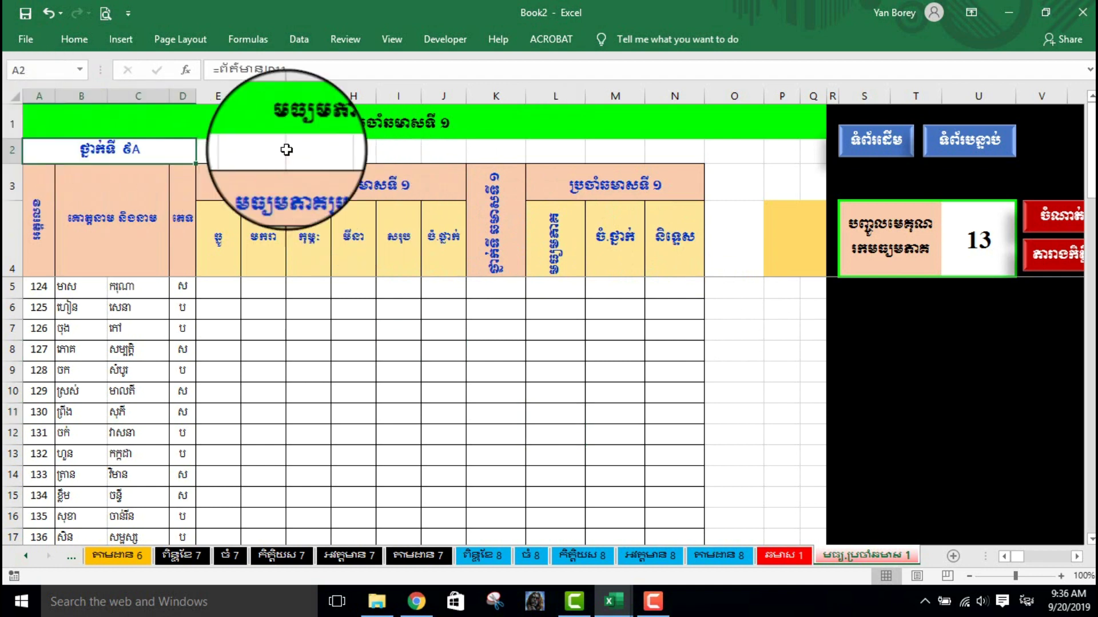
# Step: Merge and centre the class title across A2:N2 and set O1:Q1 to No Fill
pyautogui.rightClick(682, 151)
pyautogui.click(884, 106)
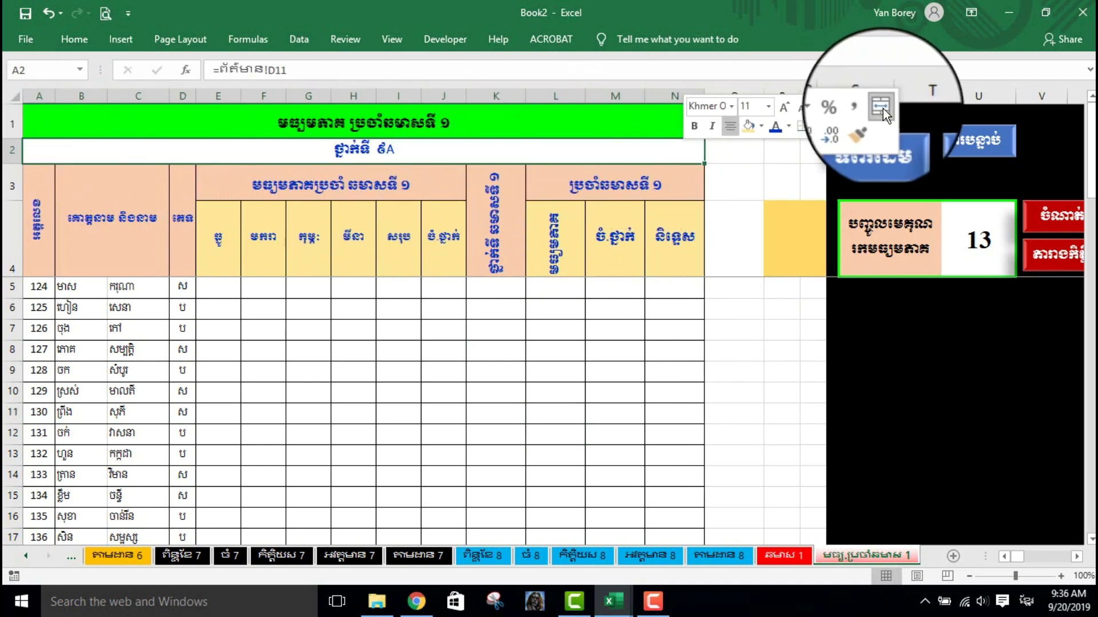
pyautogui.moveTo(721, 122); pyautogui.dragTo(822, 124)
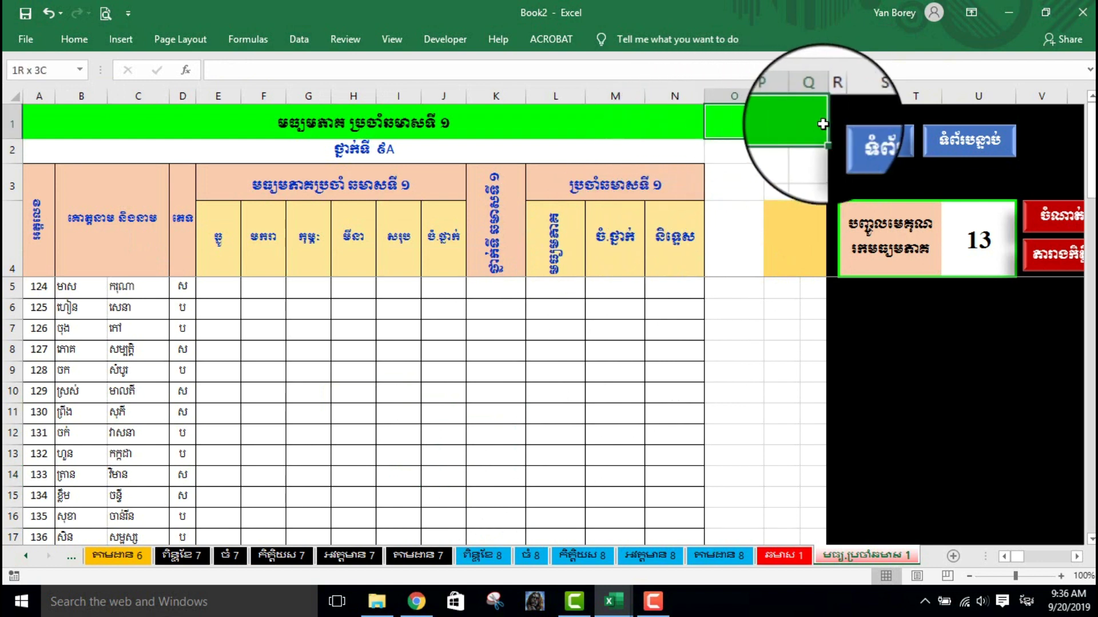
pyautogui.rightClick(819, 123)
pyautogui.click(898, 98)
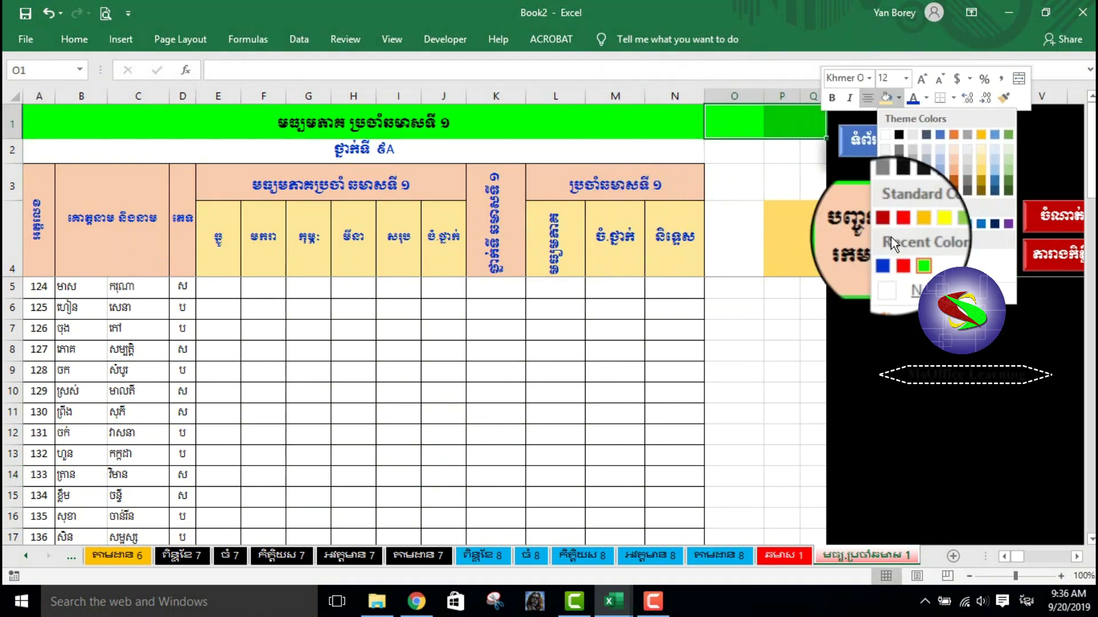
pyautogui.click(907, 274)
pyautogui.click(555, 351)
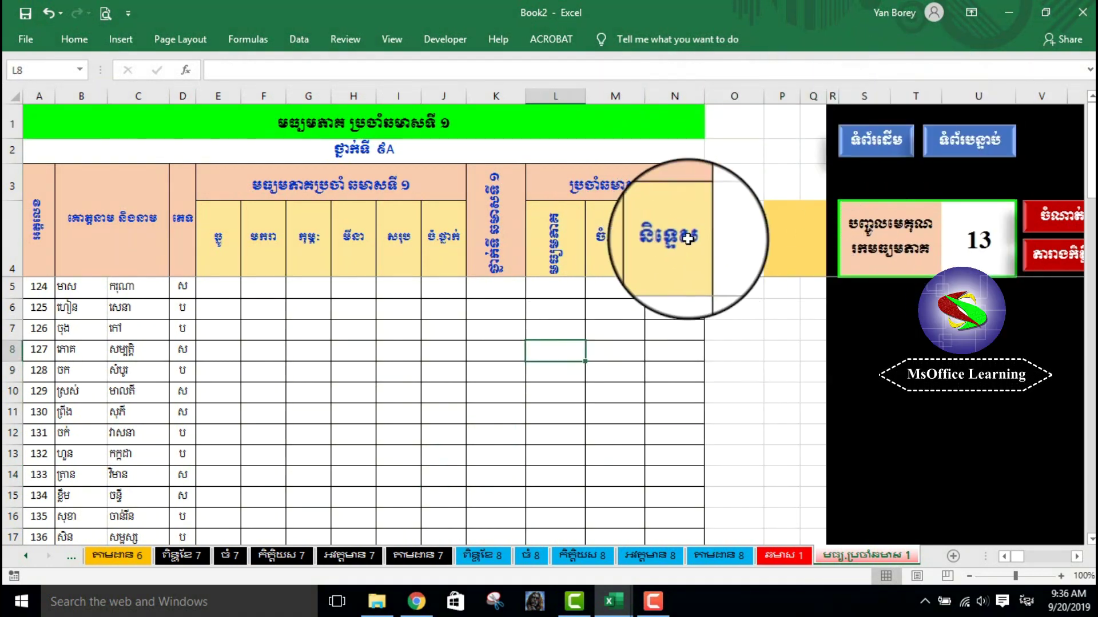
# Step: Delete columns P and Q and narrow column O
pyautogui.moveTo(780, 94); pyautogui.dragTo(809, 96)
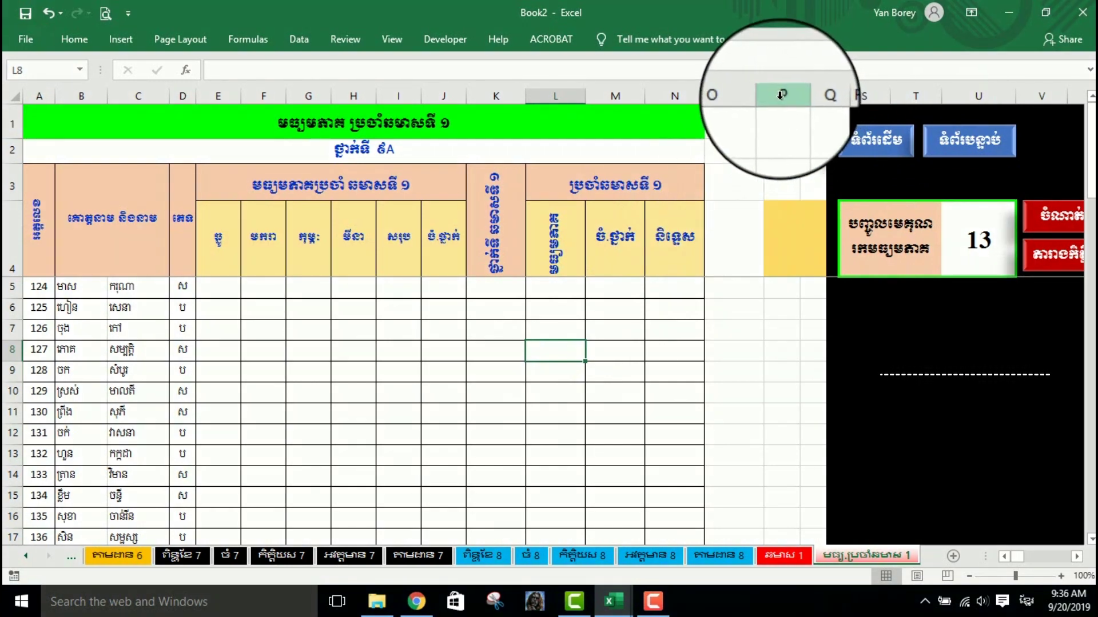
pyautogui.rightClick(810, 96)
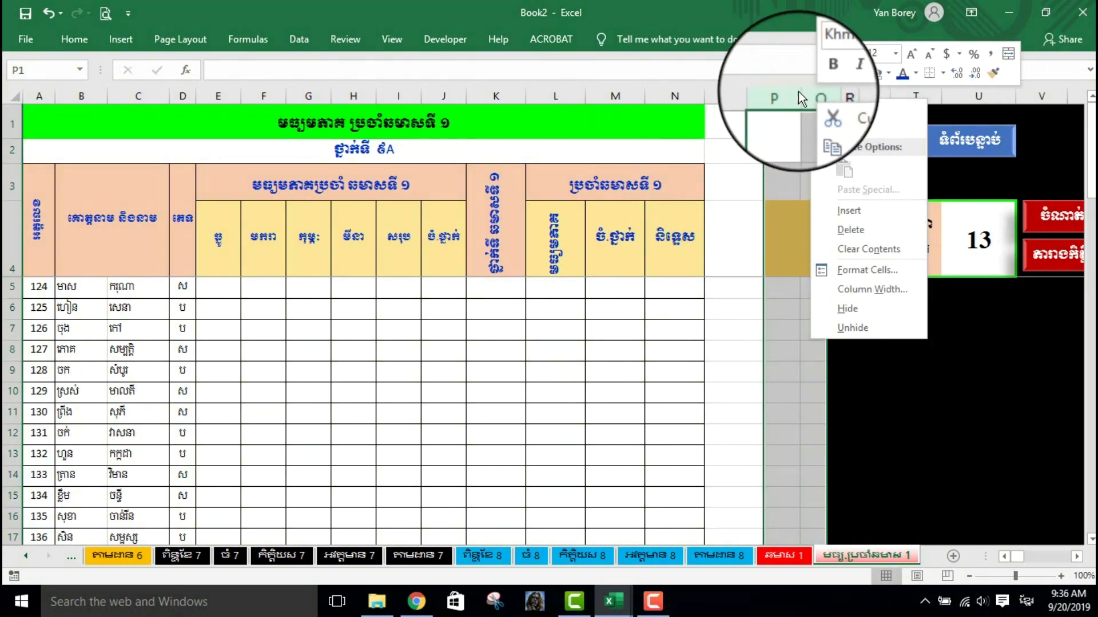
pyautogui.click(847, 229)
pyautogui.click(731, 327)
pyautogui.moveTo(764, 88); pyautogui.dragTo(711, 109)
pyautogui.click(555, 329)
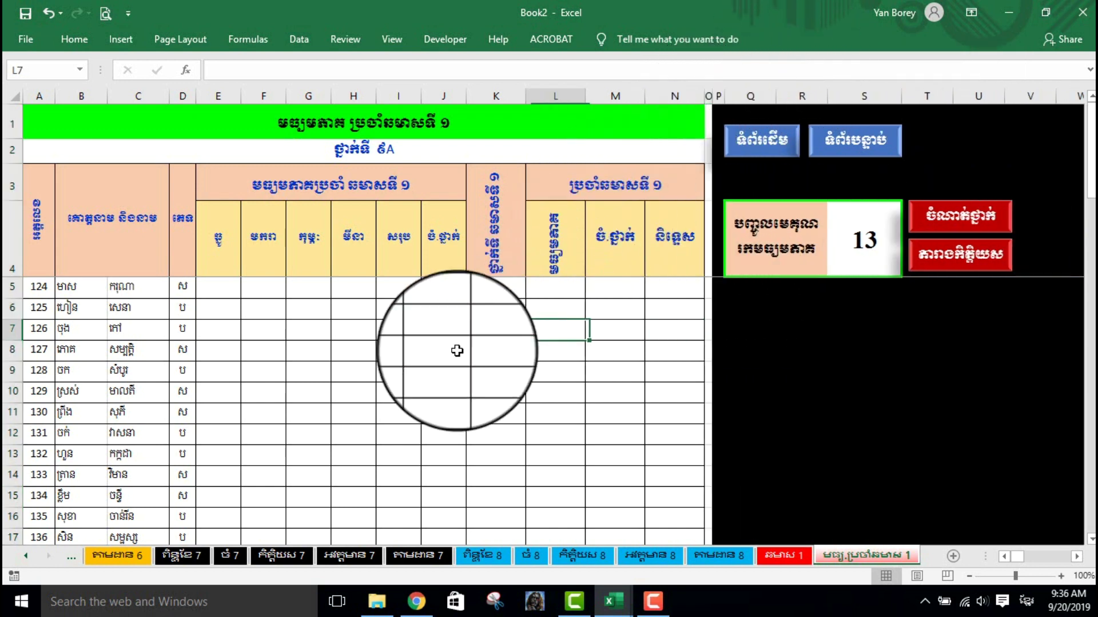
pyautogui.scroll(-5, 375, 384)
pyautogui.scroll(-10, 374, 384)
pyautogui.scroll(7, 374, 383)
pyautogui.scroll(8, 375, 383)
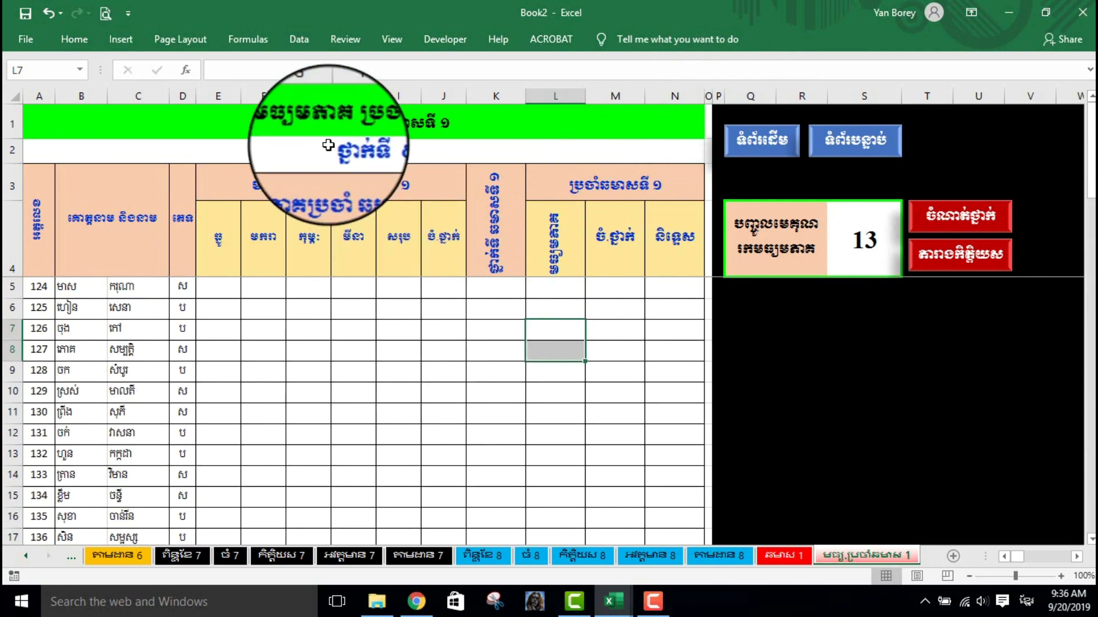
# Step: Link E5 to cell T4 on the 'ពិន្ទុខែ 12' sheet
pyautogui.click(219, 289)
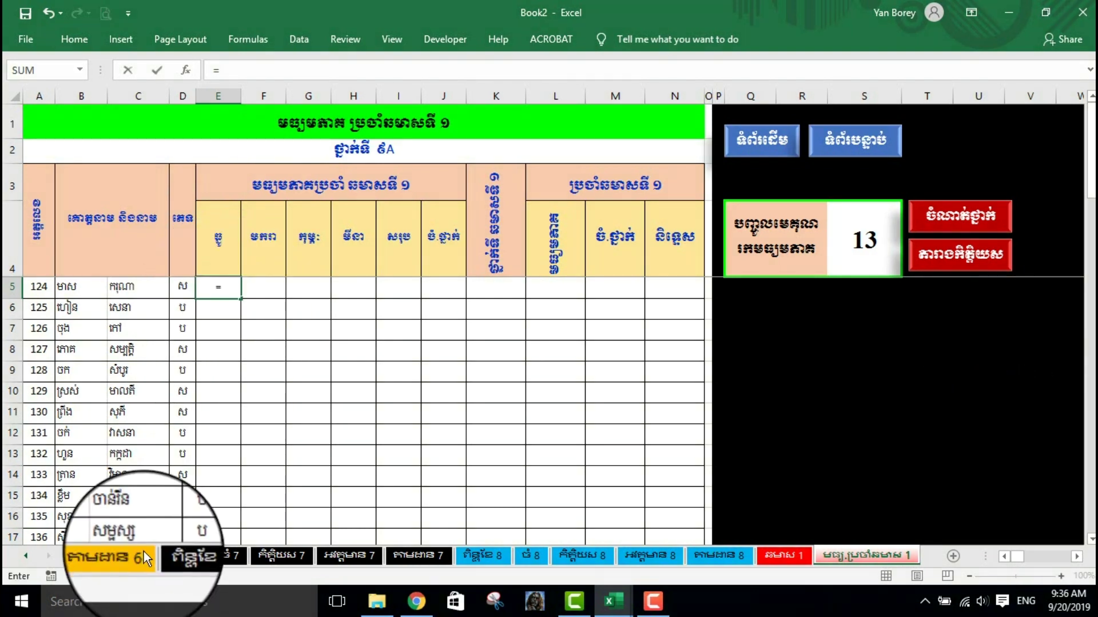
pyautogui.write('=')
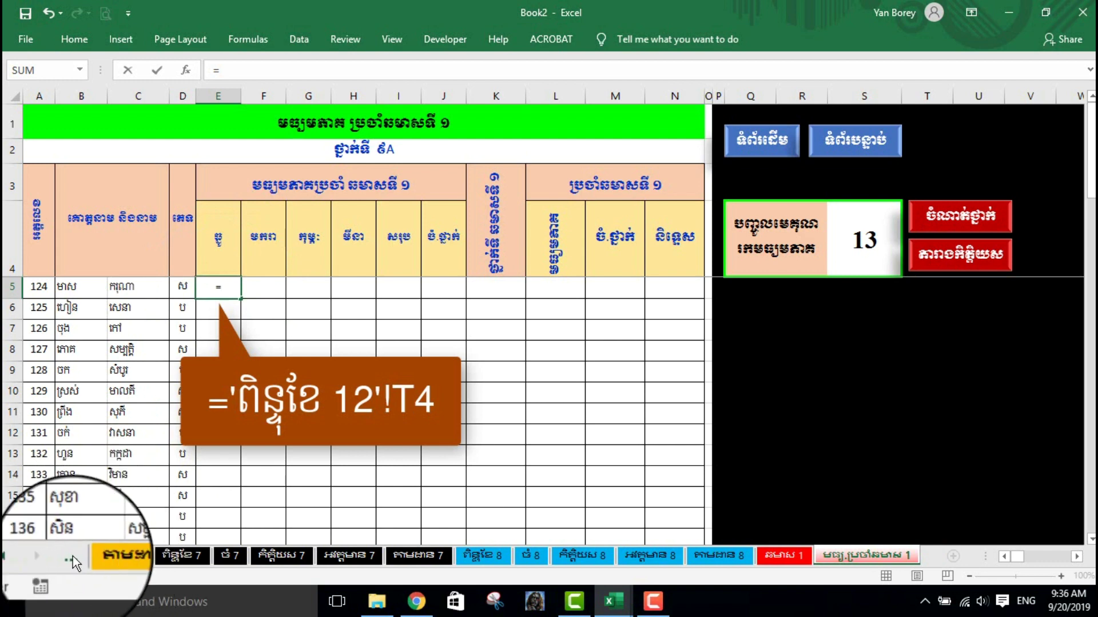
pyautogui.click(27, 557)
pyautogui.click(26, 557)
pyautogui.click(26, 558)
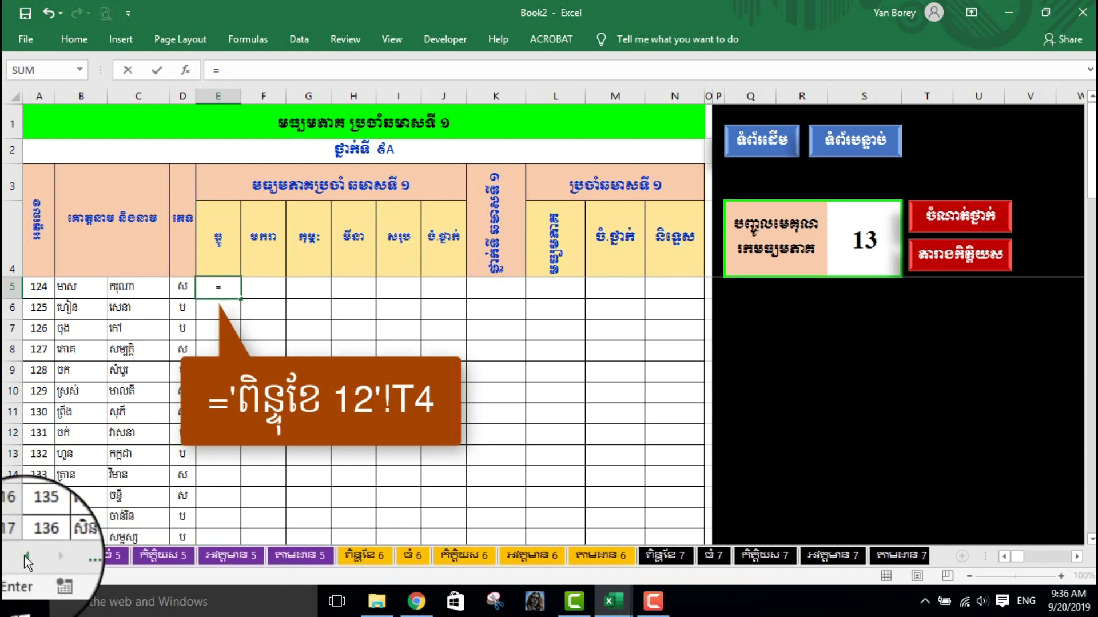
pyautogui.click(26, 558)
pyautogui.click(26, 557)
pyautogui.click(26, 558)
pyautogui.click(27, 557)
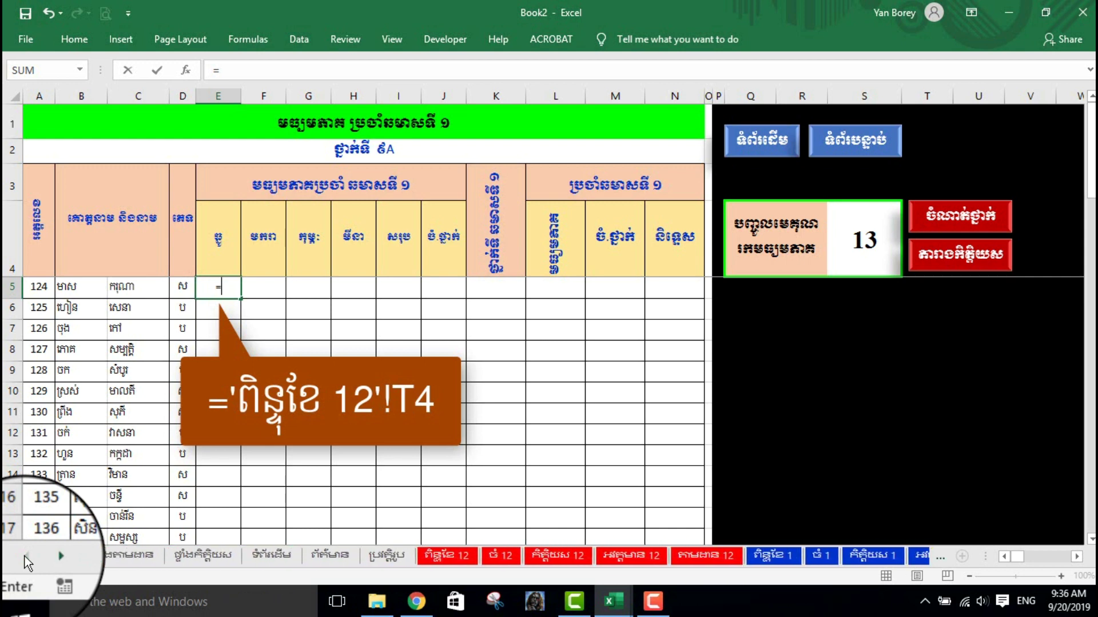
pyautogui.click(445, 557)
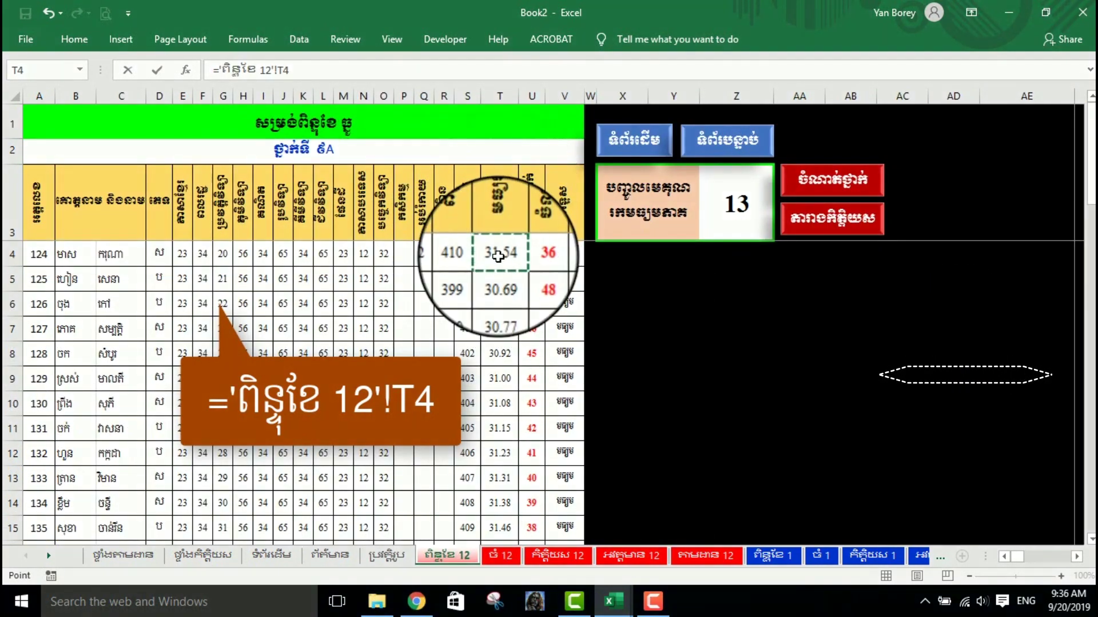
pyautogui.press('Return')
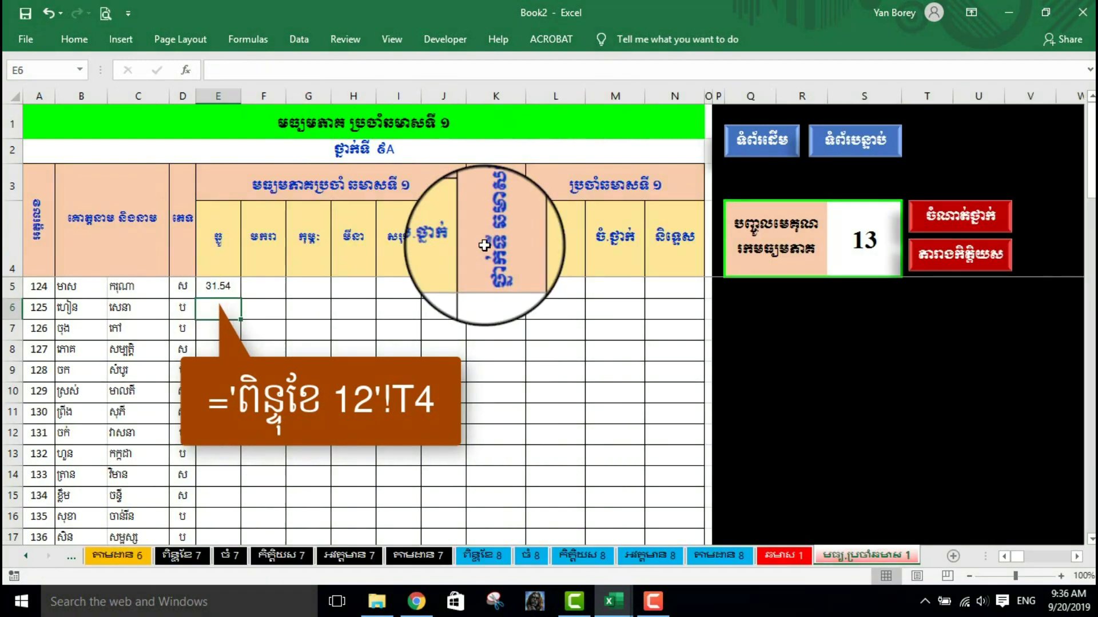
# Step: Fill the E5 formula down column E for all student rows
pyautogui.click(220, 287)
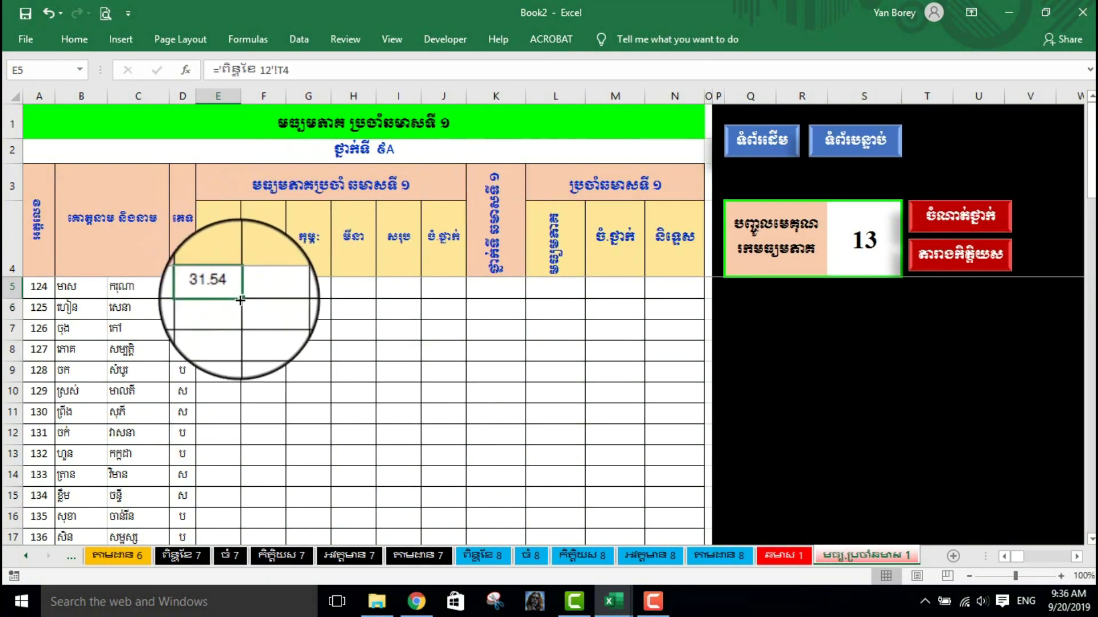
pyautogui.moveTo(241, 297); pyautogui.dragTo(236, 614)
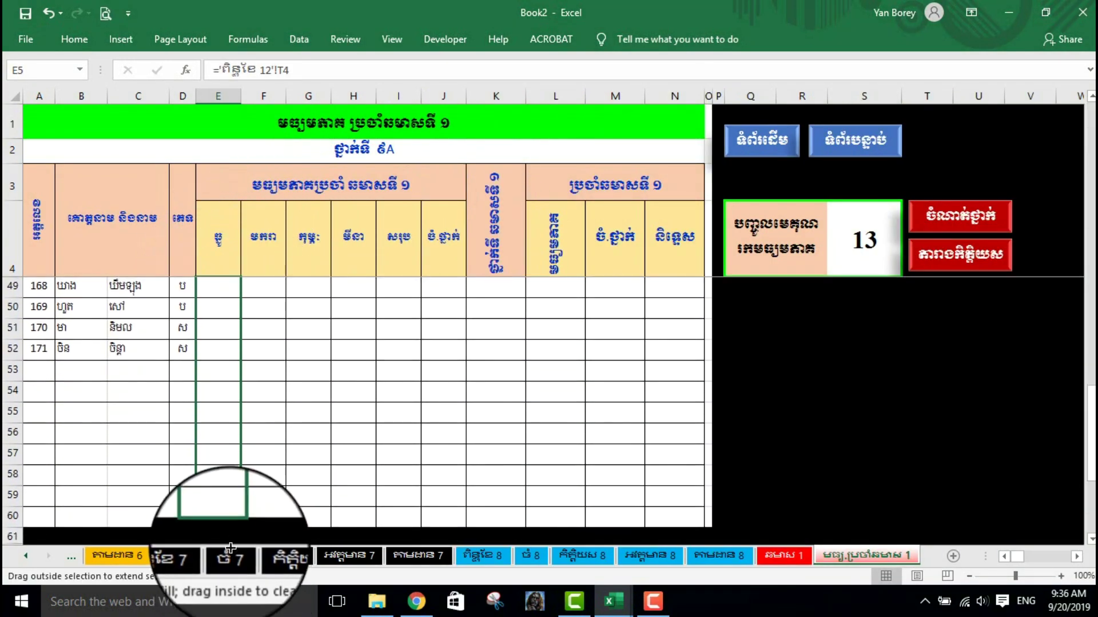
pyautogui.moveTo(236, 615); pyautogui.dragTo(260, 484)
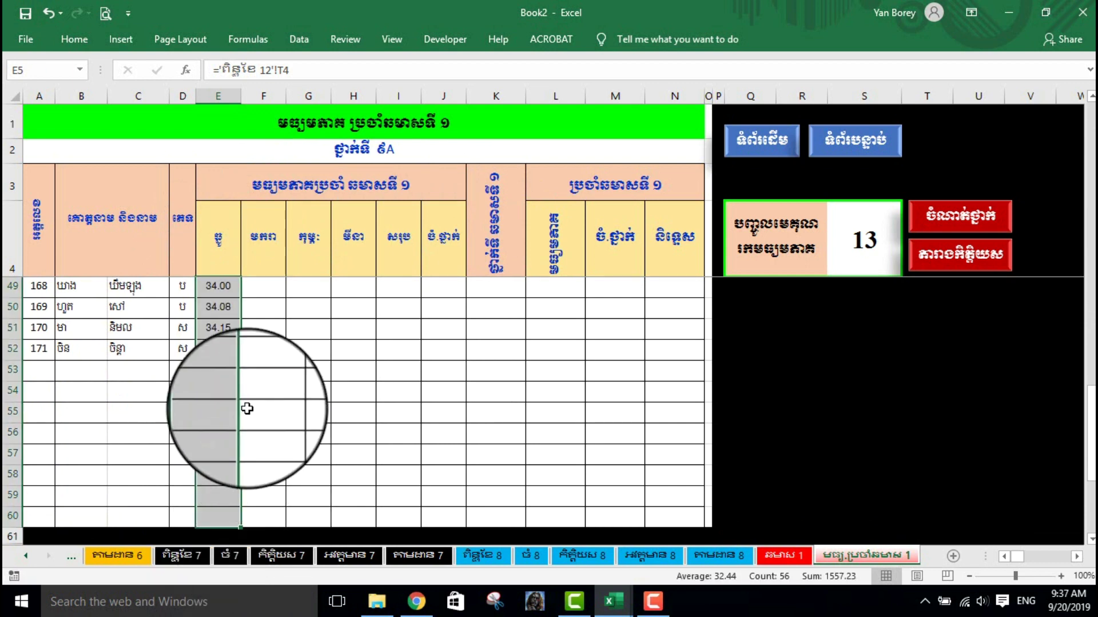
pyautogui.scroll(11, 246, 408)
pyautogui.scroll(4, 246, 409)
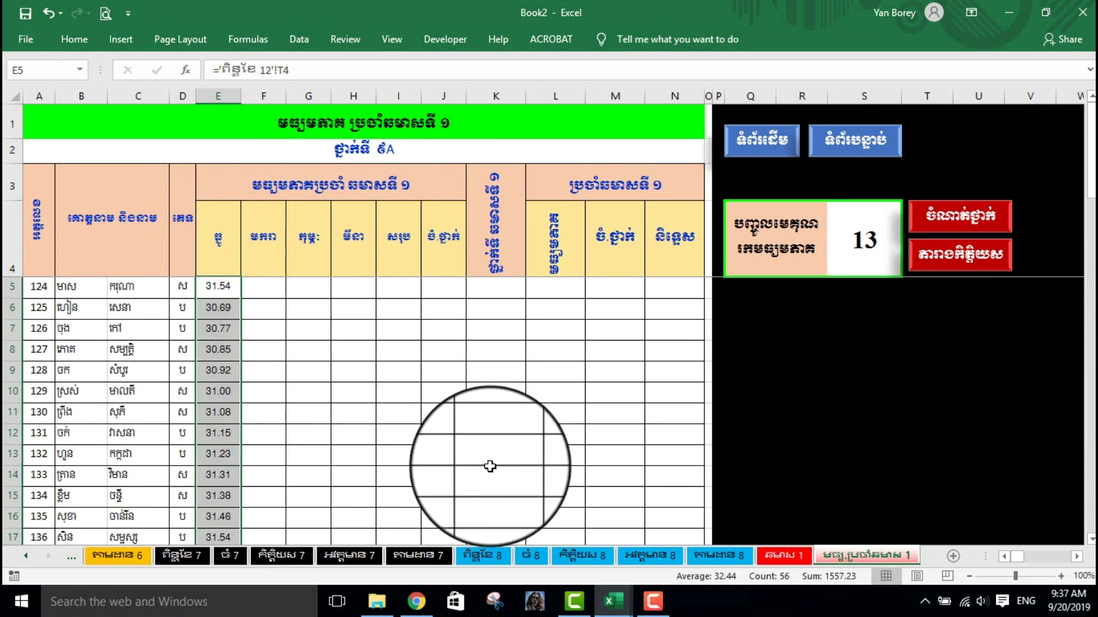
pyautogui.click(257, 295)
pyautogui.write('=')
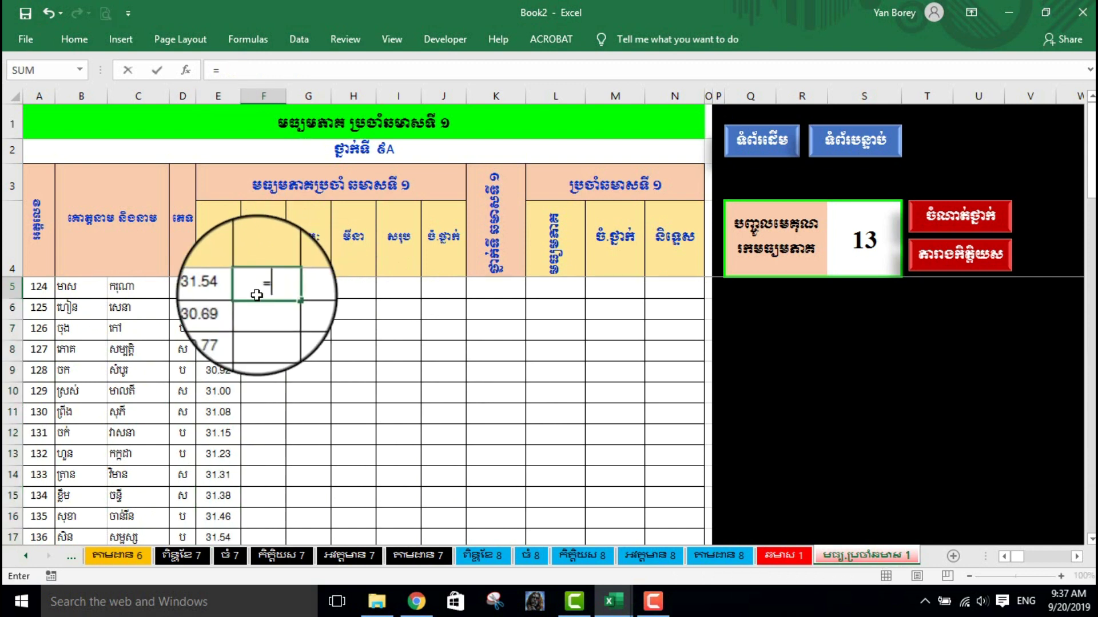
# Step: Link F5 to cell T4 on the 'ពិន្ទុខែ 1' sheet
pyautogui.click(29, 557)
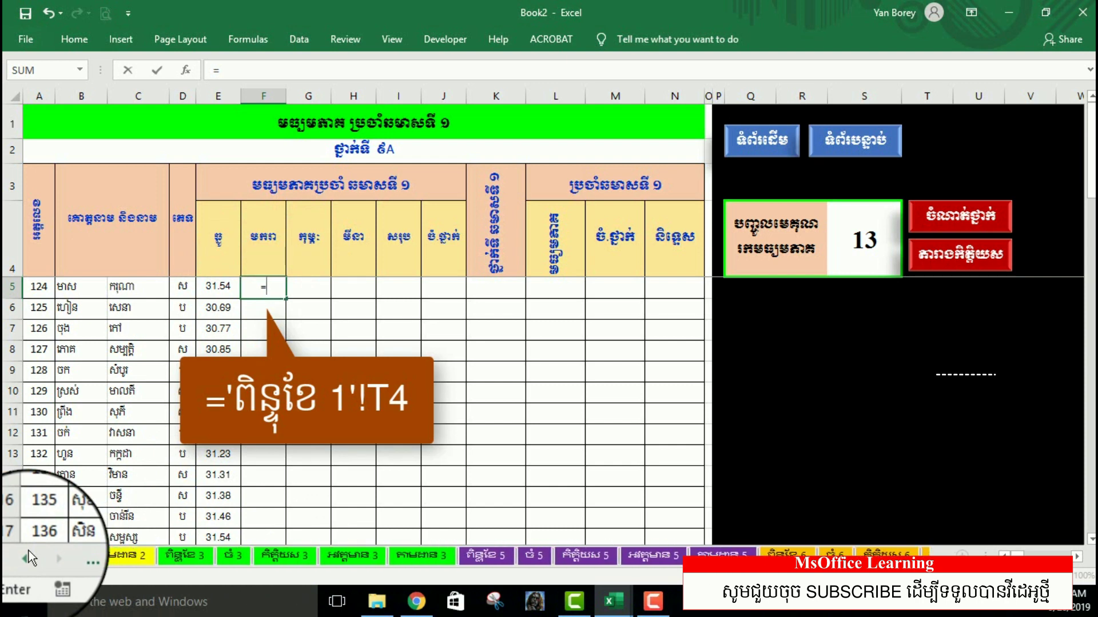
pyautogui.click(28, 557)
pyautogui.click(29, 557)
pyautogui.click(29, 557)
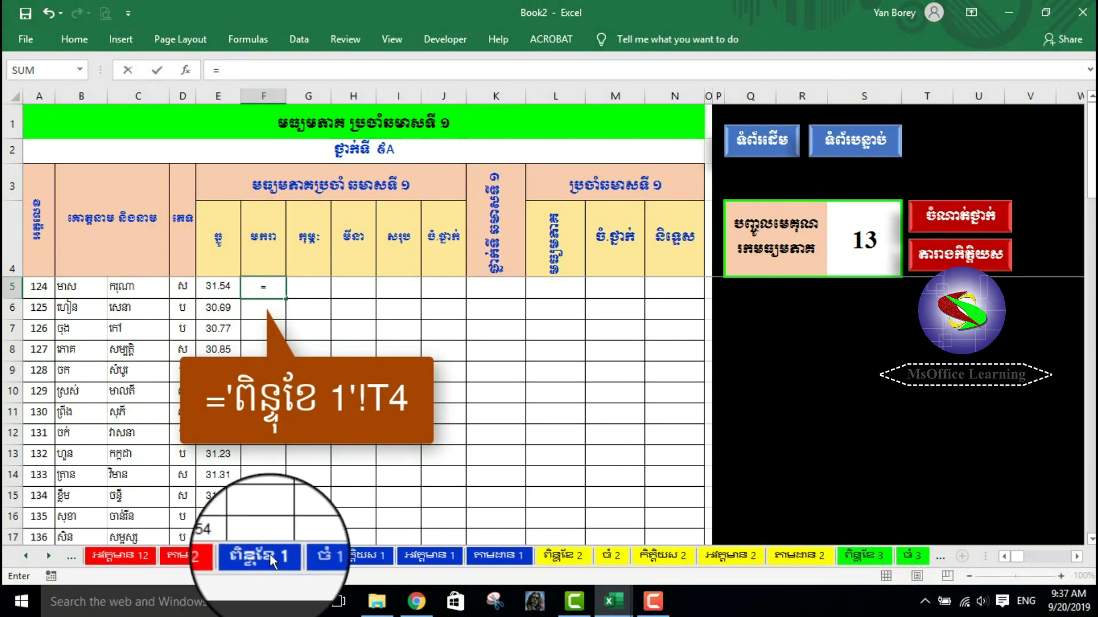
pyautogui.click(268, 554)
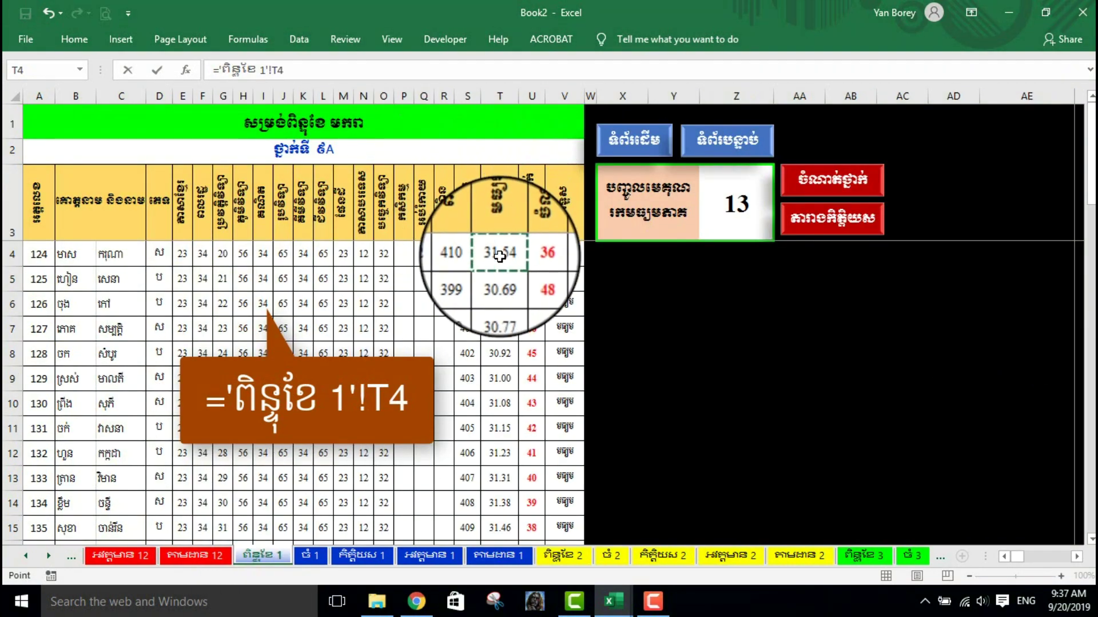
pyautogui.press('Return')
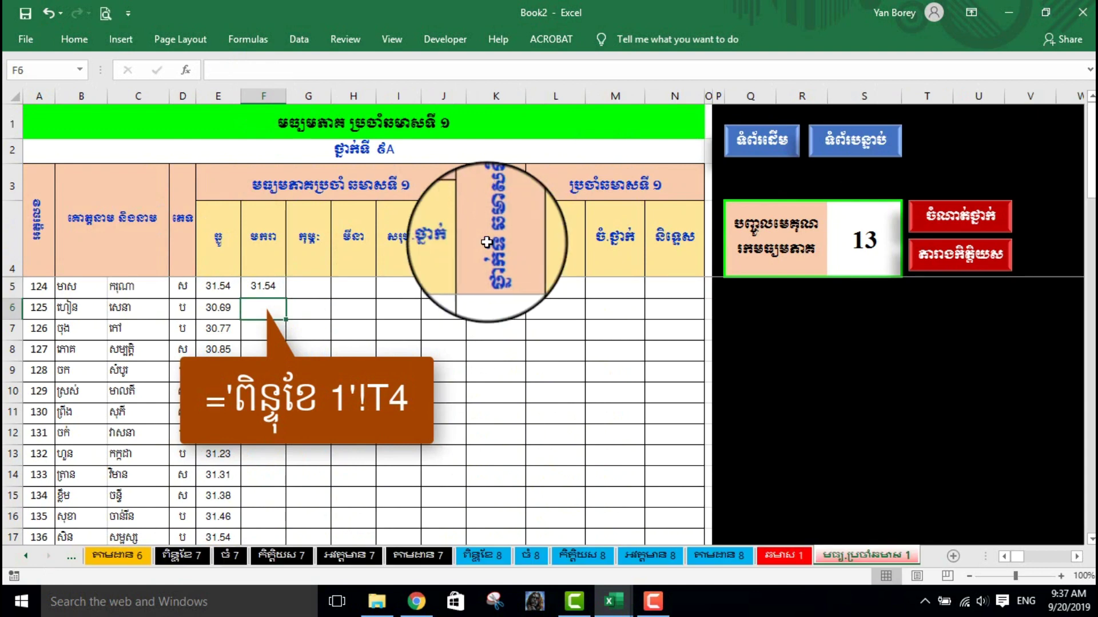
# Step: Fill the F5 formula down column F to row 60
pyautogui.click(255, 287)
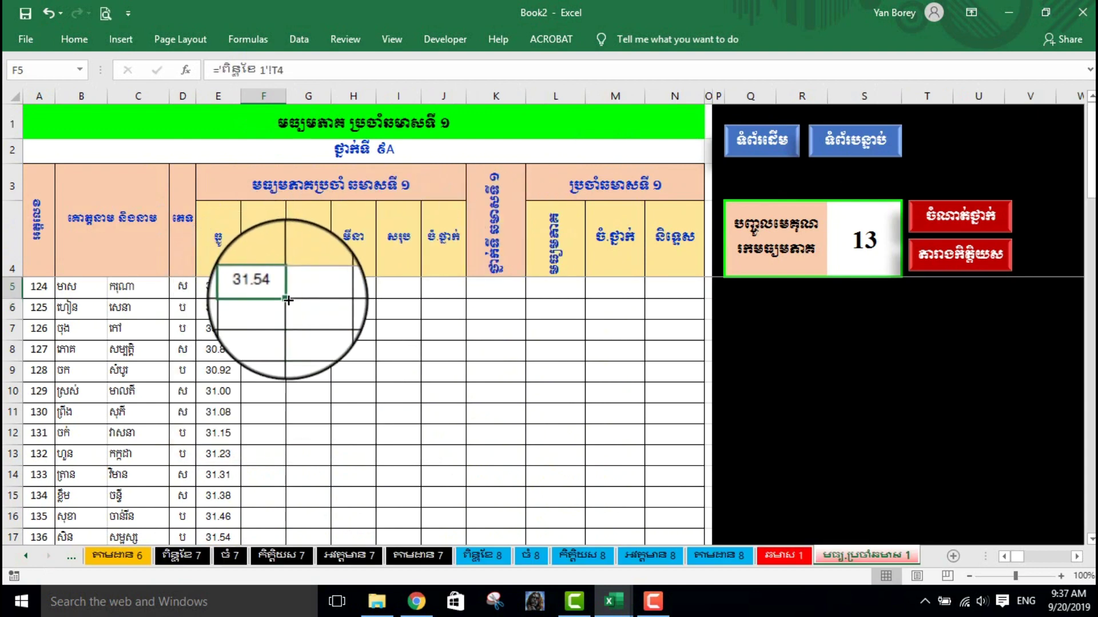
pyautogui.moveTo(288, 300); pyautogui.dragTo(274, 549)
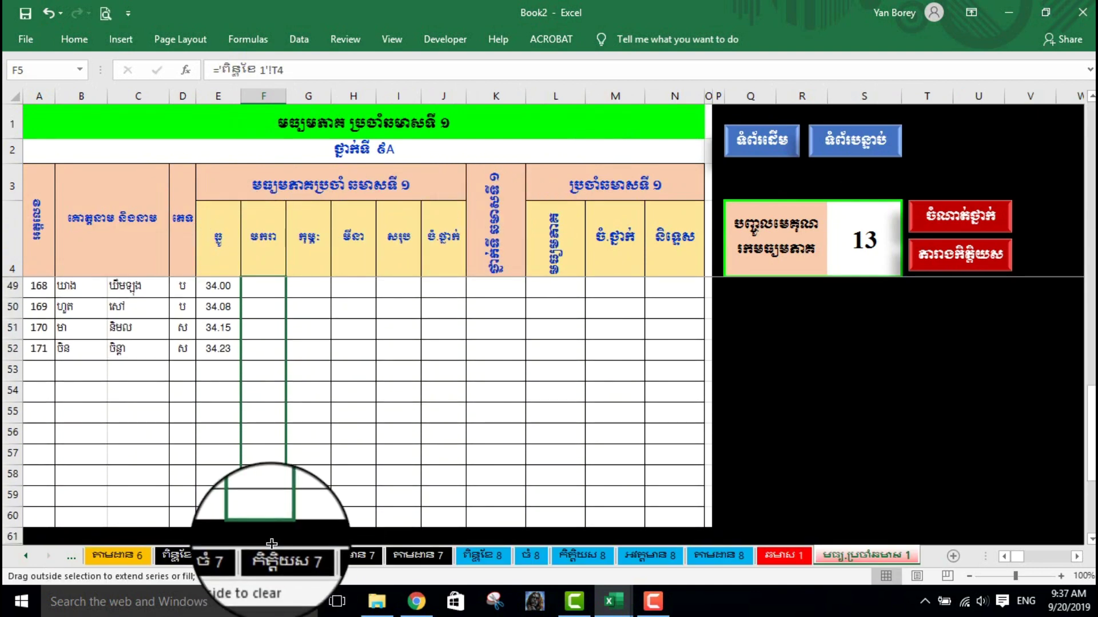
pyautogui.moveTo(273, 549); pyautogui.dragTo(275, 518)
pyautogui.scroll(8, 277, 515)
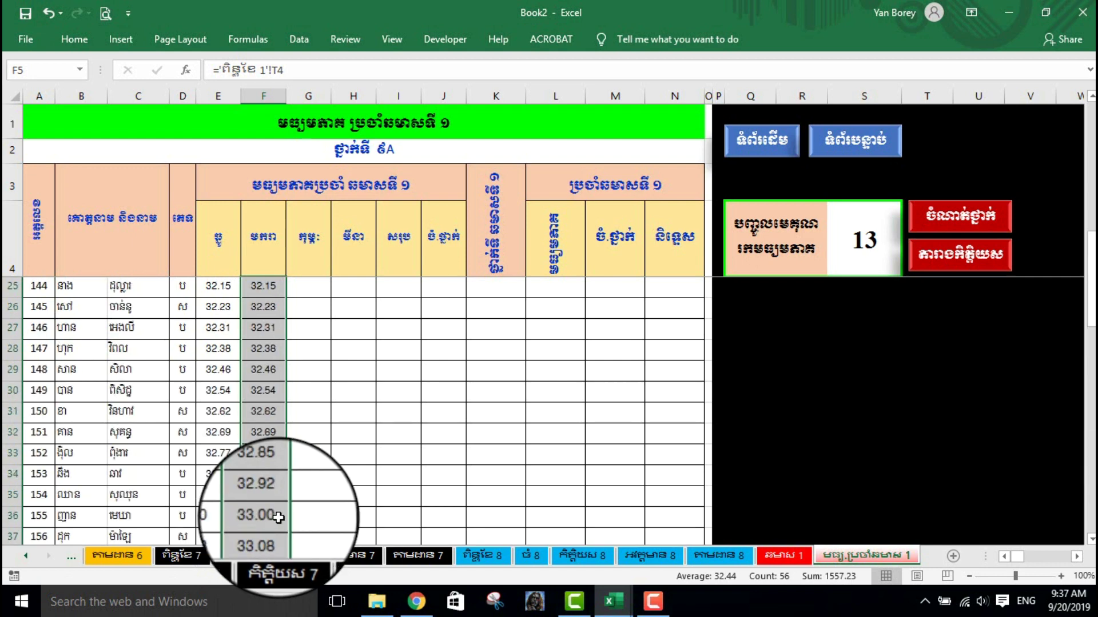
pyautogui.scroll(7, 260, 515)
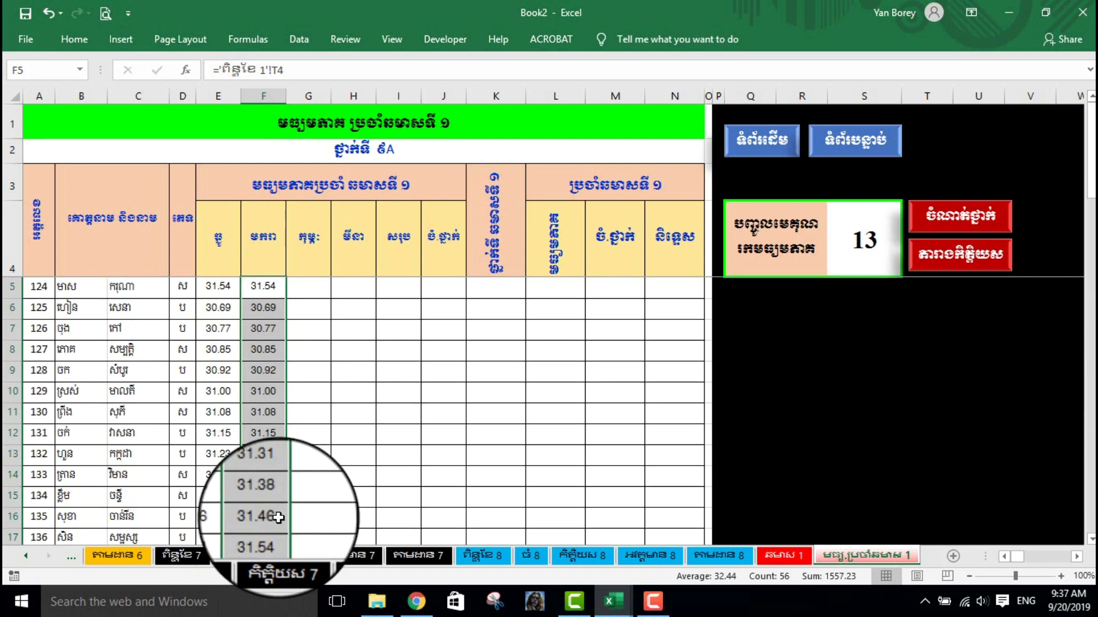
# Step: Link G5 to ='ពិន្ទុខែ 2'!T4 and fill it down column G to row 60
pyautogui.click(309, 287)
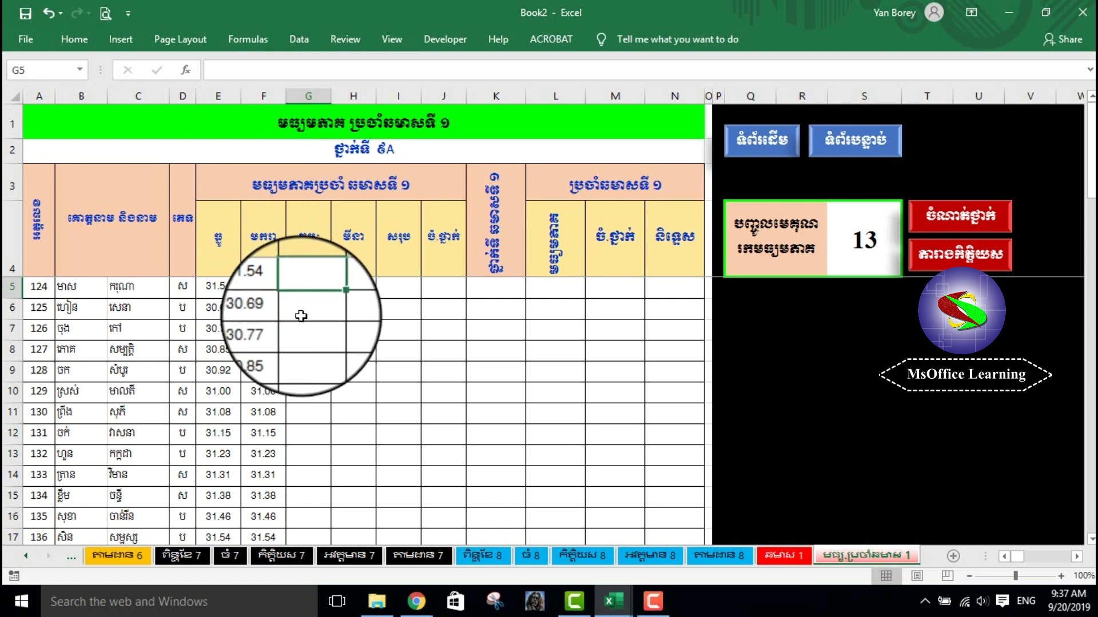
pyautogui.write('=')
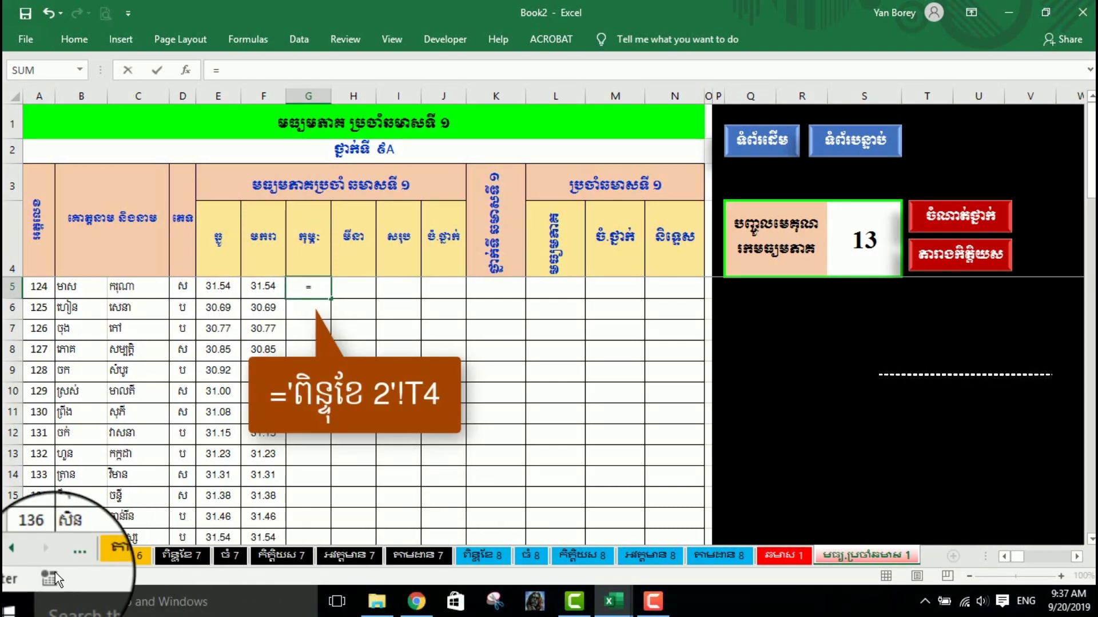
pyautogui.click(25, 554)
pyautogui.click(26, 554)
pyautogui.click(26, 555)
pyautogui.click(25, 554)
pyautogui.click(26, 555)
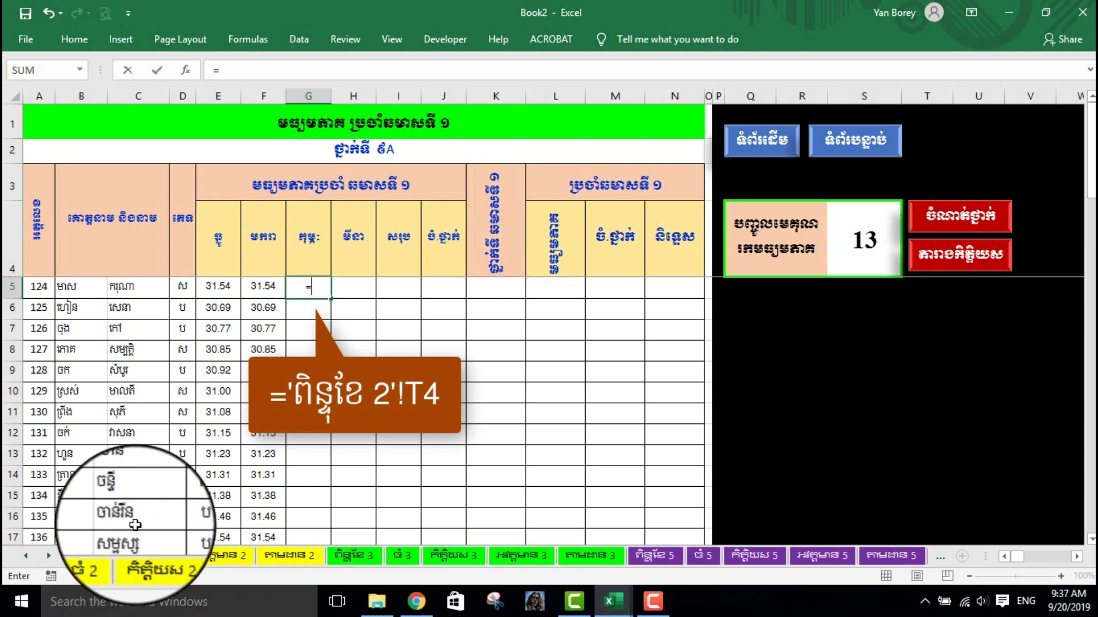
pyautogui.click(27, 556)
pyautogui.click(27, 556)
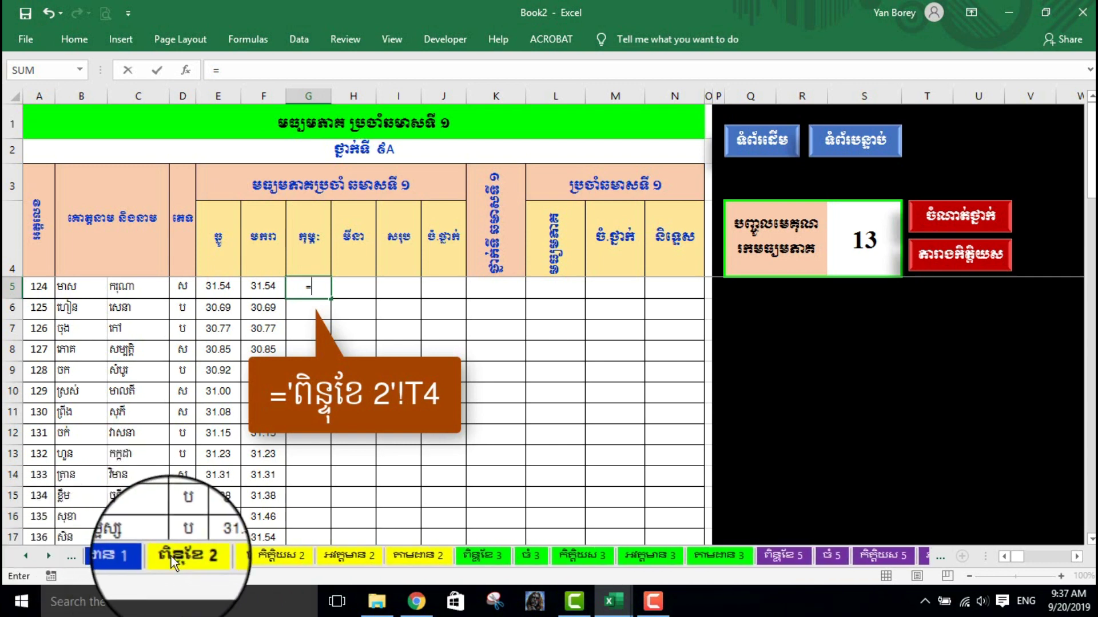
pyautogui.click(185, 558)
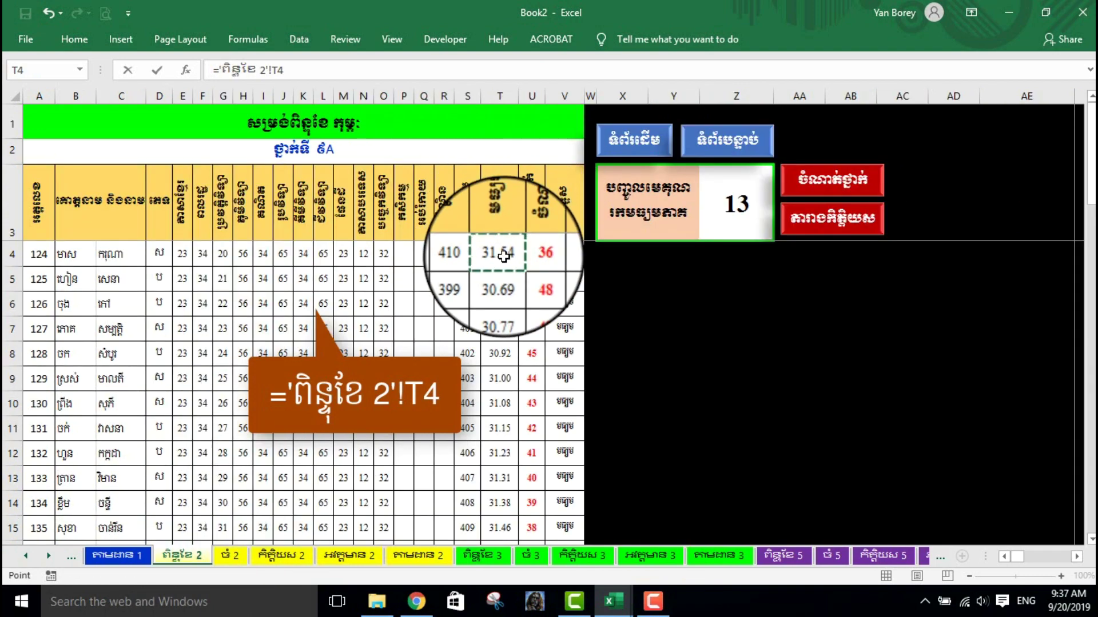
pyautogui.press('Return')
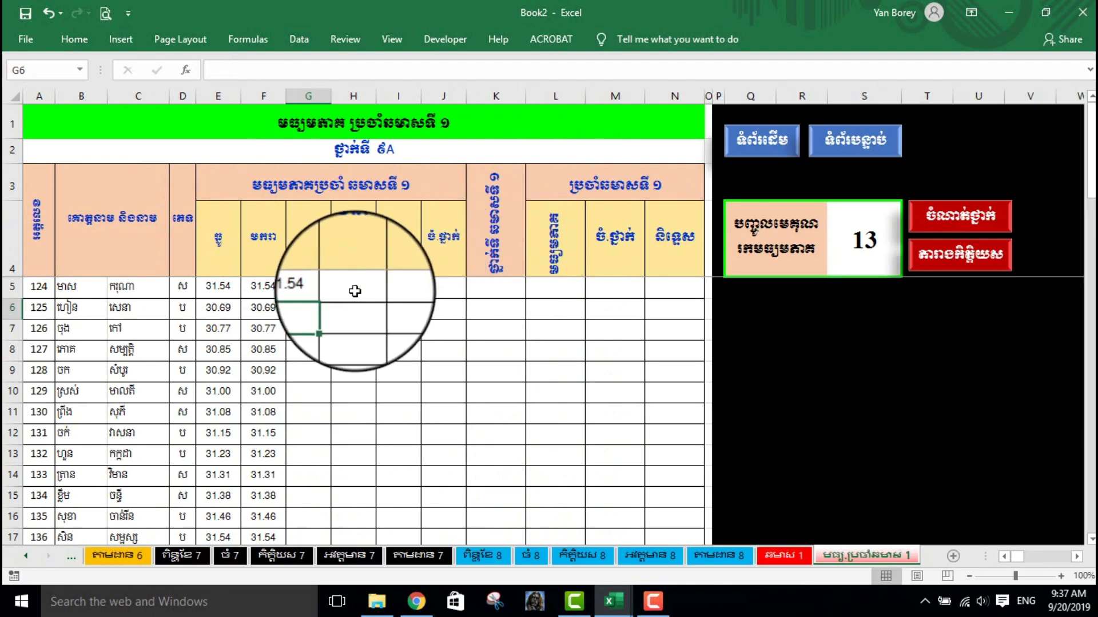
pyautogui.click(313, 292)
pyautogui.moveTo(331, 297); pyautogui.dragTo(318, 615)
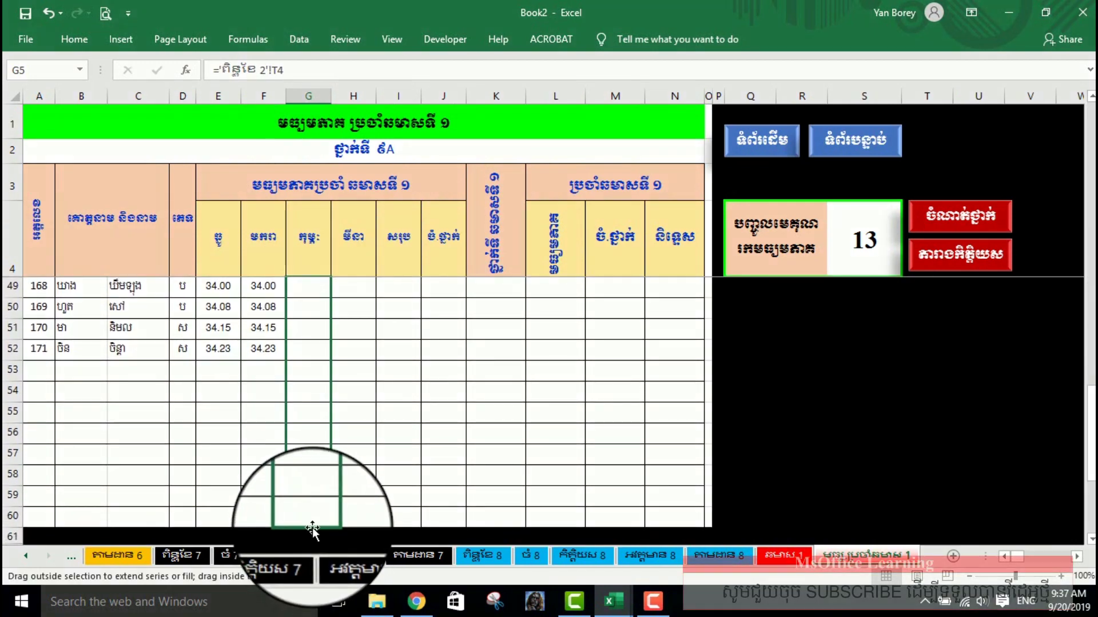
pyautogui.moveTo(317, 614); pyautogui.dragTo(306, 514)
pyautogui.scroll(6, 340, 427)
pyautogui.scroll(9, 340, 427)
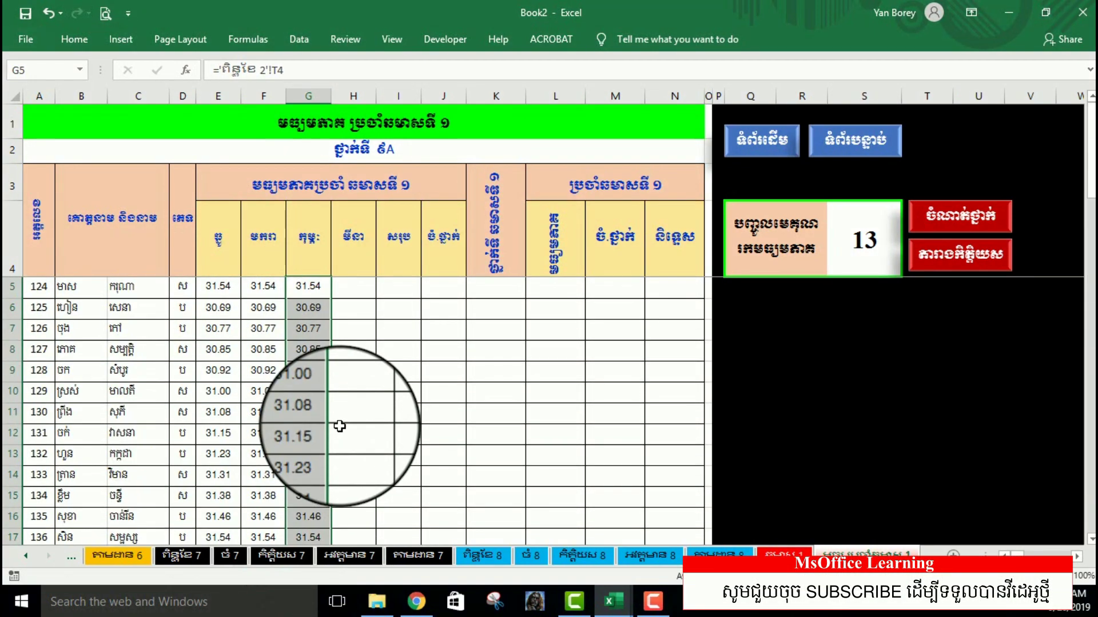
# Step: Link H5 to ='ពិន្ទុខែ 3'!T4 and fill it down column H
pyautogui.click(363, 283)
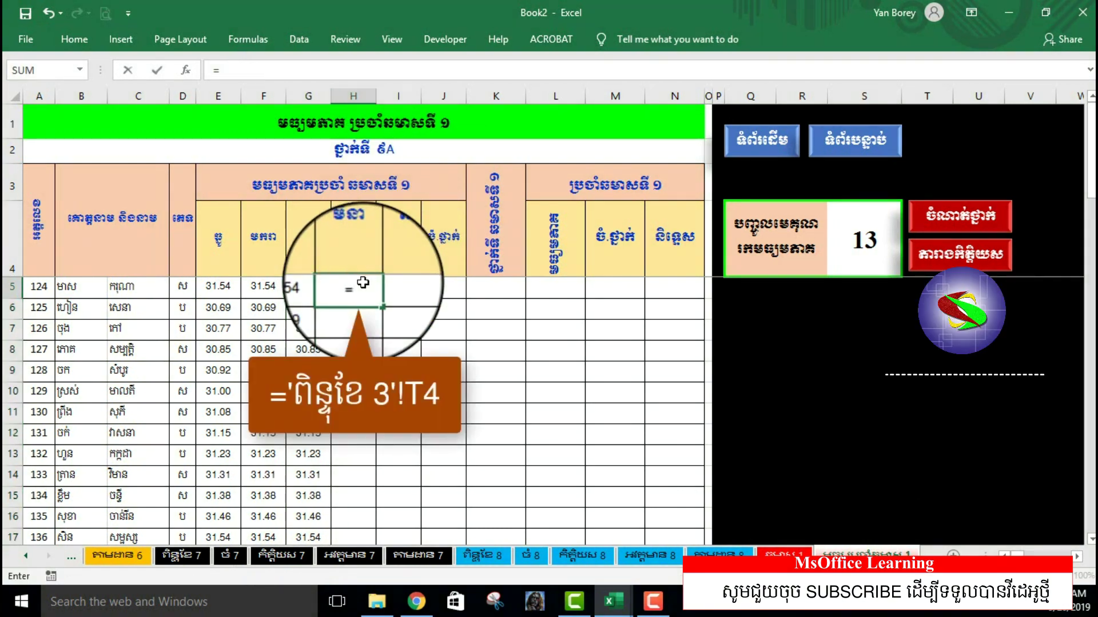
pyautogui.click(26, 557)
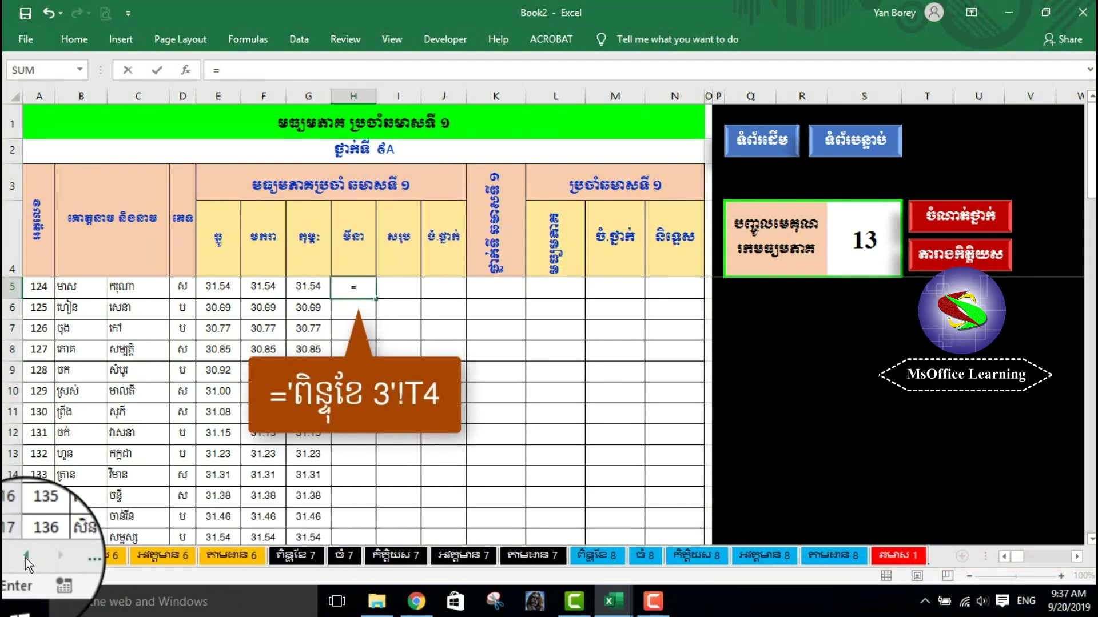
pyautogui.click(26, 557)
pyautogui.click(26, 558)
pyautogui.click(25, 557)
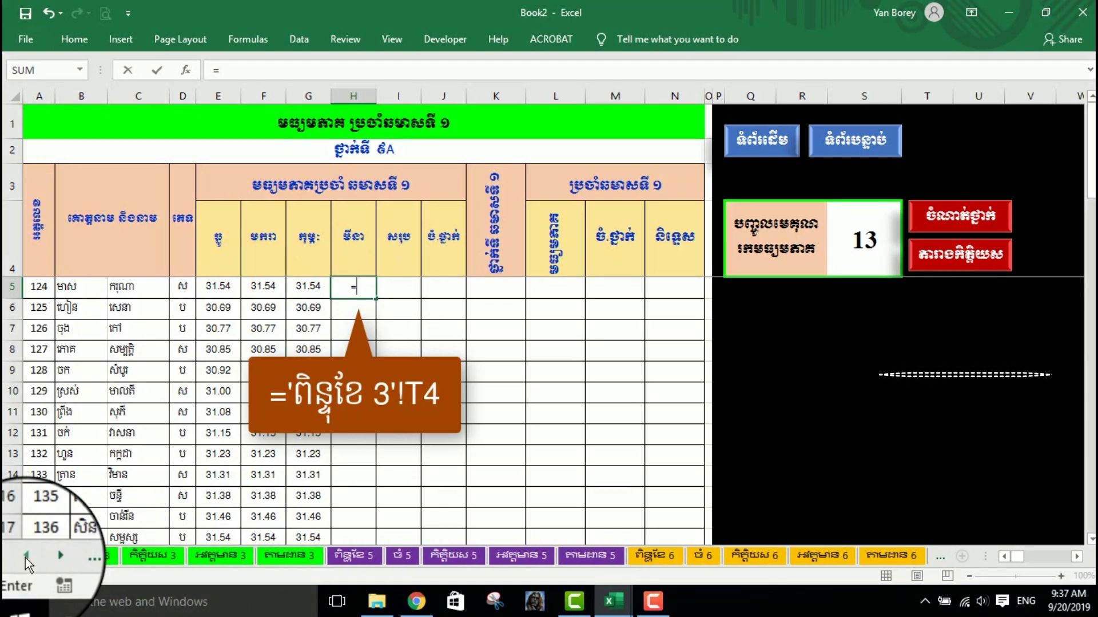
pyautogui.click(47, 555)
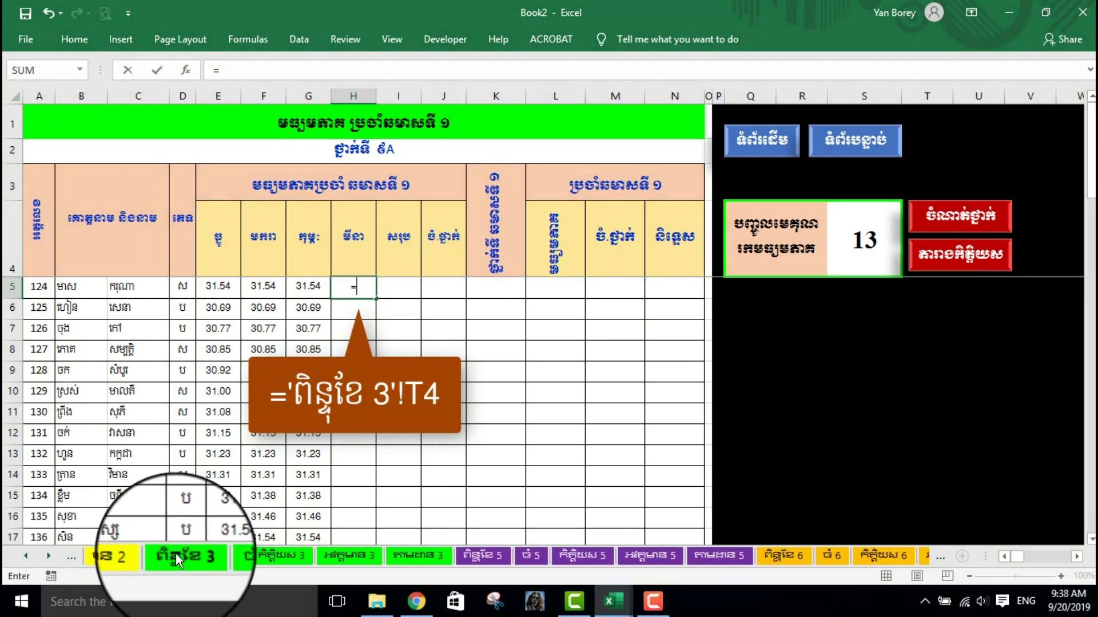
pyautogui.click(181, 553)
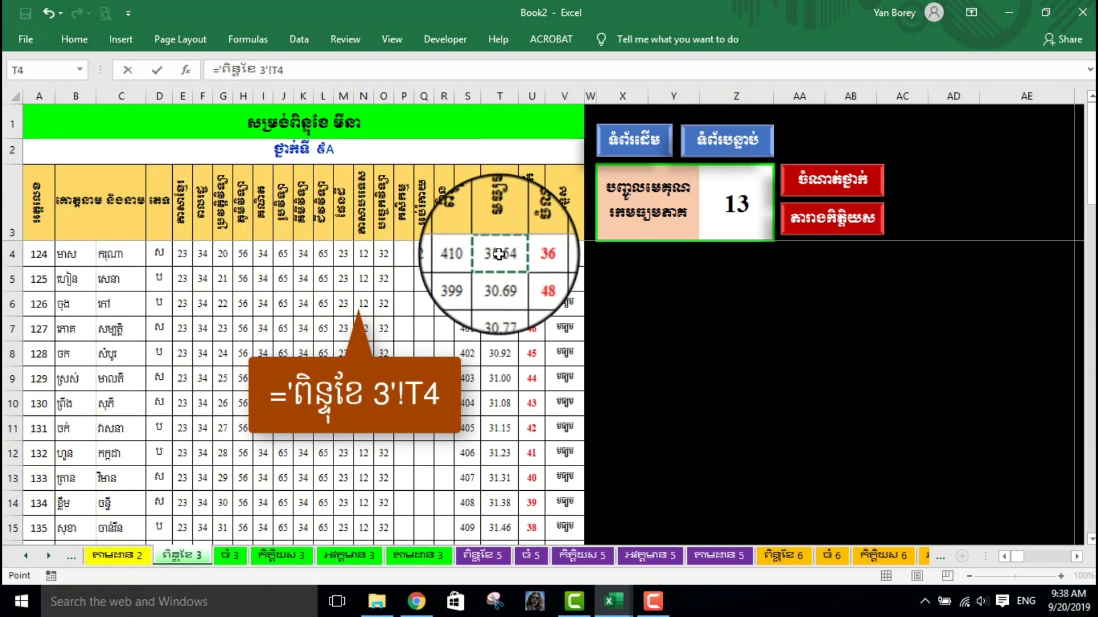
pyautogui.press('Return')
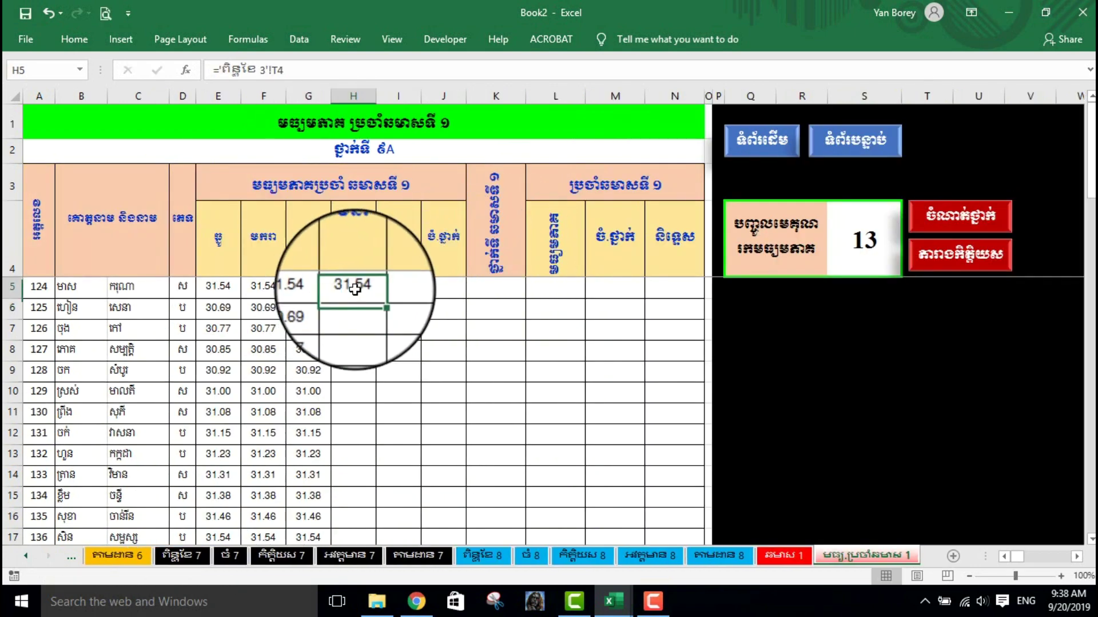
pyautogui.moveTo(376, 298); pyautogui.dragTo(357, 594)
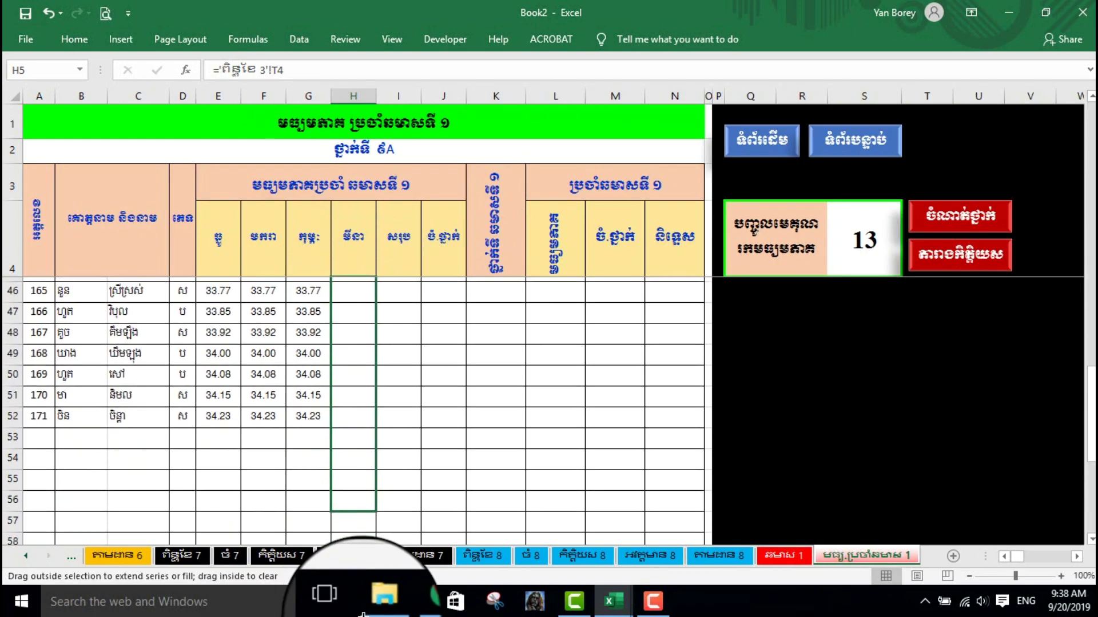
pyautogui.moveTo(357, 595); pyautogui.dragTo(356, 515)
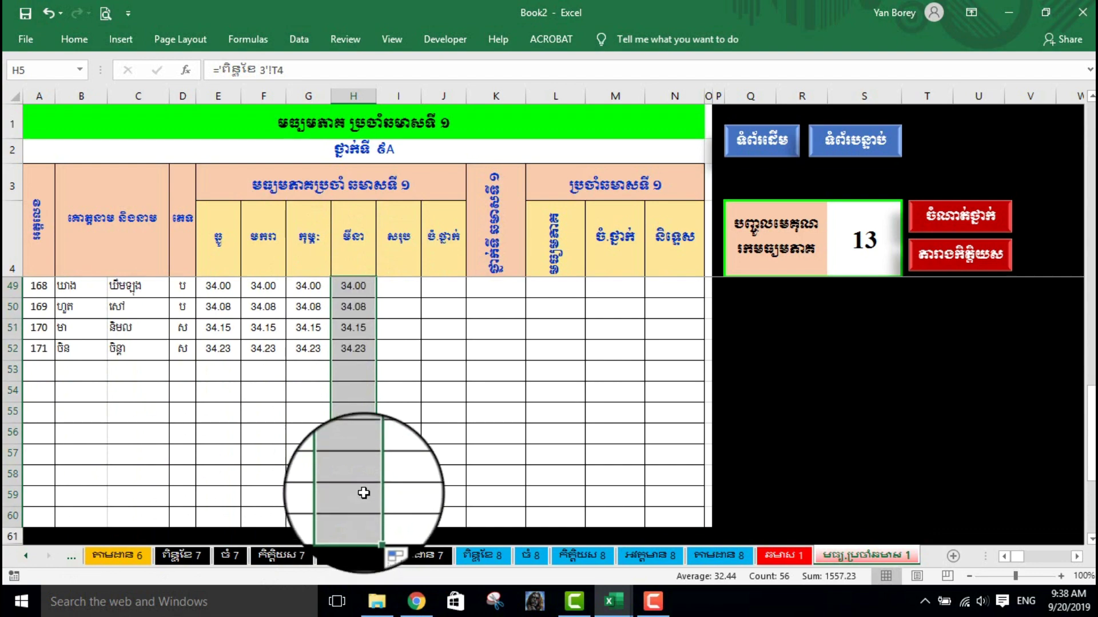
pyautogui.scroll(6, 390, 461)
pyautogui.scroll(9, 389, 461)
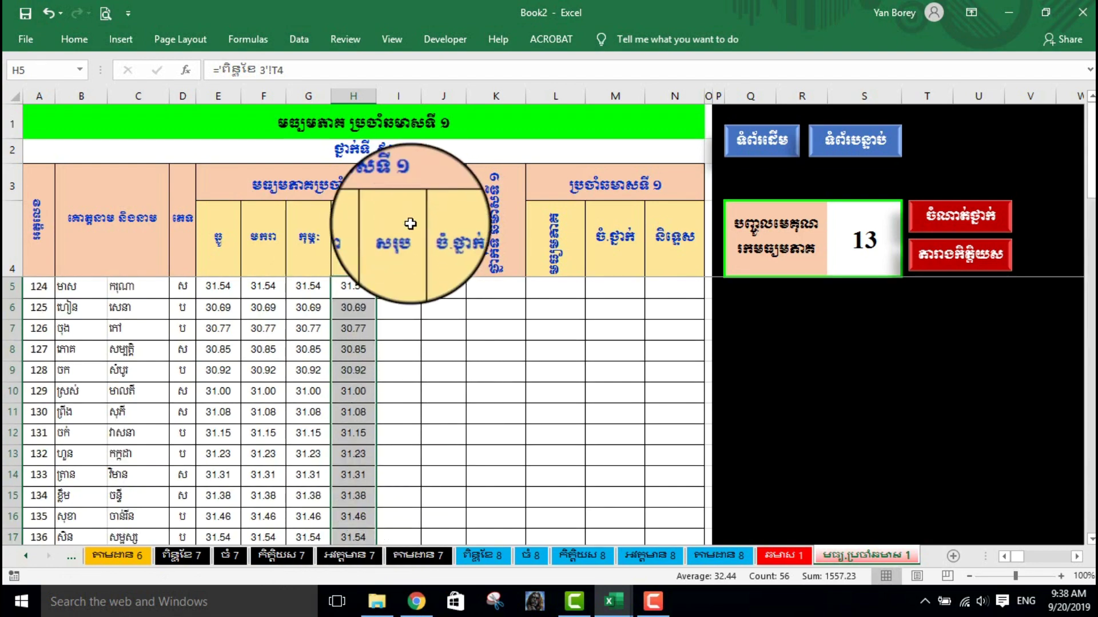
pyautogui.click(403, 294)
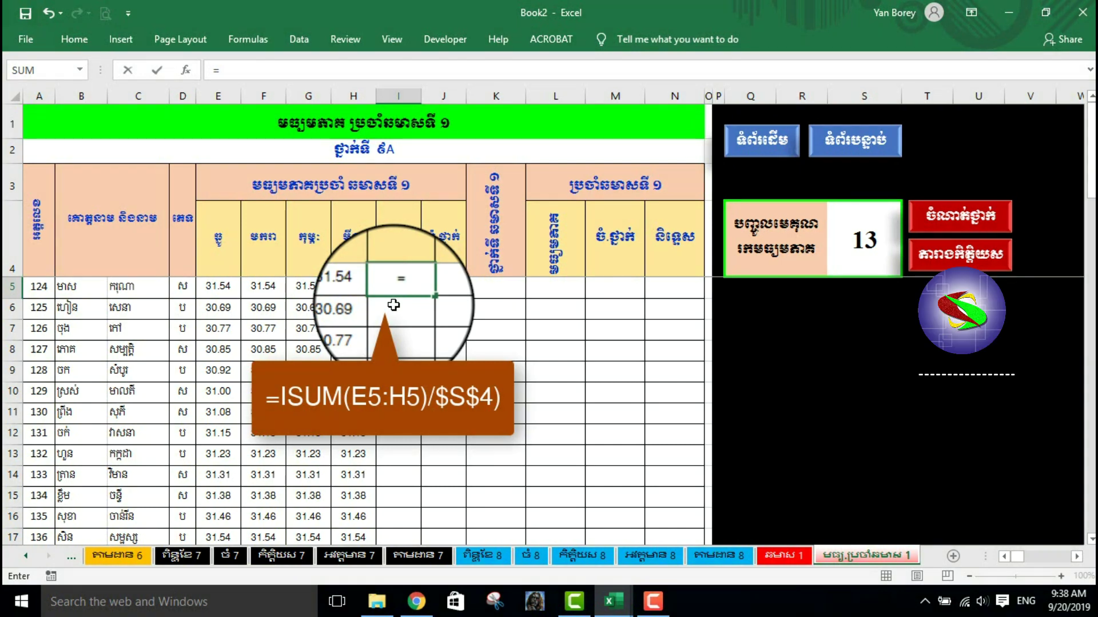
# Step: Enter the semester average =SUM(E5:H5)/$S$4 in I5
pyautogui.write('sum(E5')
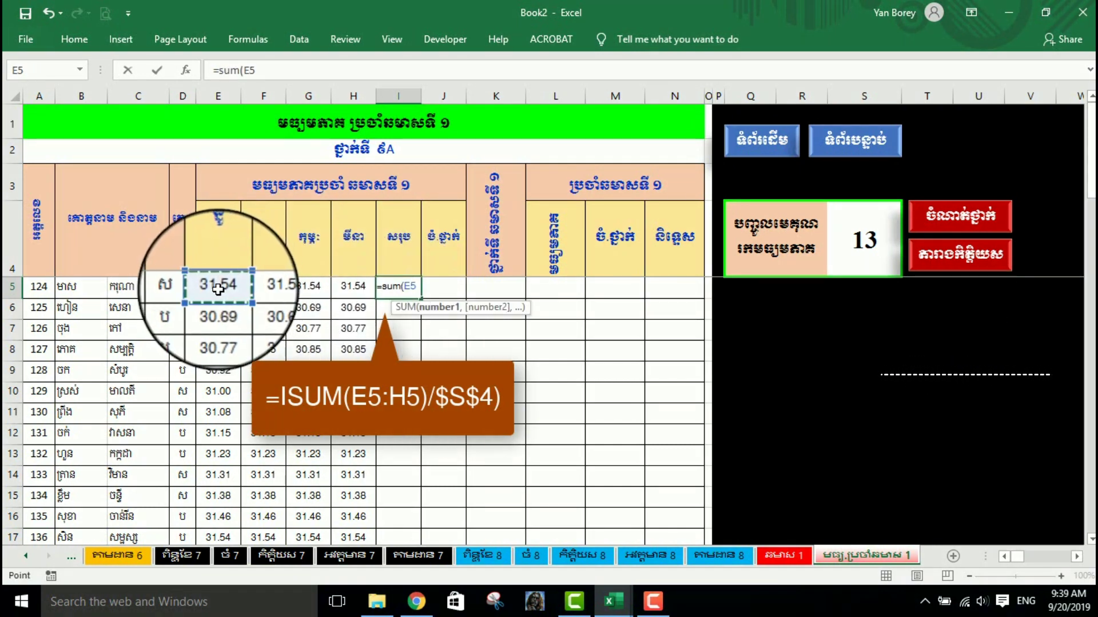
pyautogui.moveTo(217, 289); pyautogui.dragTo(339, 287)
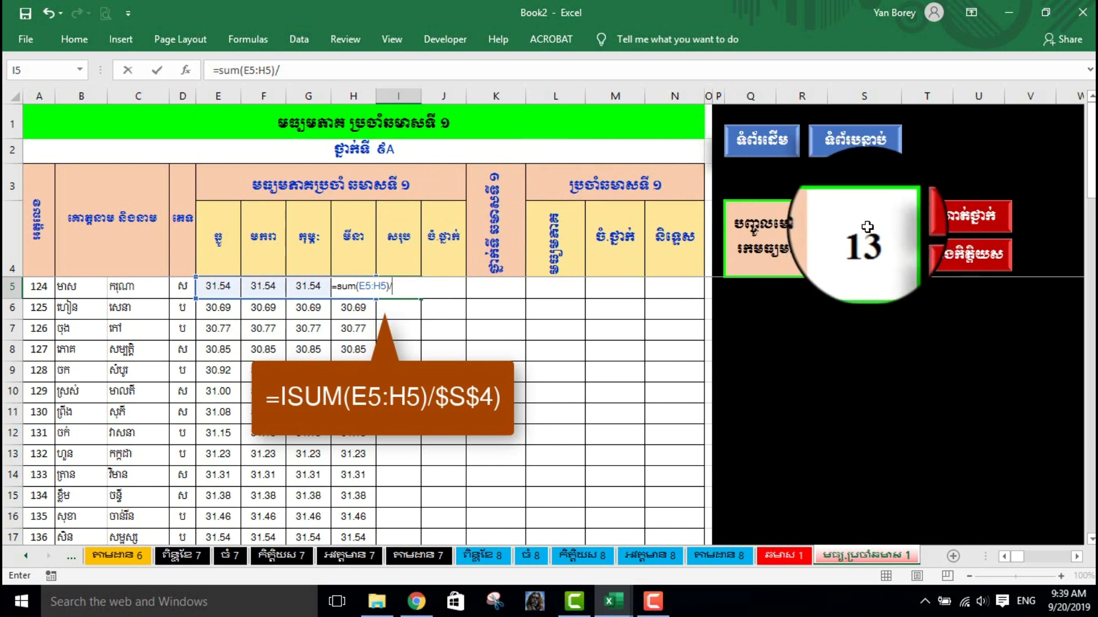
pyautogui.click(865, 244)
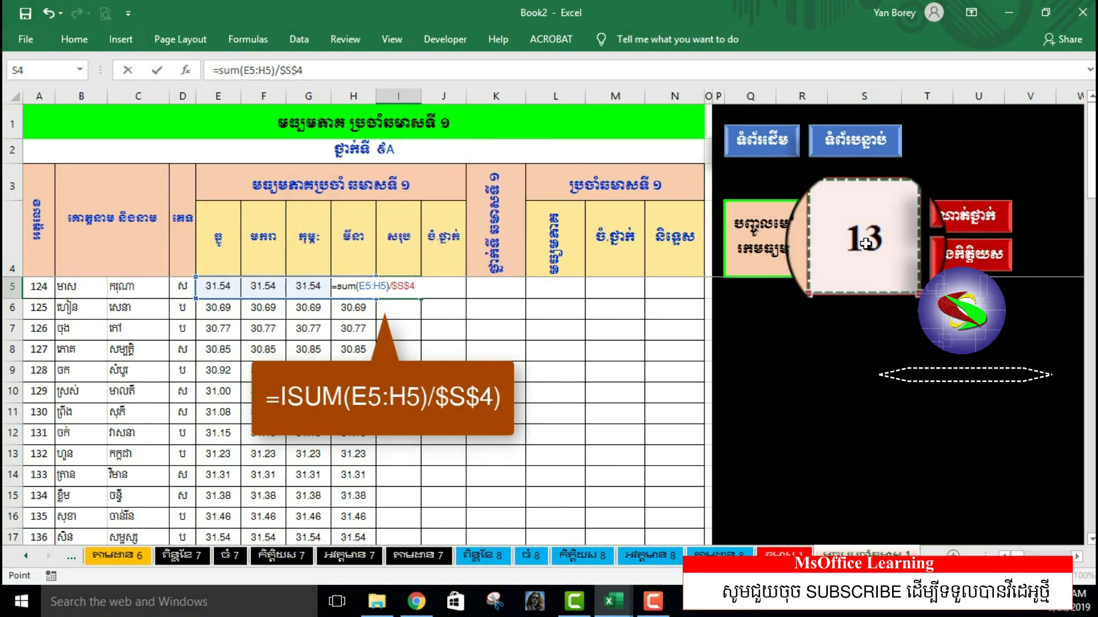
pyautogui.press('Return')
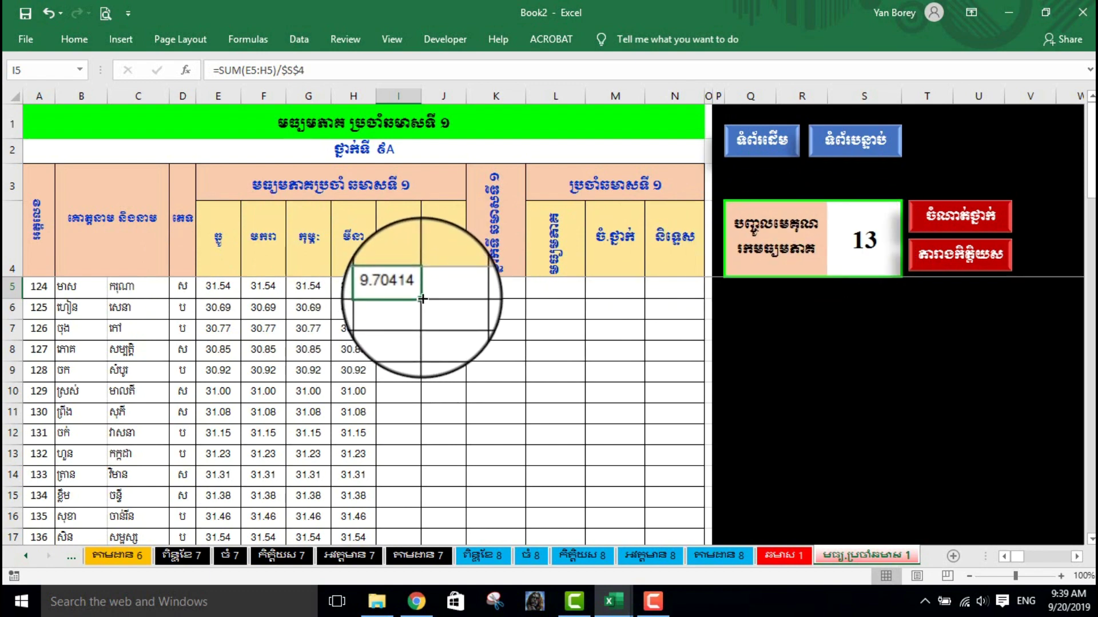
# Step: Fill the I5 average formula down to I60 and return to I5
pyautogui.moveTo(422, 298)
pyautogui.mouseDown()
pyautogui.moveTo(406, 614)
pyautogui.moveTo(395, 530)
pyautogui.moveTo(406, 505)
pyautogui.mouseUp()
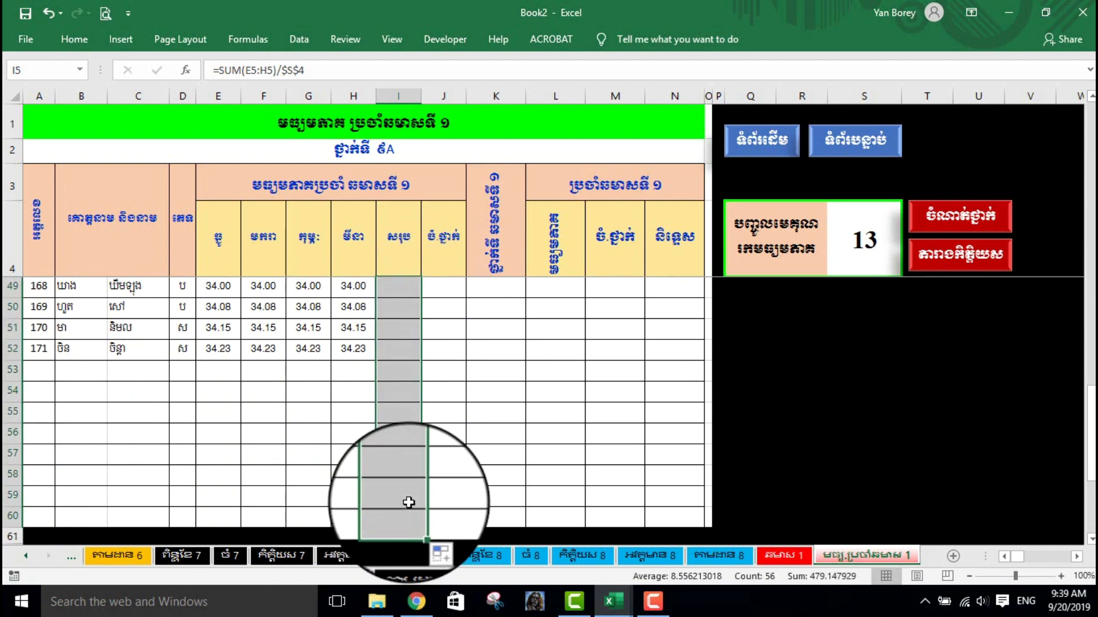
pyautogui.scroll(1, 426, 396)
pyautogui.scroll(4, 427, 396)
pyautogui.scroll(-3, 420, 406)
pyautogui.scroll(-2, 413, 420)
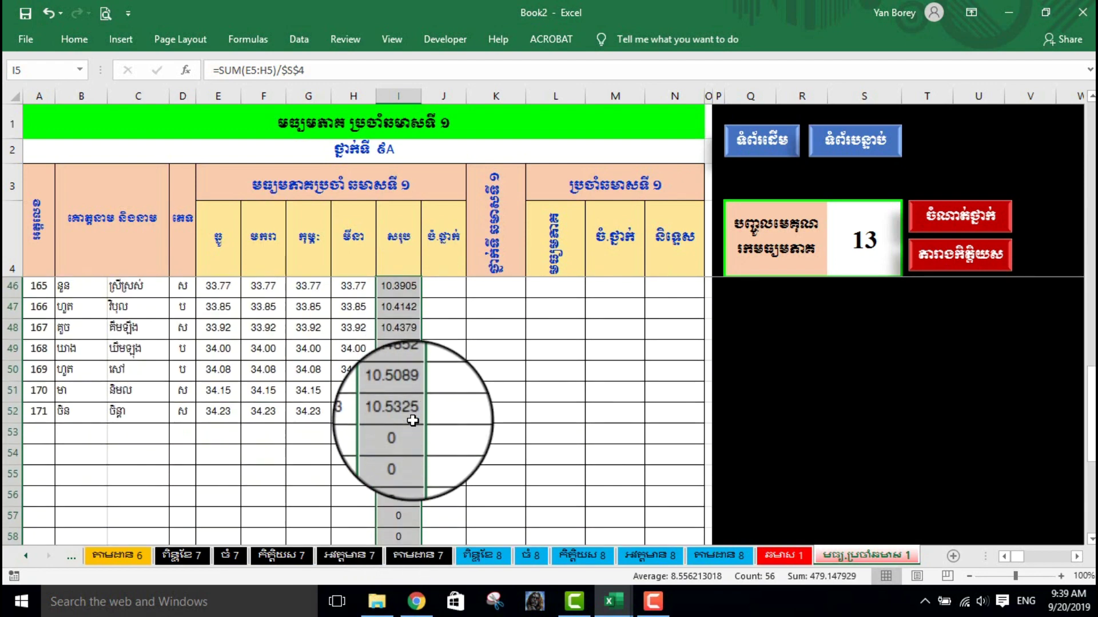
pyautogui.scroll(-1, 413, 421)
pyautogui.scroll(1, 406, 418)
pyautogui.scroll(4, 398, 416)
pyautogui.scroll(8, 398, 416)
pyautogui.scroll(3, 398, 420)
pyautogui.scroll(-6, 395, 435)
pyautogui.scroll(-9, 389, 458)
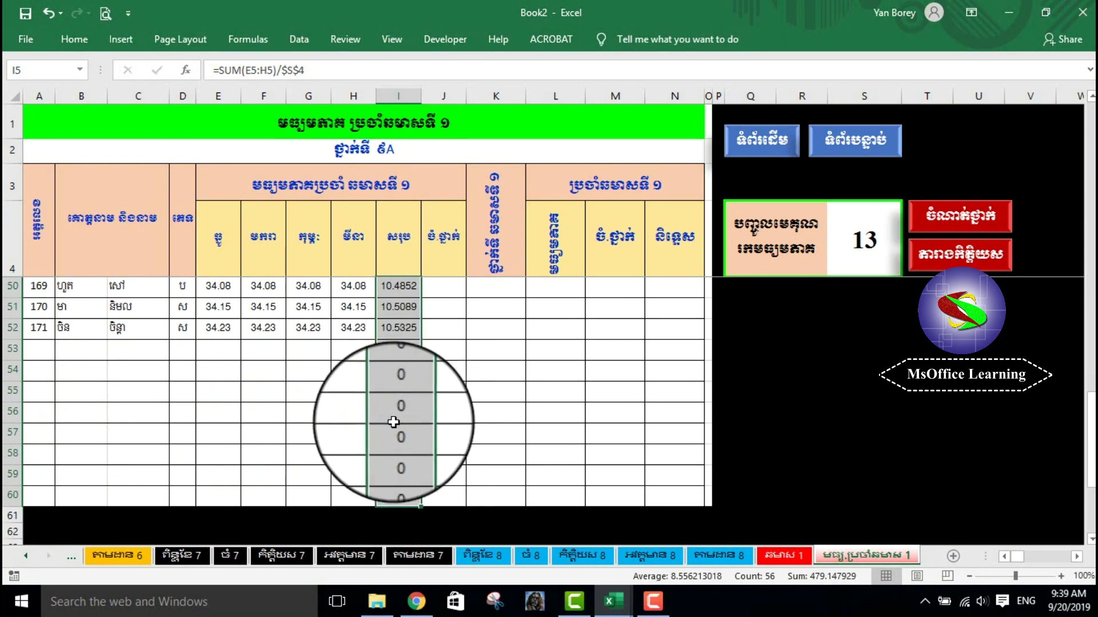
pyautogui.scroll(12, 379, 383)
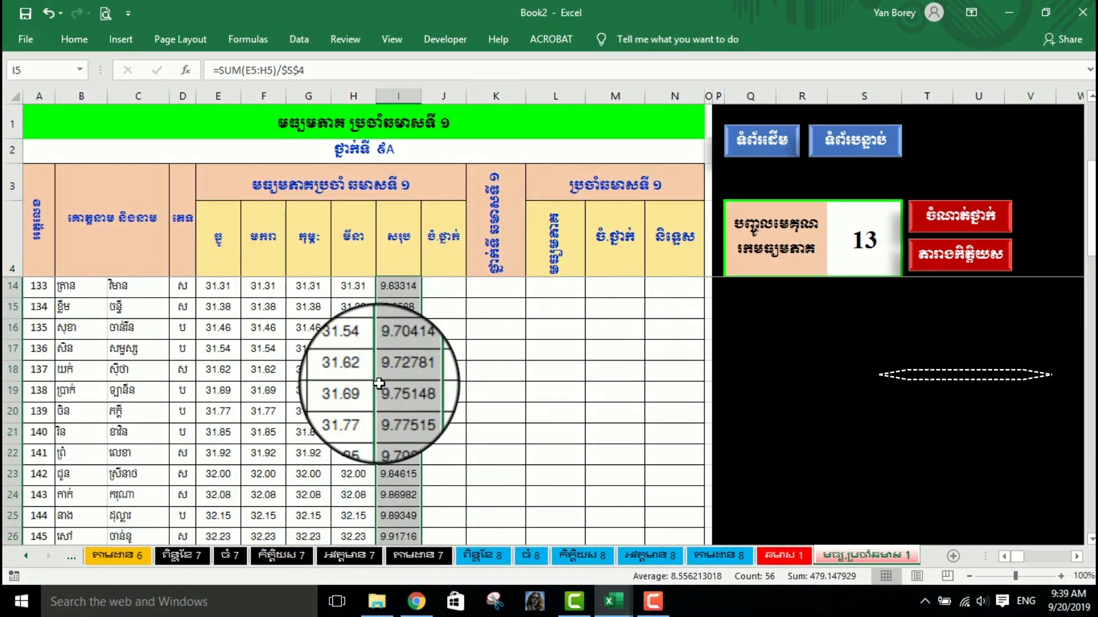
pyautogui.scroll(3, 354, 391)
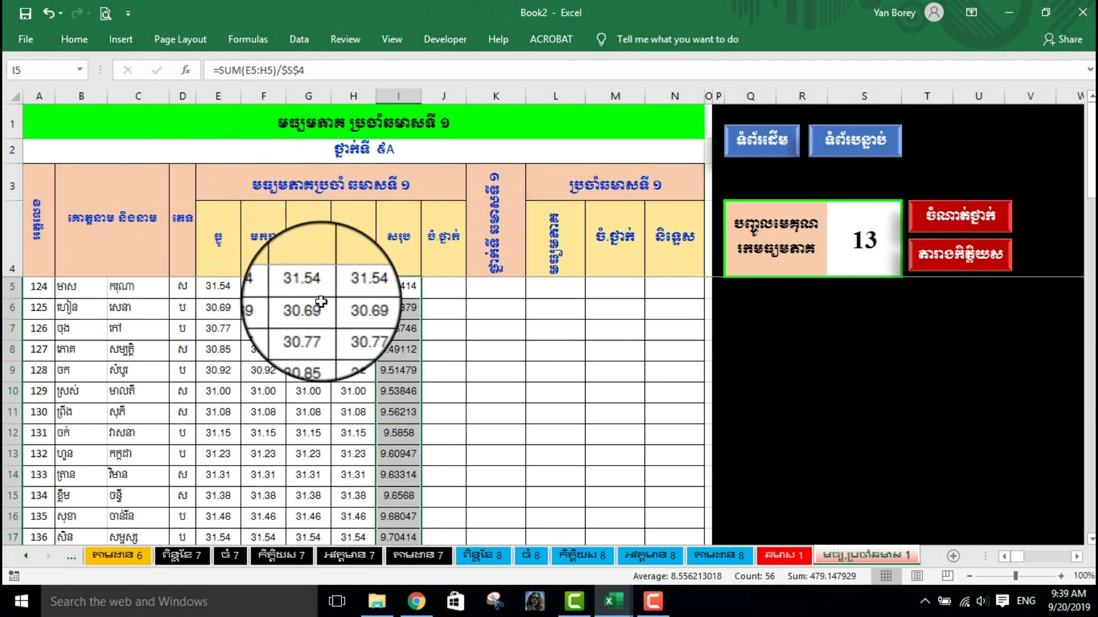
pyautogui.click(400, 286)
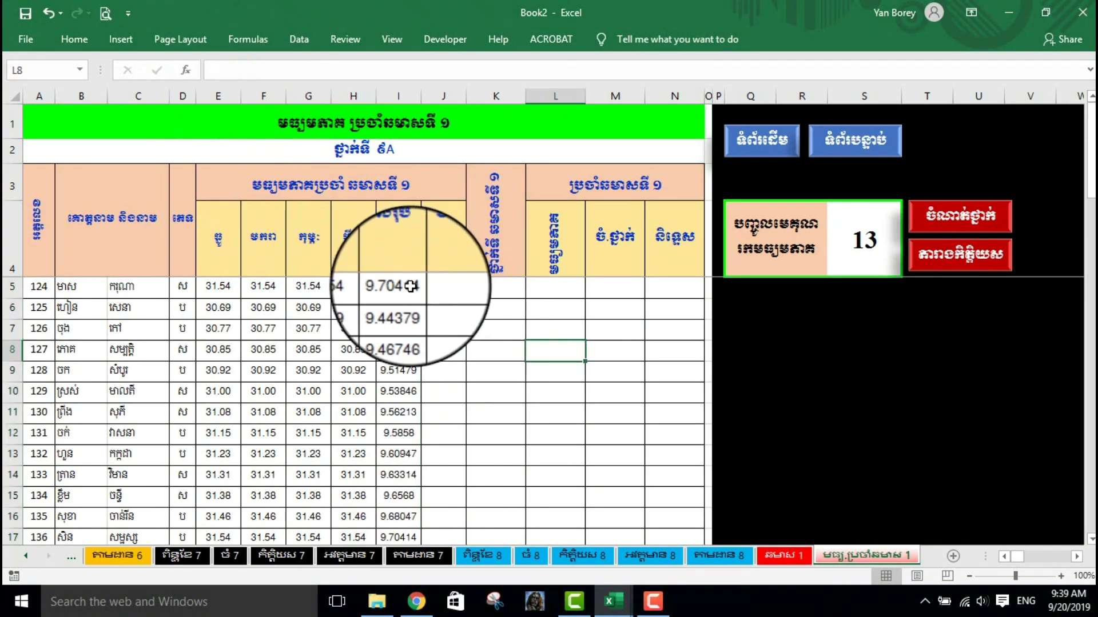
# Step: Rewrite I5 as =IF(B5="","",SUM(E5:H5)/$S$4)
pyautogui.click(219, 69)
pyautogui.write('/$S$4')
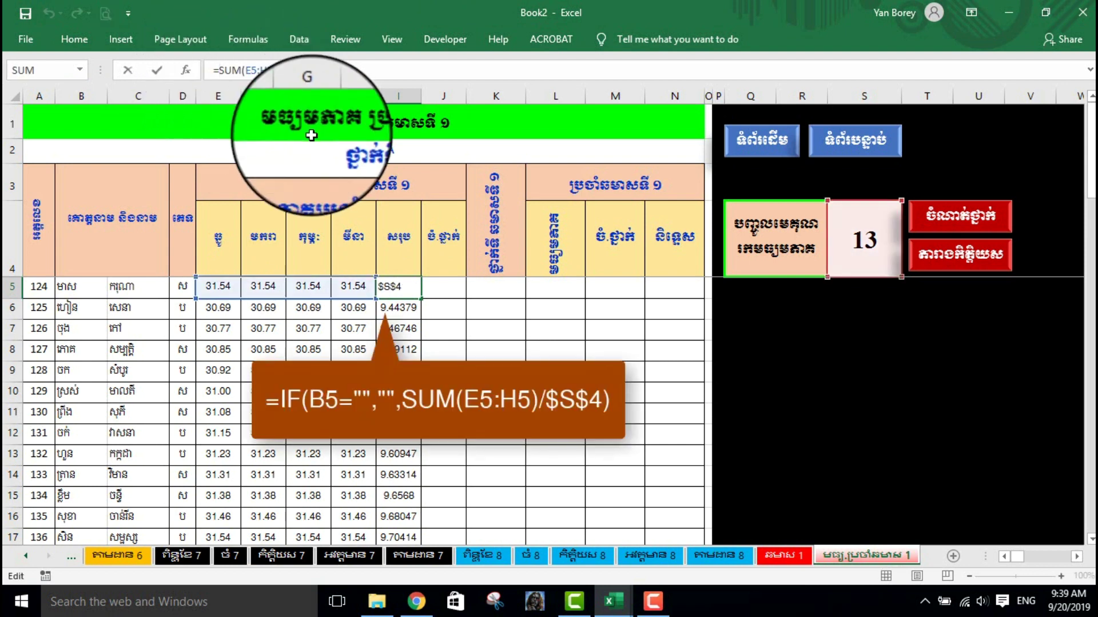
pyautogui.write('if')
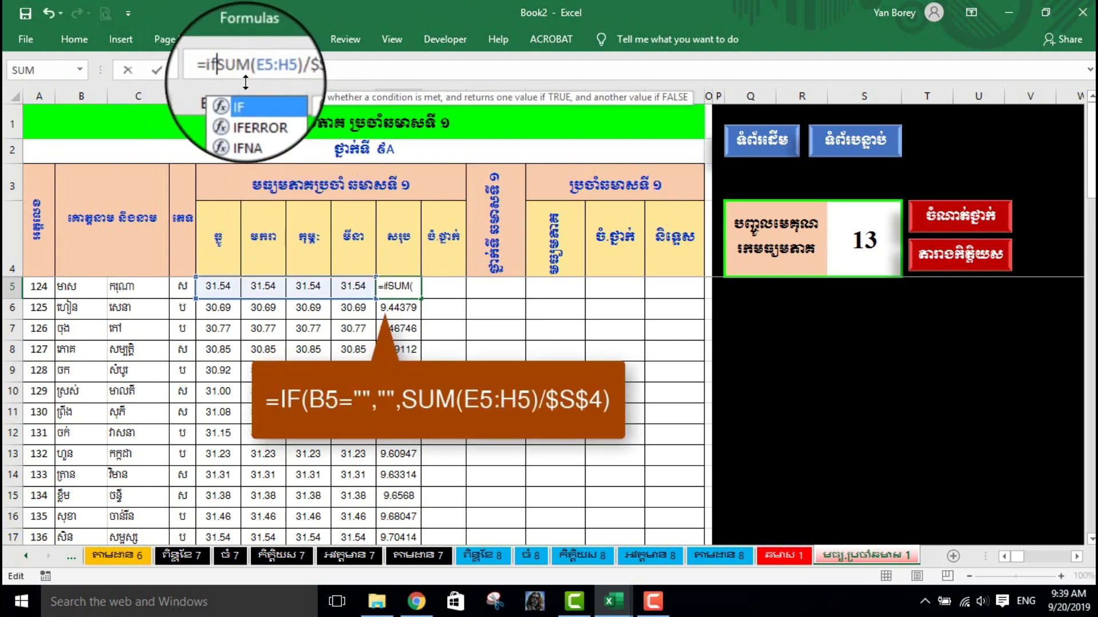
pyautogui.write('(')
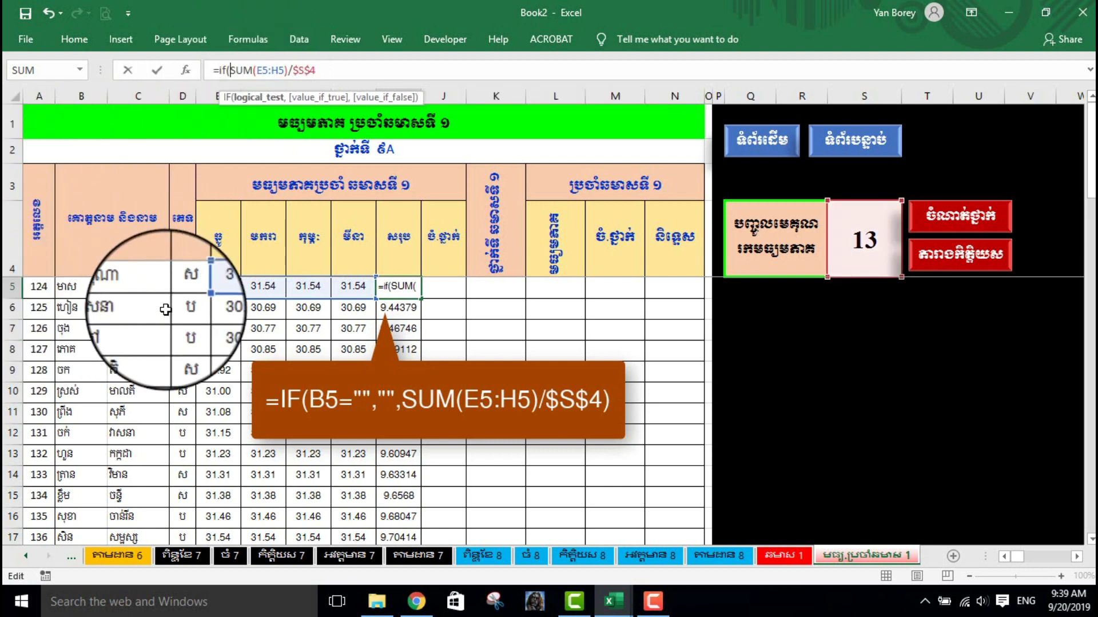
pyautogui.click(79, 287)
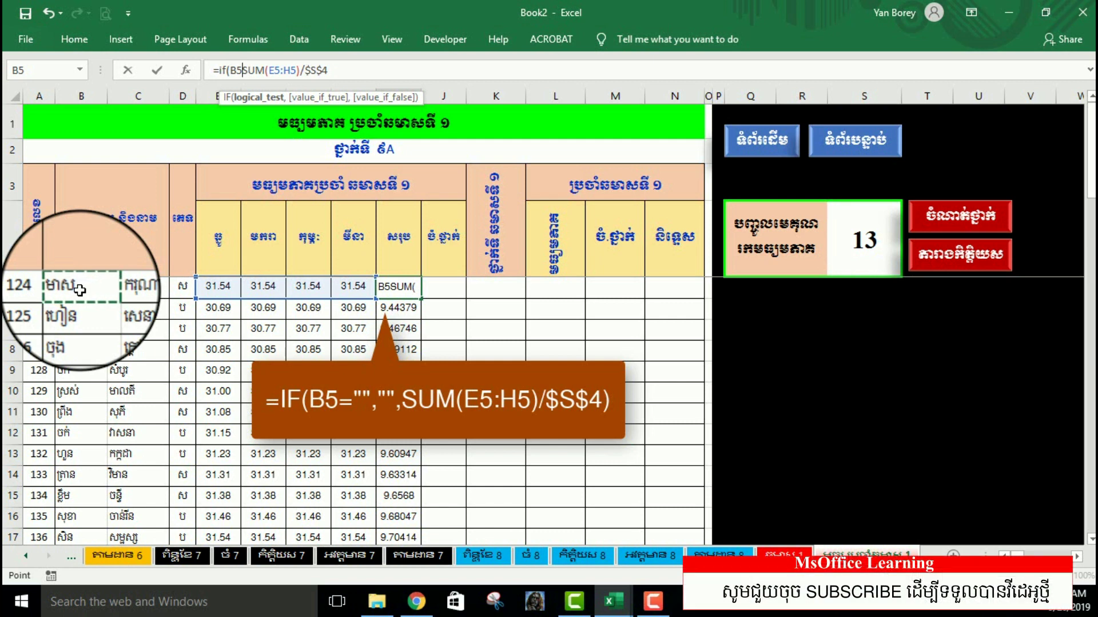
pyautogui.write('""')
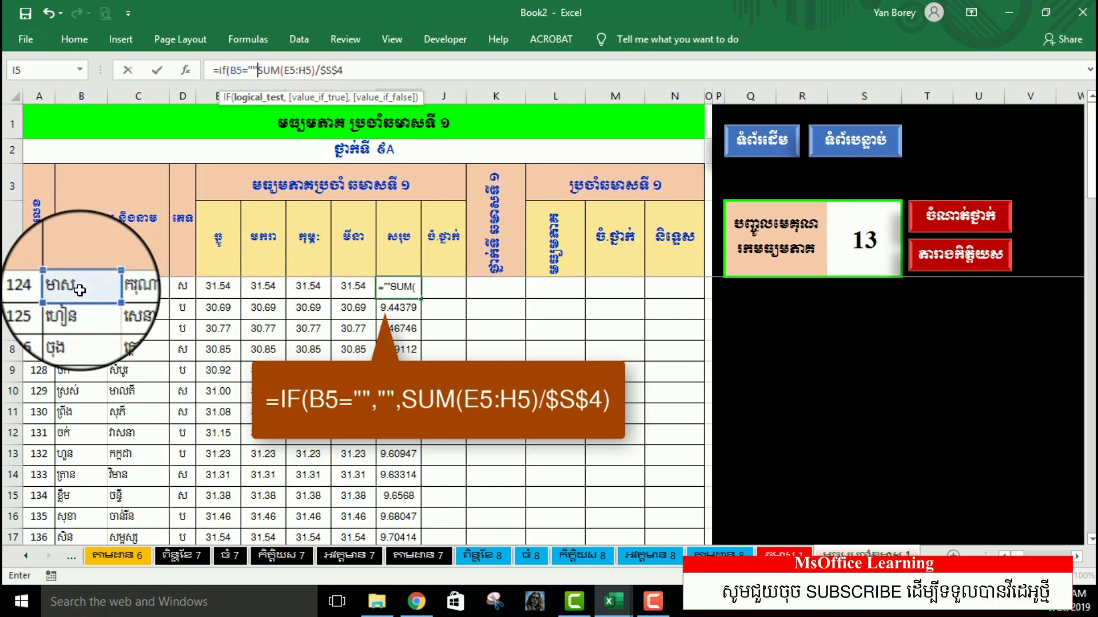
pyautogui.write(',""')
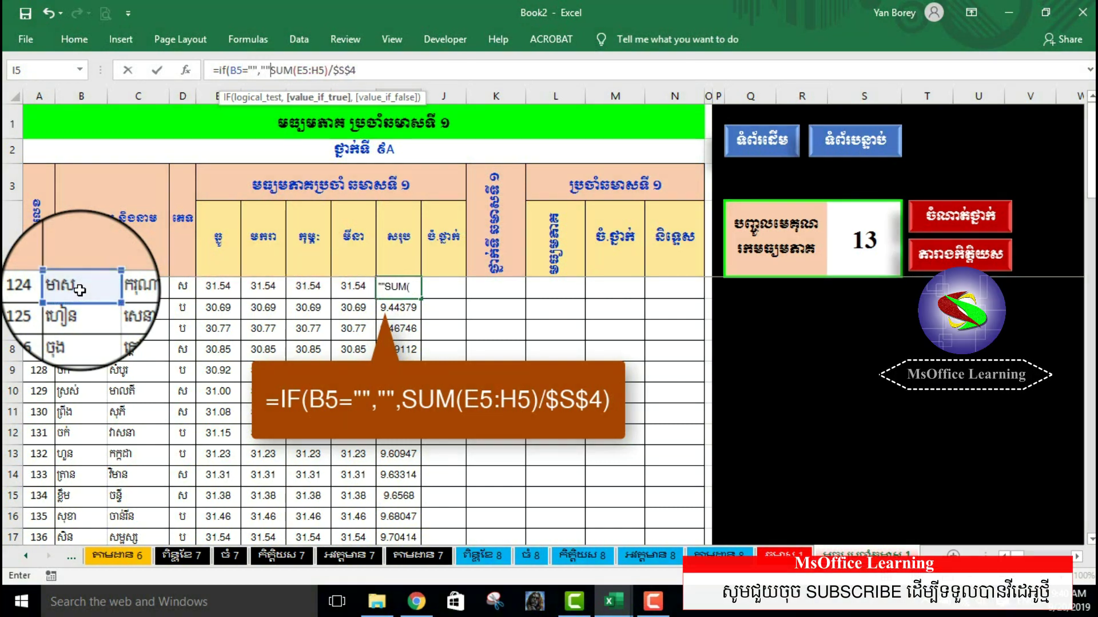
pyautogui.write(',')
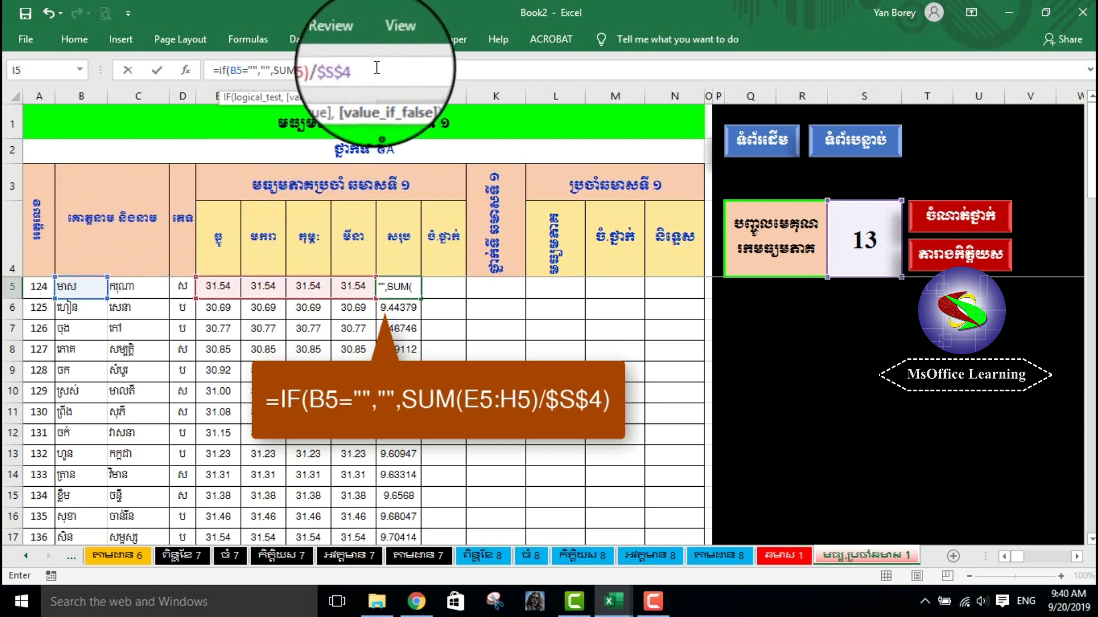
pyautogui.click(367, 71)
pyautogui.write(')')
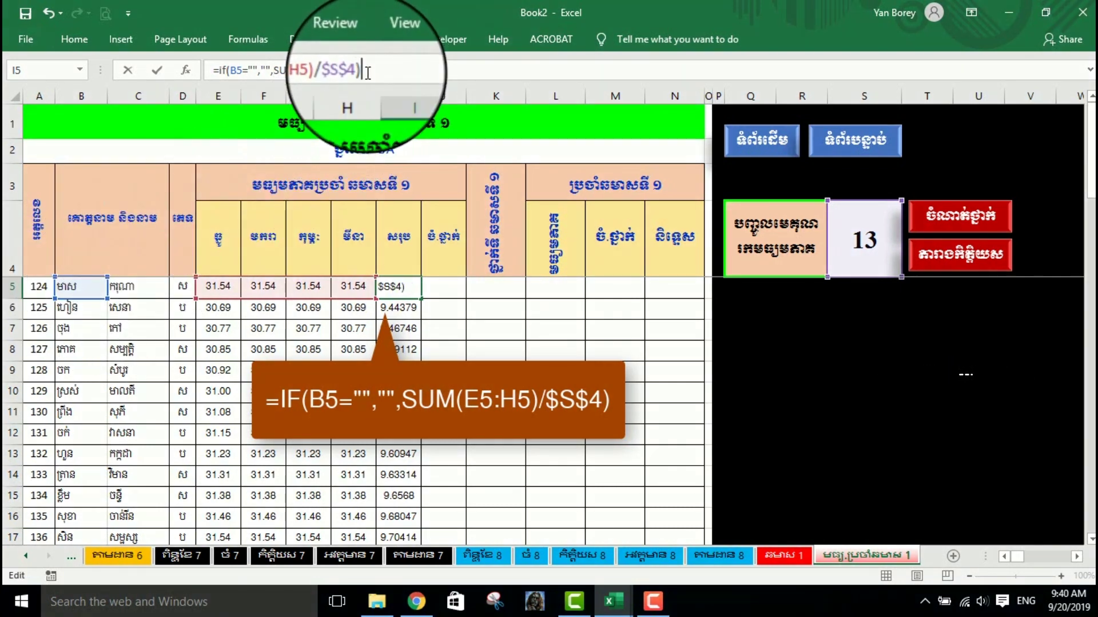
pyautogui.press('Return')
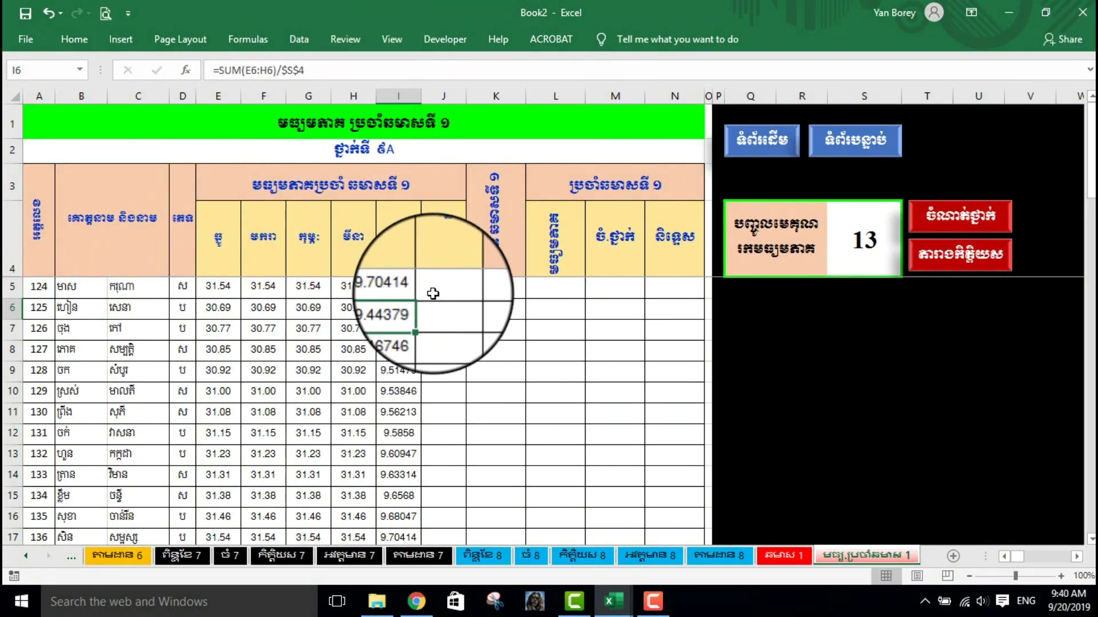
# Step: Refill the IF average formula down to I60 so empty rows stay blank
pyautogui.click(400, 288)
pyautogui.moveTo(420, 298); pyautogui.dragTo(383, 523)
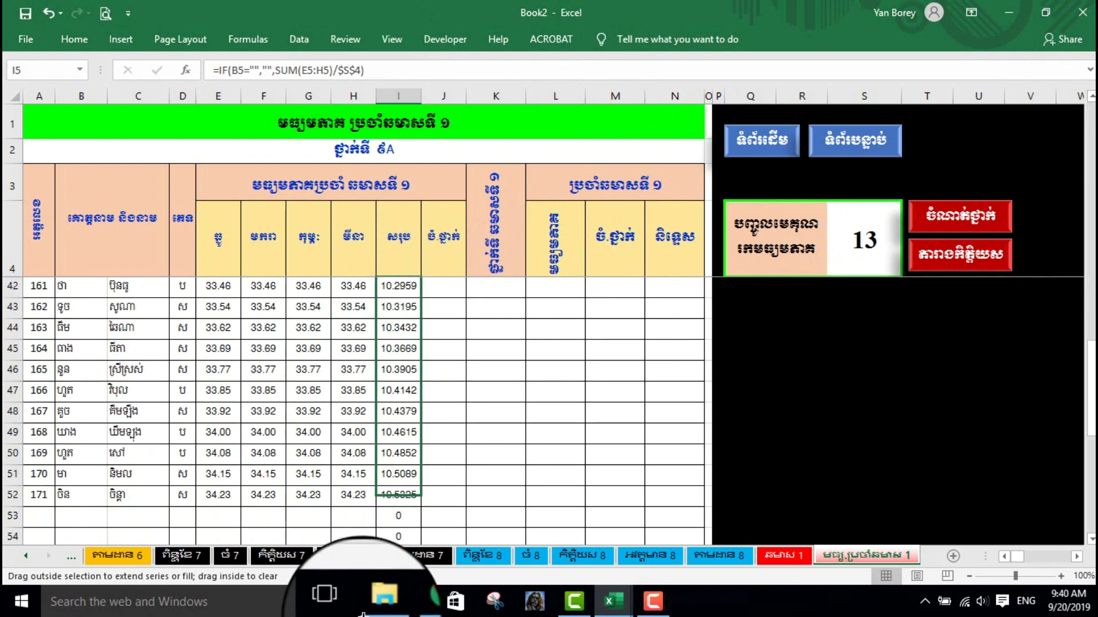
pyautogui.moveTo(383, 523); pyautogui.dragTo(391, 523)
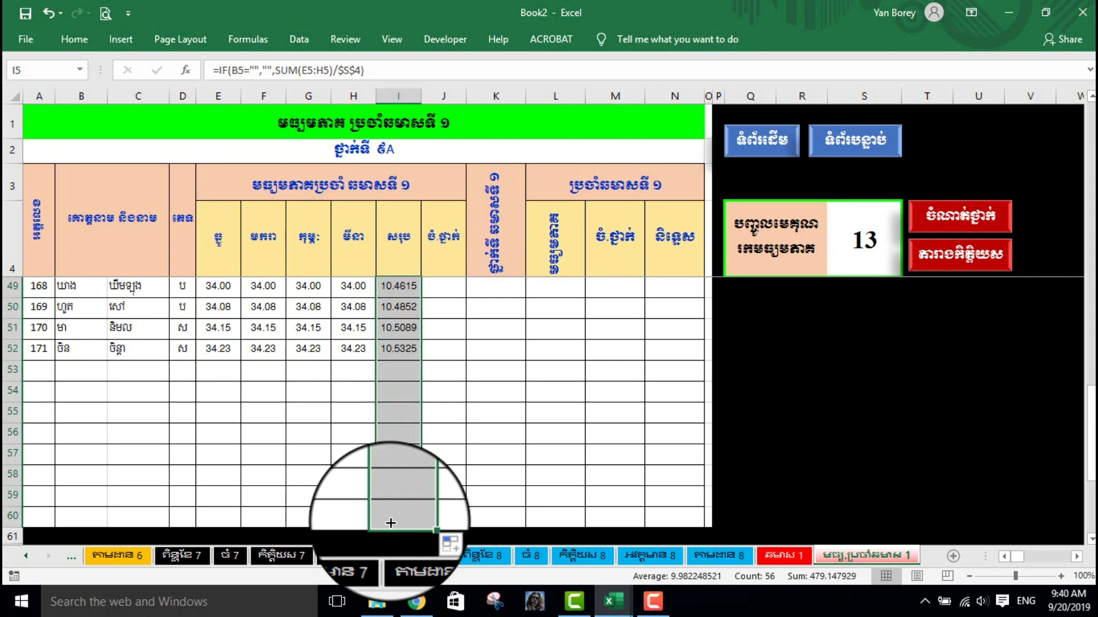
pyautogui.scroll(2, 473, 362)
pyautogui.scroll(11, 468, 367)
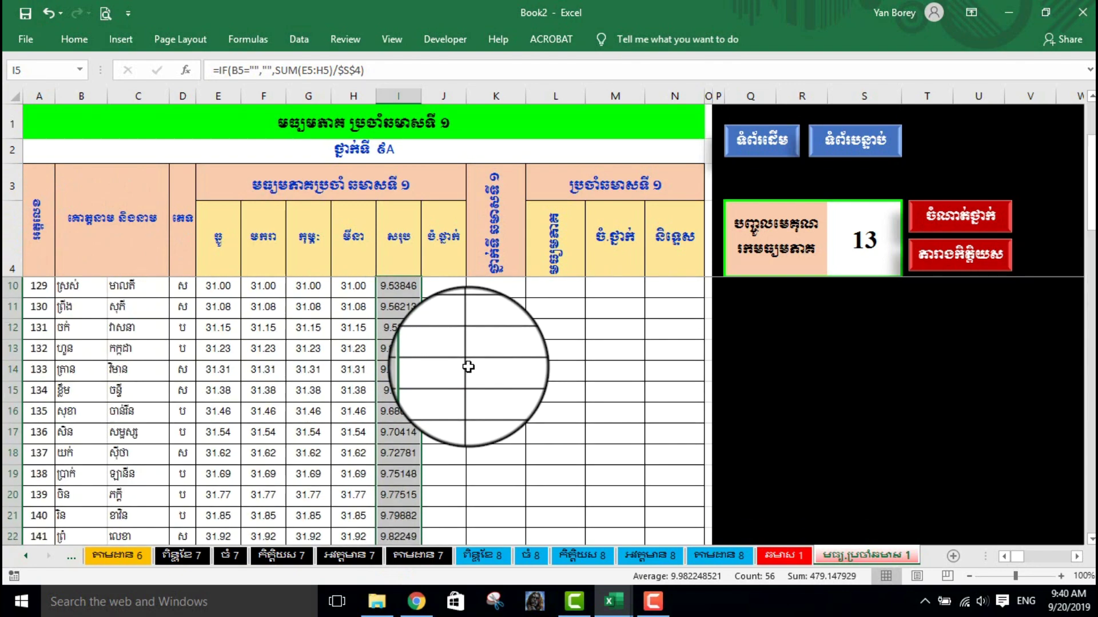
pyautogui.scroll(1, 469, 366)
pyautogui.scroll(1, 436, 296)
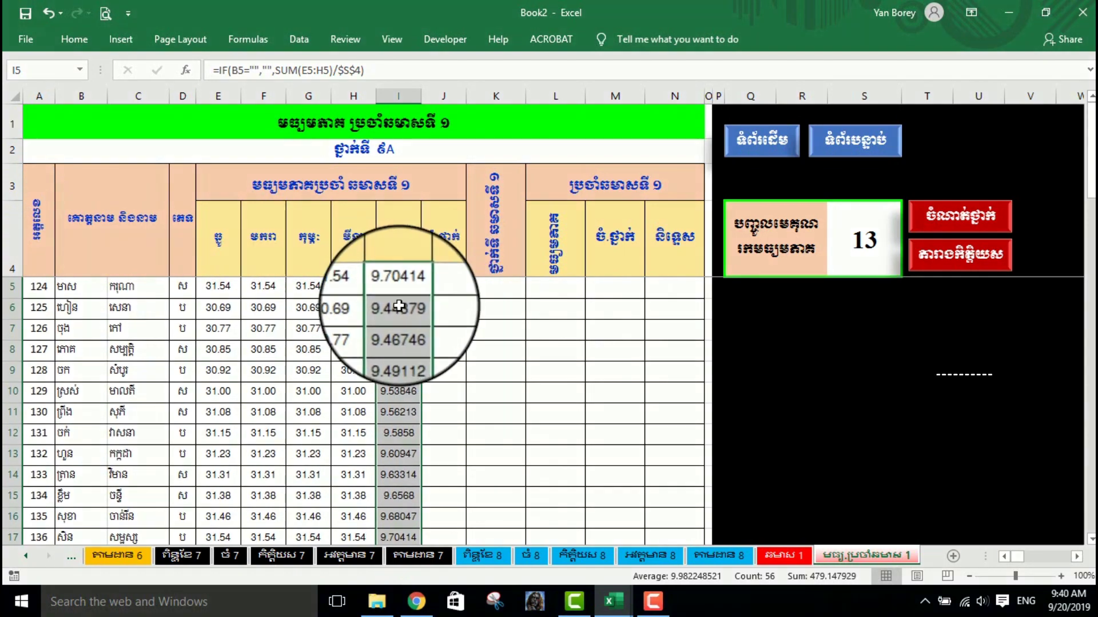
pyautogui.rightClick(399, 308)
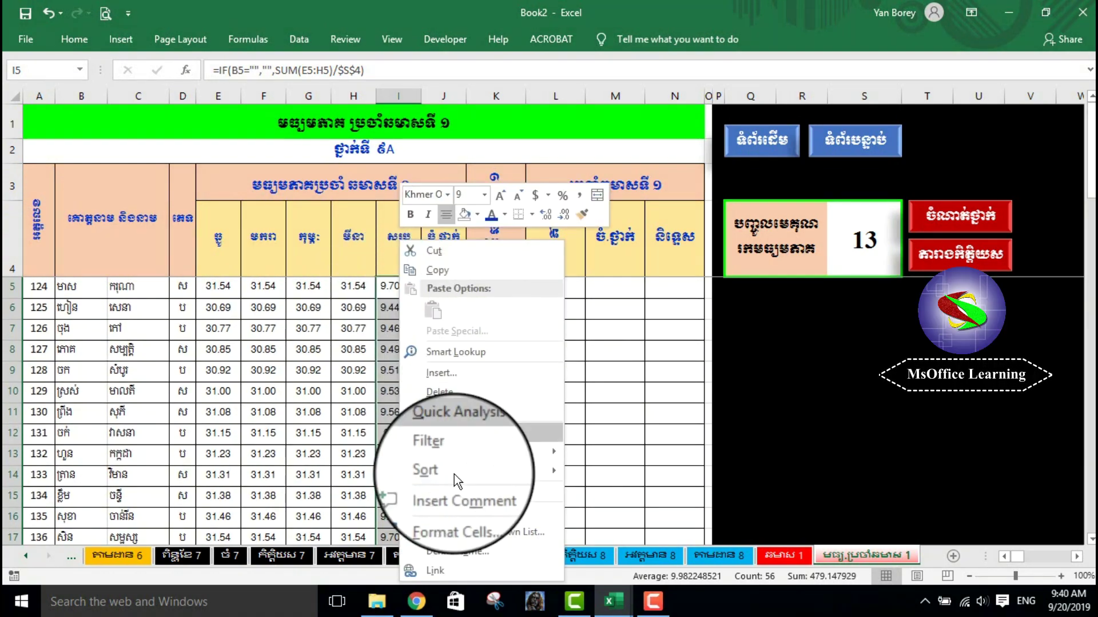
# Step: Format the column I averages as Number with 2 decimal places, in bold
pyautogui.click(458, 512)
pyautogui.click(293, 276)
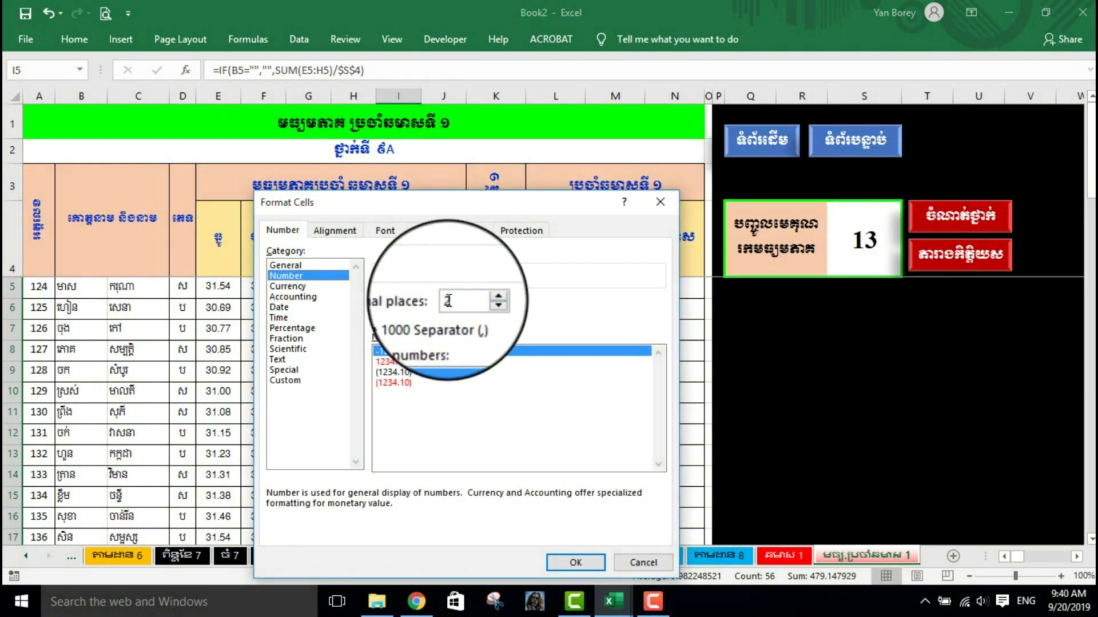
pyautogui.click(572, 565)
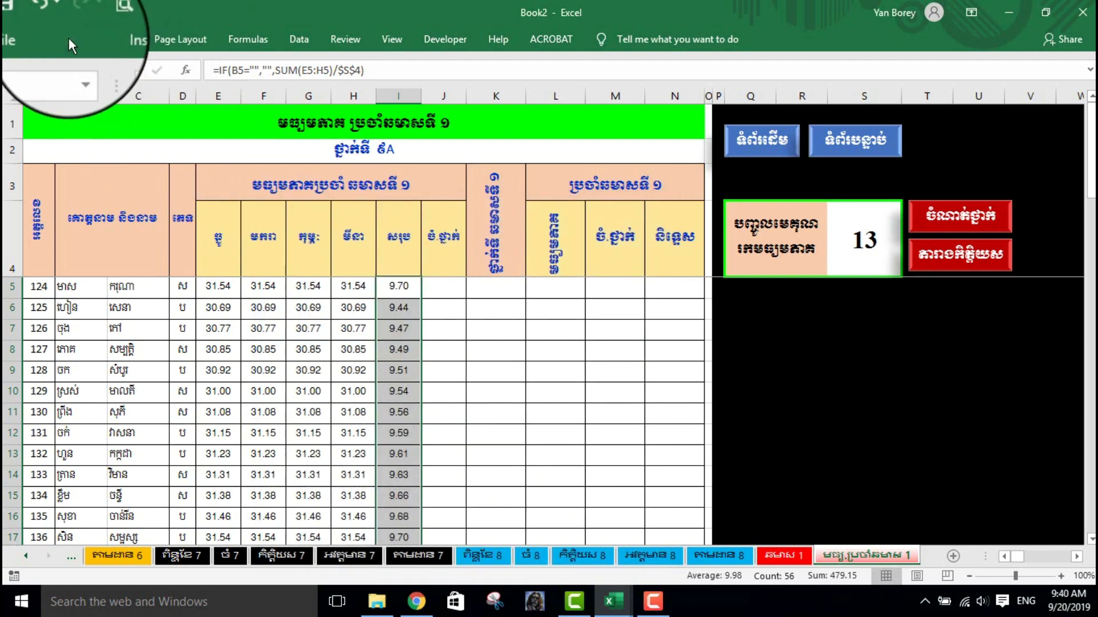
pyautogui.click(70, 38)
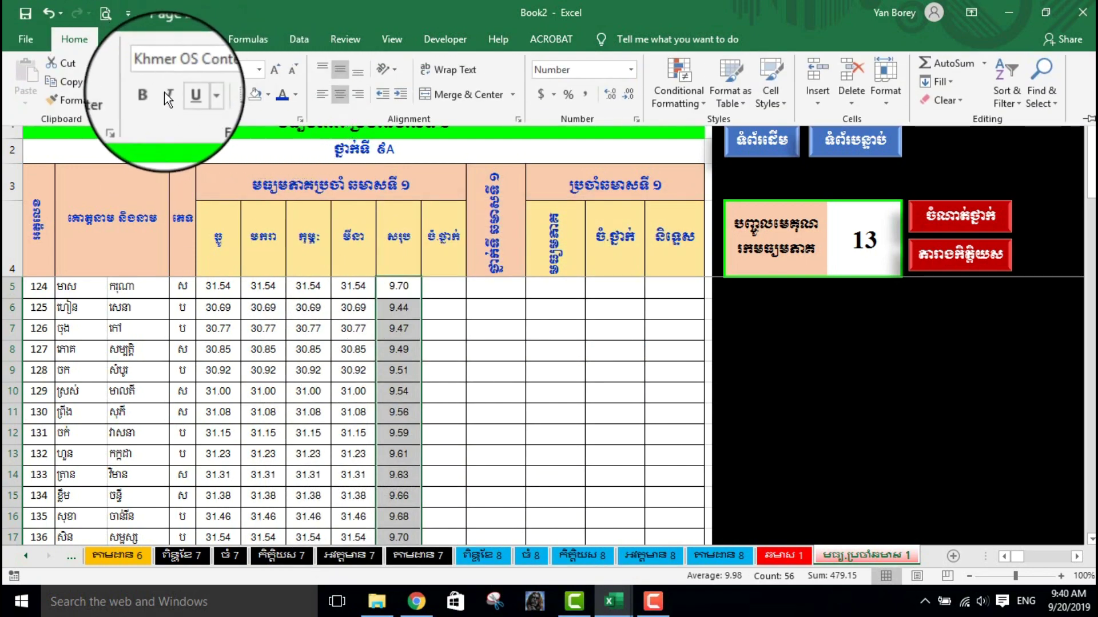
pyautogui.click(150, 95)
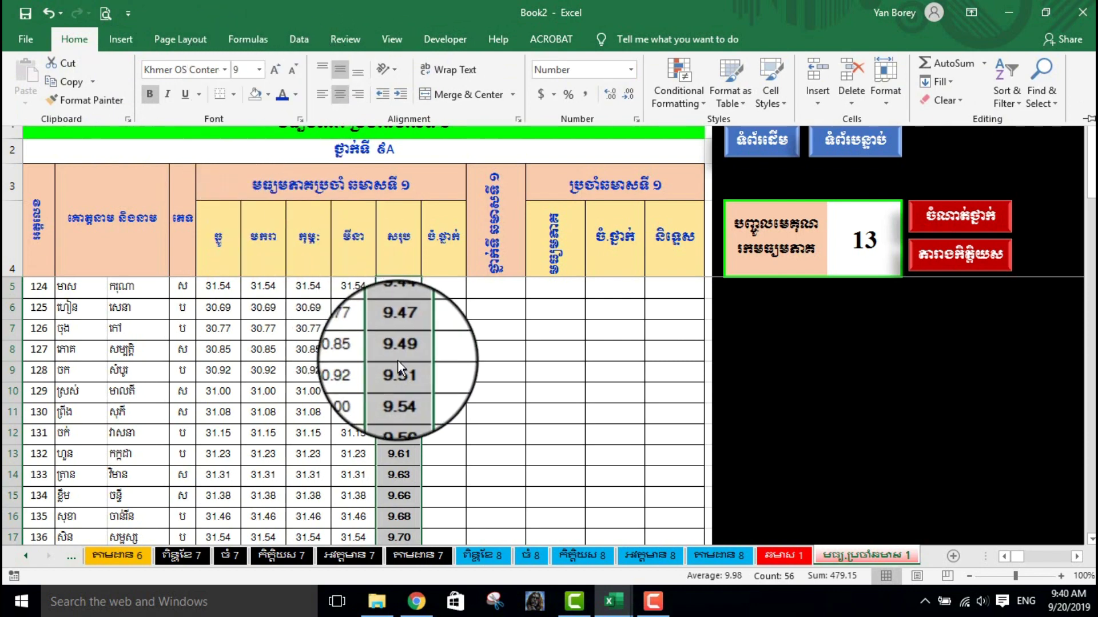
# Step: Check the formula in I6 and select the first student's monthly scores
pyautogui.scroll(-3, 427, 397)
pyautogui.scroll(-7, 427, 397)
pyautogui.scroll(-5, 427, 398)
pyautogui.scroll(5, 429, 398)
pyautogui.scroll(10, 429, 398)
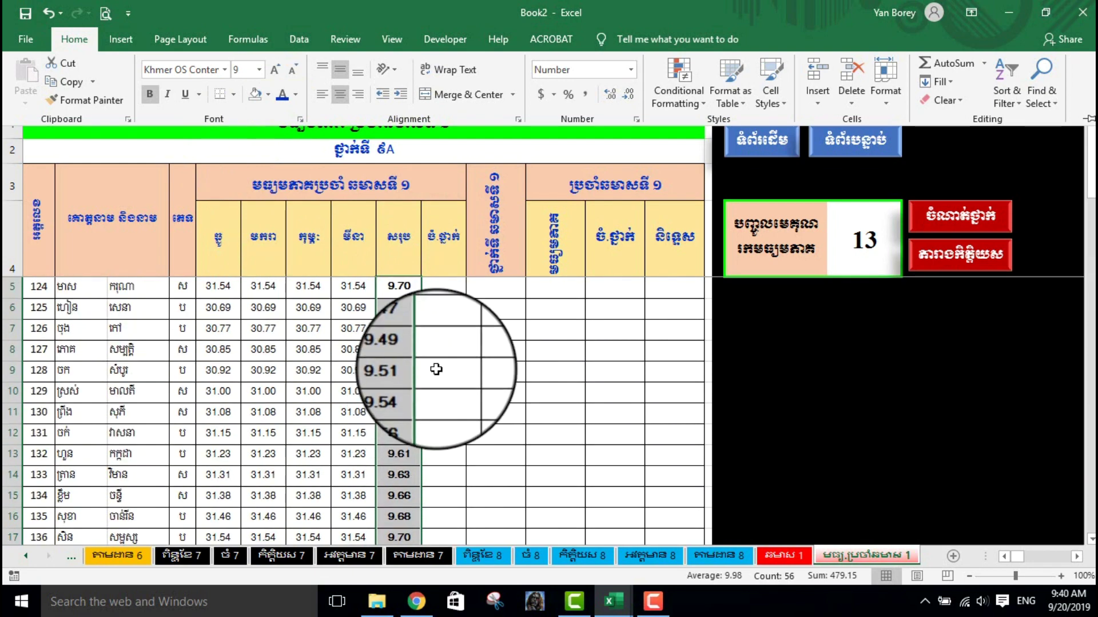
pyautogui.click(398, 307)
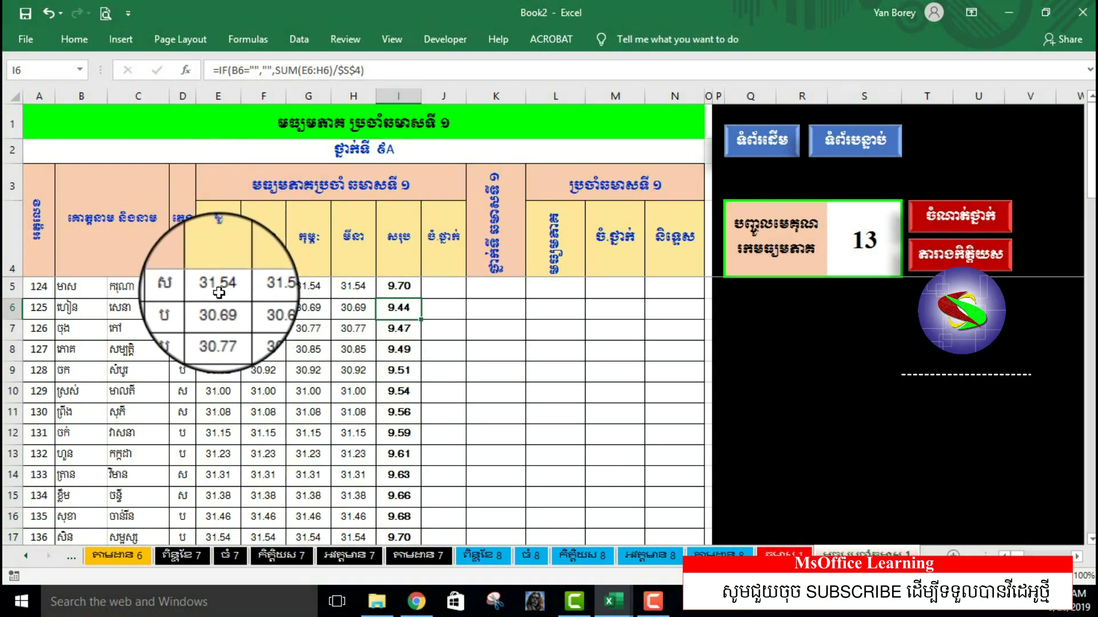
pyautogui.moveTo(222, 286)
pyautogui.mouseDown()
pyautogui.moveTo(263, 285)
pyautogui.moveTo(354, 328)
pyautogui.mouseUp()
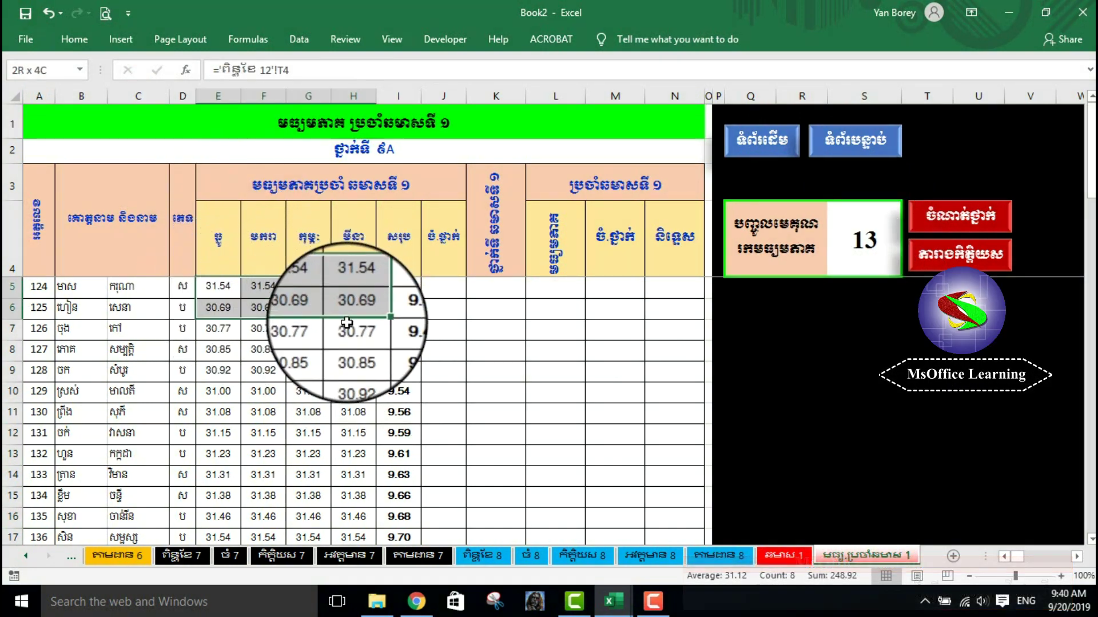
# Step: Change the divisor in S4 to 3 so averages recalculate, e.g. 42.05 and 40.92
pyautogui.click(872, 245)
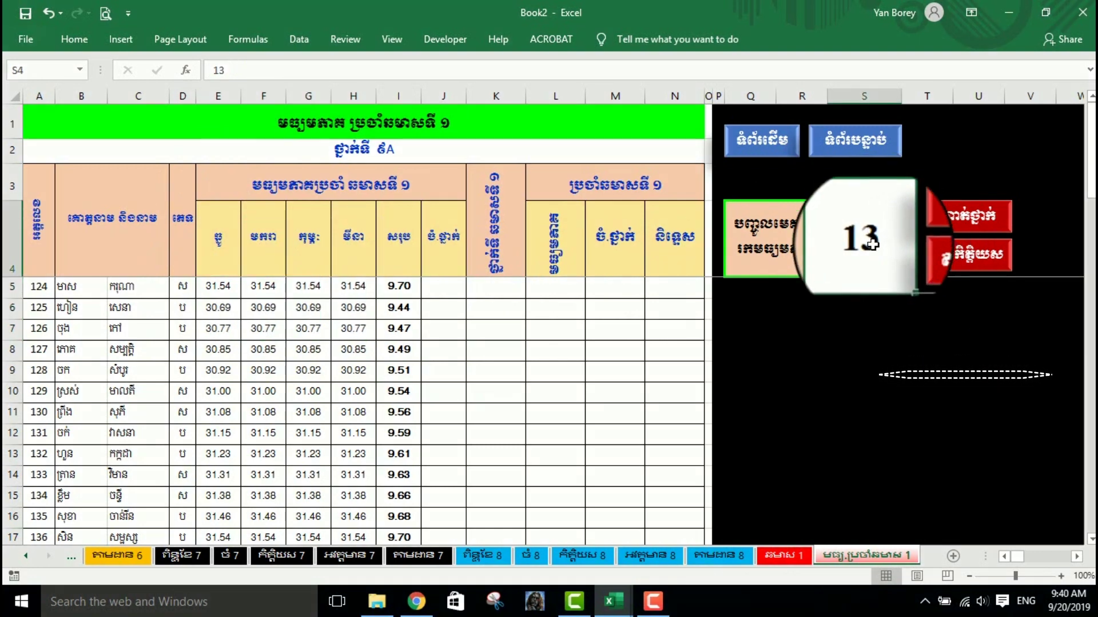
pyautogui.write('4')
pyautogui.press('Return')
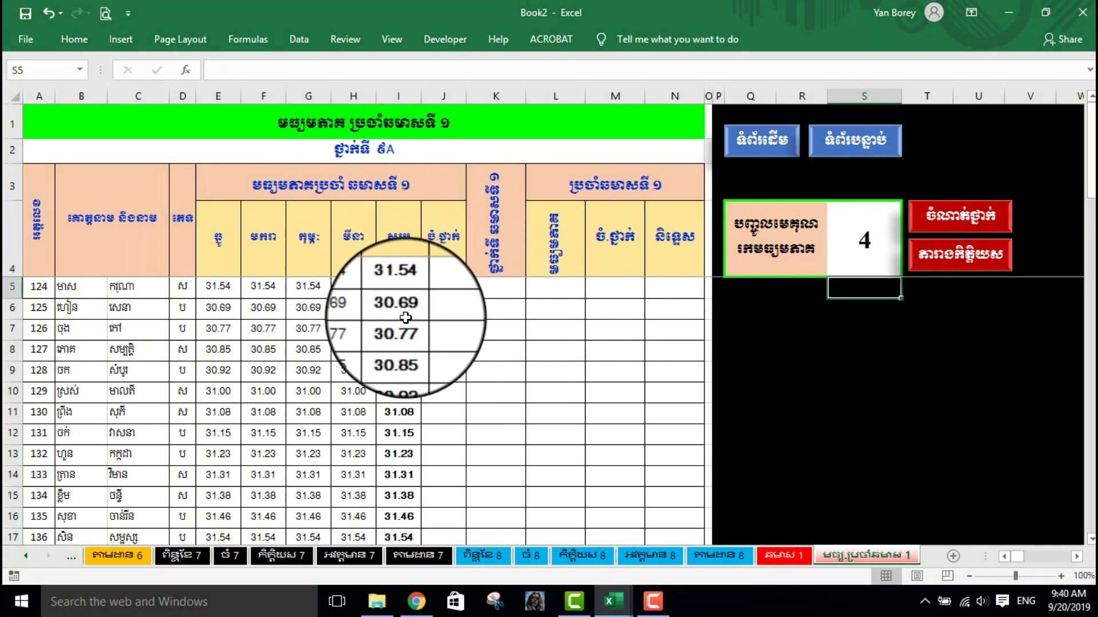
pyautogui.scroll(-1, 400, 338)
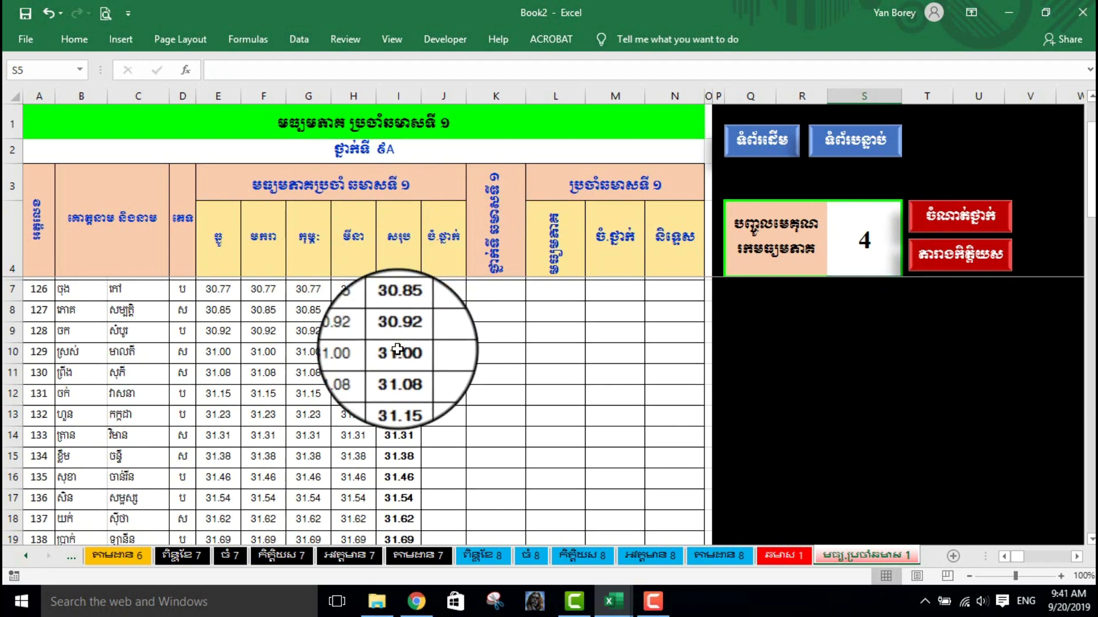
pyautogui.scroll(-8, 397, 349)
pyautogui.scroll(1, 398, 349)
pyautogui.scroll(7, 400, 348)
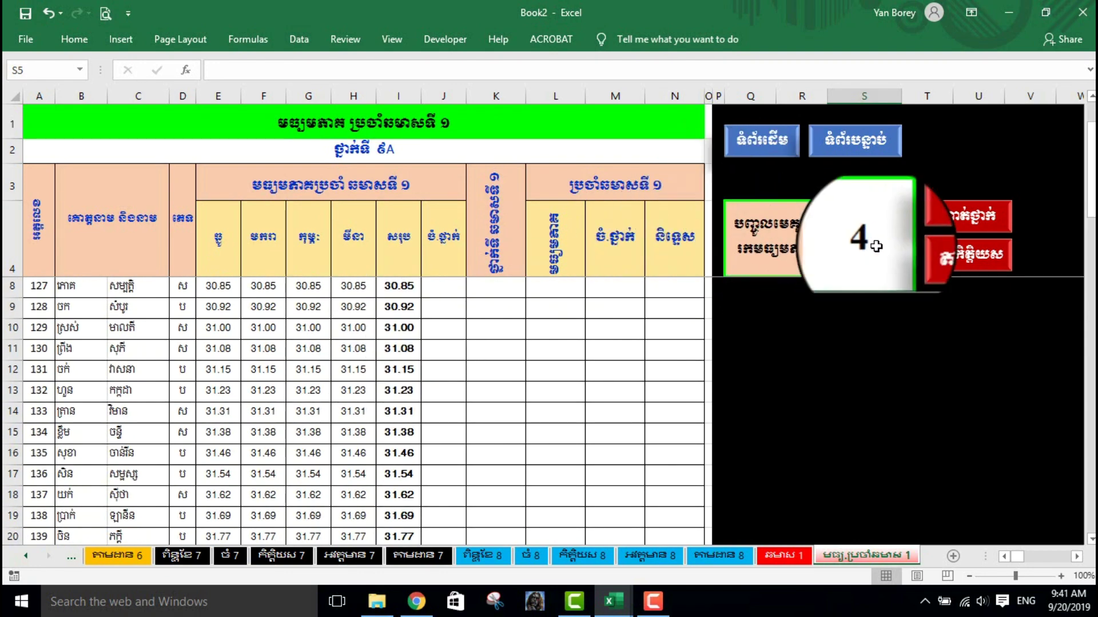
pyautogui.press('Return')
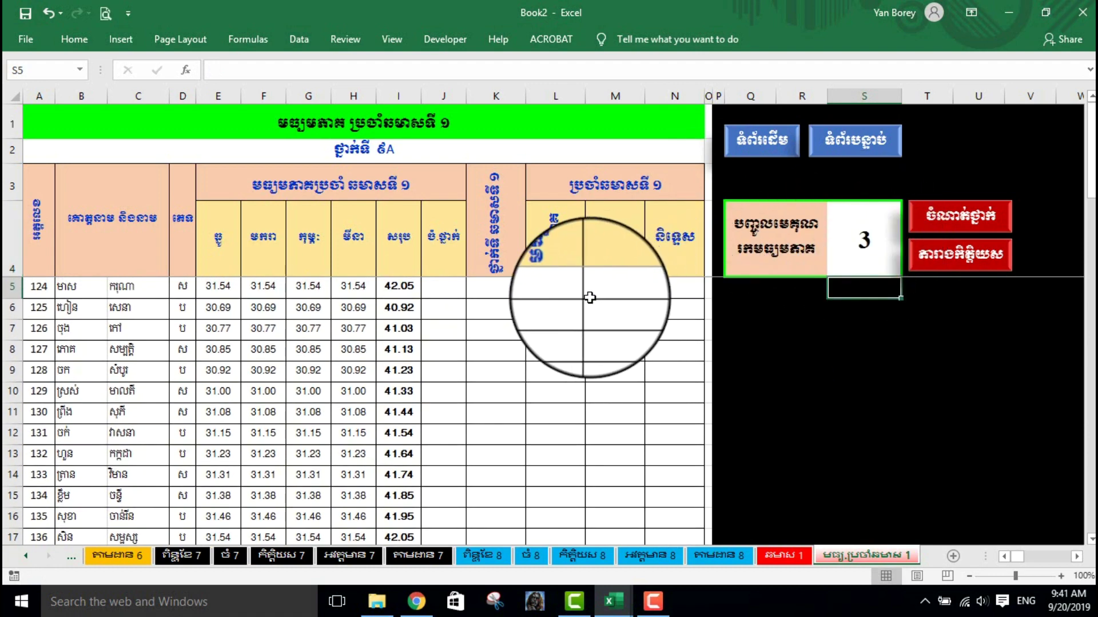
pyautogui.click(437, 285)
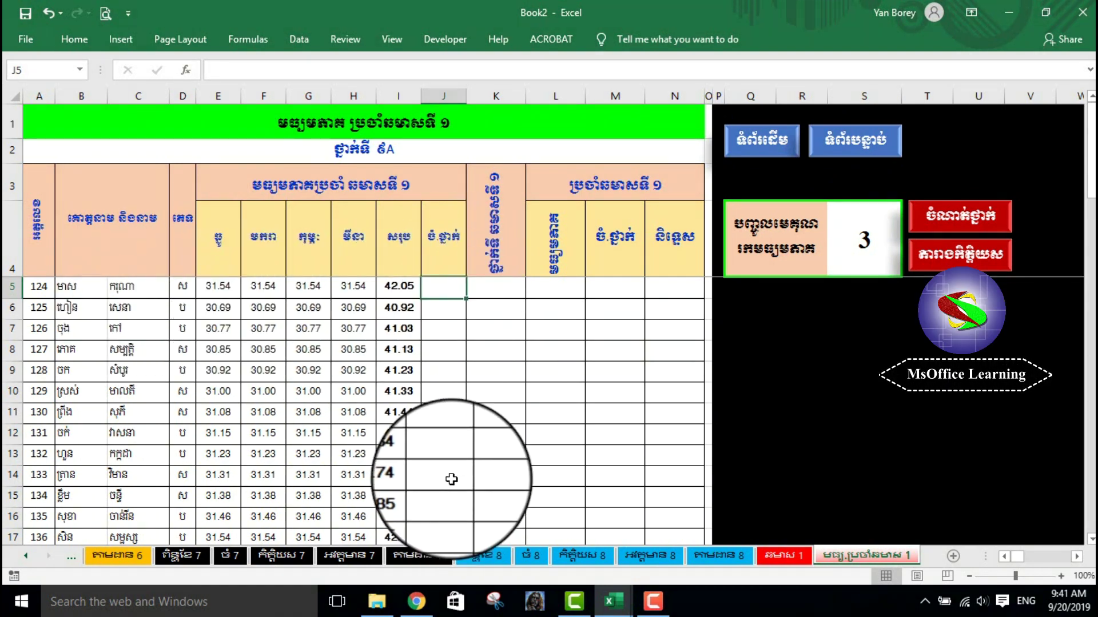
# Step: Enter =RANK(I5,$I$5:$I$60) in J5
pyautogui.write('=rank')
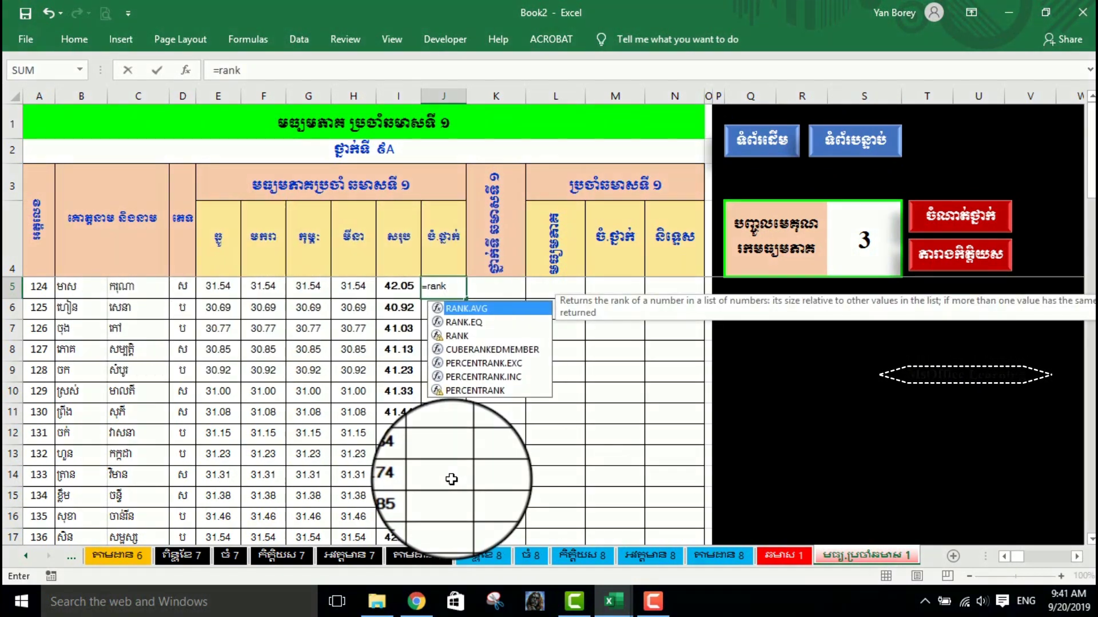
pyautogui.write('(')
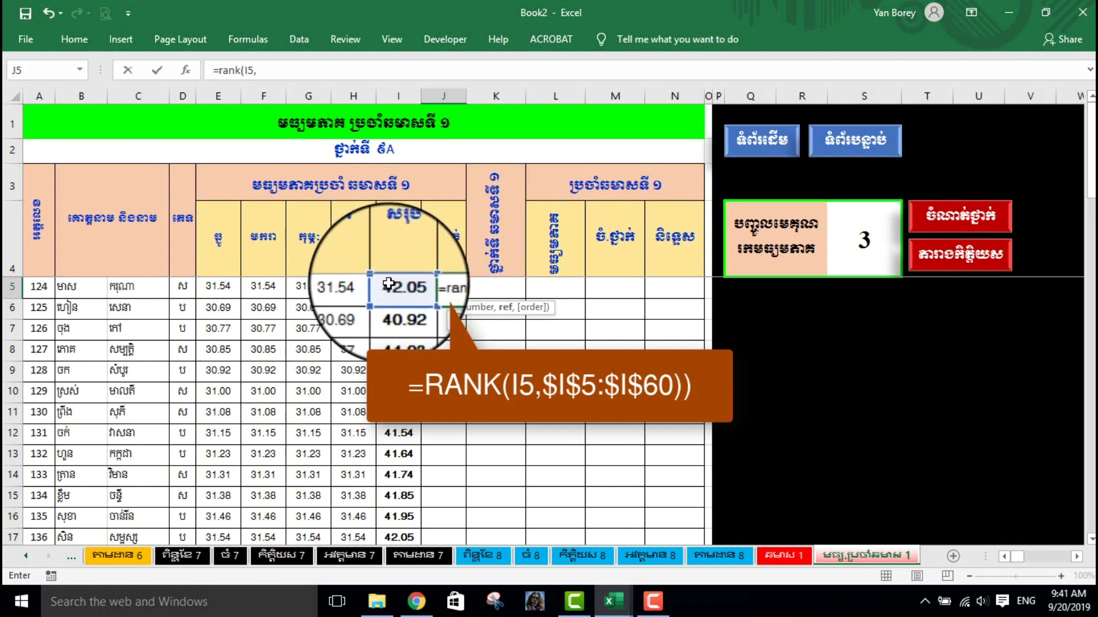
pyautogui.click(392, 283)
pyautogui.moveTo(399, 394)
pyautogui.mouseDown()
pyautogui.moveTo(403, 578)
pyautogui.moveTo(399, 521)
pyautogui.mouseUp()
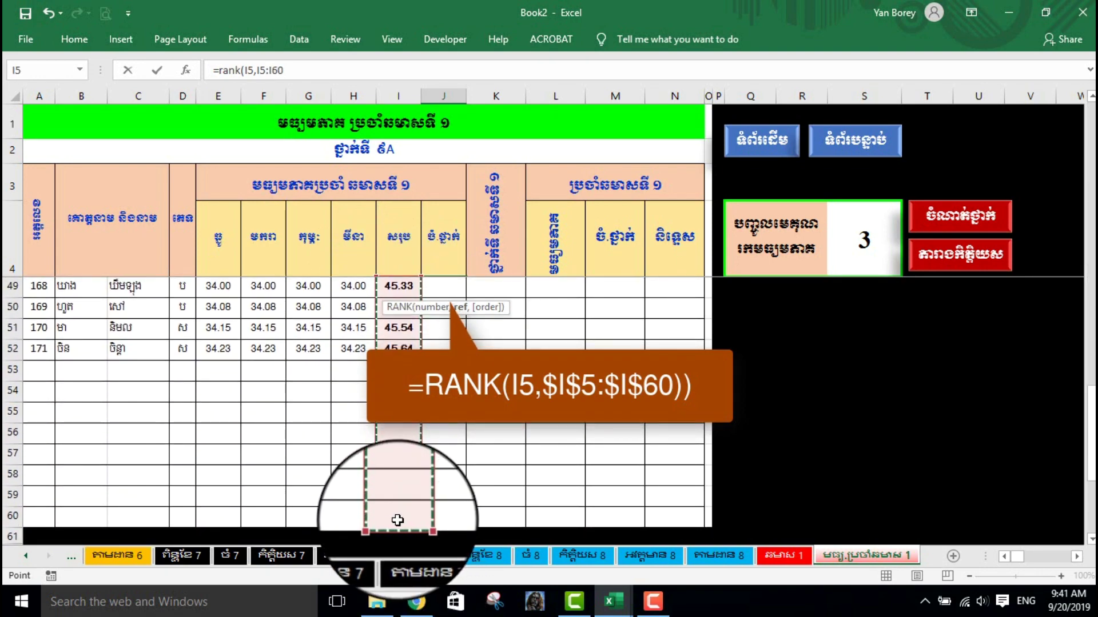
pyautogui.press('F4')
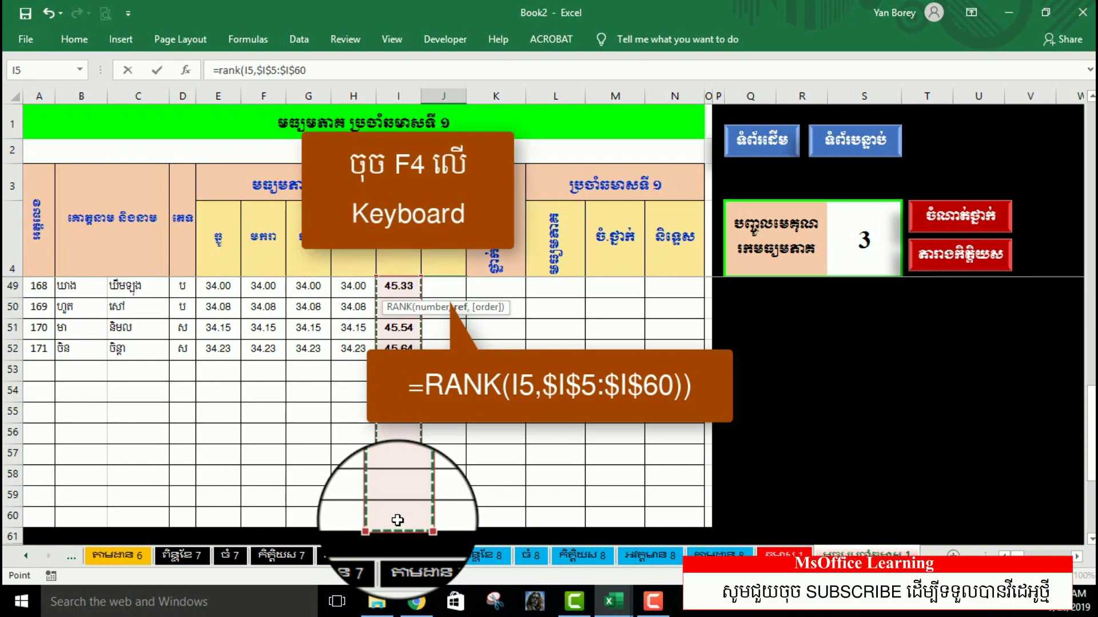
pyautogui.press('Return')
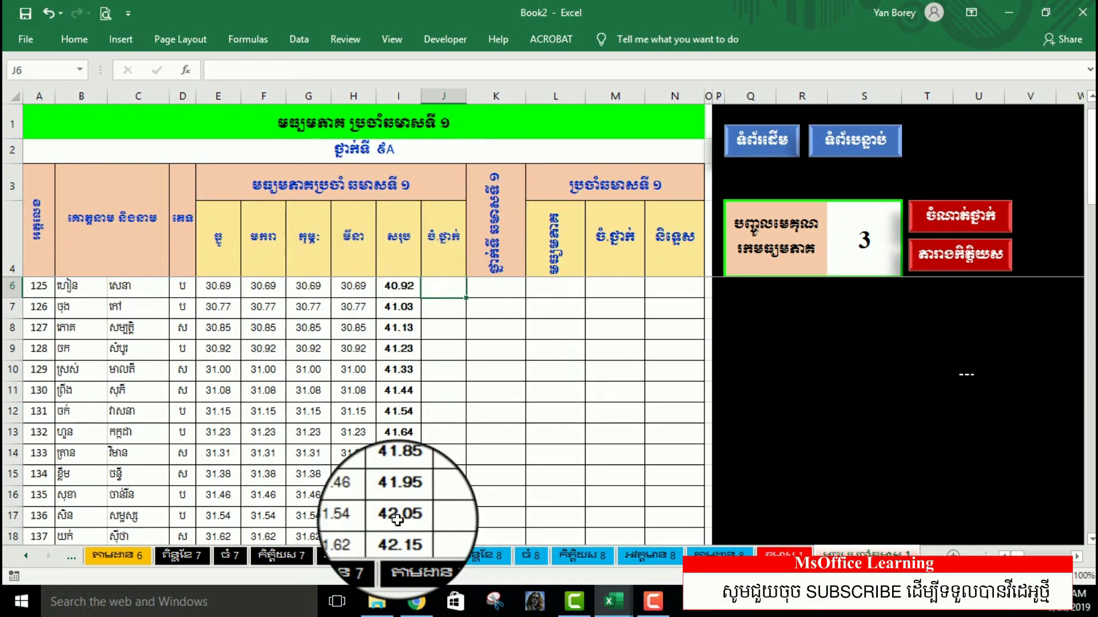
pyautogui.scroll(-3, 398, 520)
pyautogui.scroll(4, 417, 522)
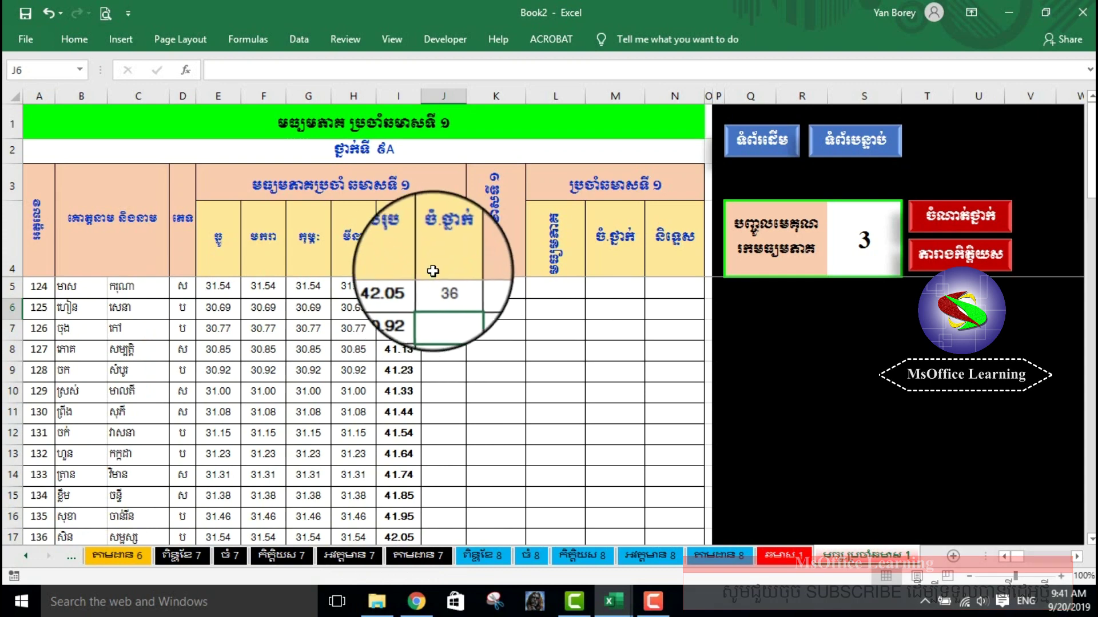
# Step: Fill the rank formula down to J60, then start editing J5 again
pyautogui.click(442, 288)
pyautogui.moveTo(466, 298); pyautogui.dragTo(458, 595)
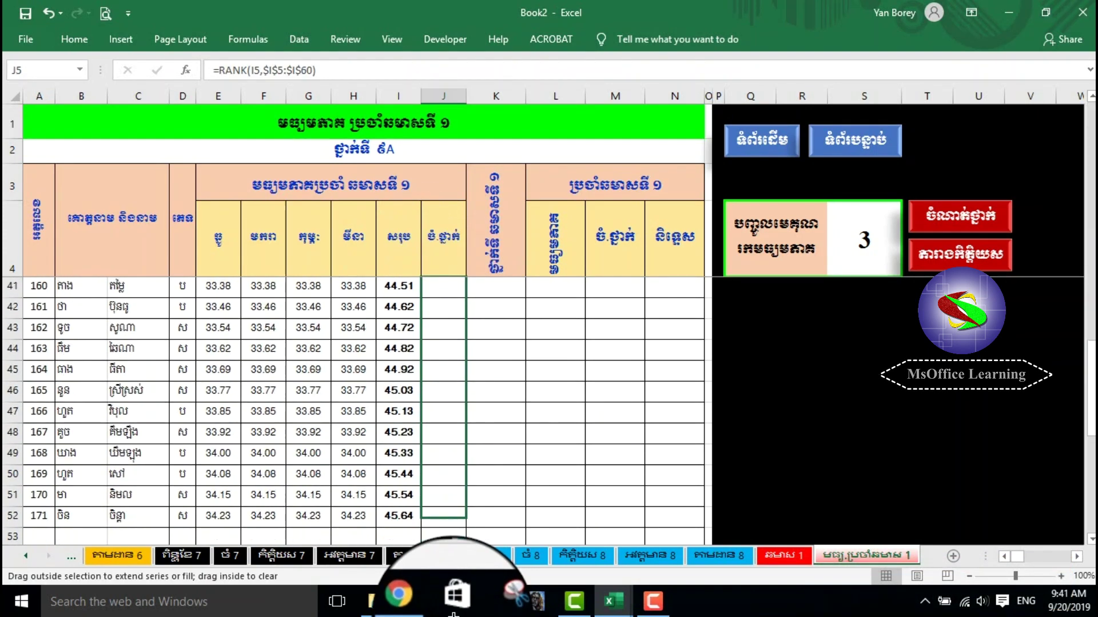
pyautogui.moveTo(457, 595); pyautogui.dragTo(440, 510)
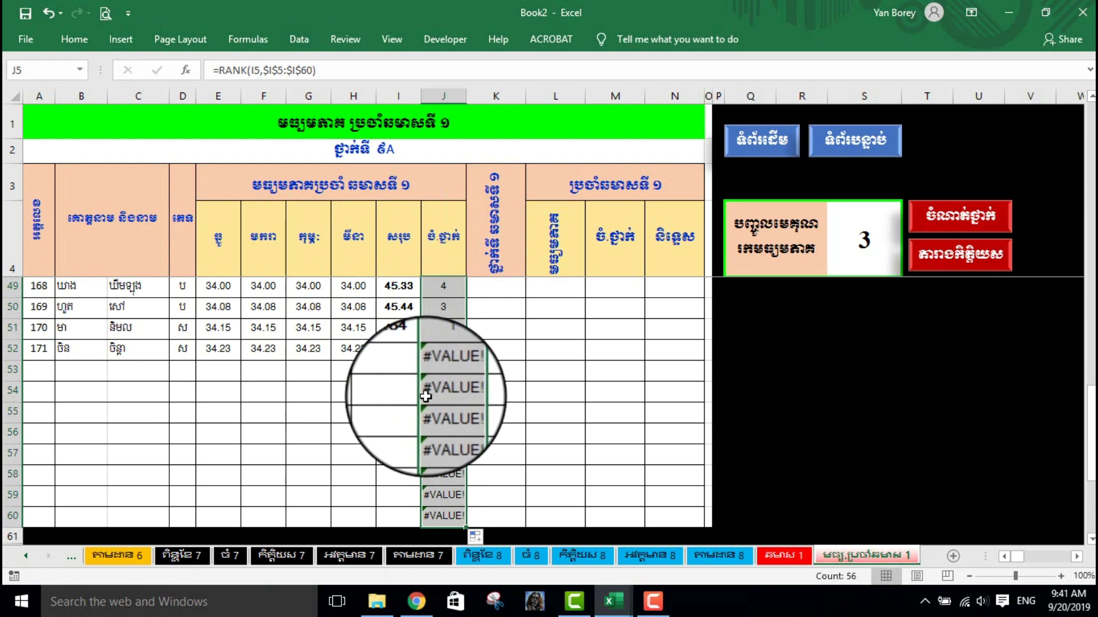
pyautogui.scroll(6, 426, 395)
pyautogui.scroll(9, 426, 397)
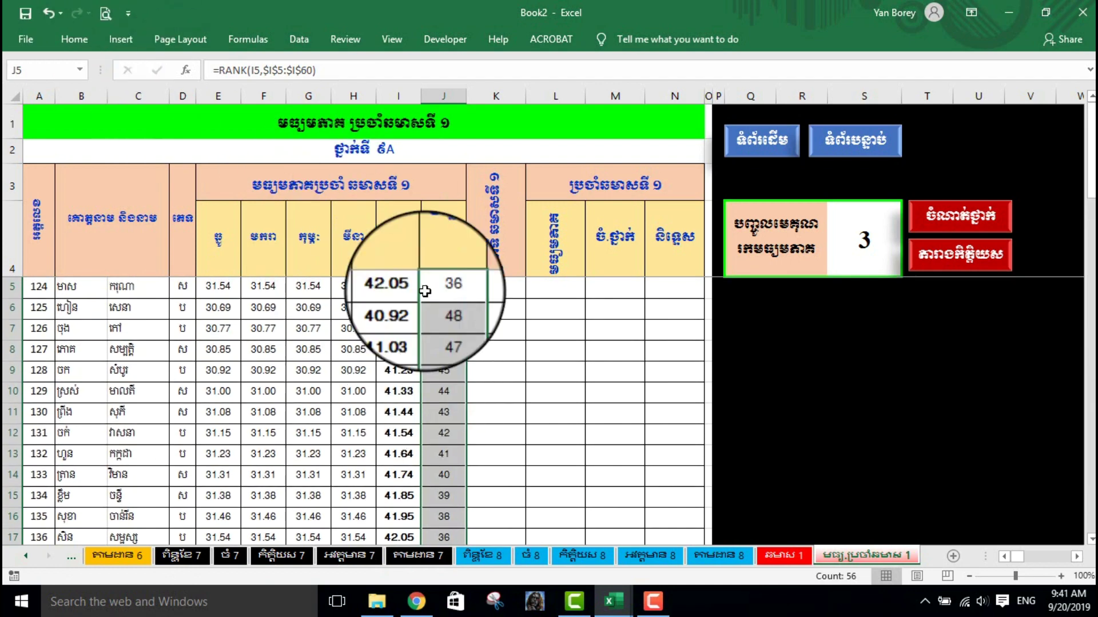
pyautogui.click(479, 341)
pyautogui.click(443, 286)
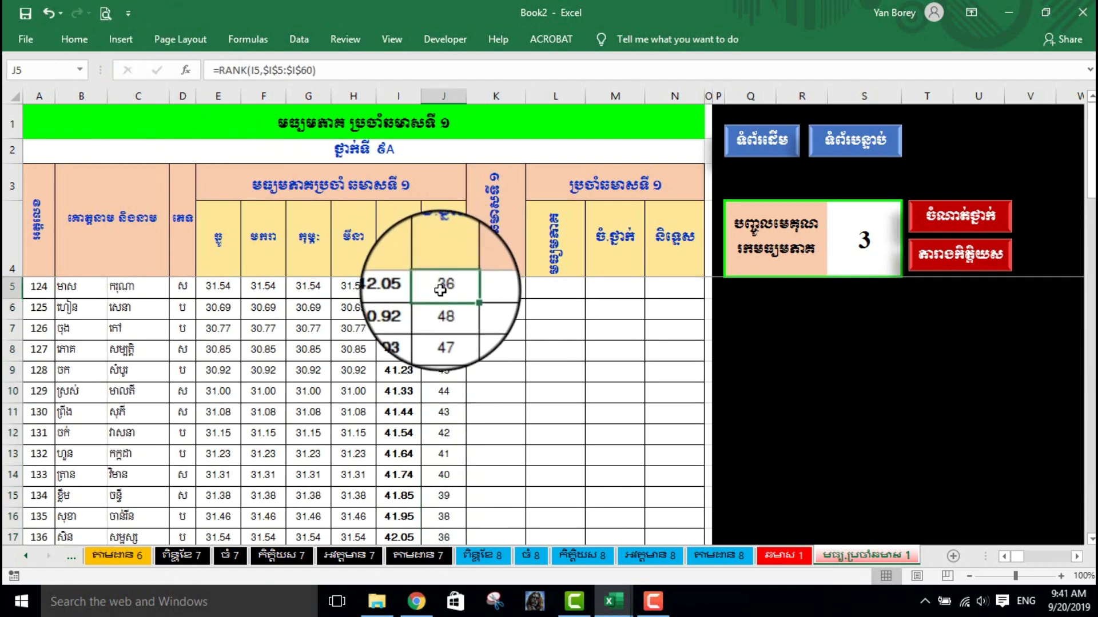
pyautogui.click(220, 70)
pyautogui.write('if(')
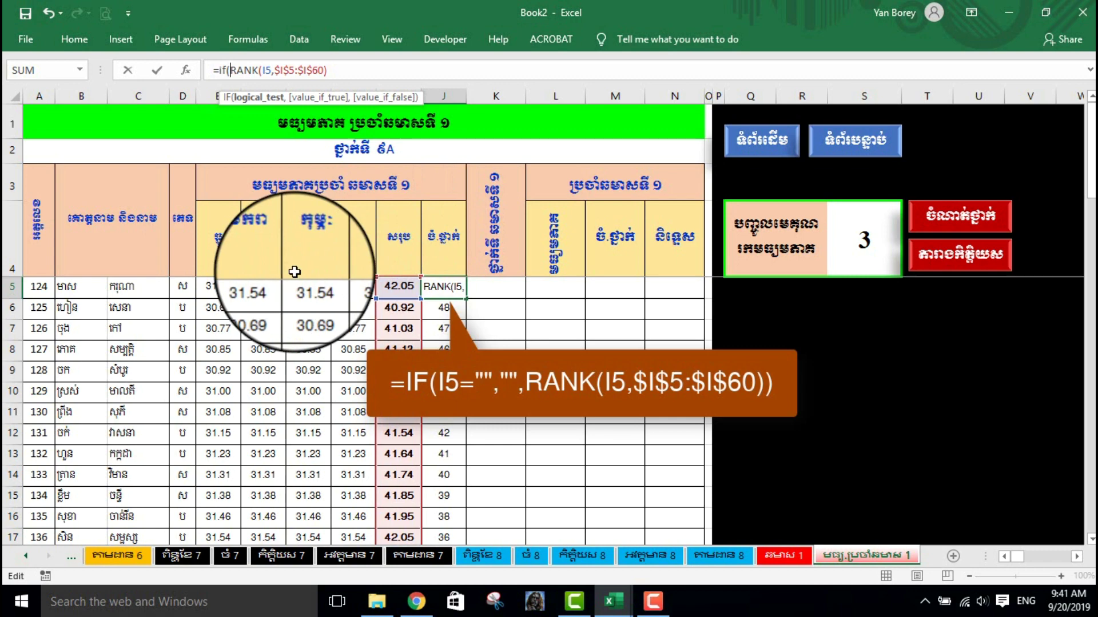
# Step: Change J5 to =IF(I5="","",RANK(I5,$I$5:$I$60)) and fill it down to J60
pyautogui.scroll(-3, 400, 321)
pyautogui.scroll(-7, 368, 340)
pyautogui.scroll(-7, 368, 340)
pyautogui.scroll(8, 368, 340)
pyautogui.scroll(10, 368, 340)
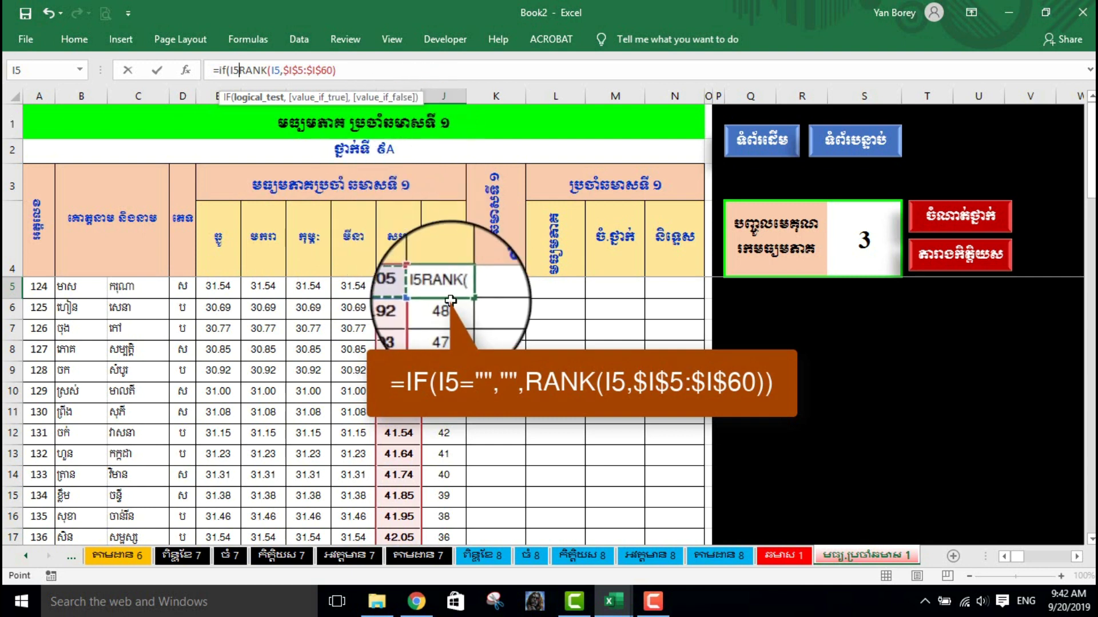
pyautogui.write('=')
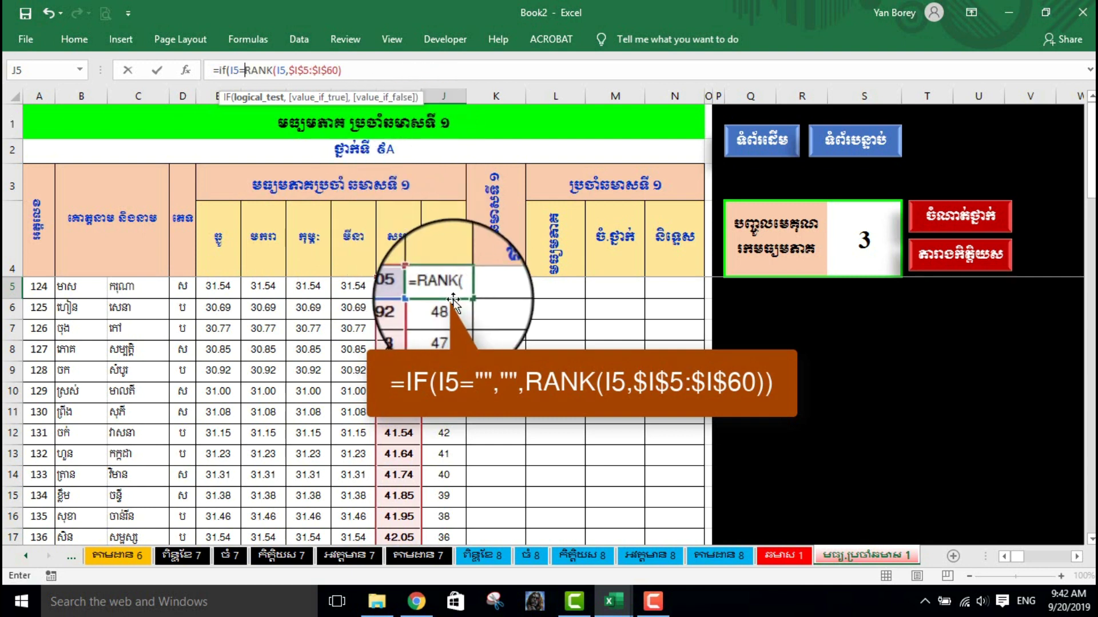
pyautogui.write('"","')
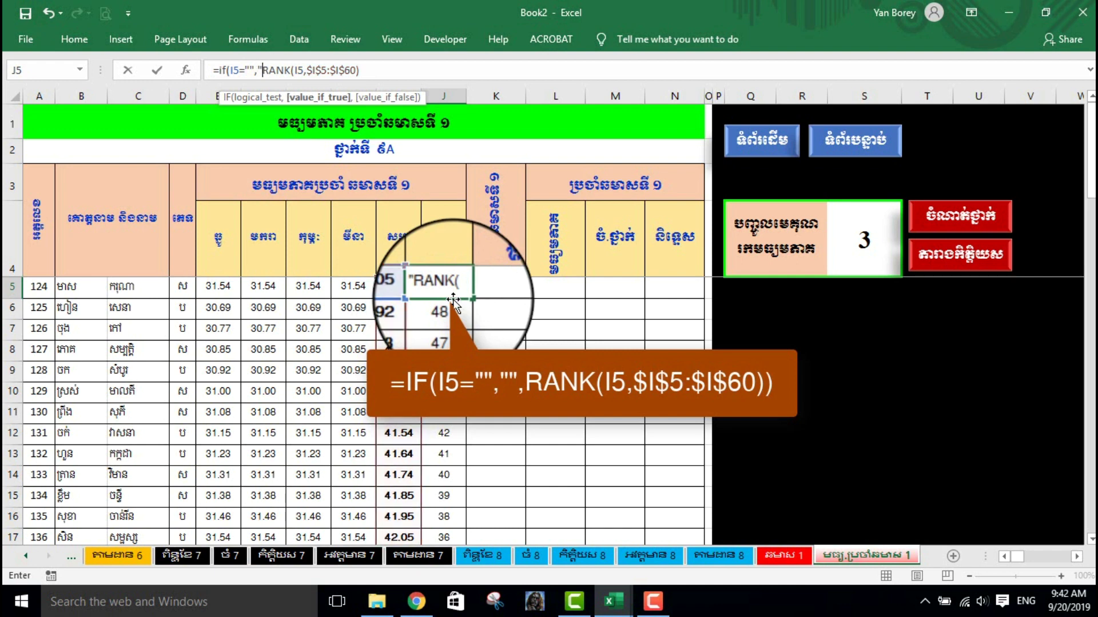
pyautogui.write('",')
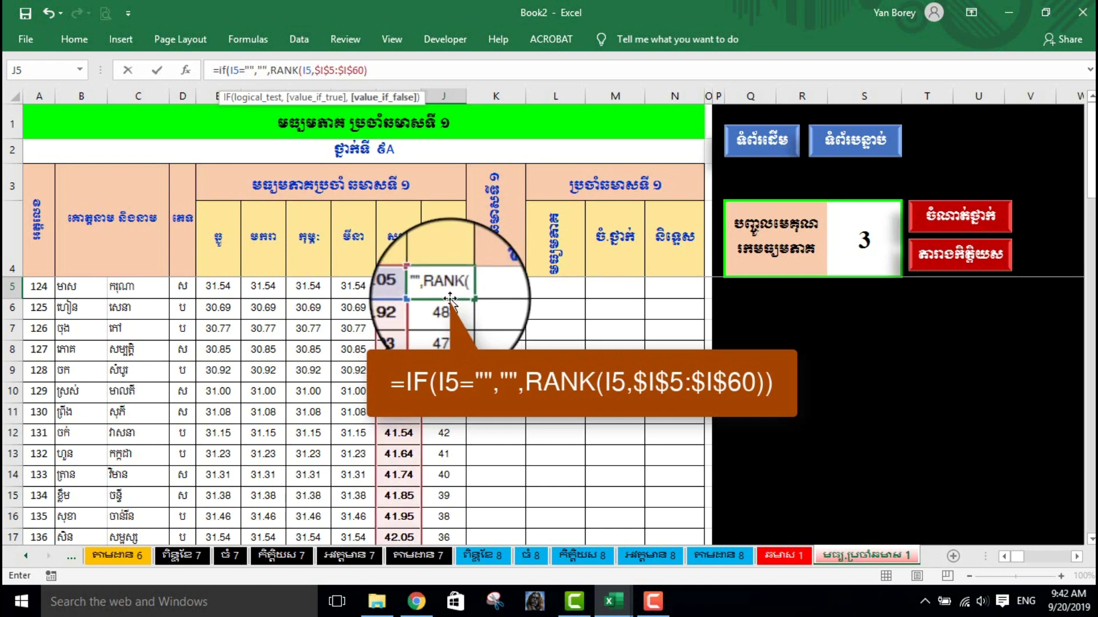
pyautogui.click(391, 67)
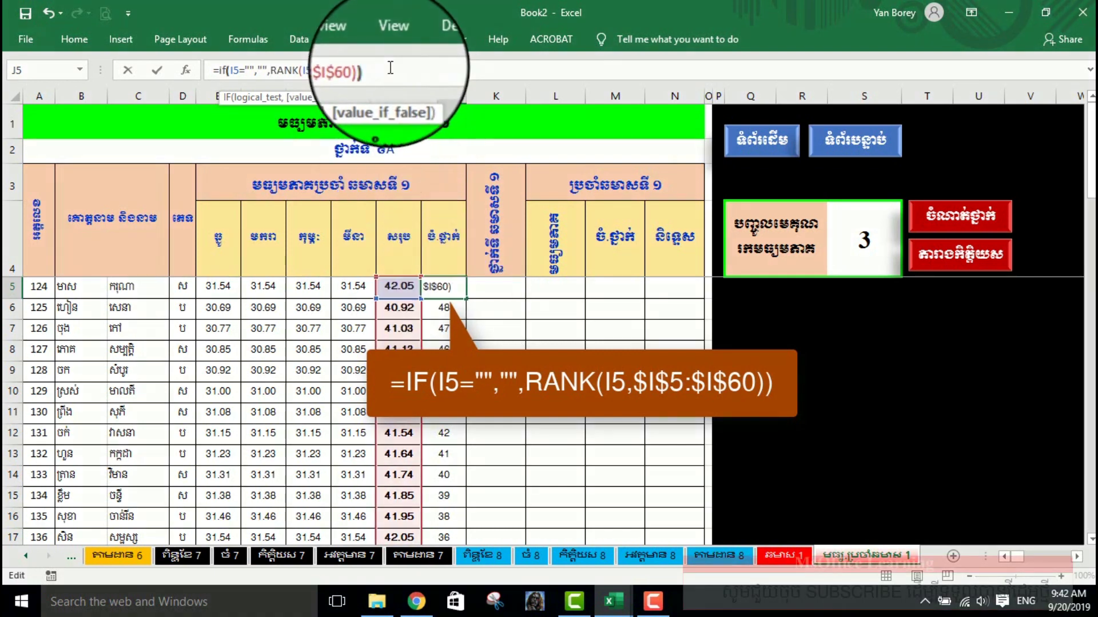
pyautogui.write(')')
pyautogui.press('Return')
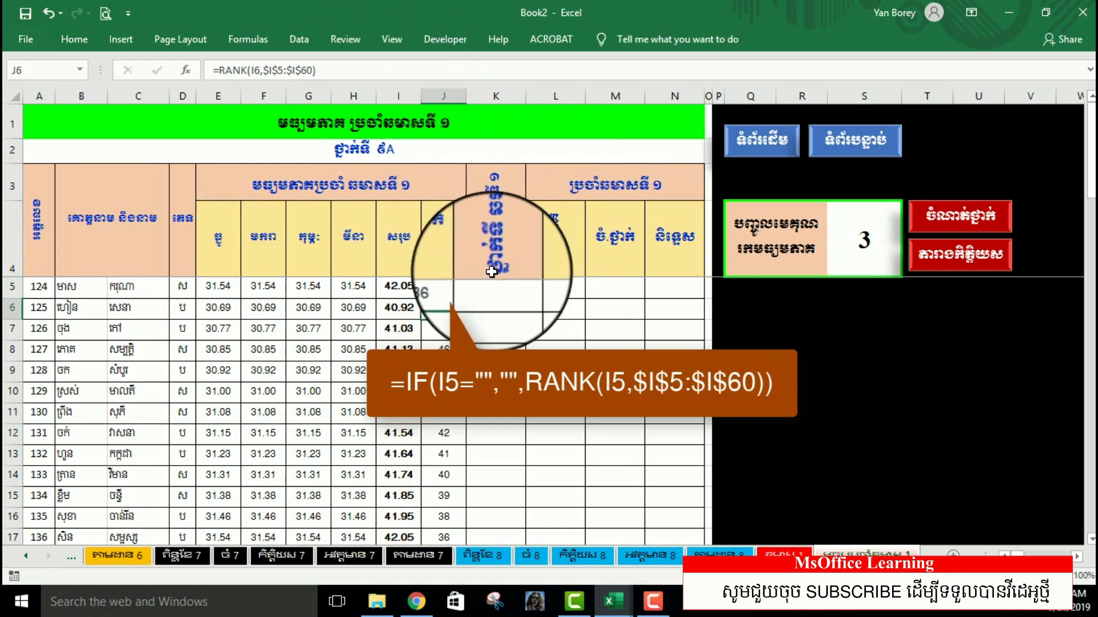
pyautogui.click(443, 286)
pyautogui.moveTo(466, 297); pyautogui.dragTo(444, 526)
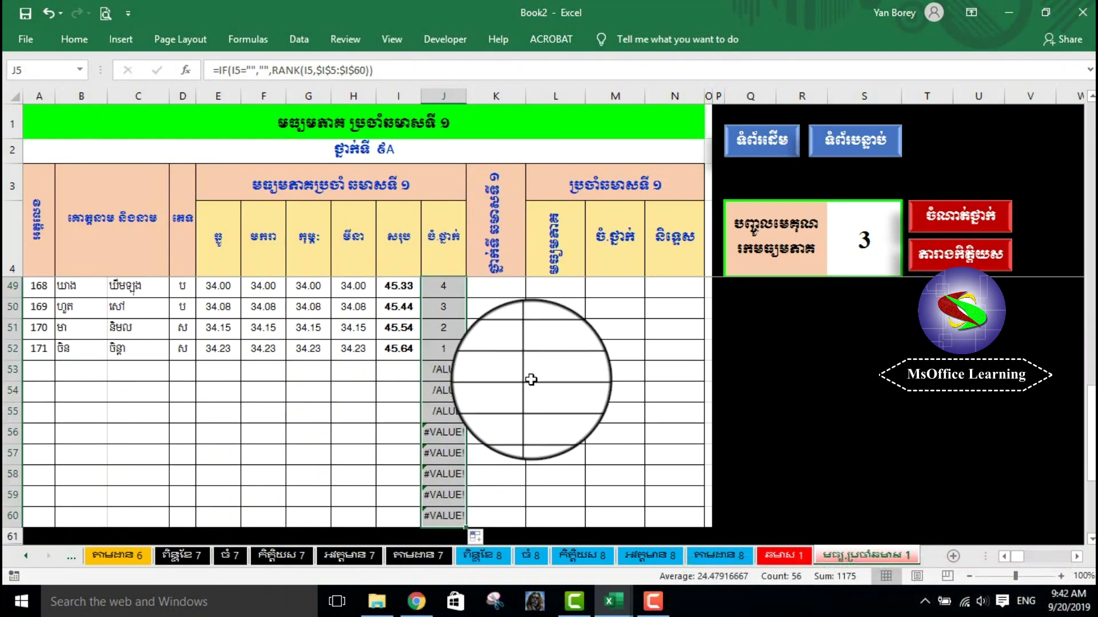
# Step: Colour the J5:J60 rank numbers red
pyautogui.scroll(1, 436, 348)
pyautogui.scroll(5, 437, 348)
pyautogui.rightClick(437, 348)
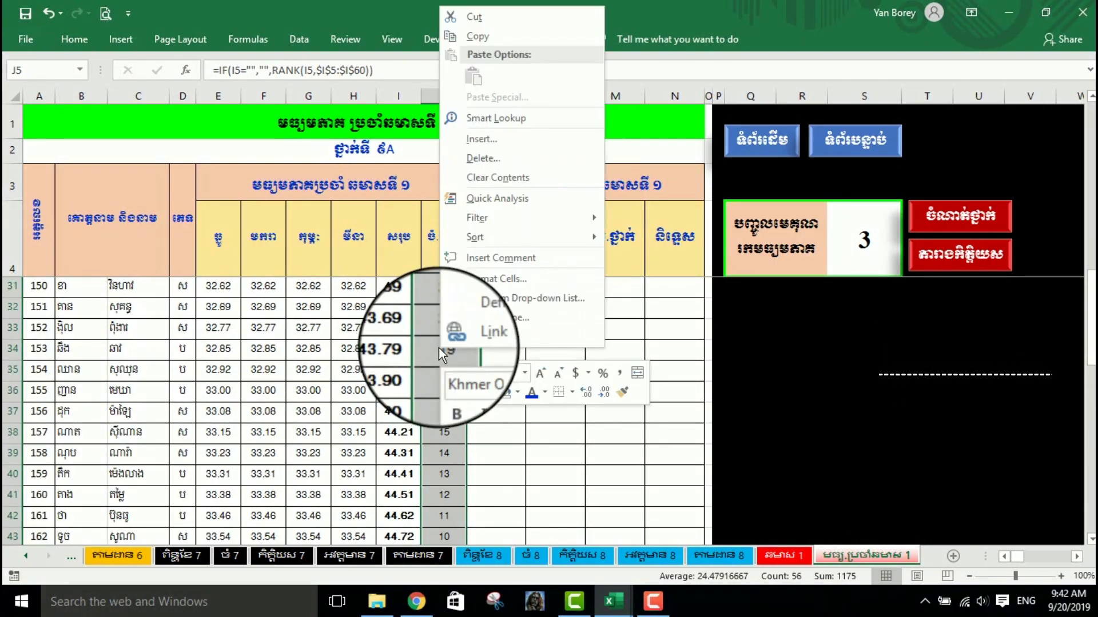
pyautogui.press('Escape')
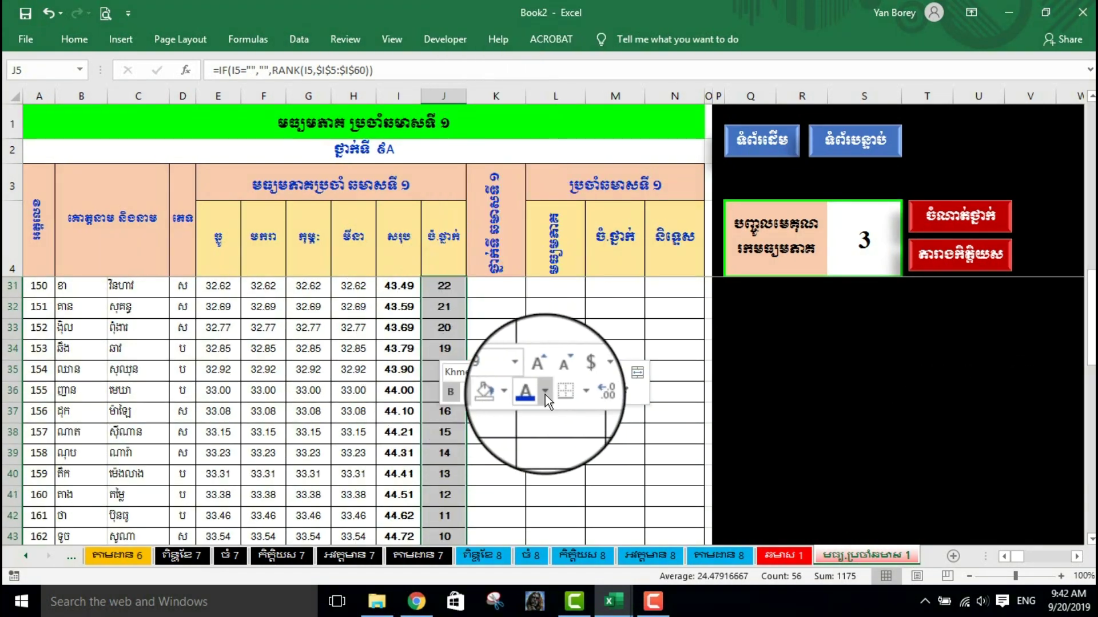
pyautogui.click(544, 394)
pyautogui.click(543, 360)
pyautogui.click(534, 461)
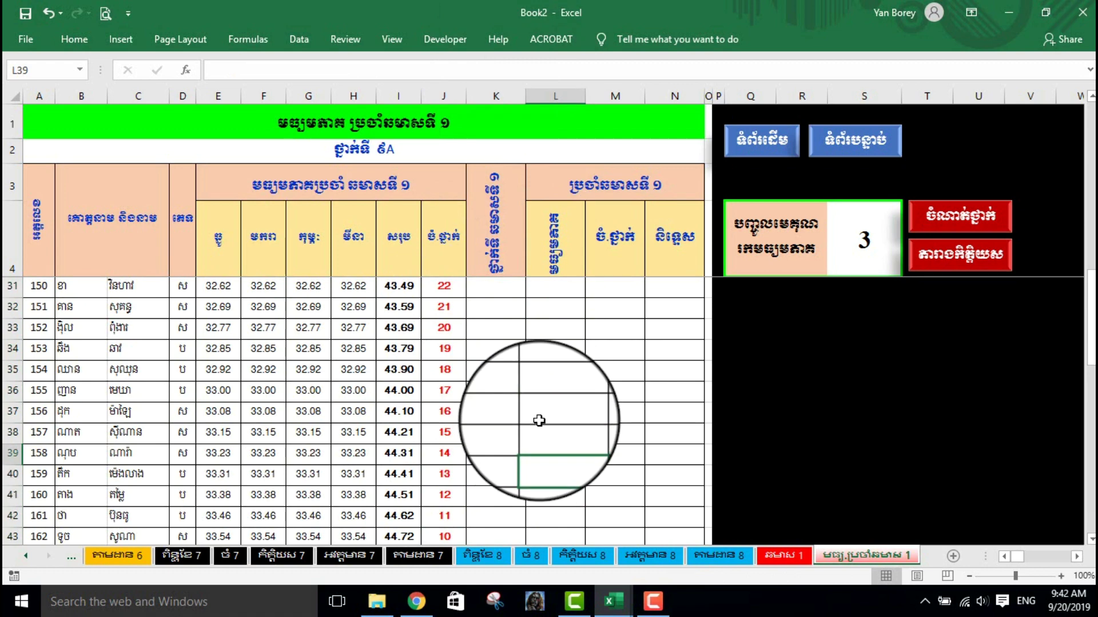
pyautogui.scroll(9, 538, 420)
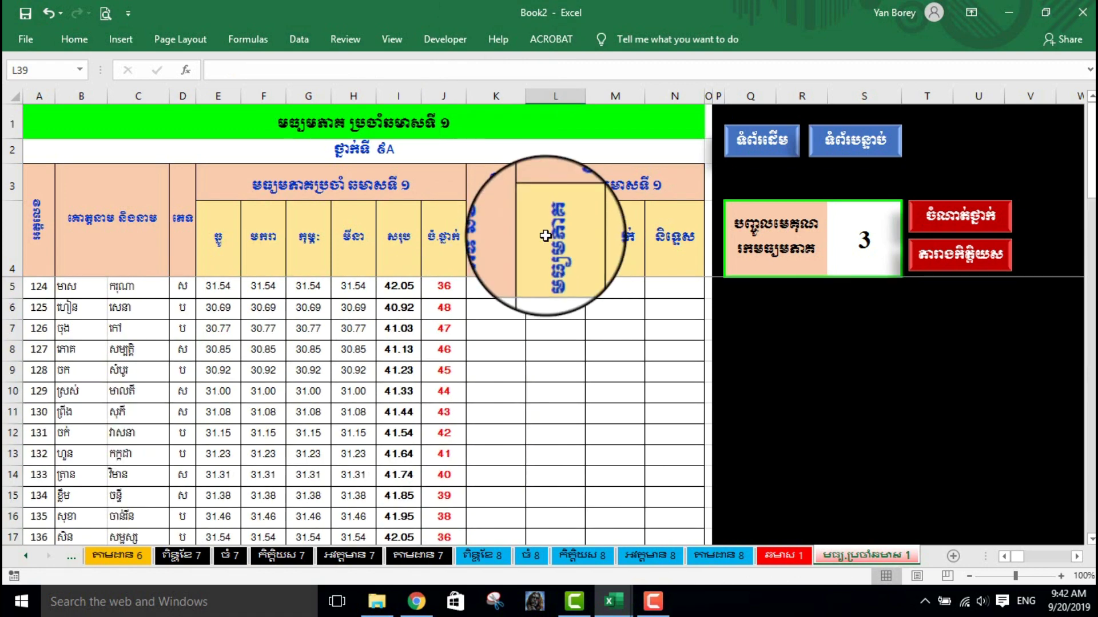
pyautogui.click(493, 251)
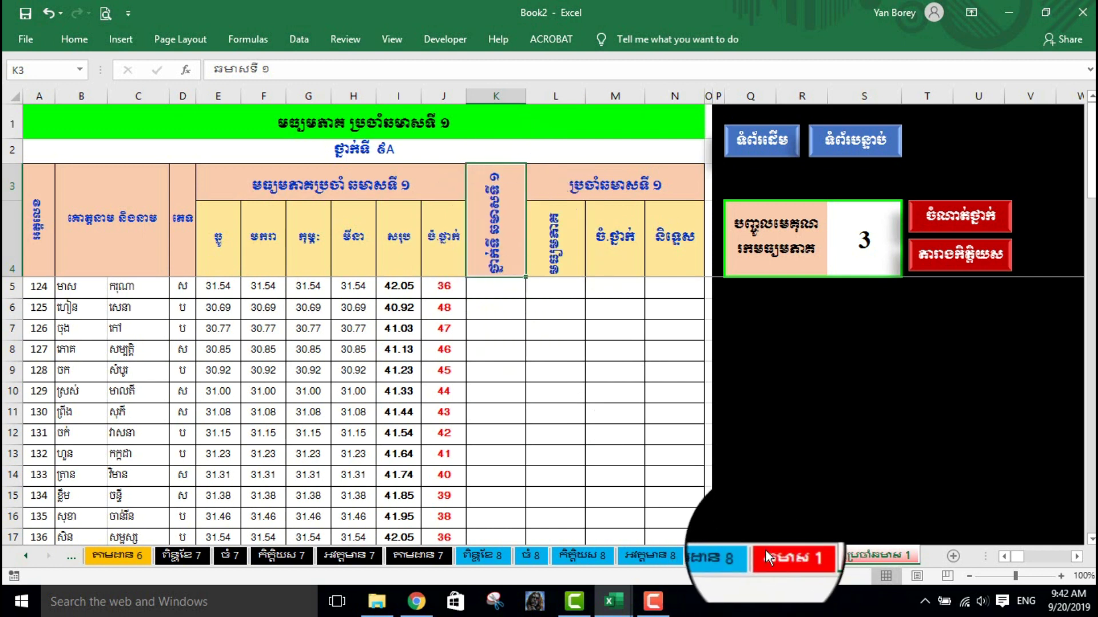
# Step: Set the merged K3 header's number format to General
pyautogui.rightClick(495, 234)
pyautogui.click(553, 512)
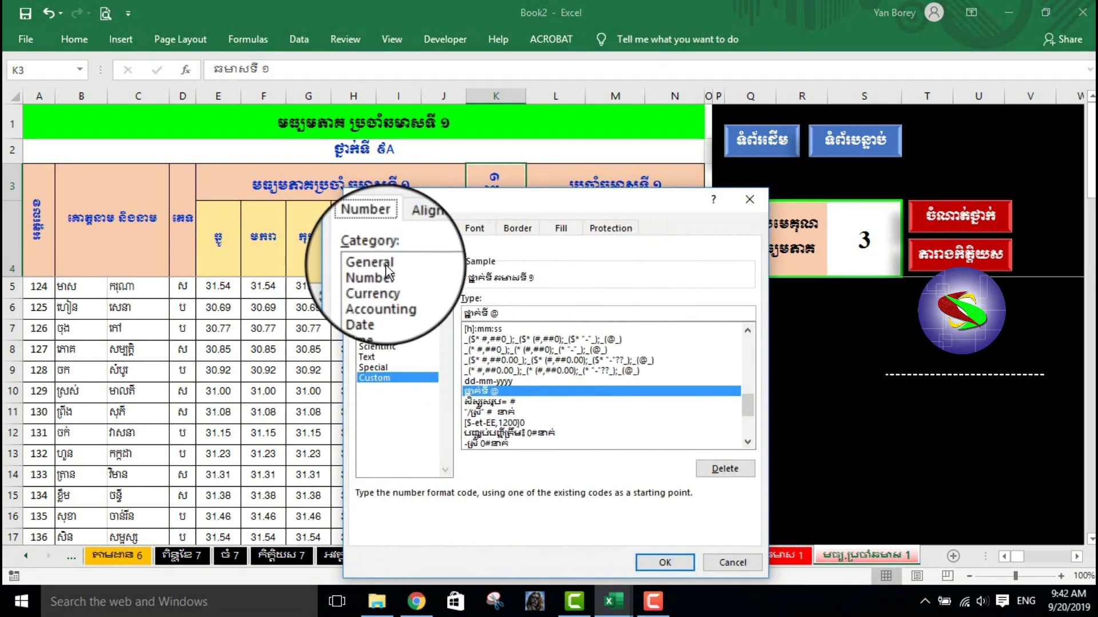
pyautogui.click(375, 263)
pyautogui.click(665, 561)
pyautogui.click(552, 393)
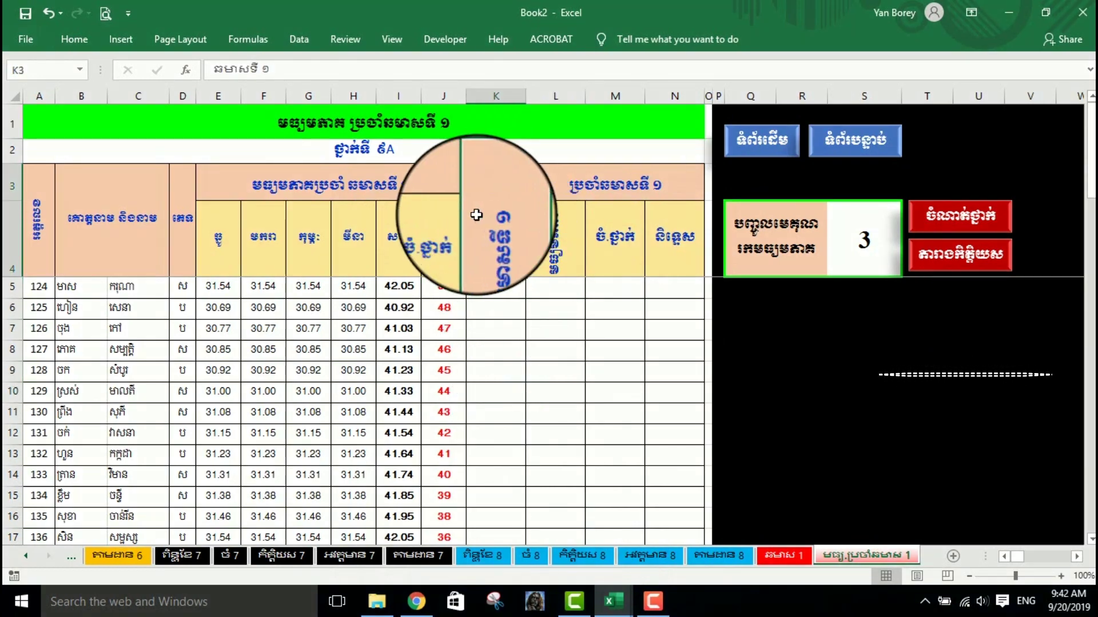
pyautogui.click(66, 38)
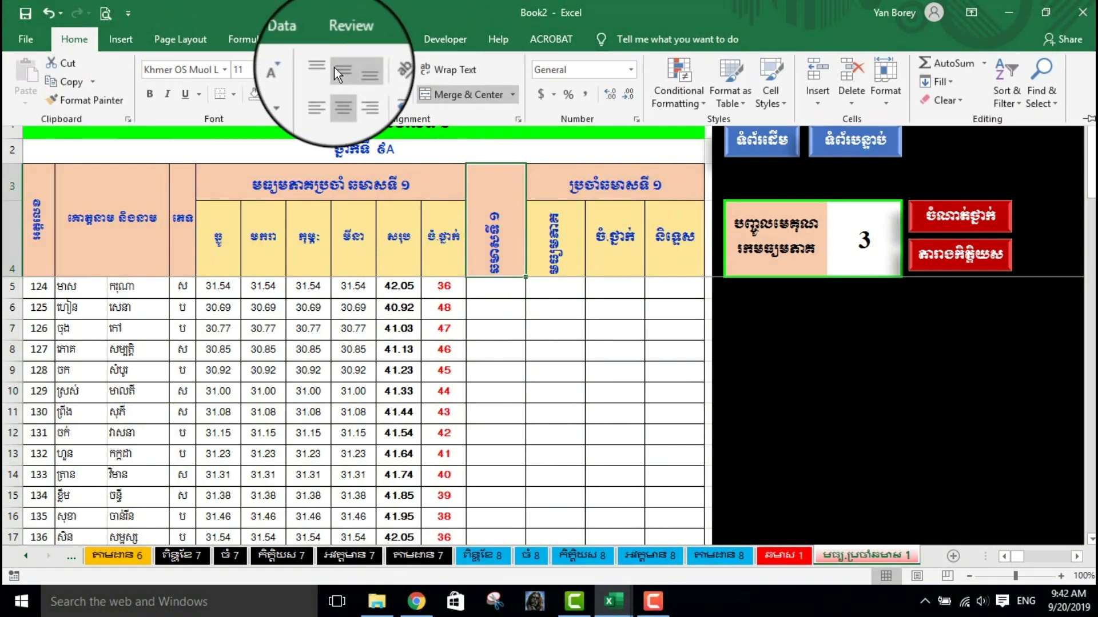
pyautogui.click(549, 349)
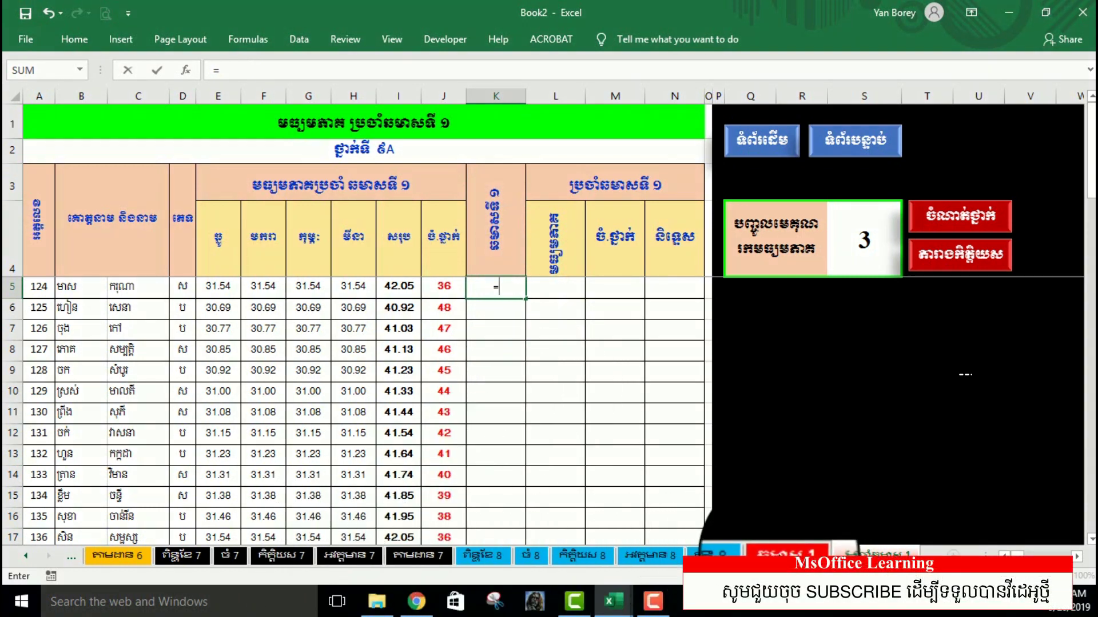
# Step: Link K5 to ='ឆមាស 1'!AH4 and fill to row 60, showing 34.15, 35.92
pyautogui.click(776, 562)
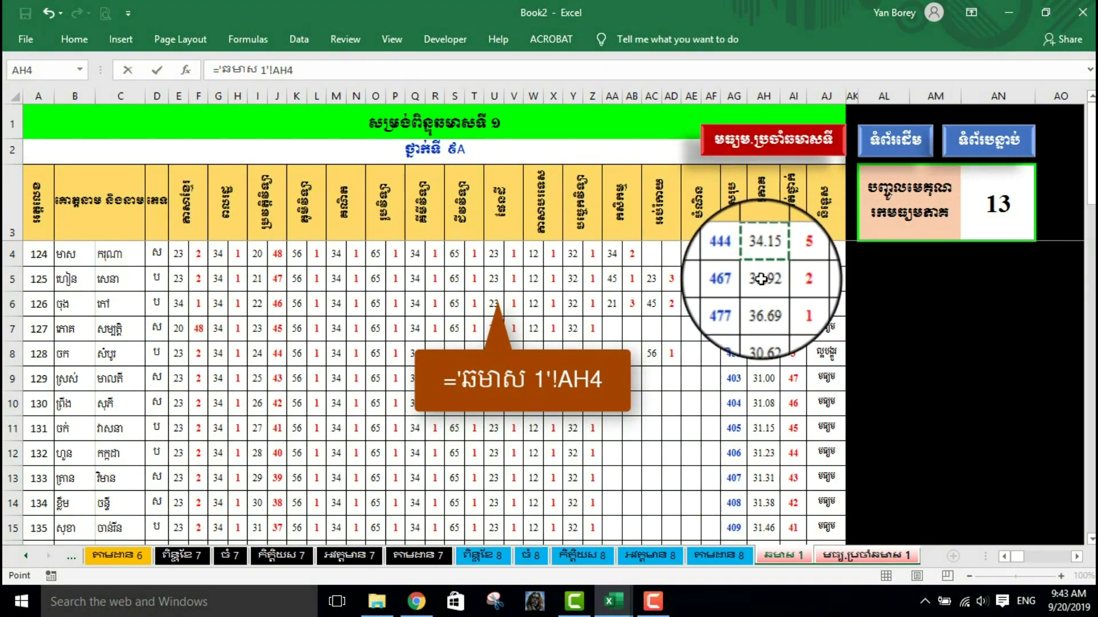
pyautogui.press('Return')
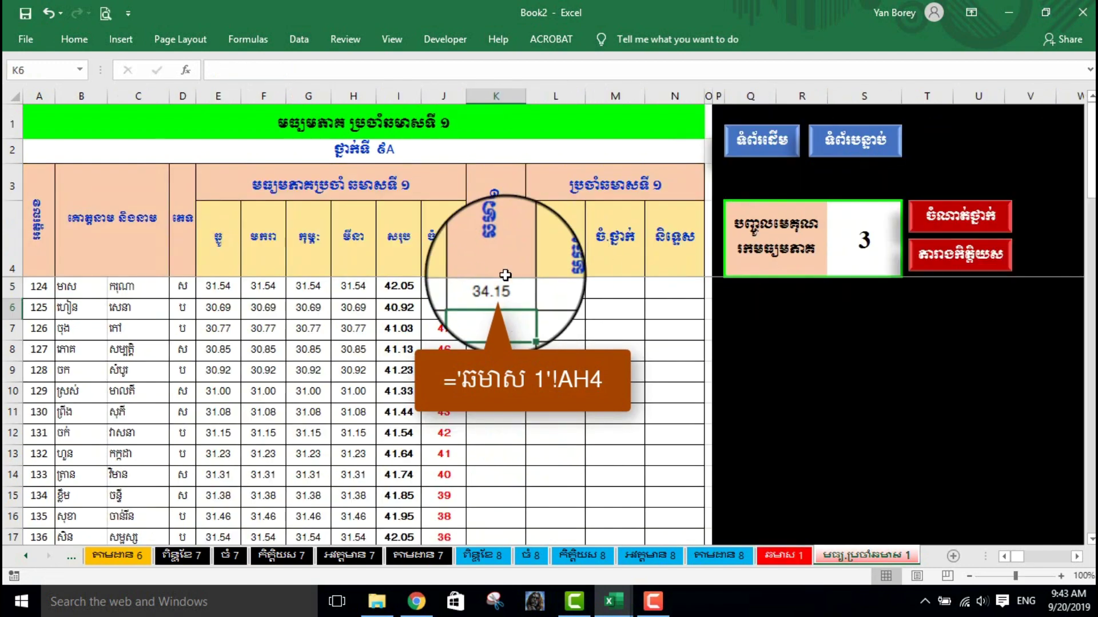
pyautogui.moveTo(525, 298)
pyautogui.mouseDown()
pyautogui.moveTo(528, 532)
pyautogui.moveTo(529, 523)
pyautogui.mouseUp()
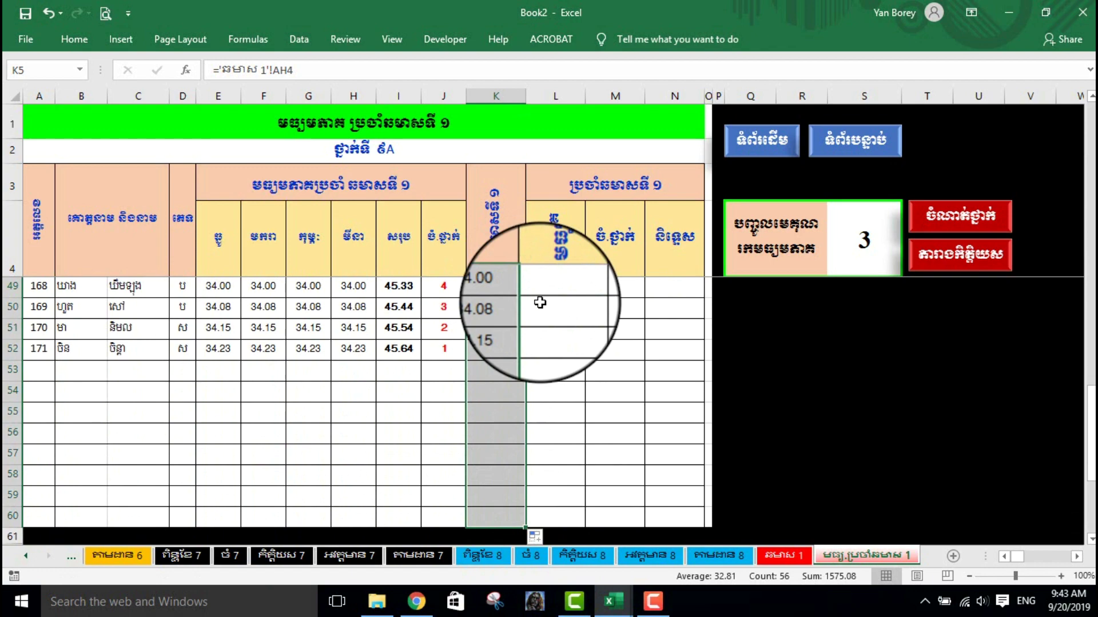
pyautogui.scroll(6, 510, 322)
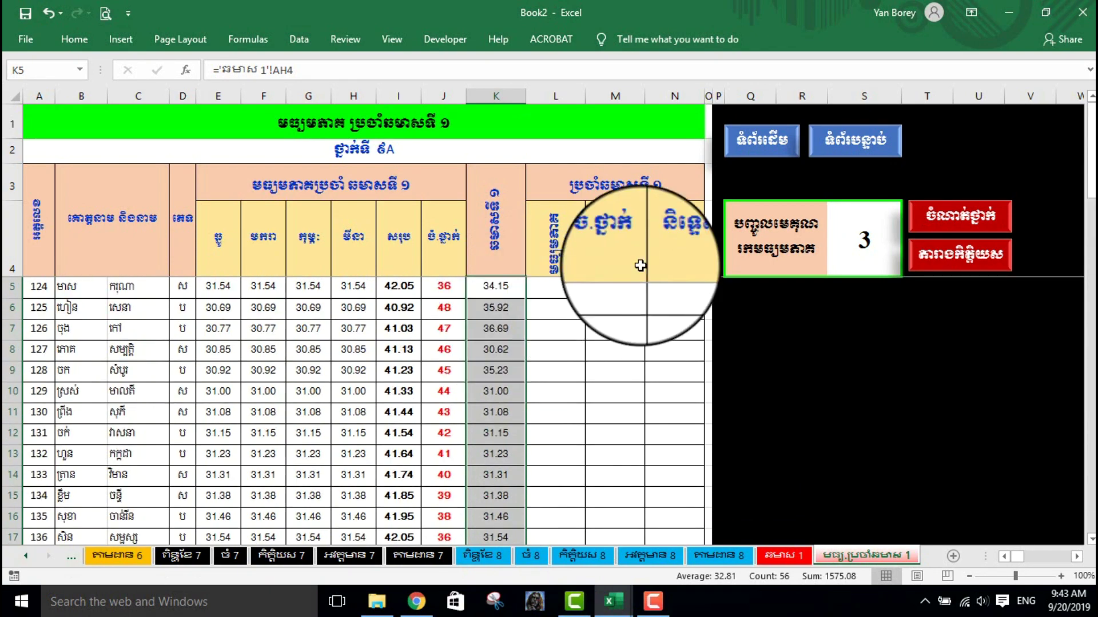
pyautogui.click(569, 286)
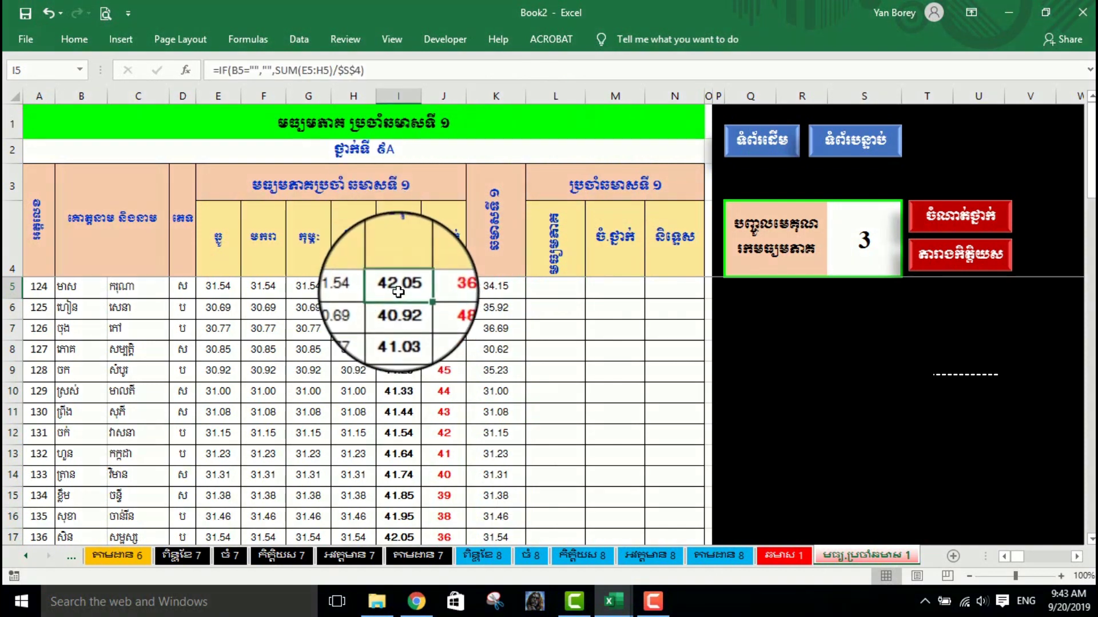
pyautogui.click(495, 287)
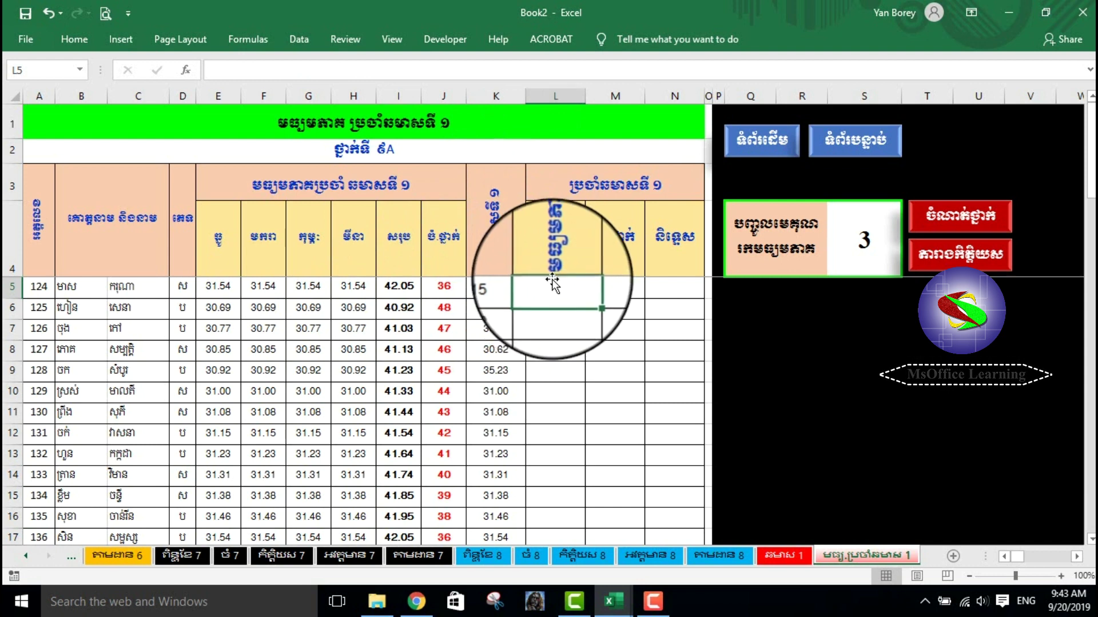
# Step: Enter =(I5+K5)/2 in L5 and fill it down column L to row 60
pyautogui.write('=(')
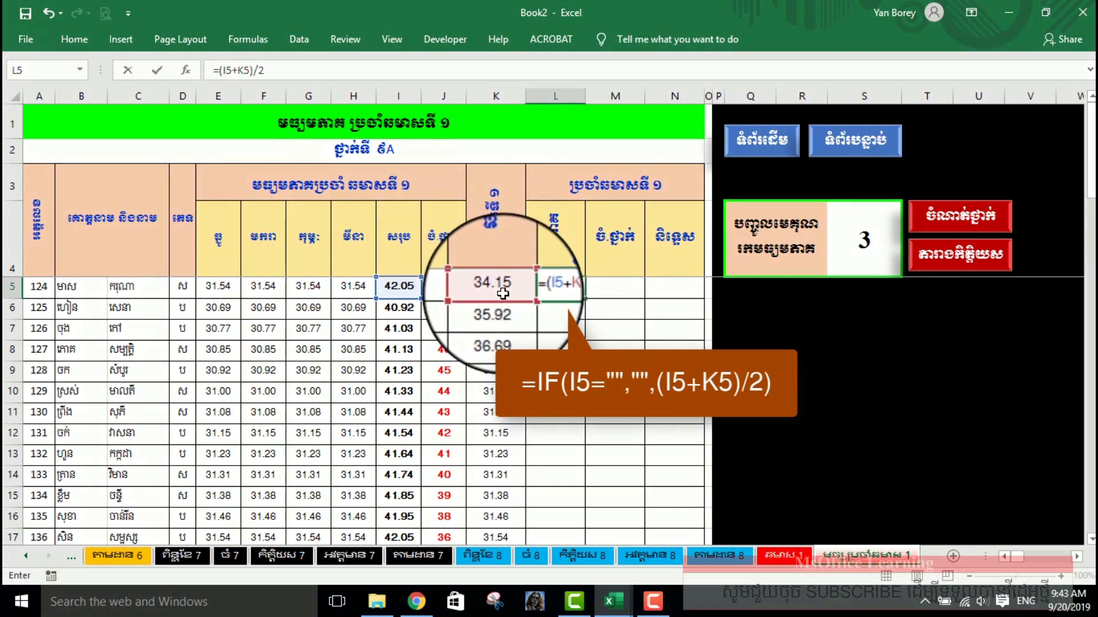
pyautogui.press('Return')
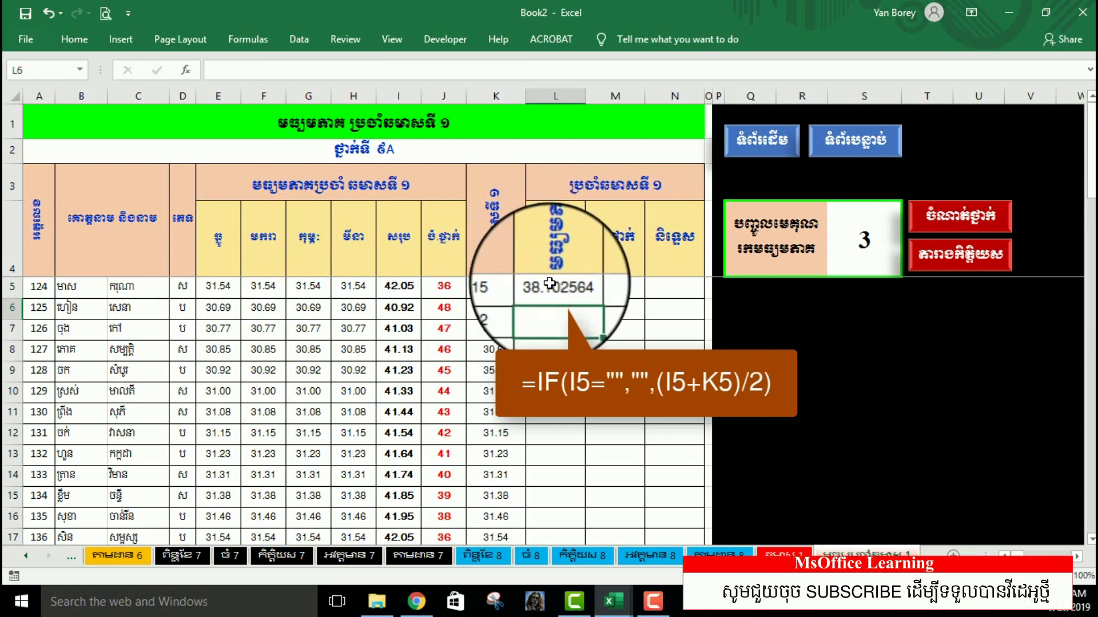
pyautogui.click(552, 286)
pyautogui.moveTo(586, 299); pyautogui.dragTo(568, 531)
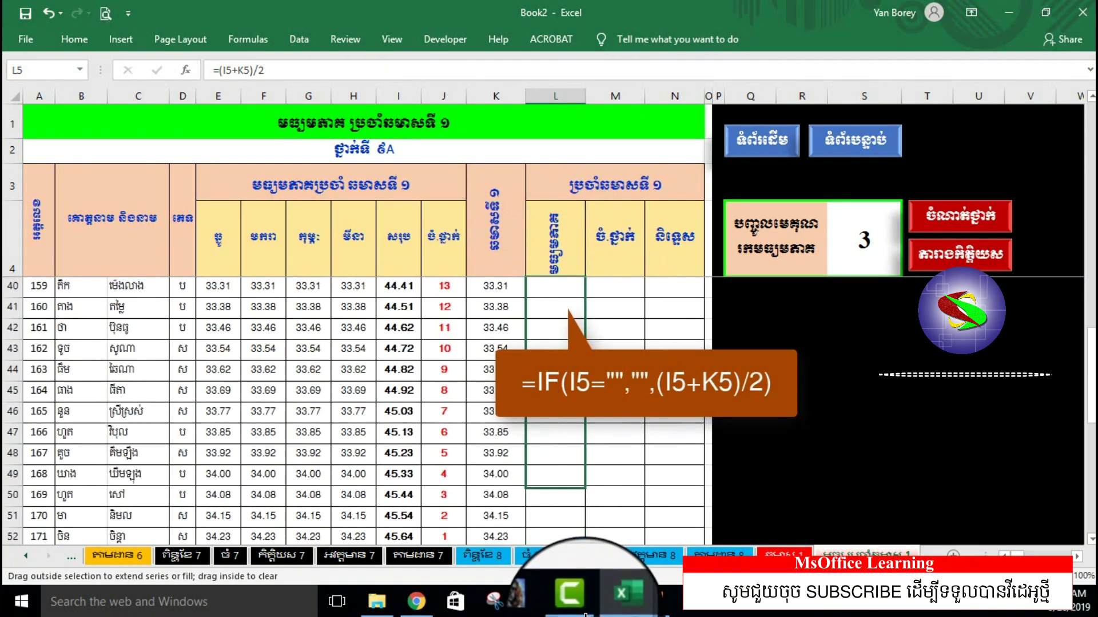
pyautogui.moveTo(569, 531); pyautogui.dragTo(568, 529)
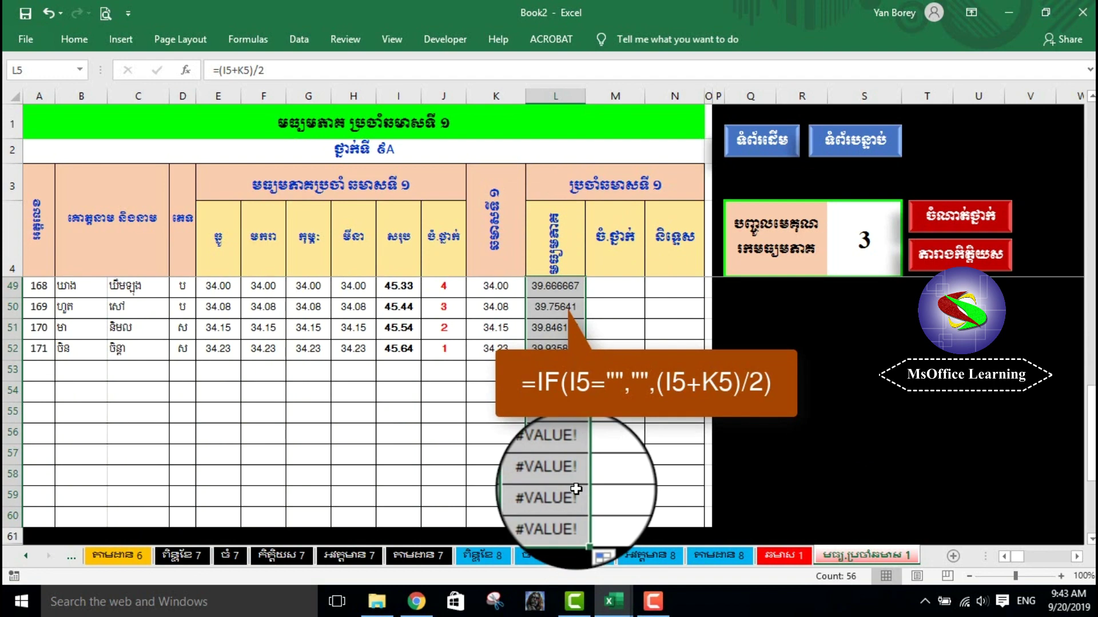
pyautogui.scroll(12, 569, 429)
pyautogui.scroll(3, 584, 395)
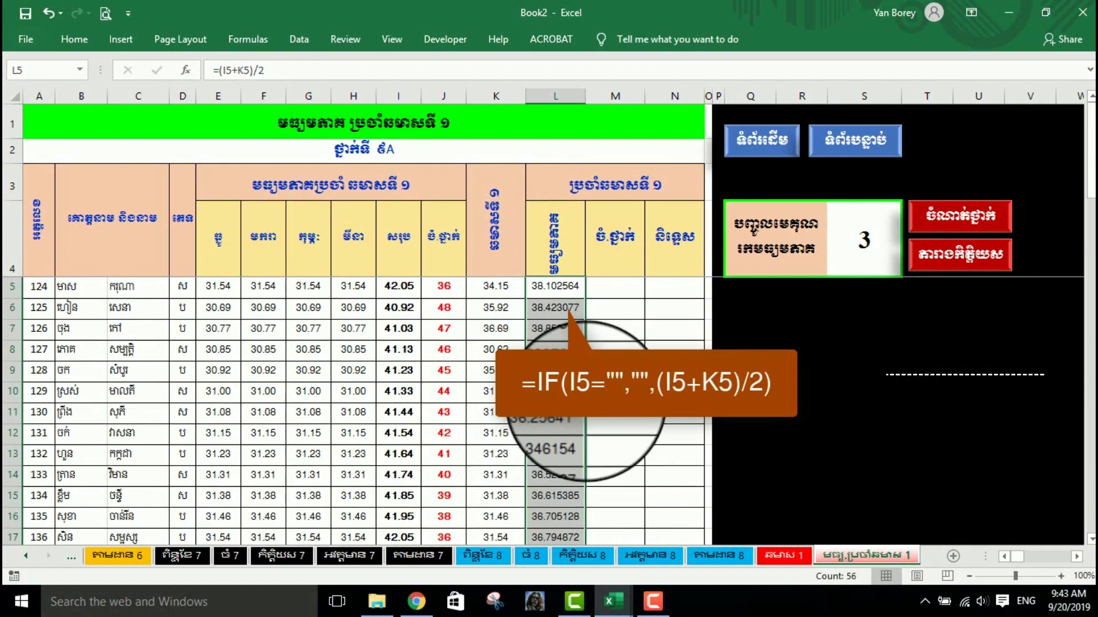
pyautogui.click(615, 370)
pyautogui.click(548, 284)
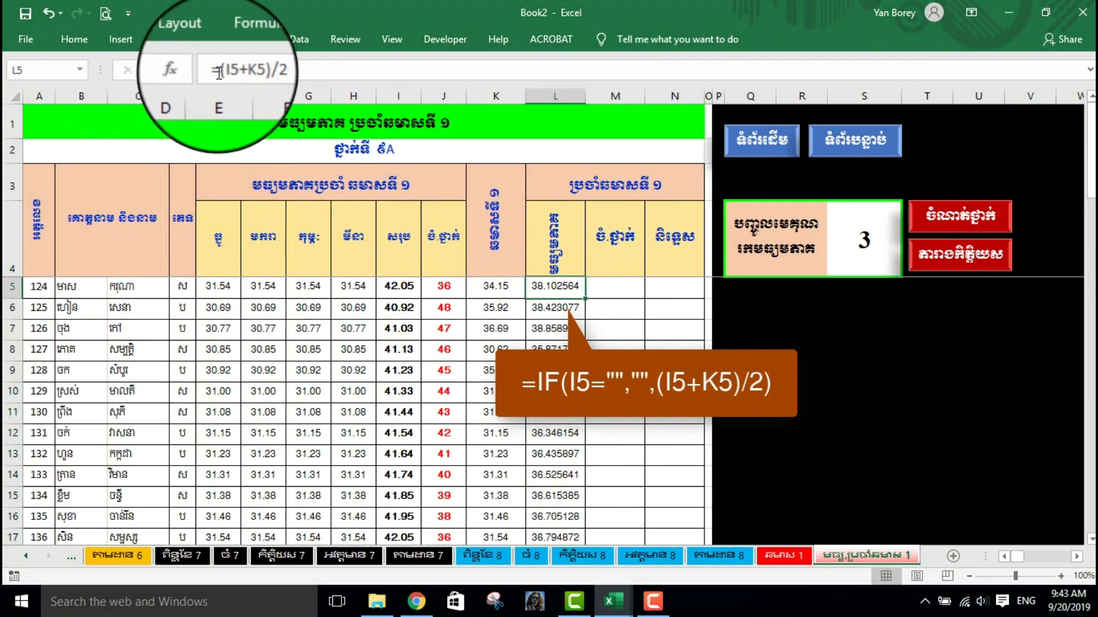
# Step: Rewrite L5 as =IF(I5="","",(I5+K5)/2) so rows without data return blank
pyautogui.write('if(')
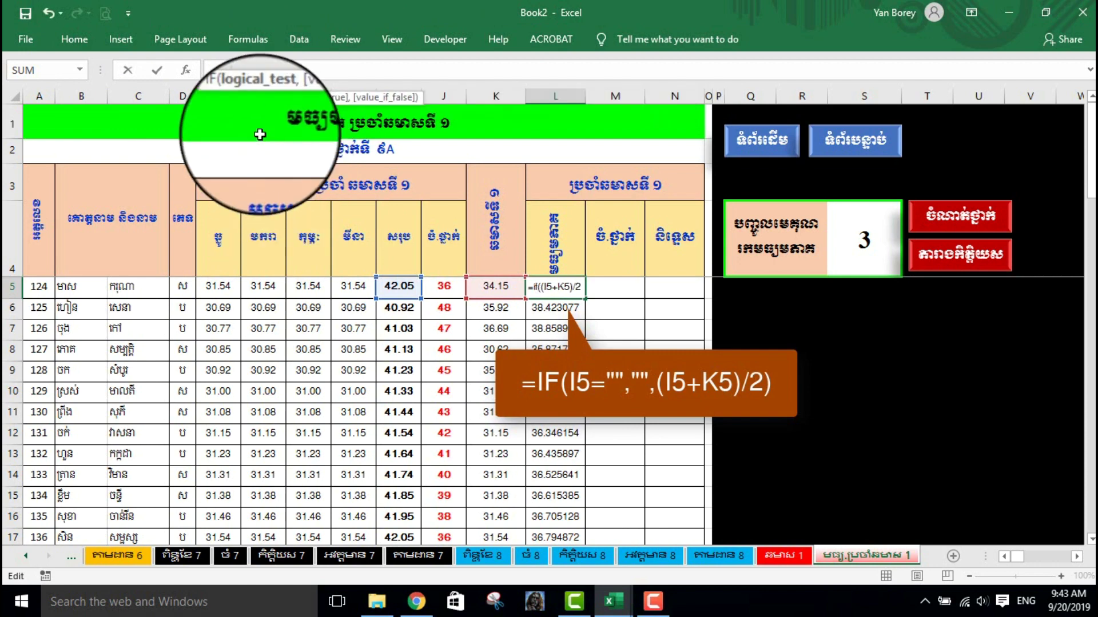
pyautogui.scroll(-8, 518, 305)
pyautogui.scroll(-2, 509, 320)
pyautogui.scroll(-4, 500, 332)
pyautogui.scroll(-3, 494, 343)
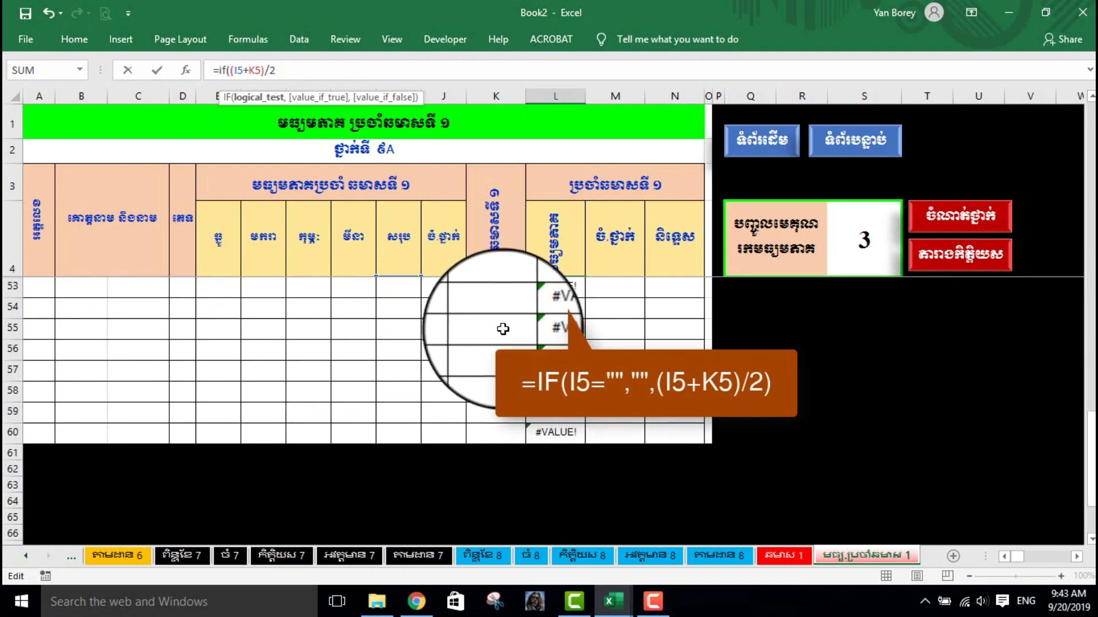
pyautogui.scroll(7, 495, 340)
pyautogui.scroll(8, 498, 335)
pyautogui.scroll(1, 503, 328)
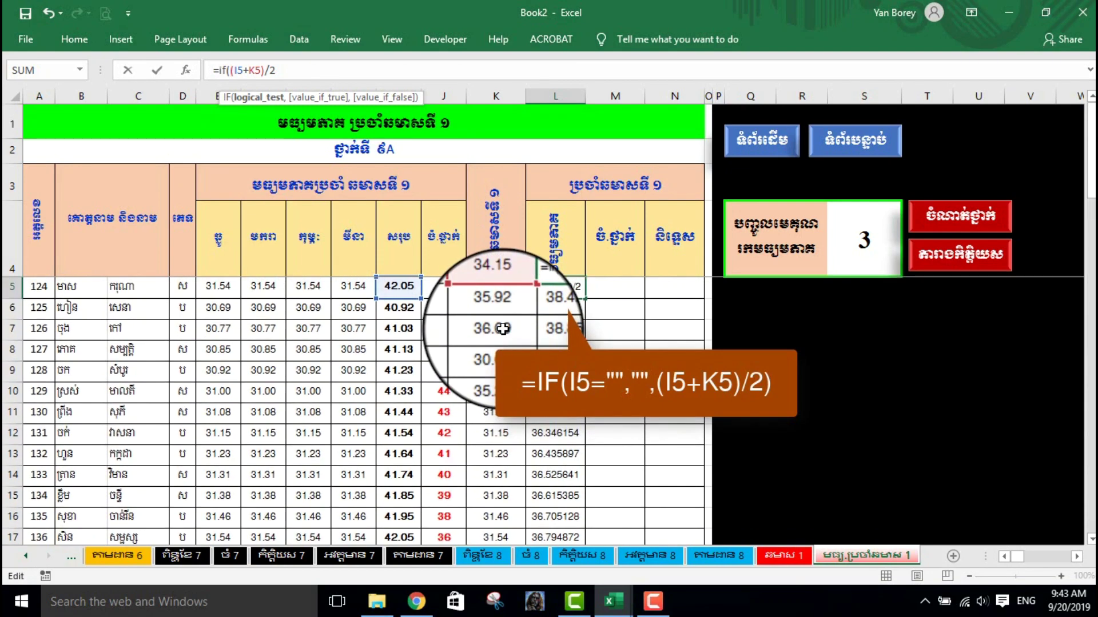
pyautogui.scroll(-4, 492, 335)
pyautogui.scroll(-5, 451, 355)
pyautogui.scroll(-5, 423, 383)
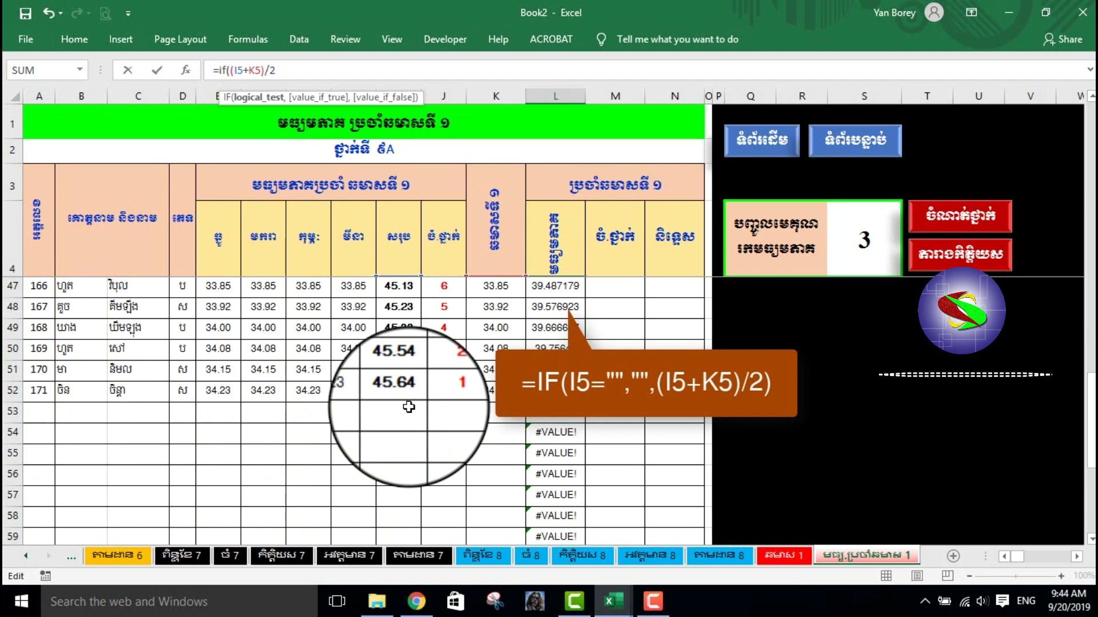
pyautogui.scroll(6, 434, 401)
pyautogui.scroll(8, 465, 392)
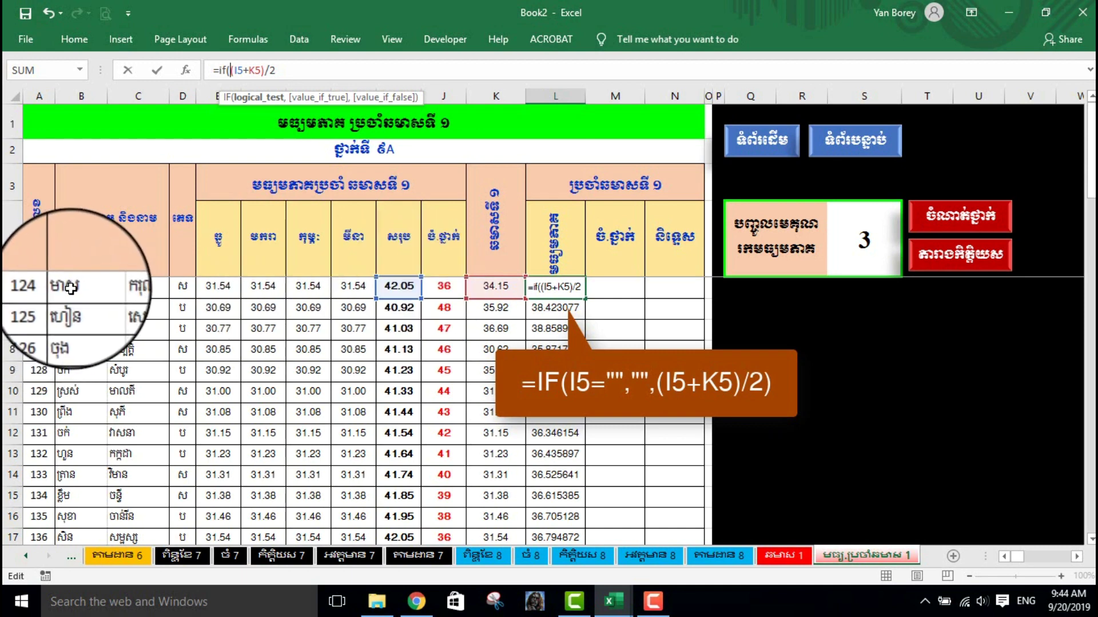
pyautogui.scroll(-4, 539, 322)
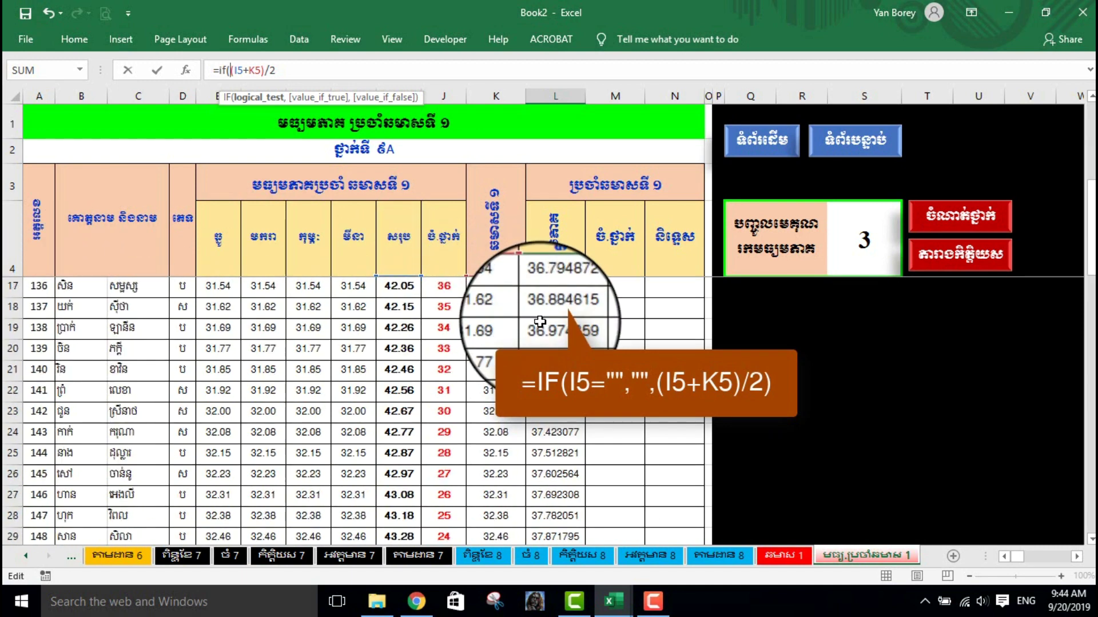
pyautogui.scroll(-8, 539, 322)
pyautogui.scroll(-2, 539, 324)
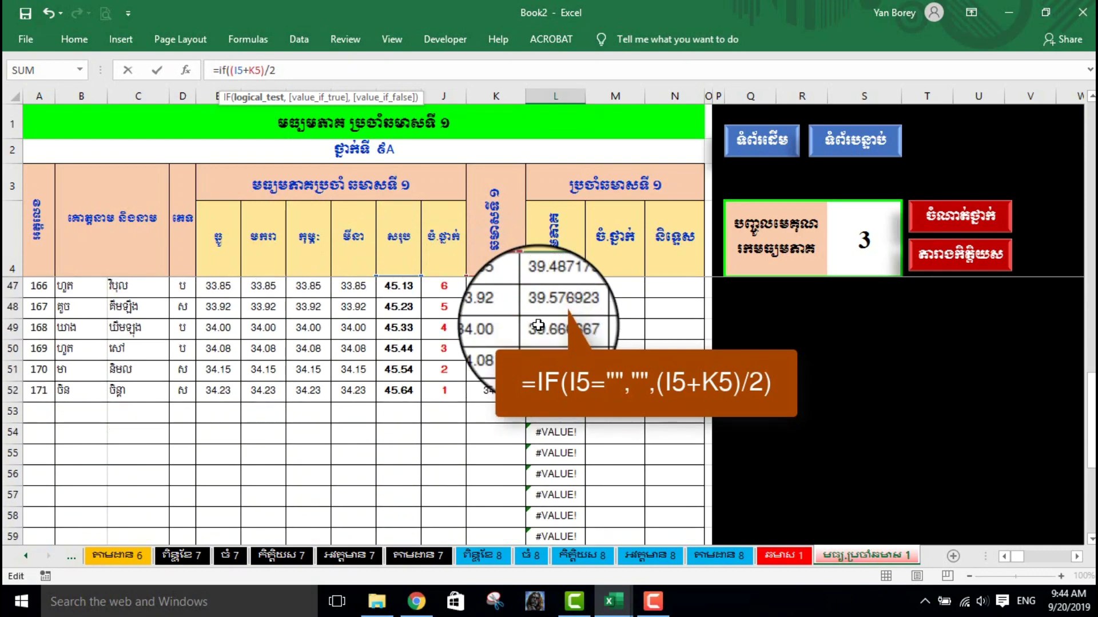
pyautogui.scroll(4, 480, 389)
pyautogui.scroll(10, 452, 385)
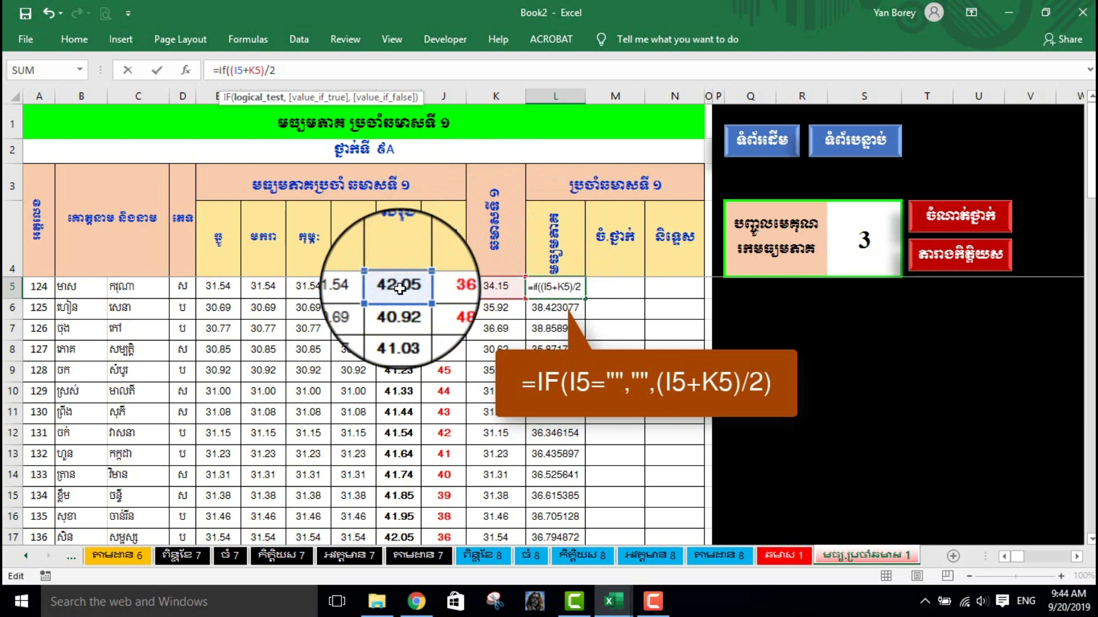
pyautogui.write('I5="","",')
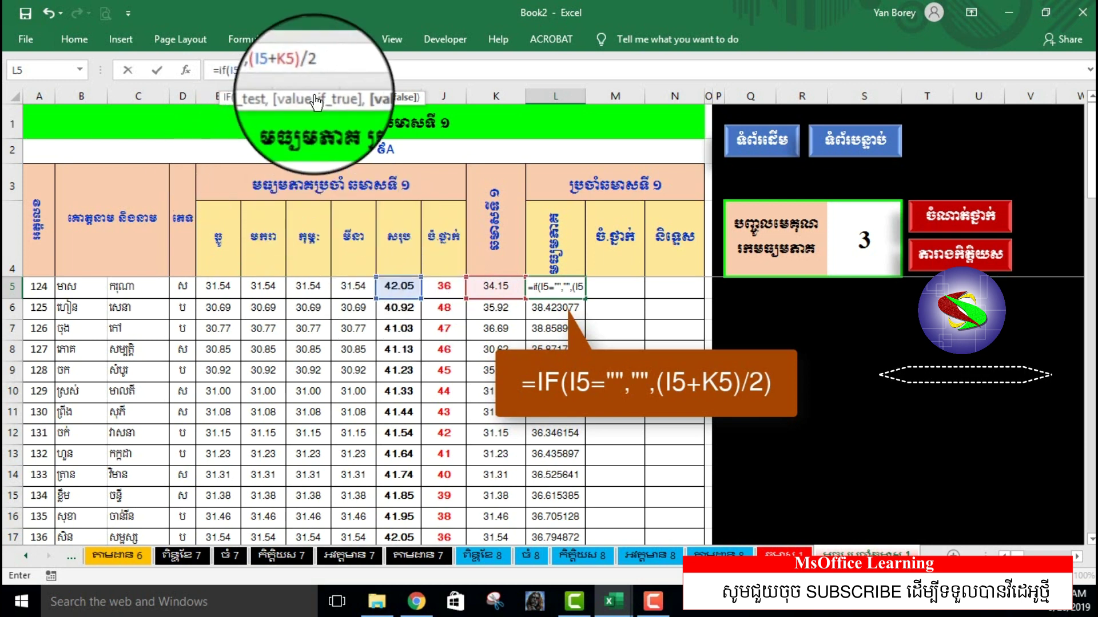
pyautogui.click(349, 73)
pyautogui.write(')')
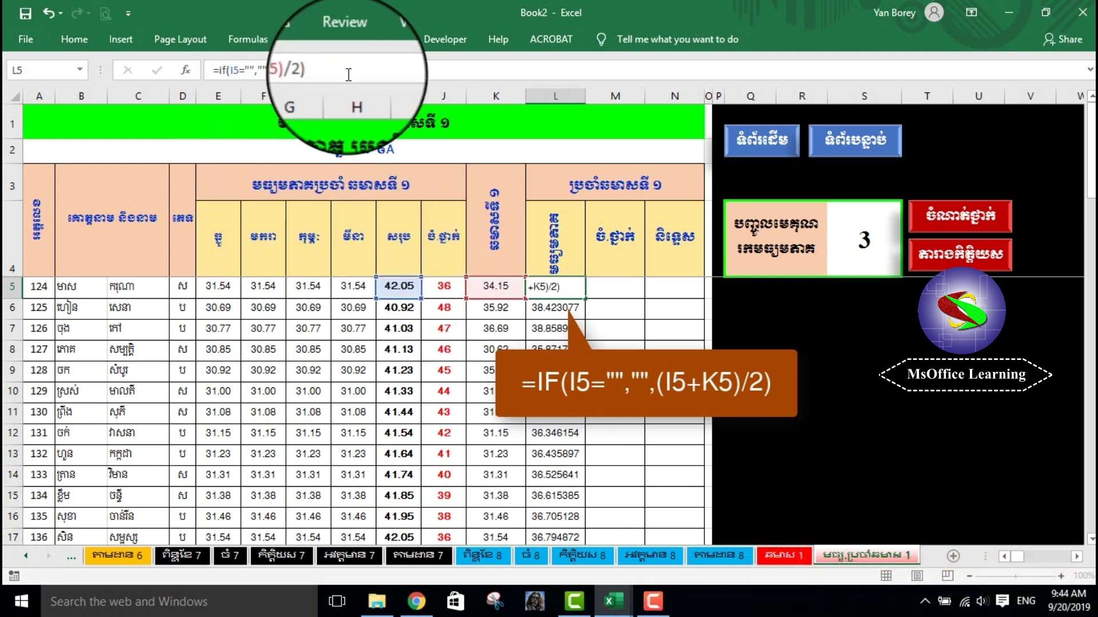
pyautogui.click(555, 286)
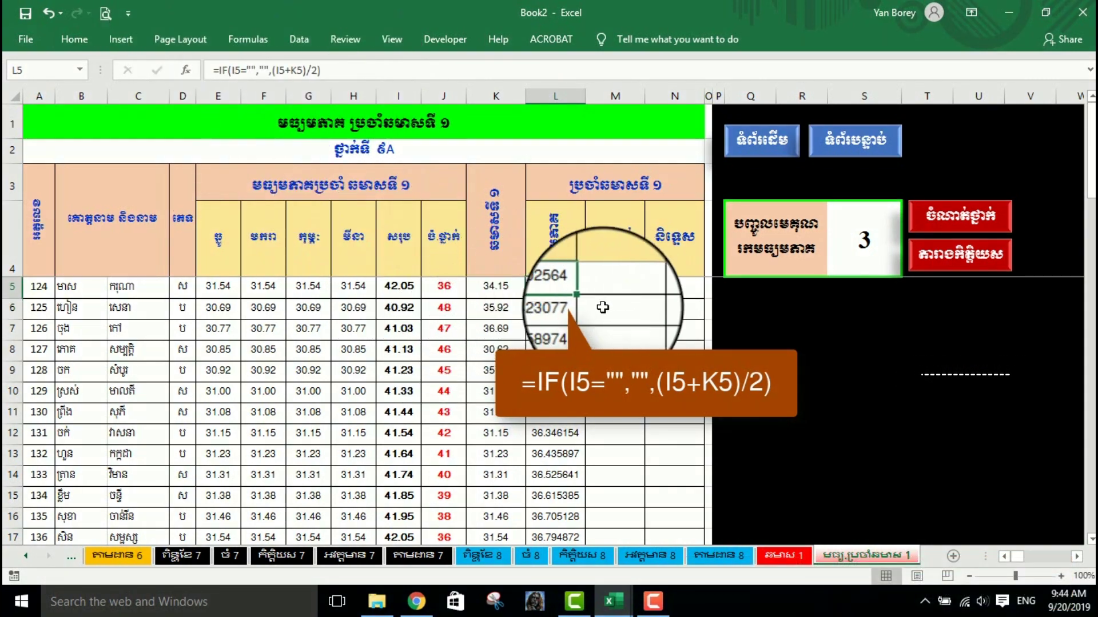
# Step: Fill the IF-wrapped average formula from L5 down column L
pyautogui.moveTo(588, 299); pyautogui.dragTo(559, 554)
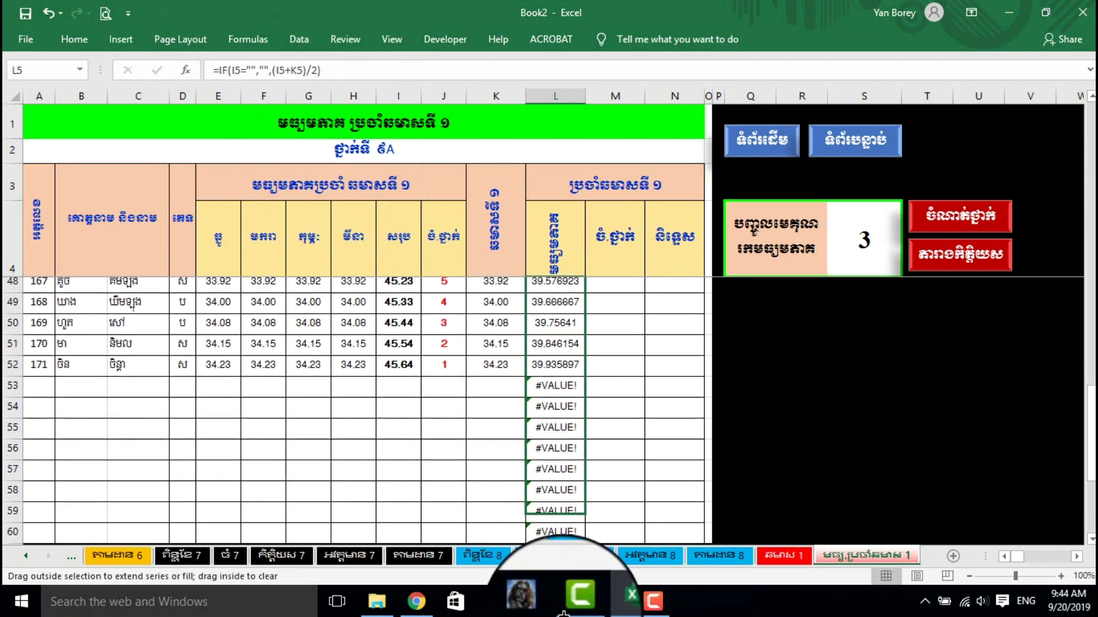
pyautogui.moveTo(559, 553); pyautogui.dragTo(581, 445)
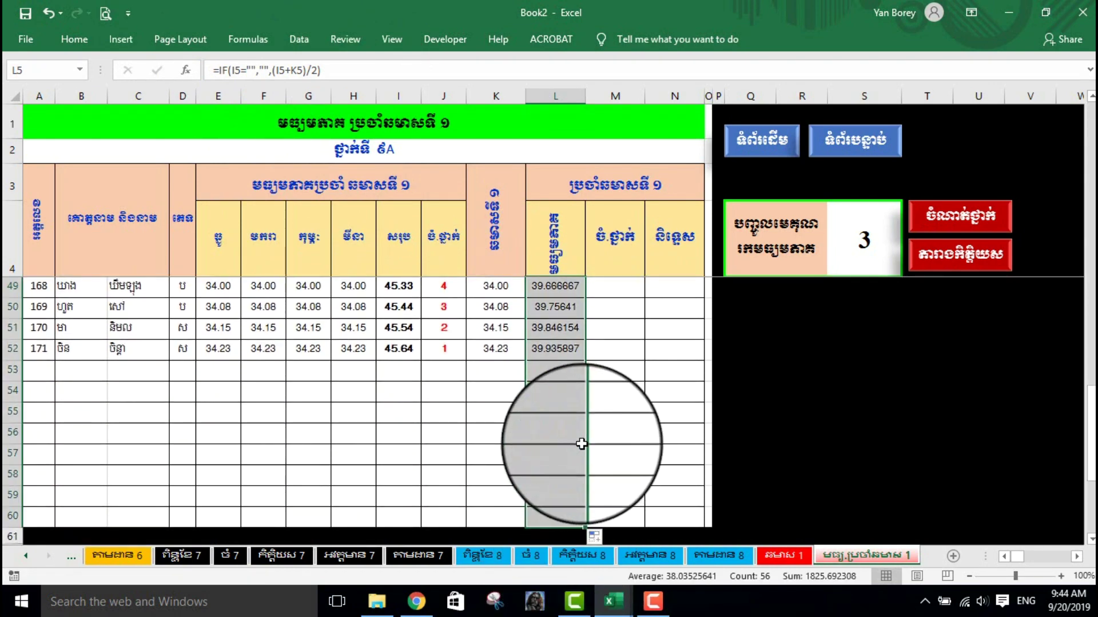
pyautogui.scroll(5, 582, 445)
pyautogui.scroll(10, 571, 400)
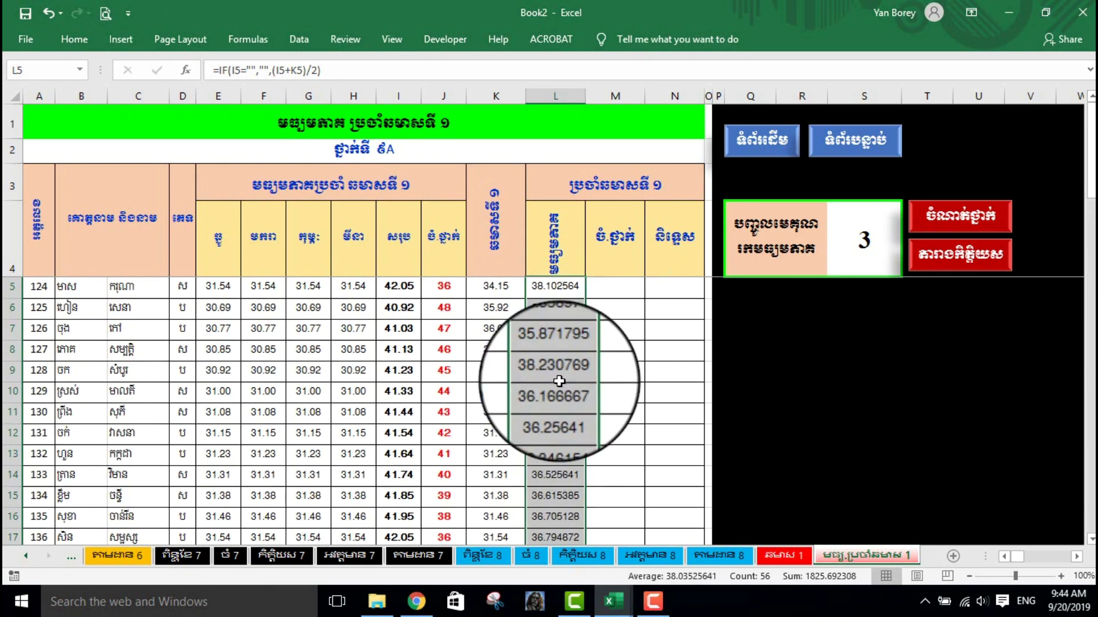
# Step: Format the column L averages as Number with two decimal places
pyautogui.rightClick(560, 347)
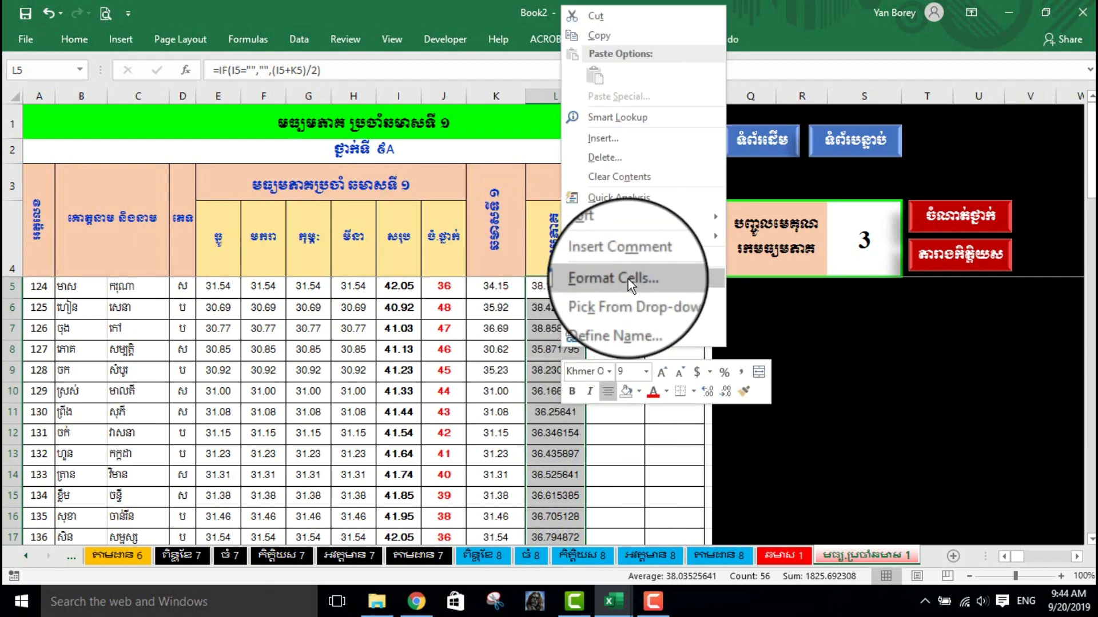
pyautogui.click(627, 279)
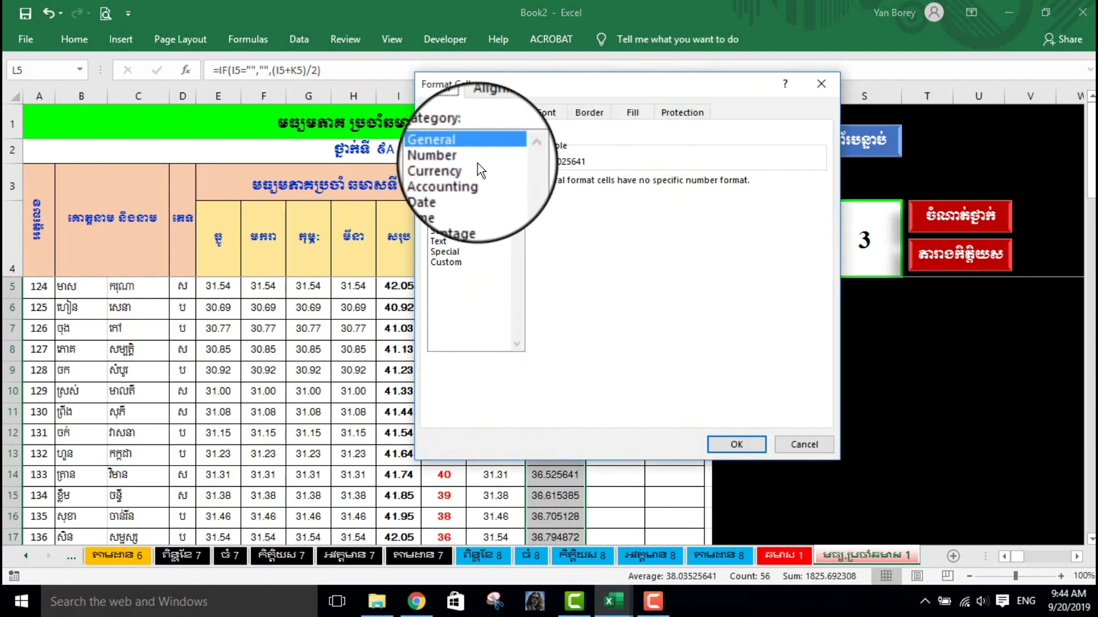
pyautogui.click(461, 159)
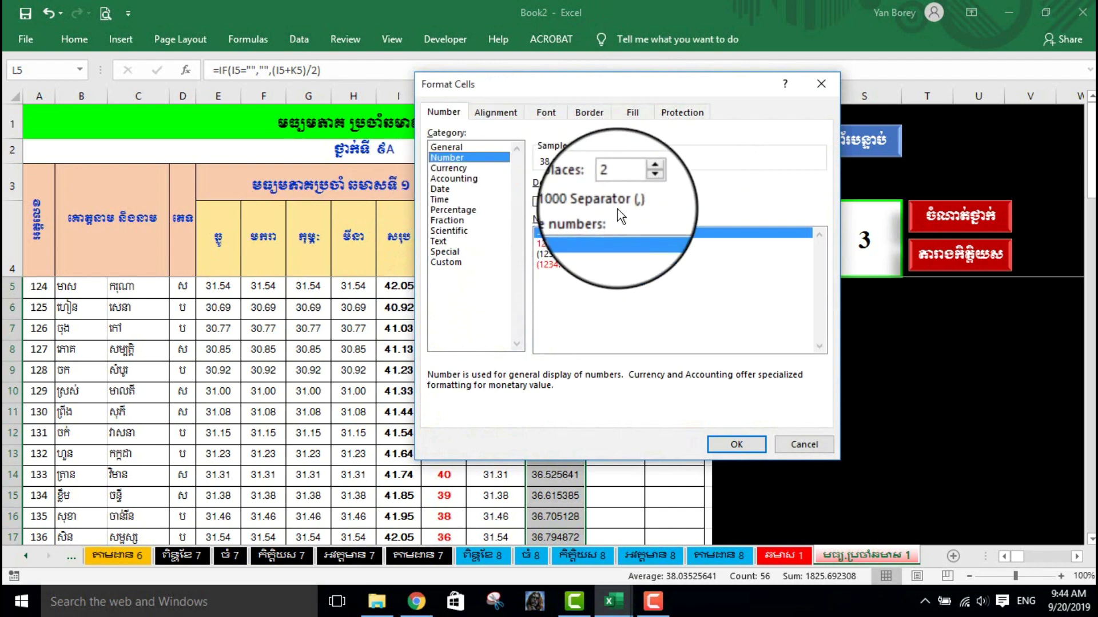
pyautogui.click(735, 447)
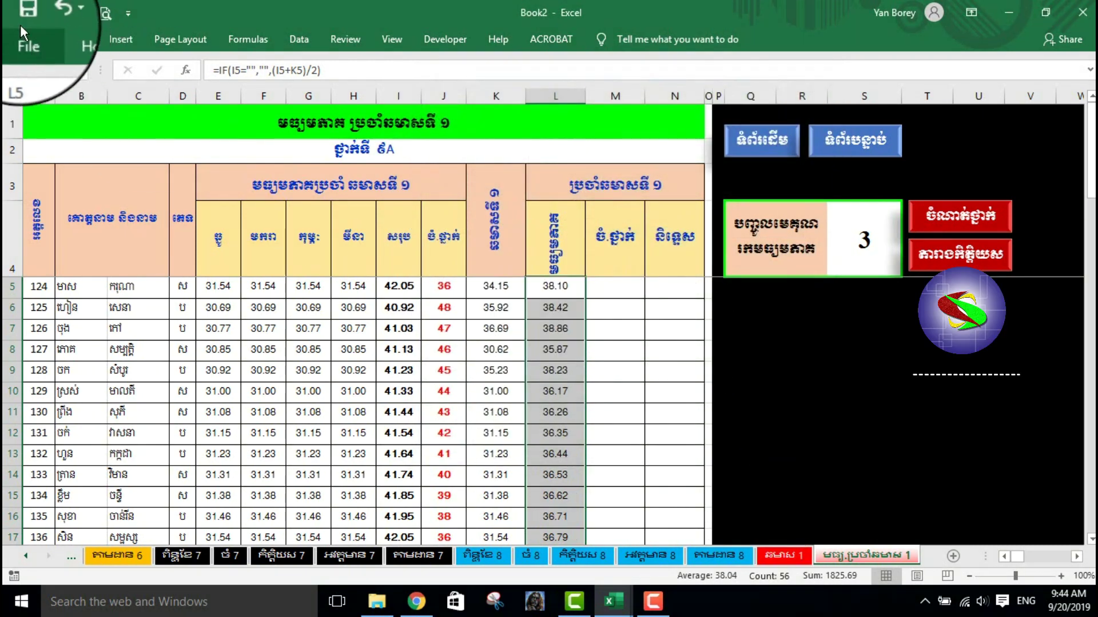
# Step: Make the semester averages bold and blue
pyautogui.click(83, 39)
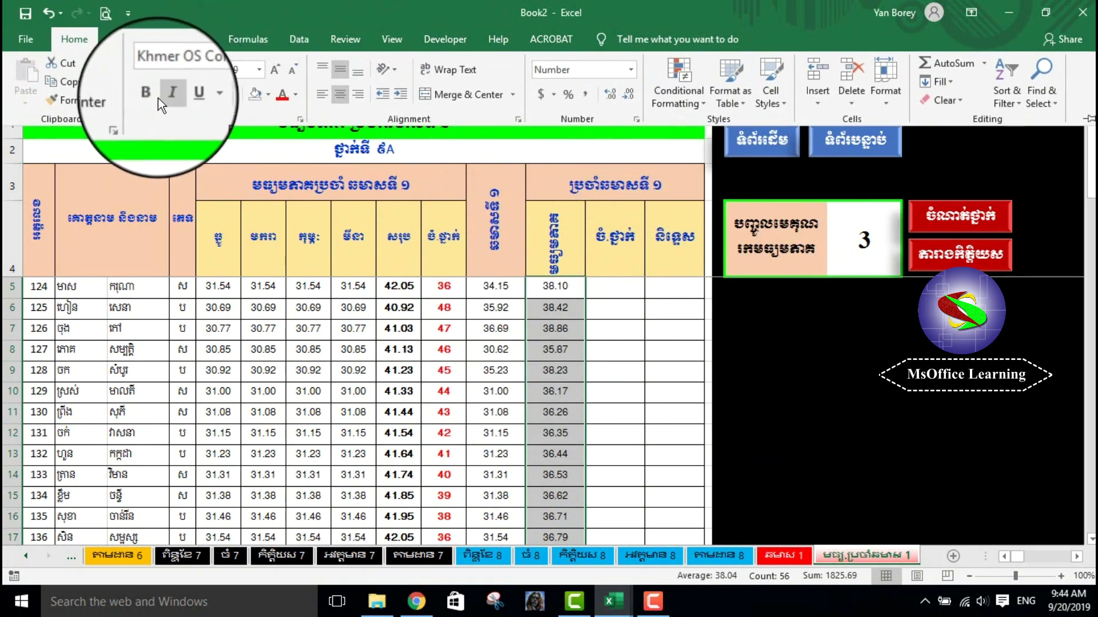
pyautogui.click(153, 98)
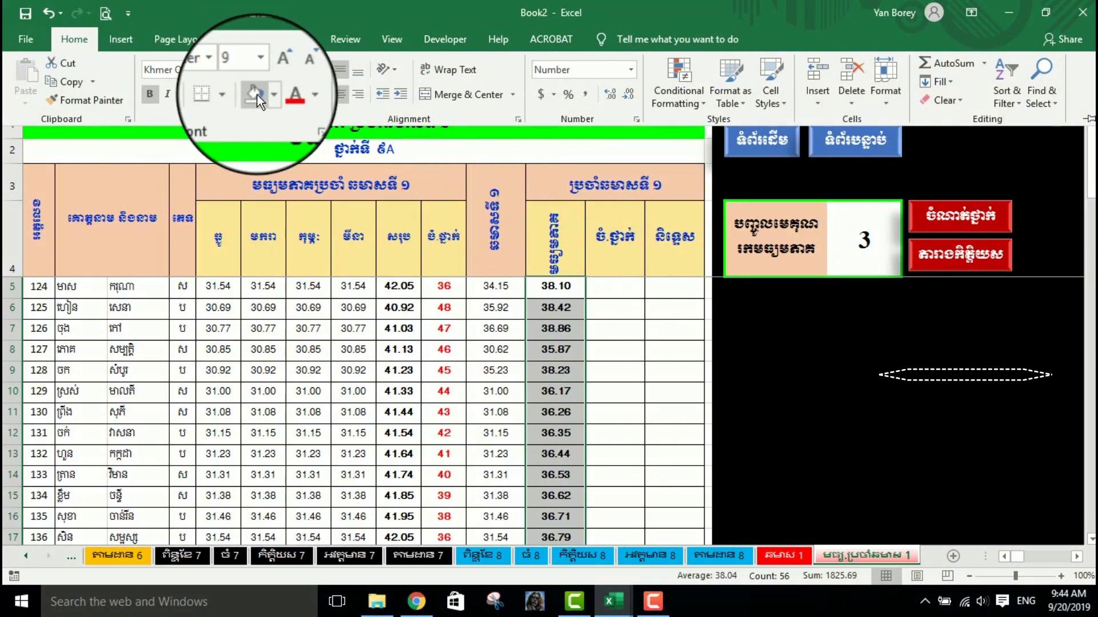
pyautogui.click(296, 94)
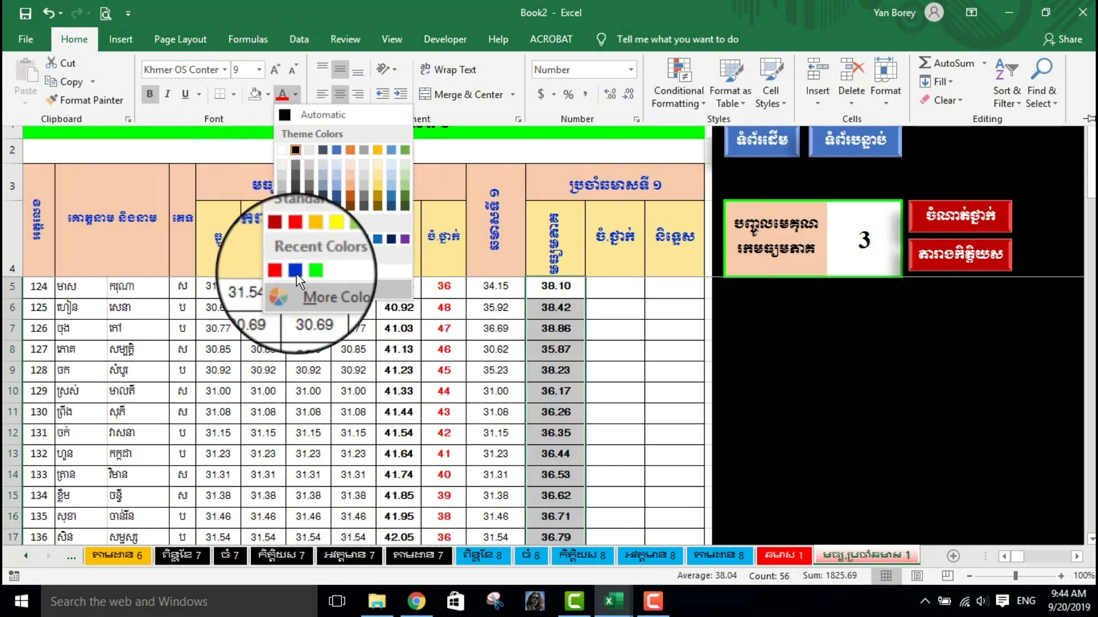
pyautogui.click(297, 269)
pyautogui.click(610, 292)
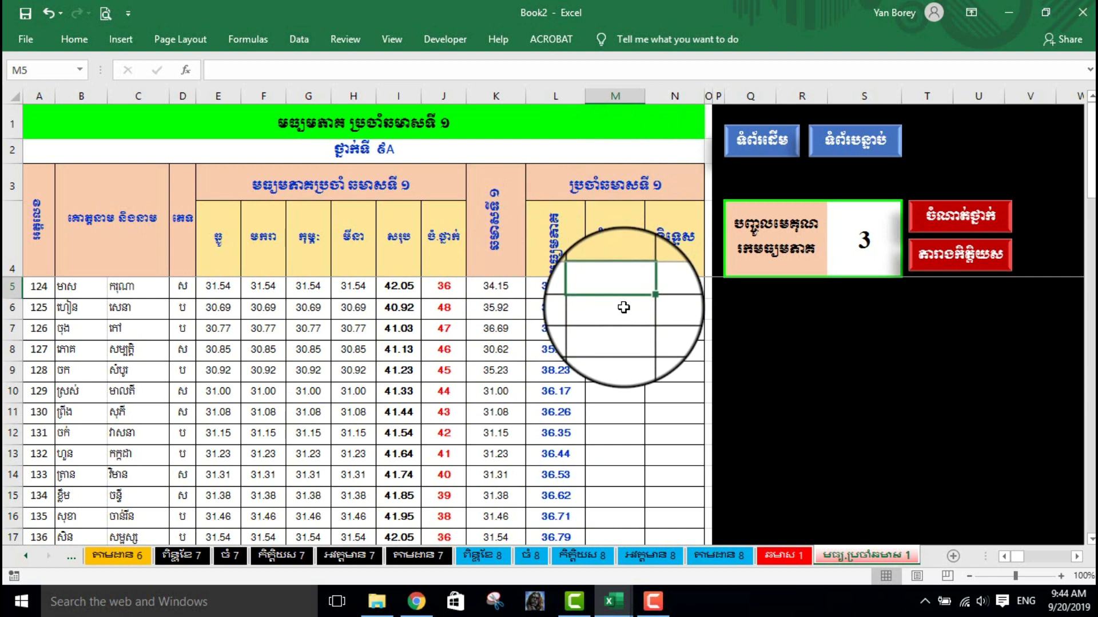
# Step: Enter =RANK(L5,$L$5:$L$60) in M5
pyautogui.write('=rank(')
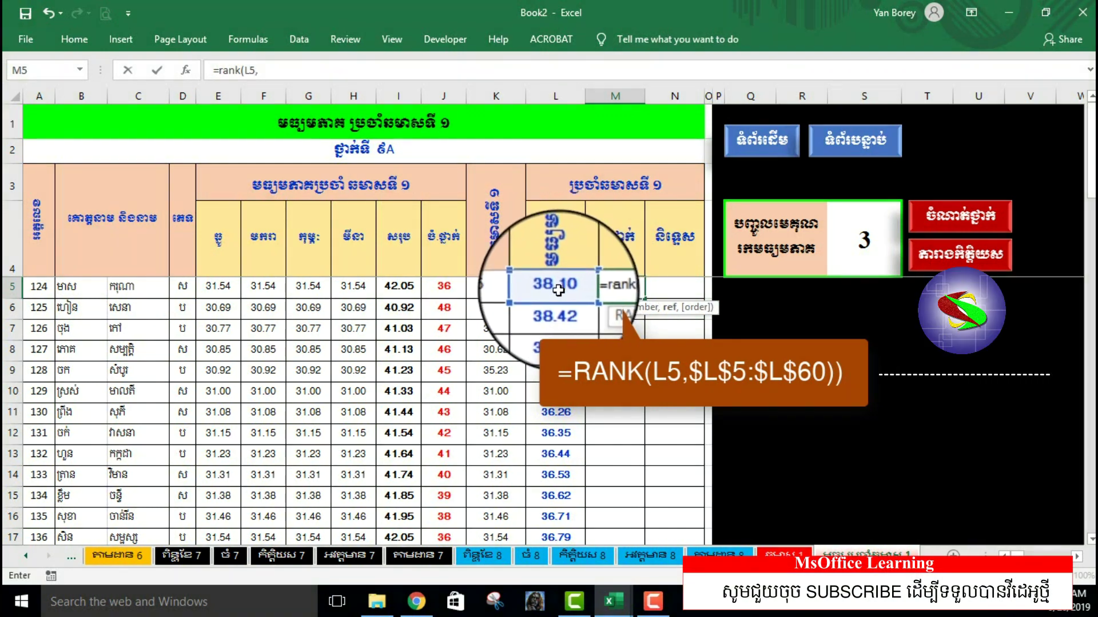
pyautogui.moveTo(555, 287); pyautogui.dragTo(551, 606)
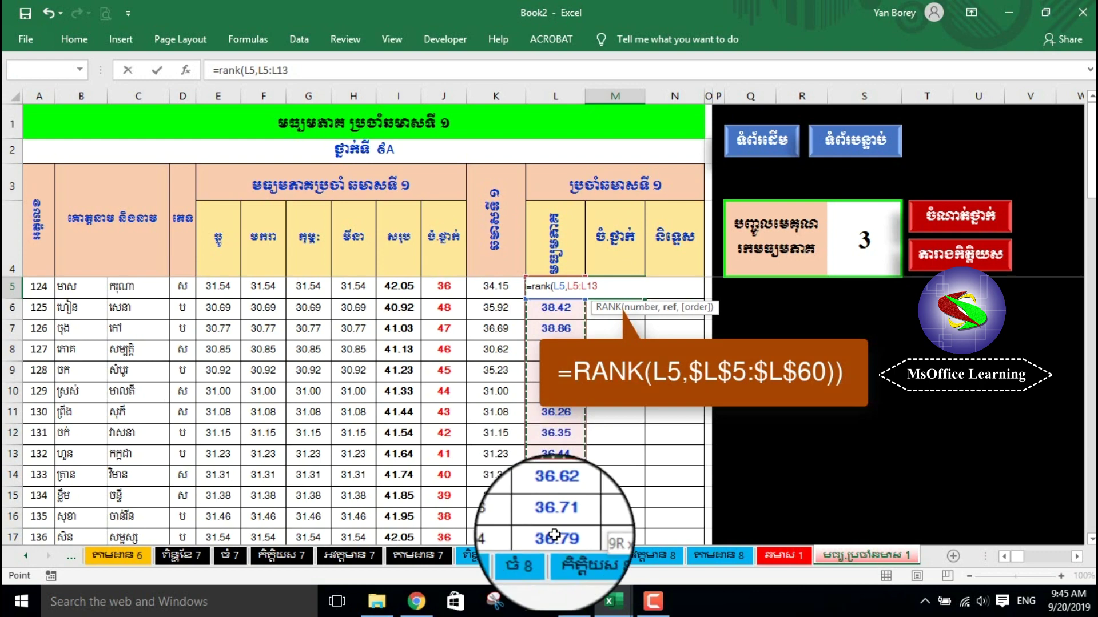
pyautogui.moveTo(550, 606); pyautogui.dragTo(550, 526)
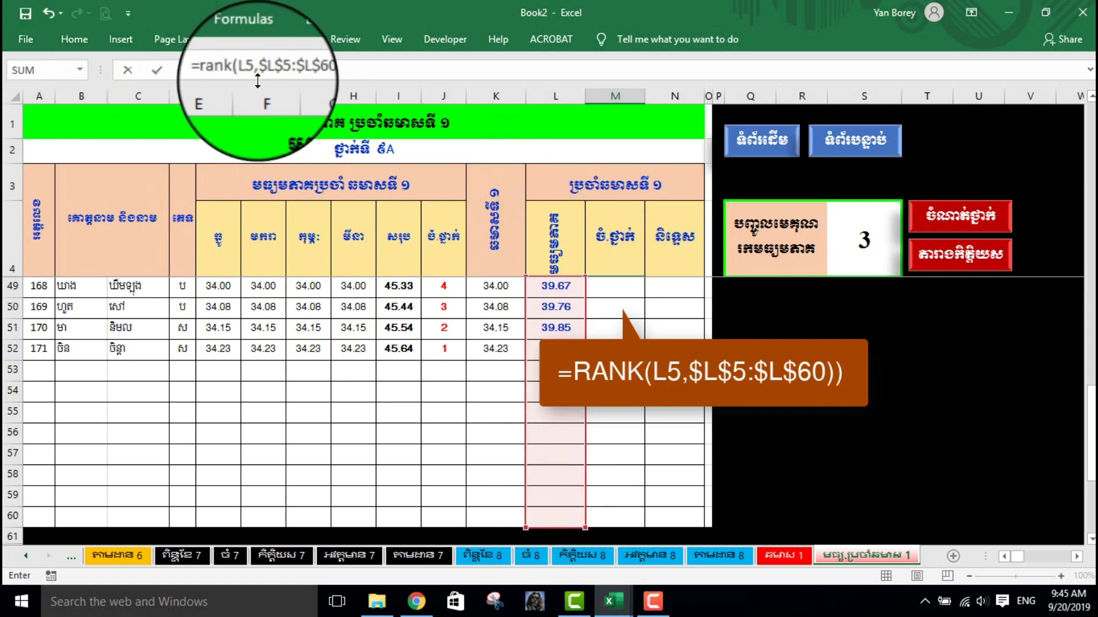
pyautogui.press('Return')
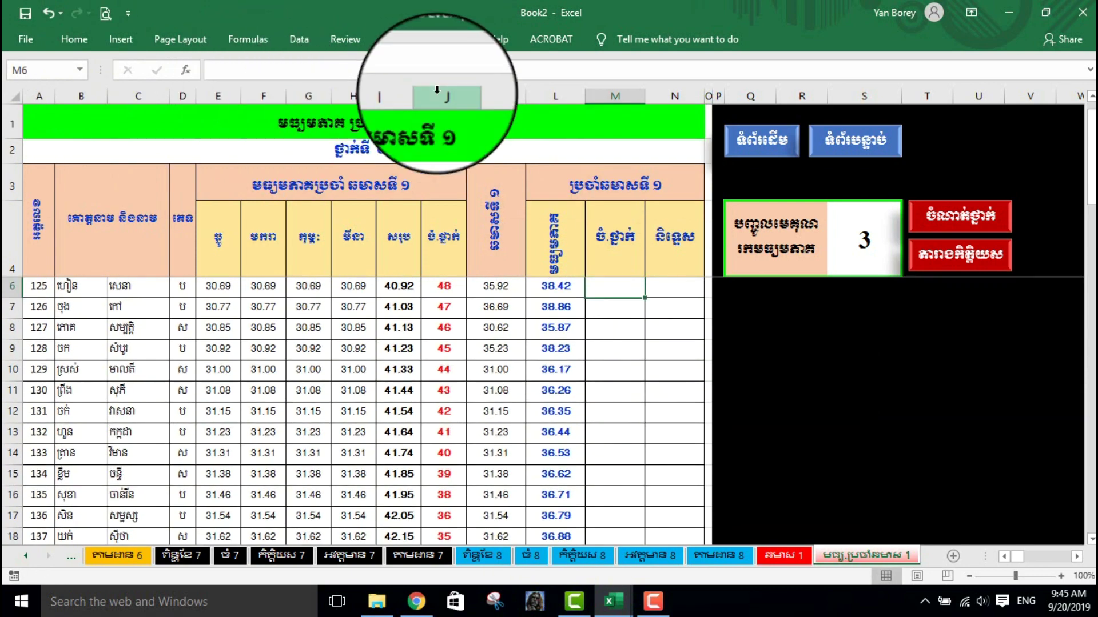
# Step: Fill the RANK formula down column M to row 60
pyautogui.click(616, 289)
pyautogui.moveTo(646, 297); pyautogui.dragTo(624, 532)
pyautogui.scroll(8, 631, 464)
pyautogui.scroll(7, 629, 461)
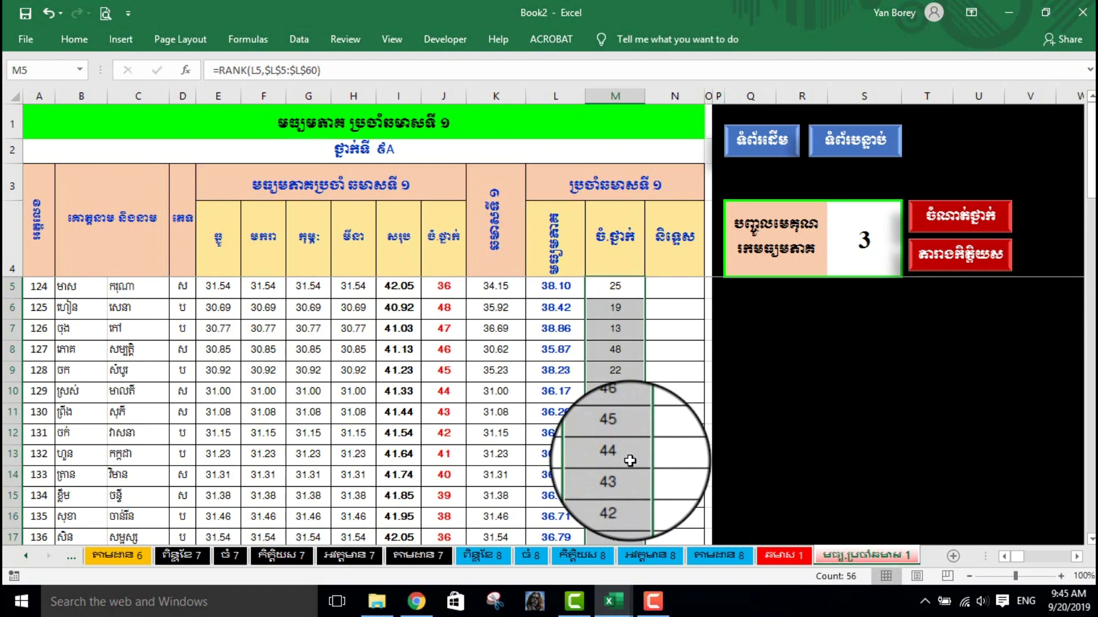
# Step: Reselect M5 and put its RANK formula into edit mode in the formula bar
pyautogui.click(615, 286)
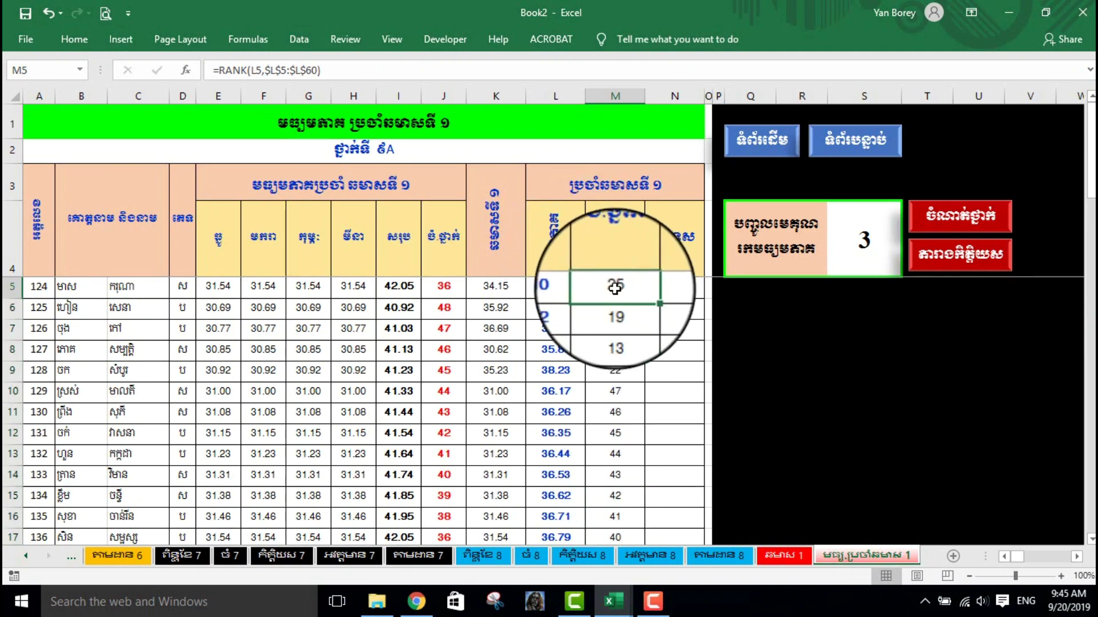
pyautogui.click(221, 72)
pyautogui.scroll(-6, 319, 220)
pyautogui.scroll(-9, 428, 345)
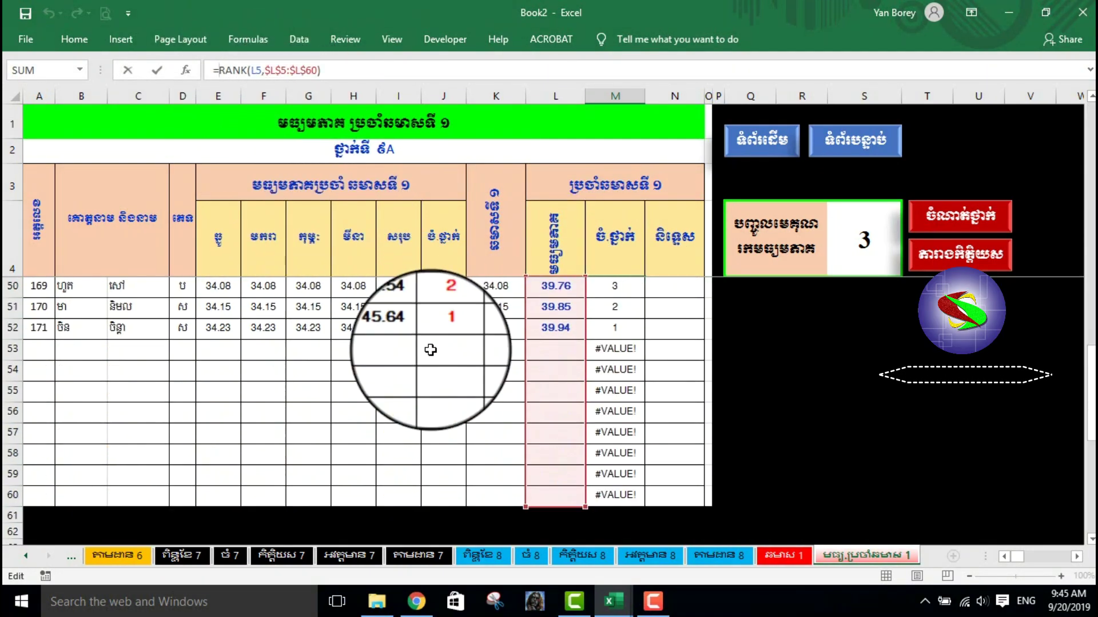
pyautogui.scroll(-2, 625, 343)
pyautogui.scroll(2, 616, 334)
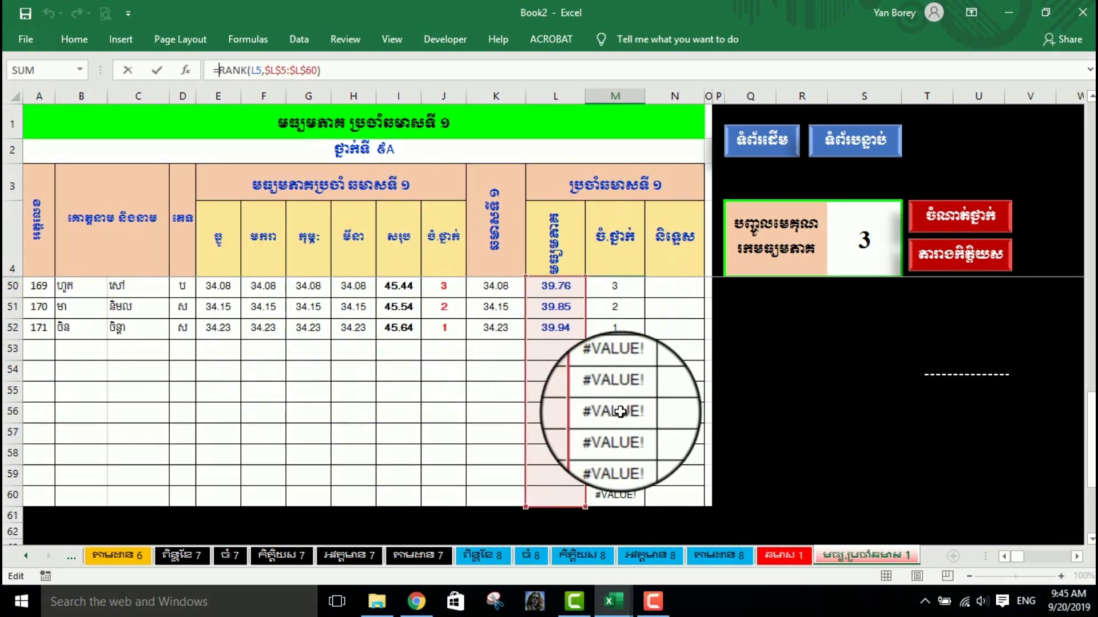
pyautogui.scroll(12, 619, 412)
pyautogui.scroll(3, 619, 411)
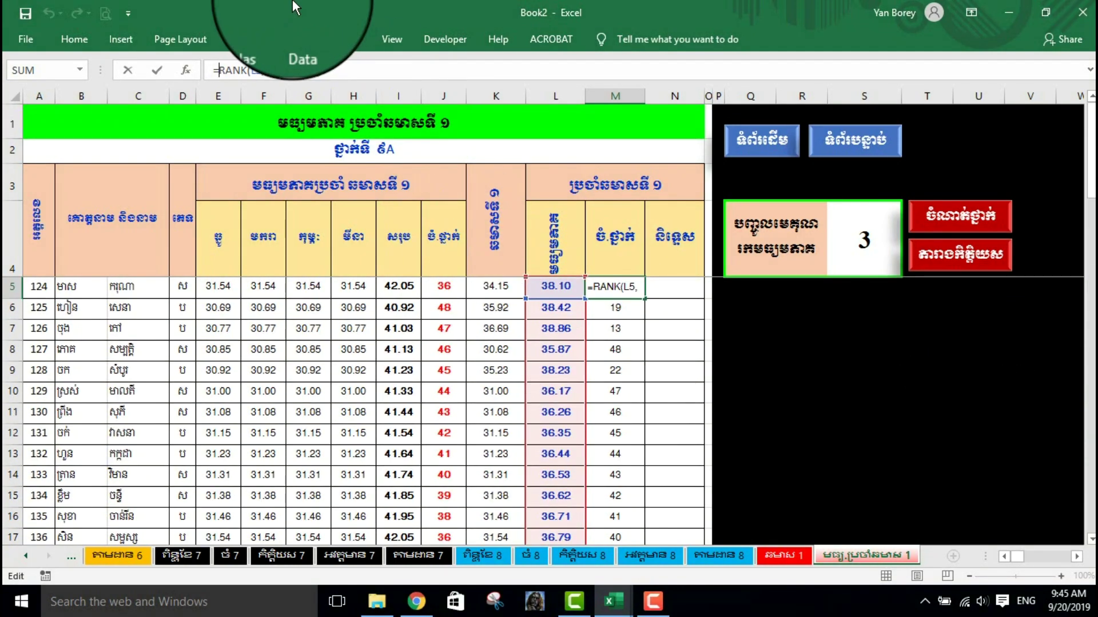
# Step: Change M5 to =IF(L5="","",RANK(L5,$L$5:$L$60)) and fill it down column M
pyautogui.write('if(')
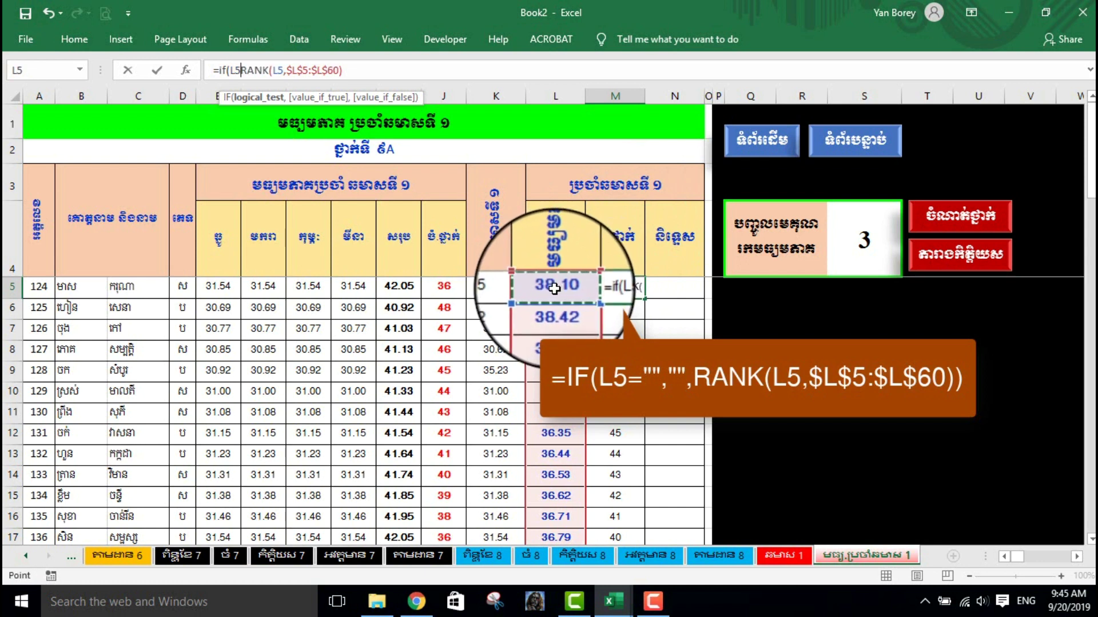
pyautogui.write('"","",')
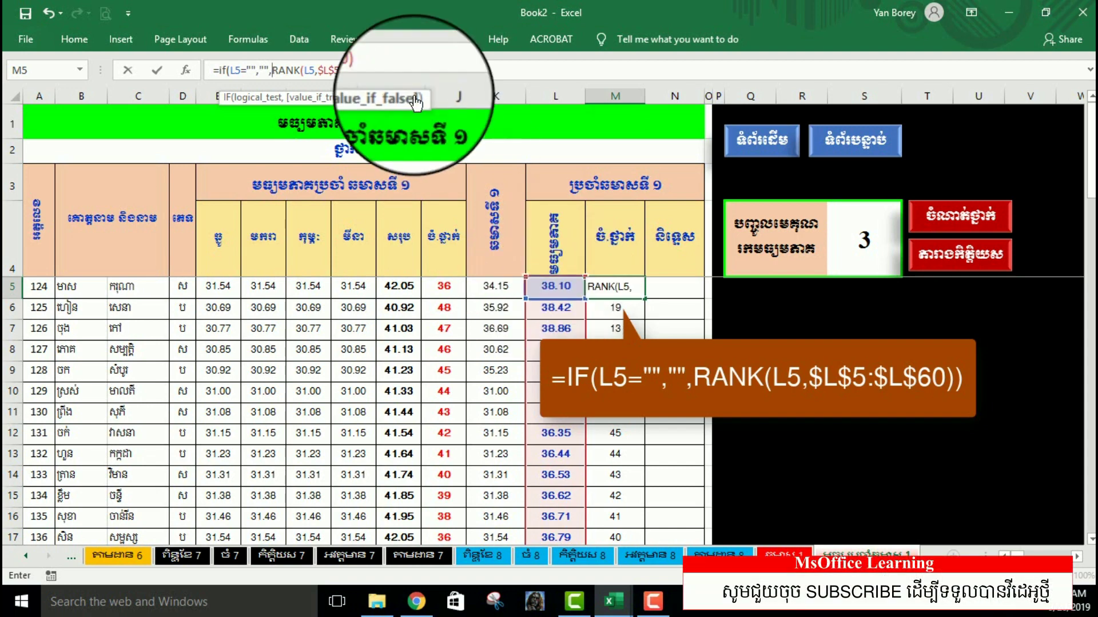
pyautogui.press('Return')
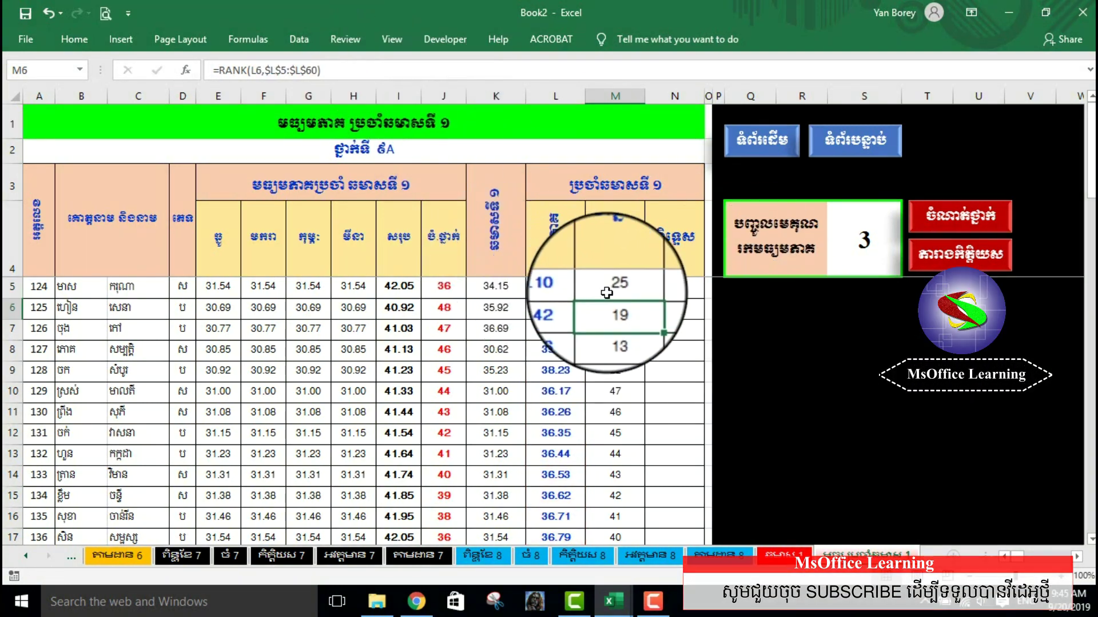
pyautogui.click(607, 293)
pyautogui.moveTo(663, 300)
pyautogui.mouseDown()
pyautogui.moveTo(620, 614)
pyautogui.moveTo(615, 517)
pyautogui.mouseUp()
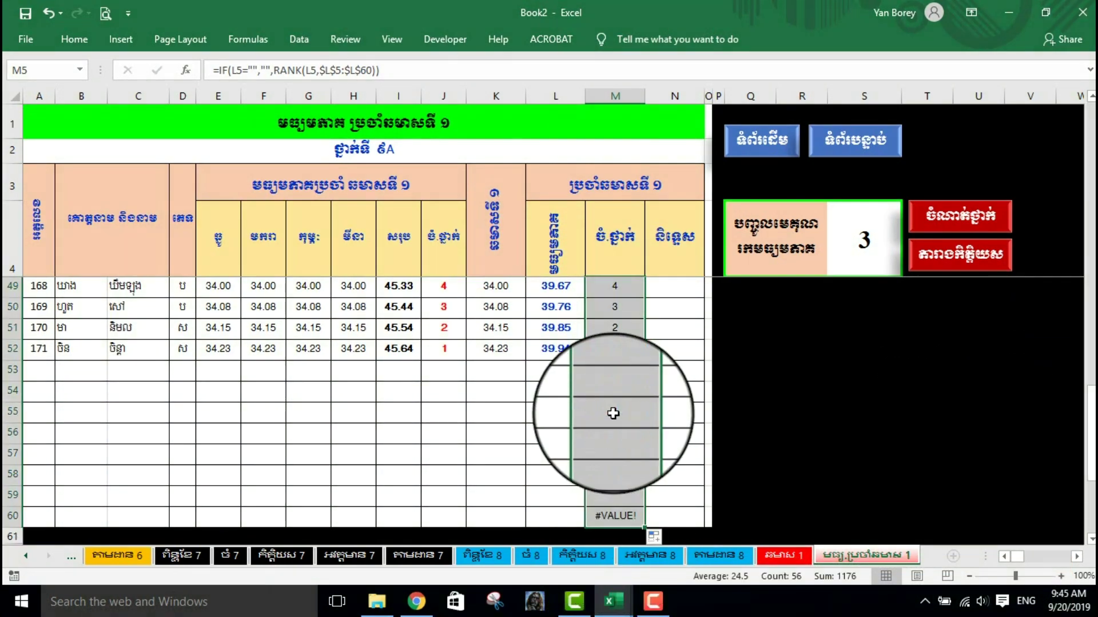
pyautogui.scroll(5, 612, 413)
# Step: Colour the rank numbers in column M red
pyautogui.rightClick(611, 436)
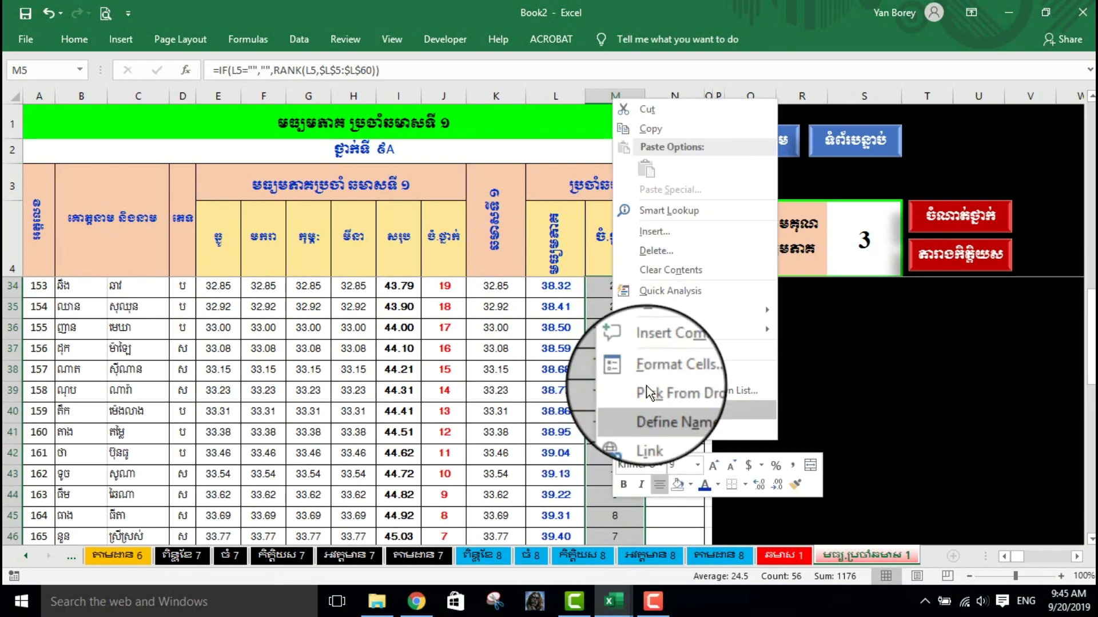
pyautogui.click(715, 491)
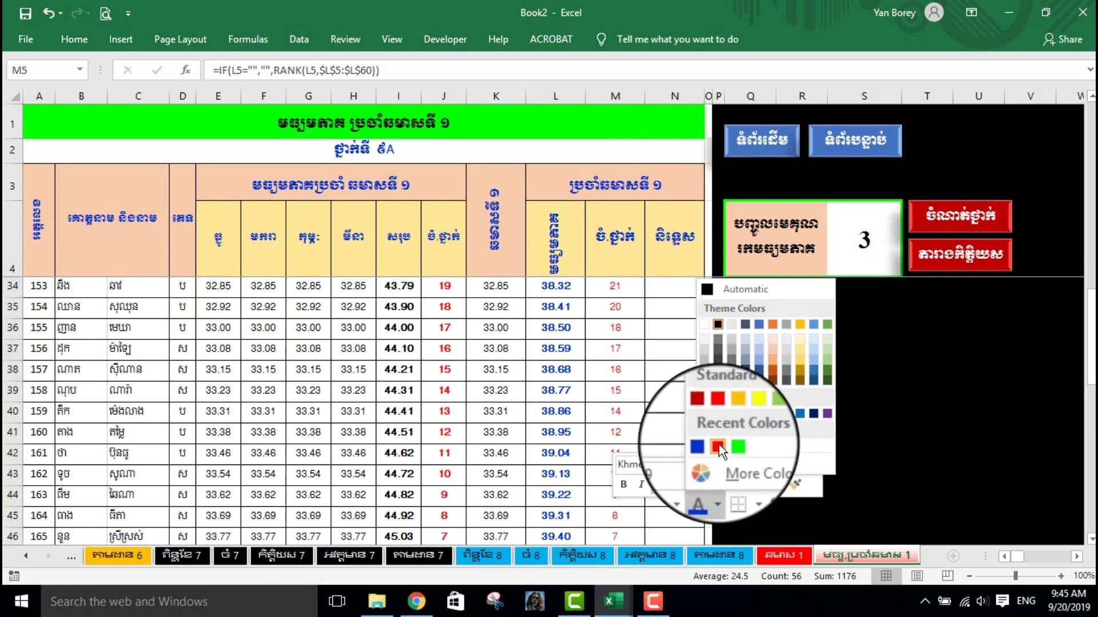
pyautogui.click(719, 444)
pyautogui.scroll(6, 646, 466)
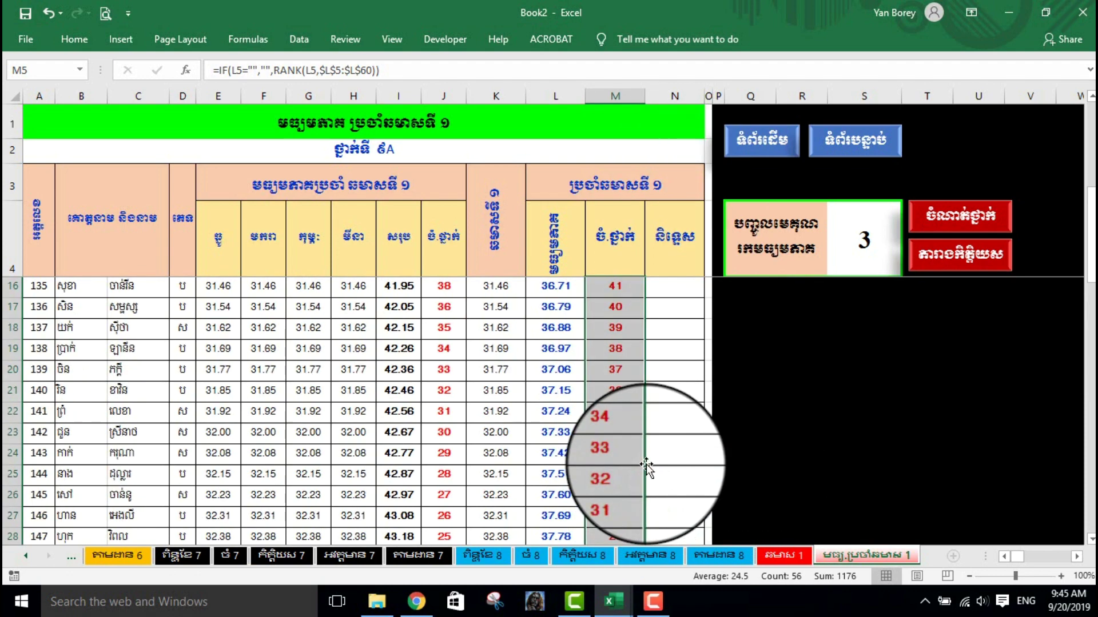
pyautogui.scroll(4, 646, 464)
pyautogui.click(672, 288)
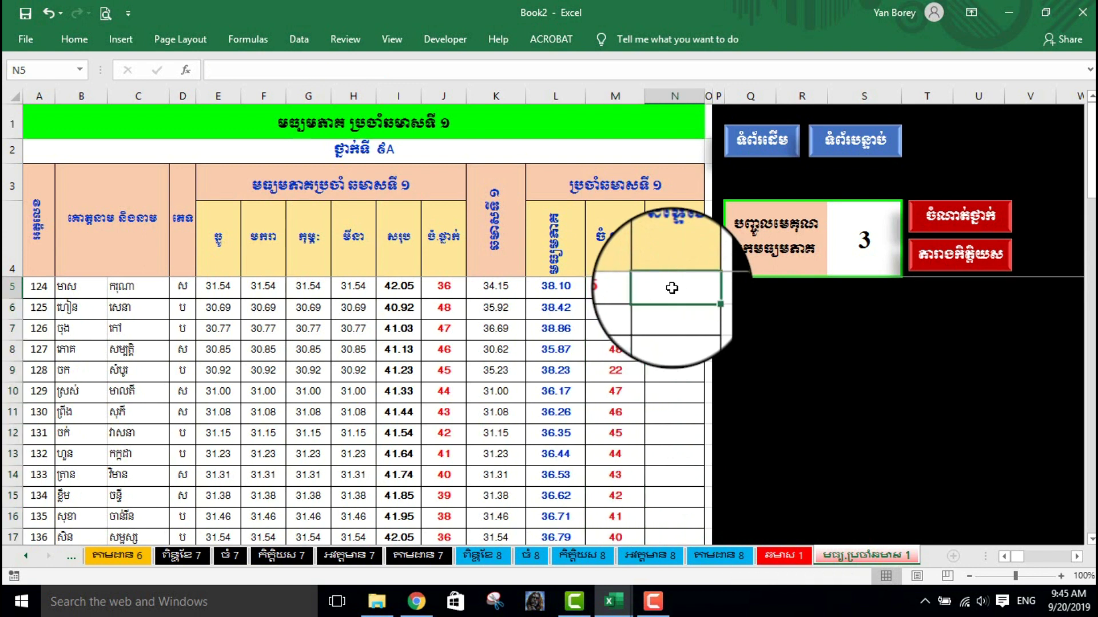
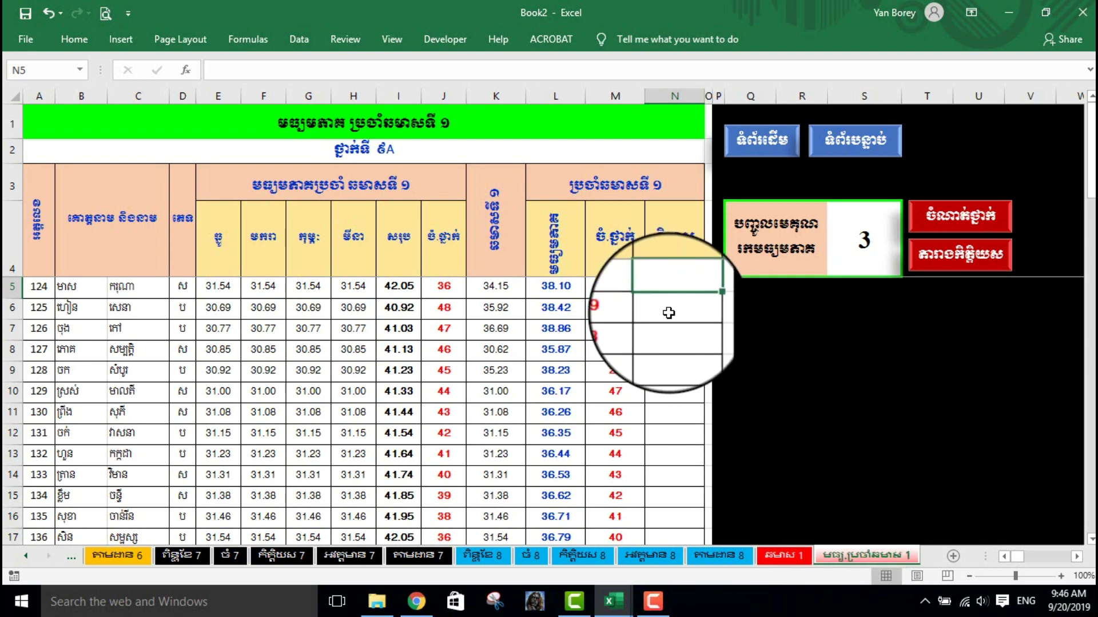
# Step: Type N5's nested IF on L5 with tests: ≥40 ល្អ, ≥32.5 ល្អបង្គួរ, ≥25 មធ្យម
pyautogui.write('=if')
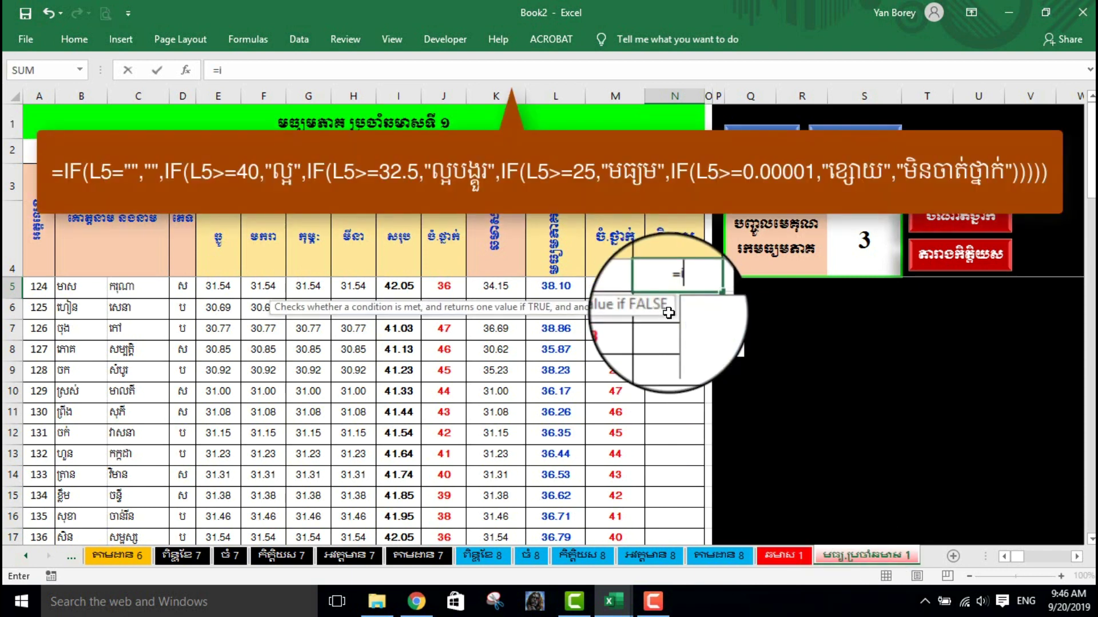
pyautogui.write('(')
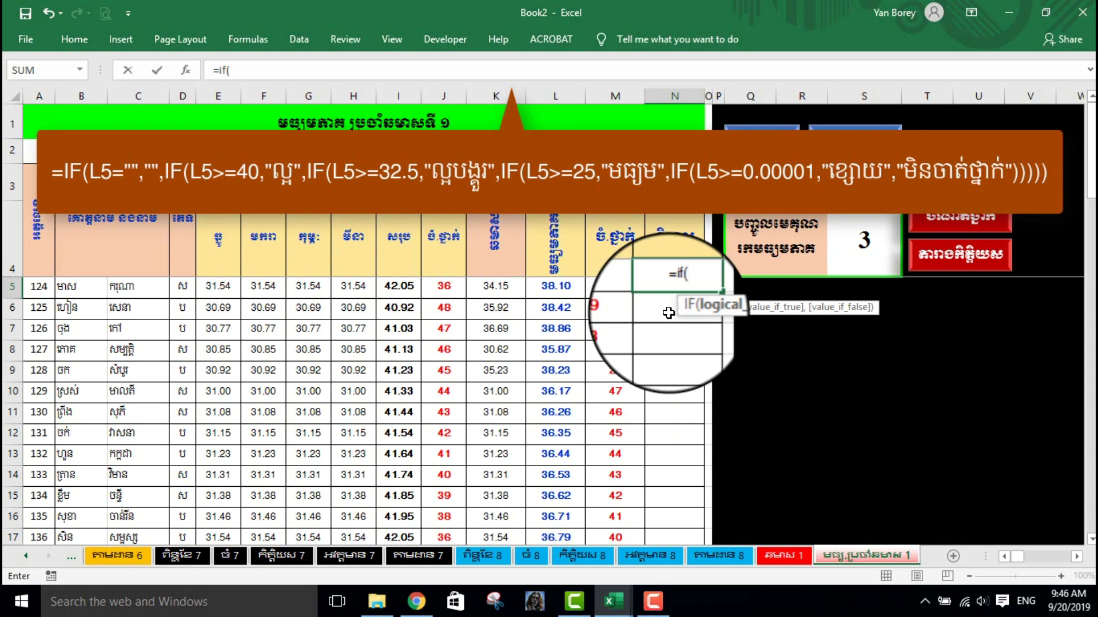
pyautogui.click(555, 286)
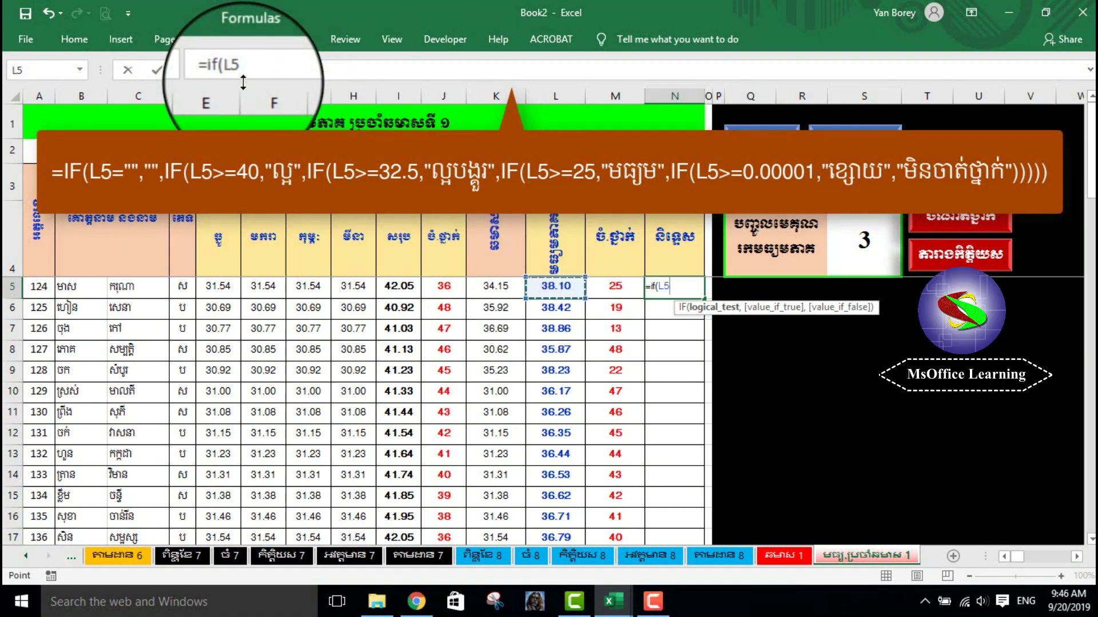
pyautogui.write('>=')
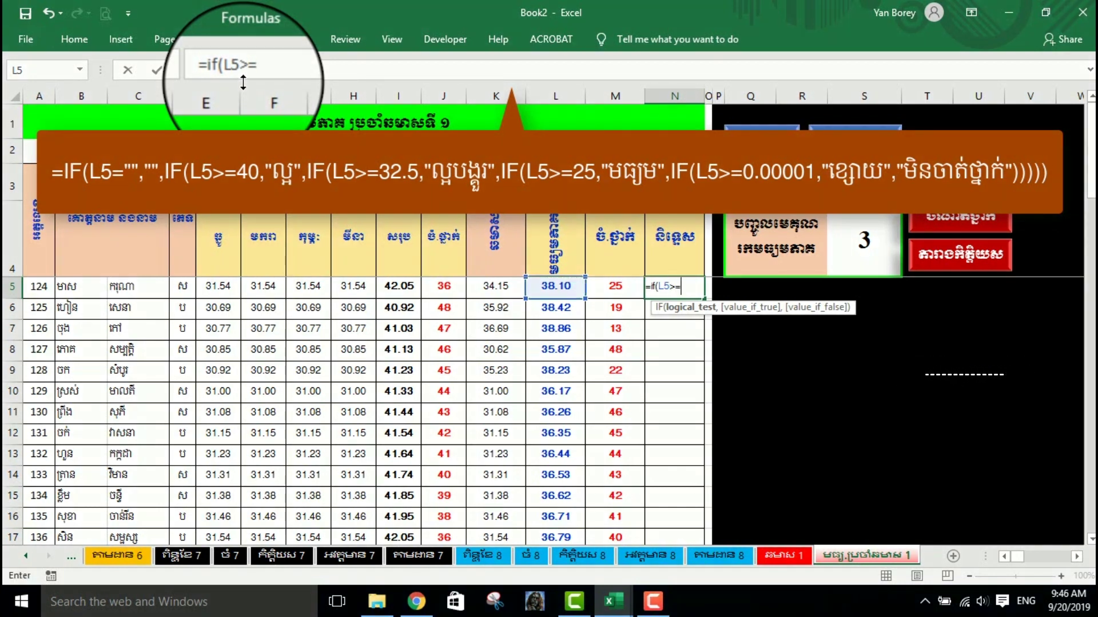
pyautogui.write('40,"')
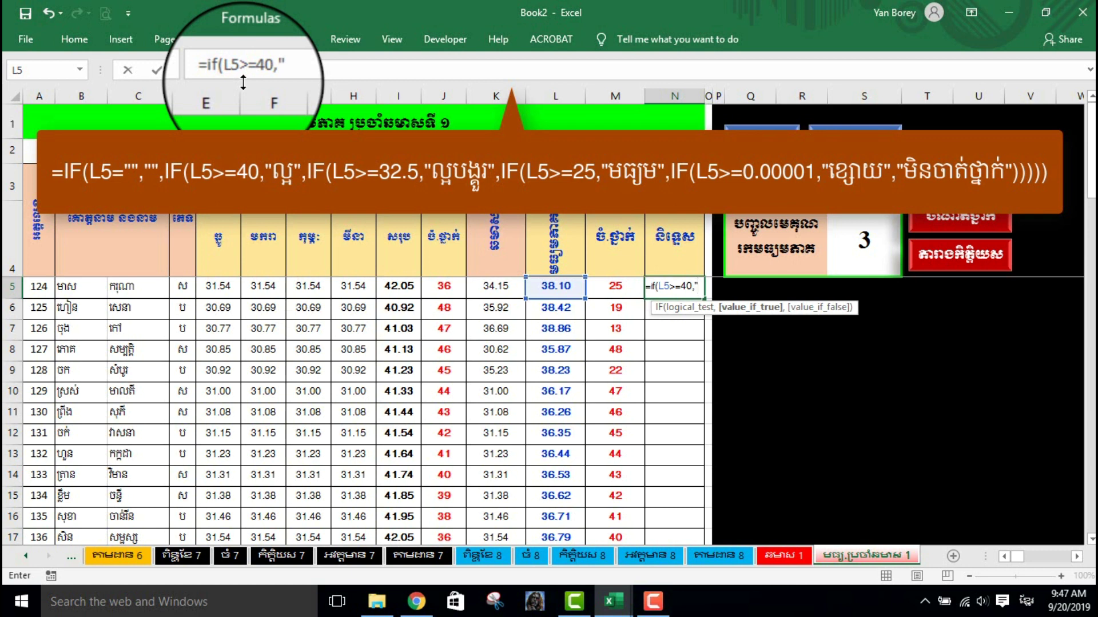
pyautogui.write('ល្អ')
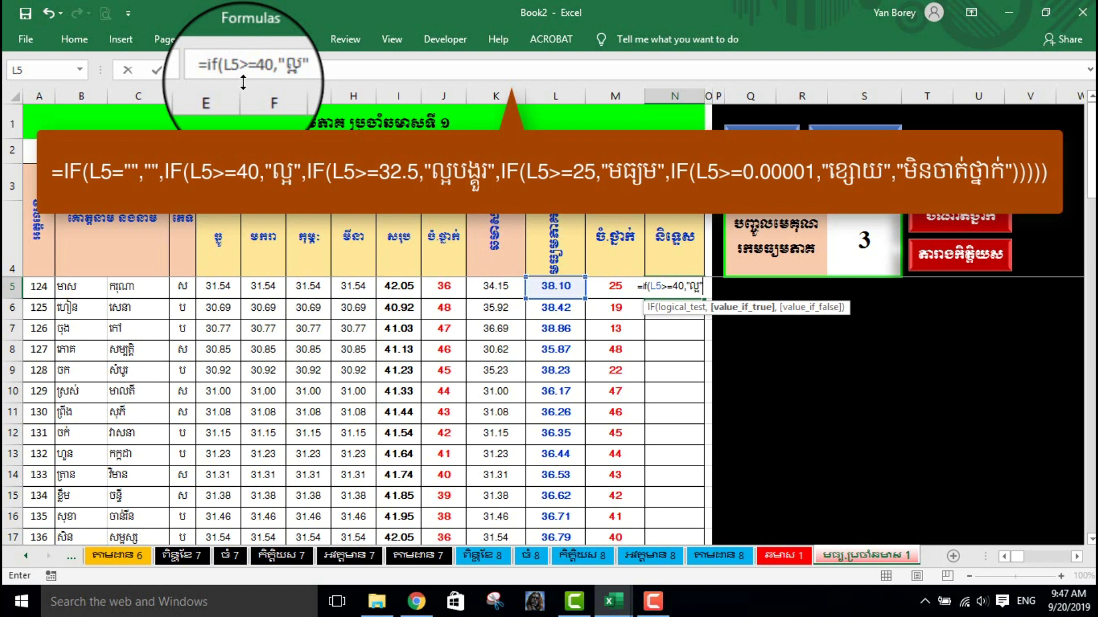
pyautogui.write(',if')
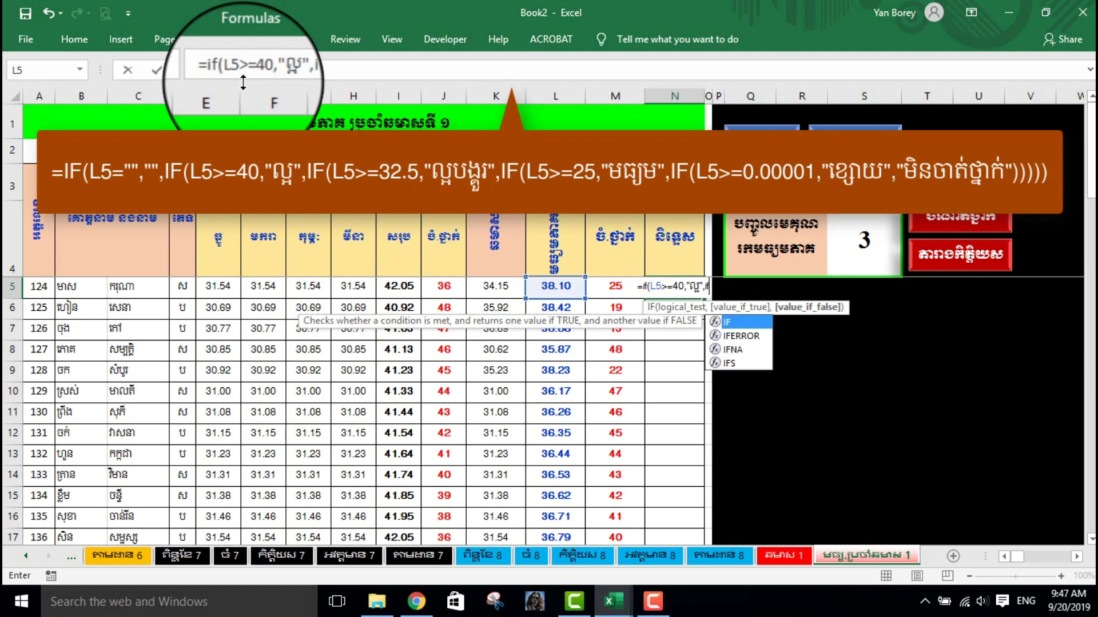
pyautogui.write('(')
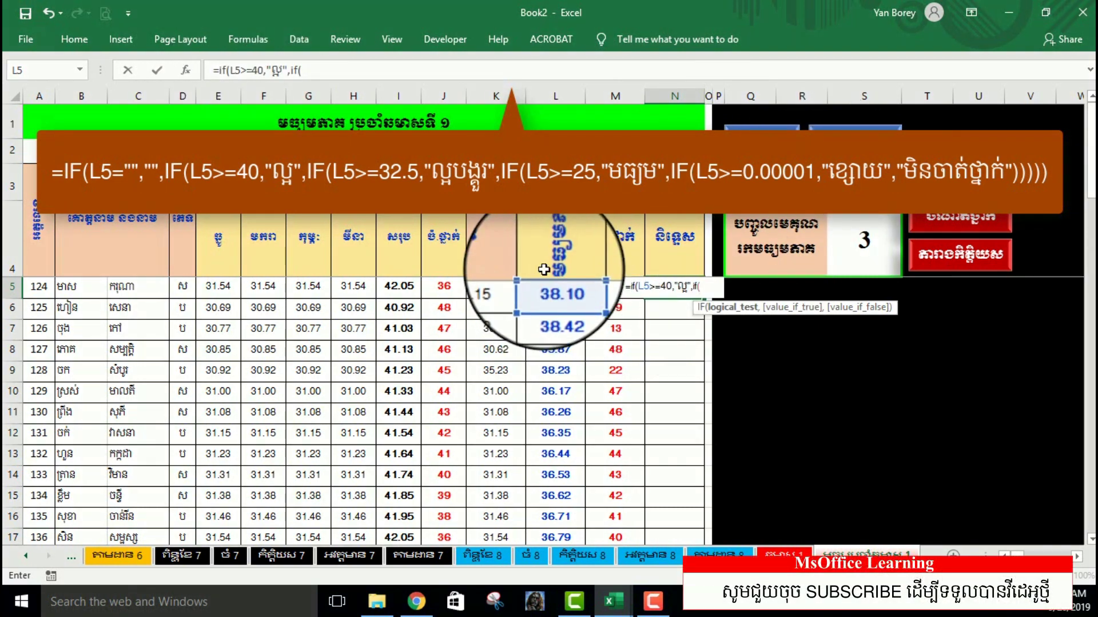
pyautogui.write('l5')
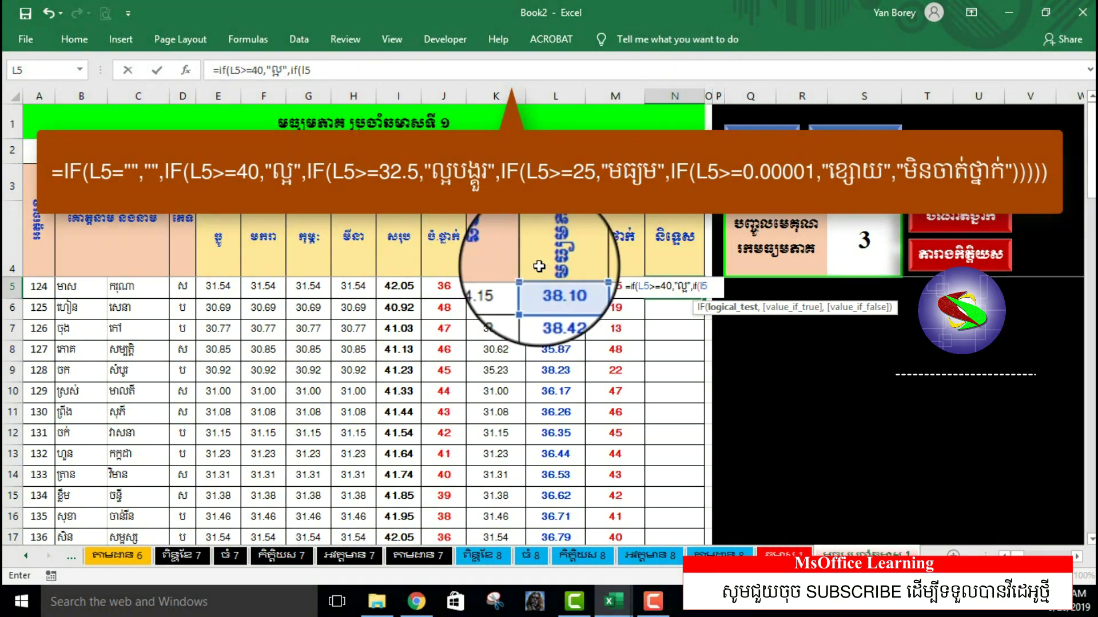
pyautogui.write('>=')
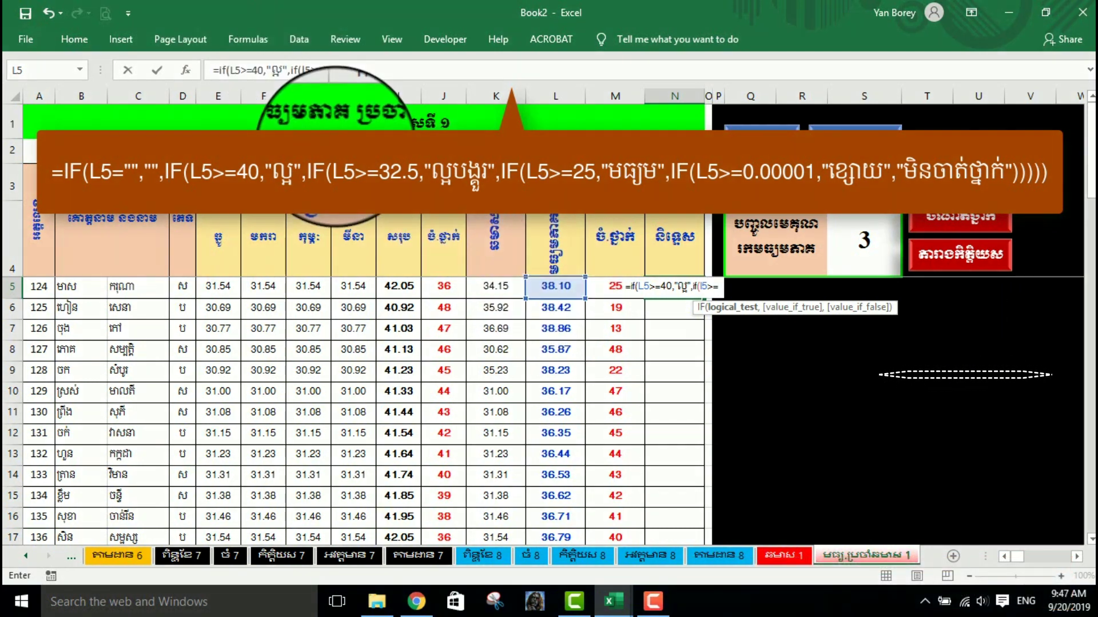
pyautogui.write('32.')
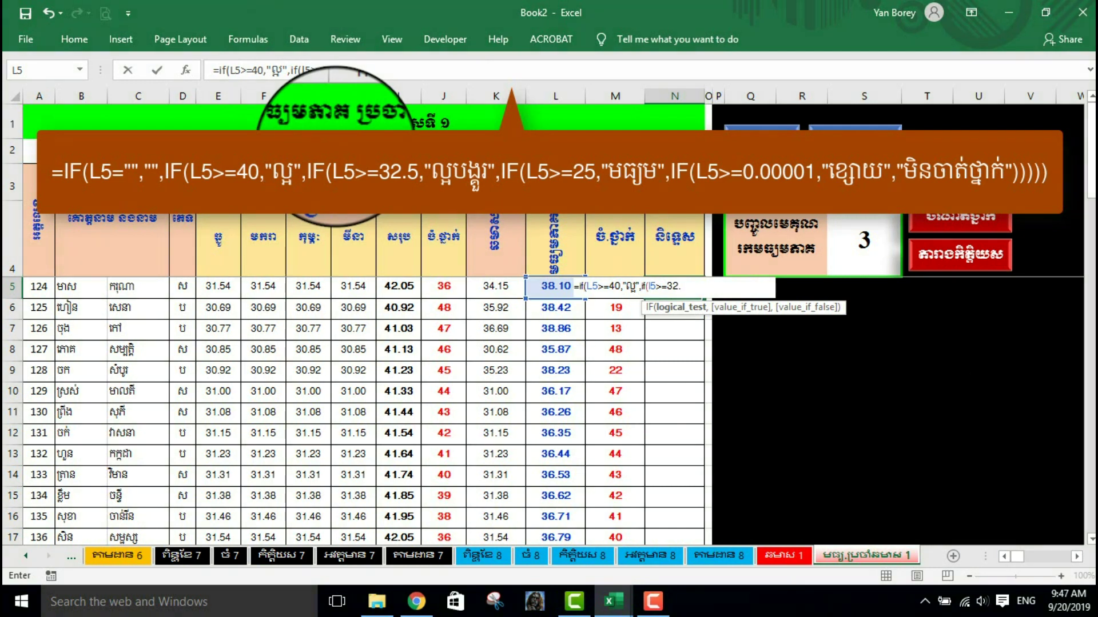
pyautogui.write('5,"ល្អបង្គួ')
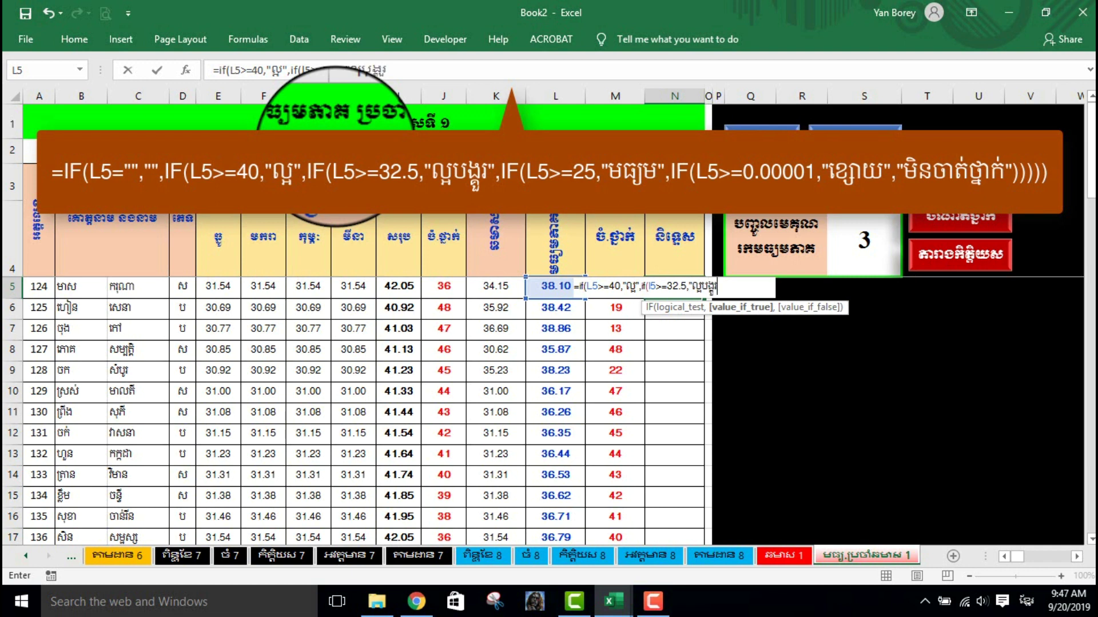
pyautogui.write(',')
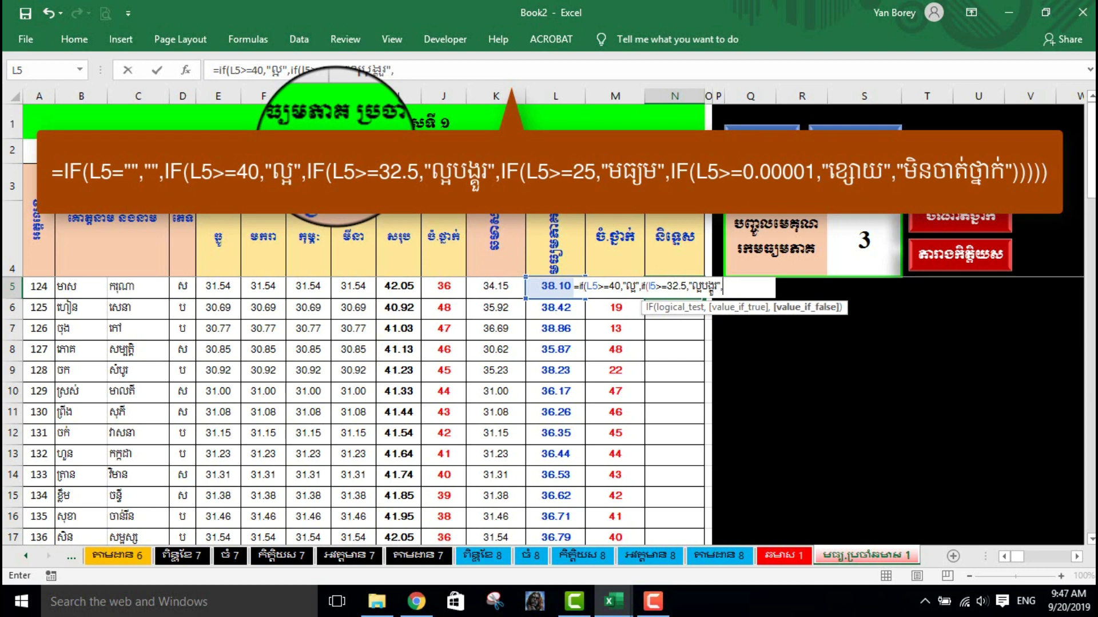
pyautogui.write('if')
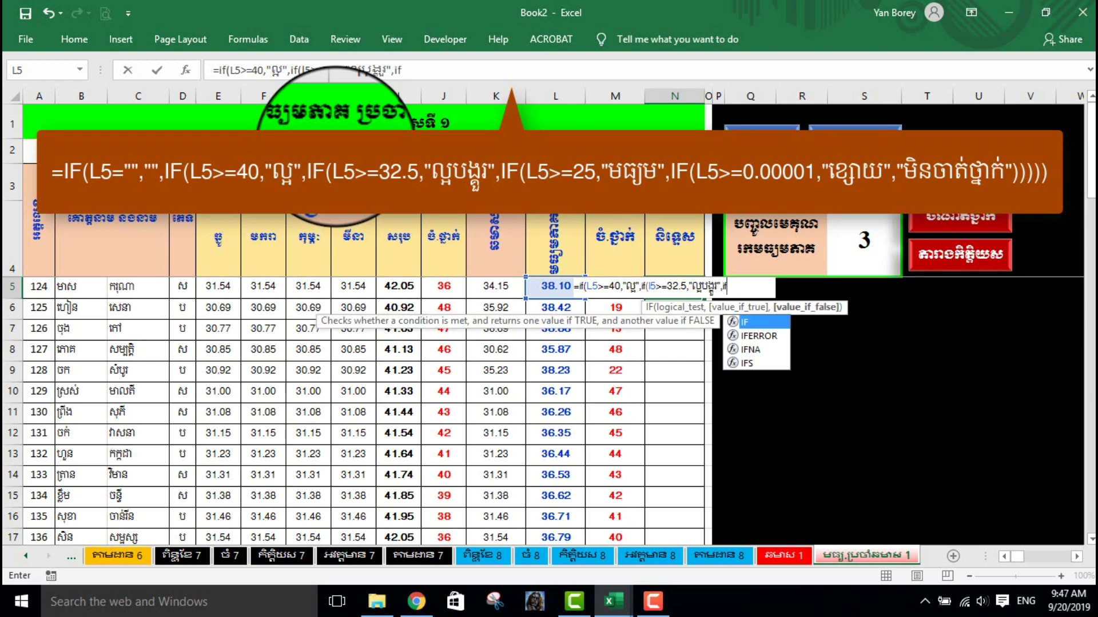
pyautogui.write('(l5>=25')
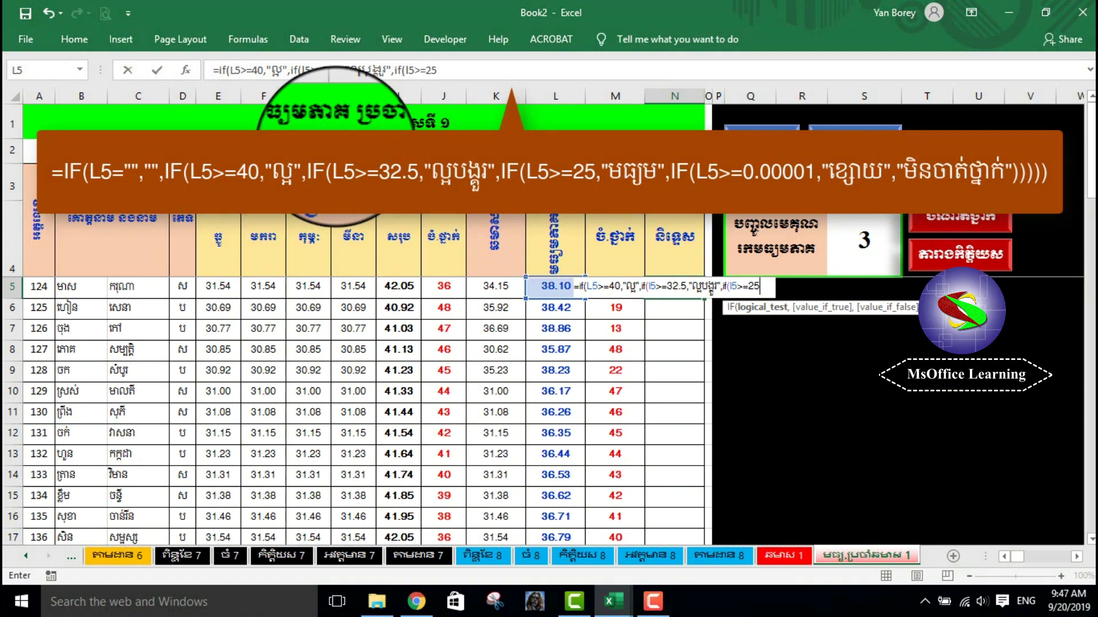
pyautogui.write(',"')
pyautogui.write('មធ្យម')
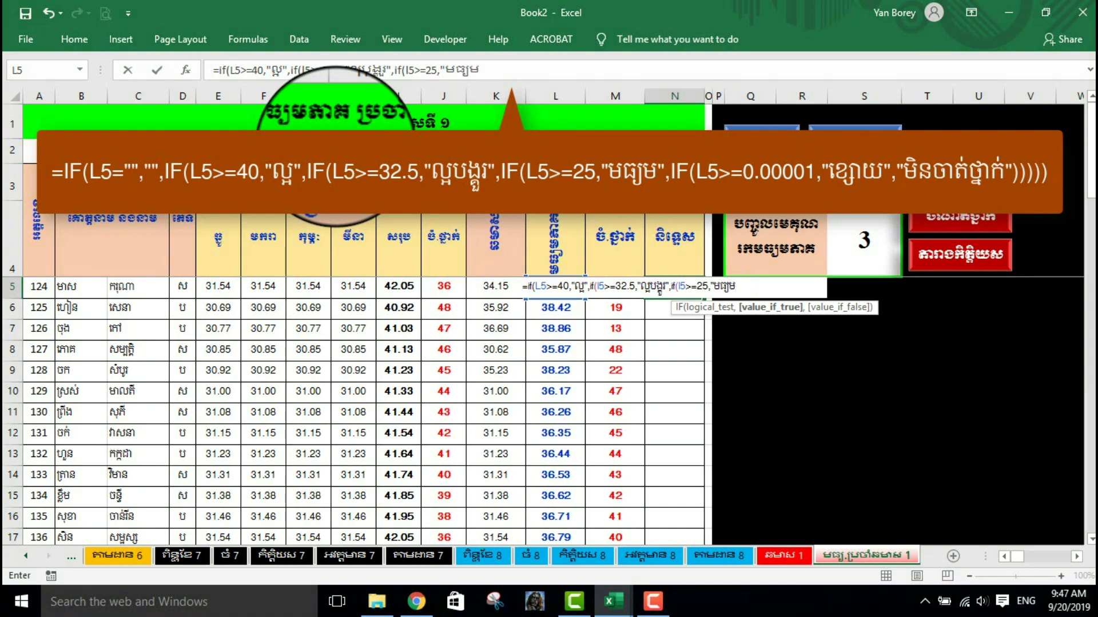
pyautogui.write('",if')
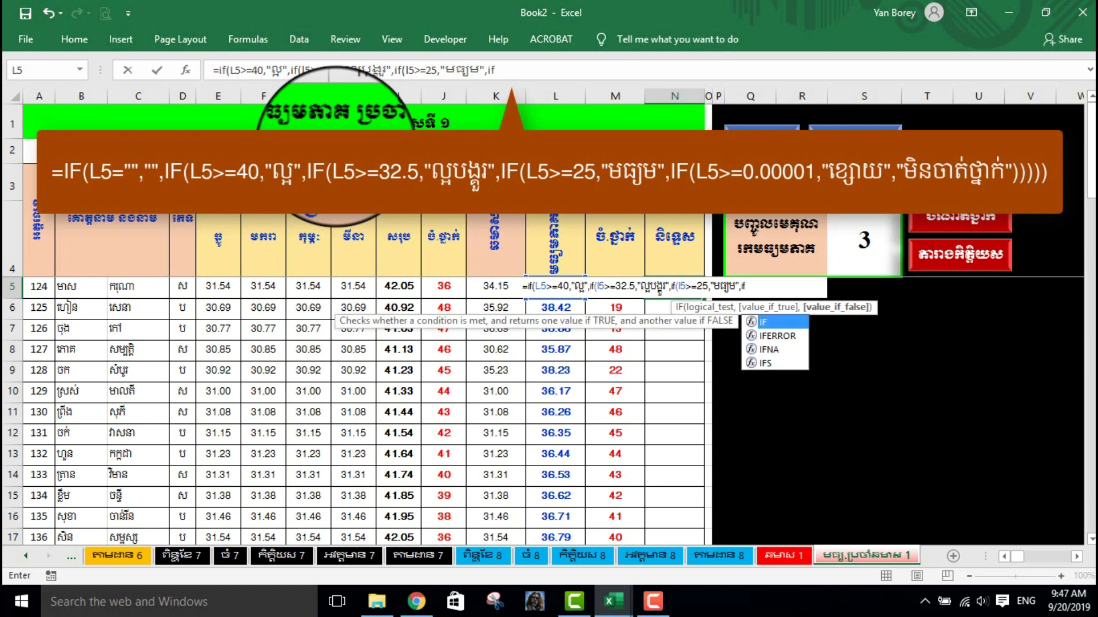
pyautogui.write('(')
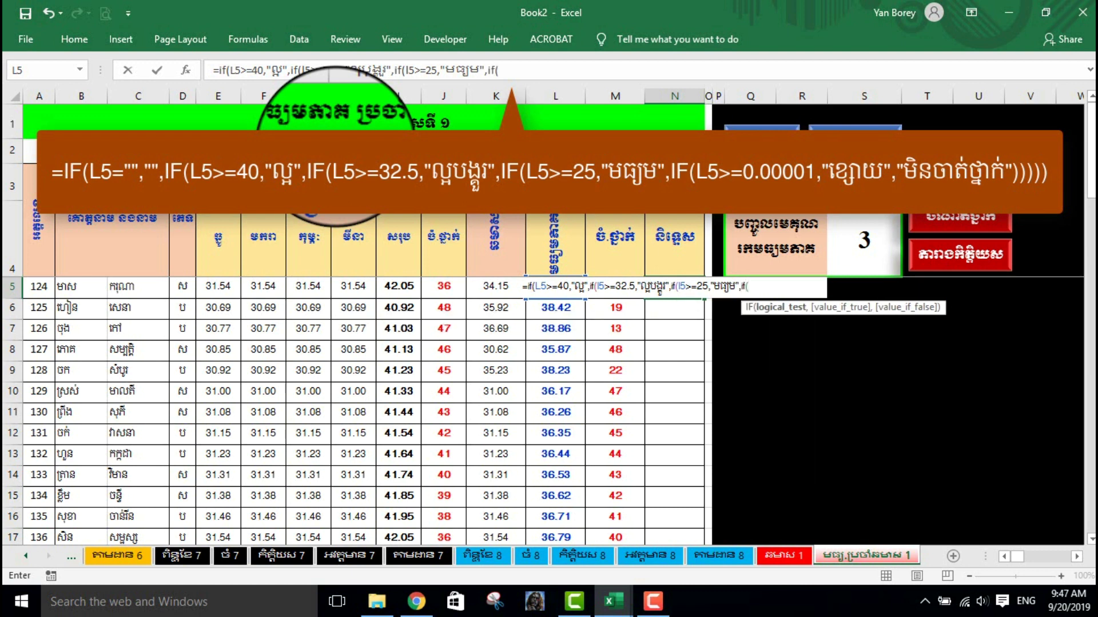
pyautogui.write('l5>=0.00001')
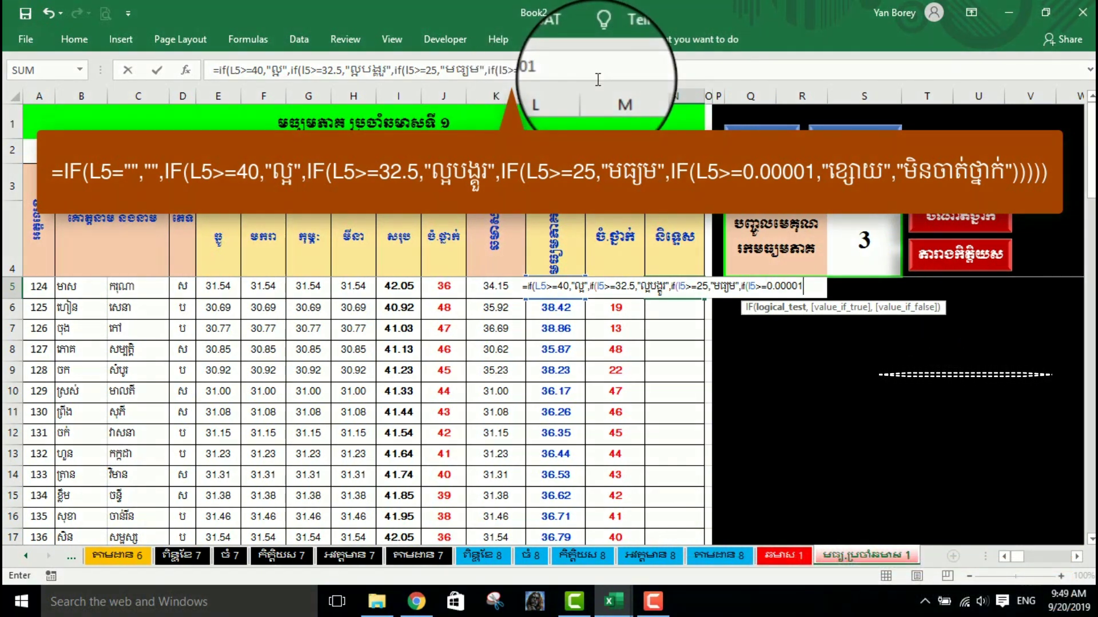
# Step: Add the L5>=0.00001 "ខ្សោយ" test and "មិនចាត់ថ្នាក់" fallback, then close all parentheses
pyautogui.write(',')
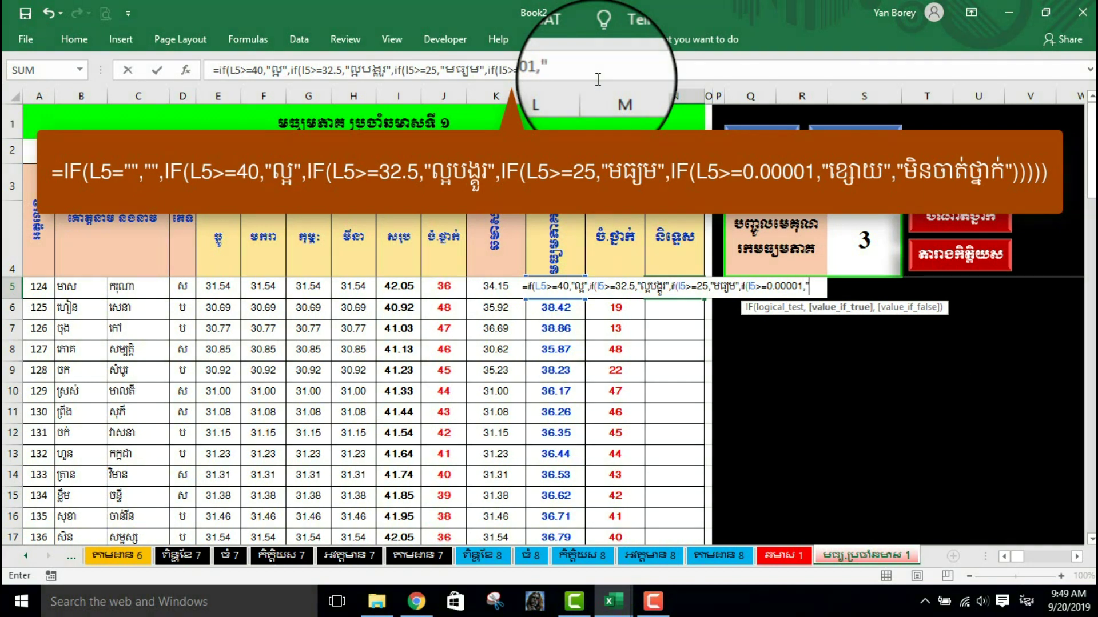
pyautogui.write('ខ្')
pyautogui.write('សោយ"')
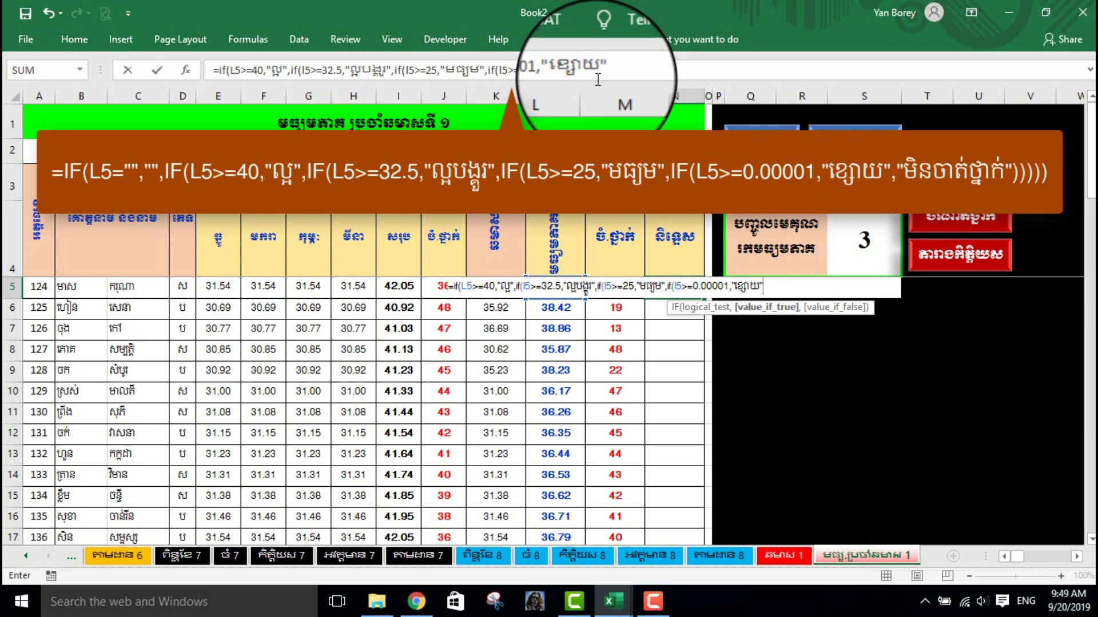
pyautogui.write(',')
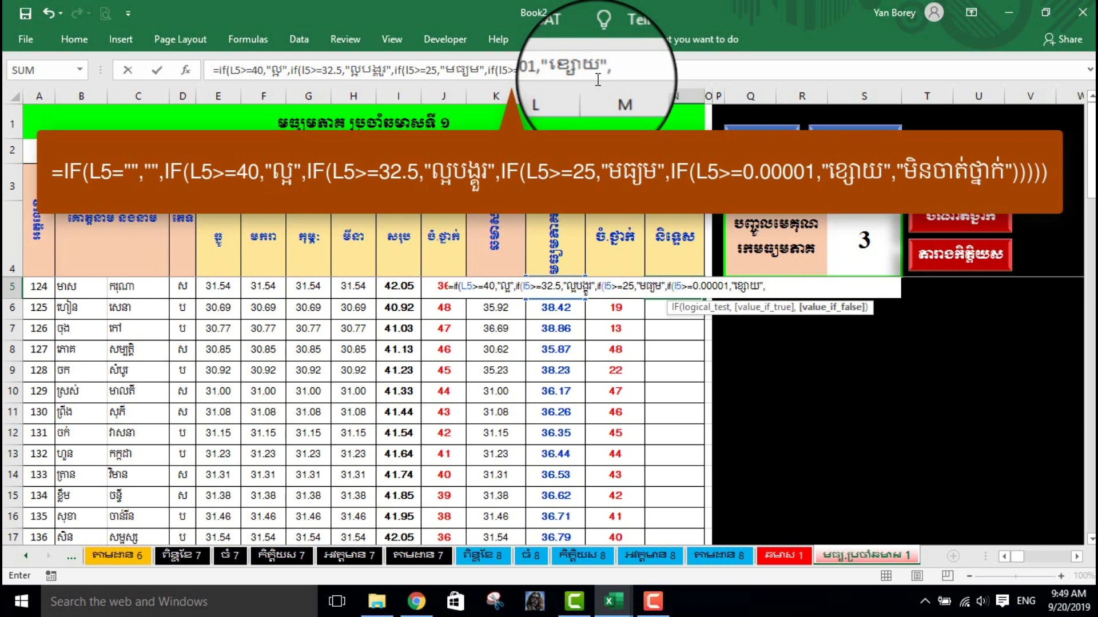
pyautogui.write('"')
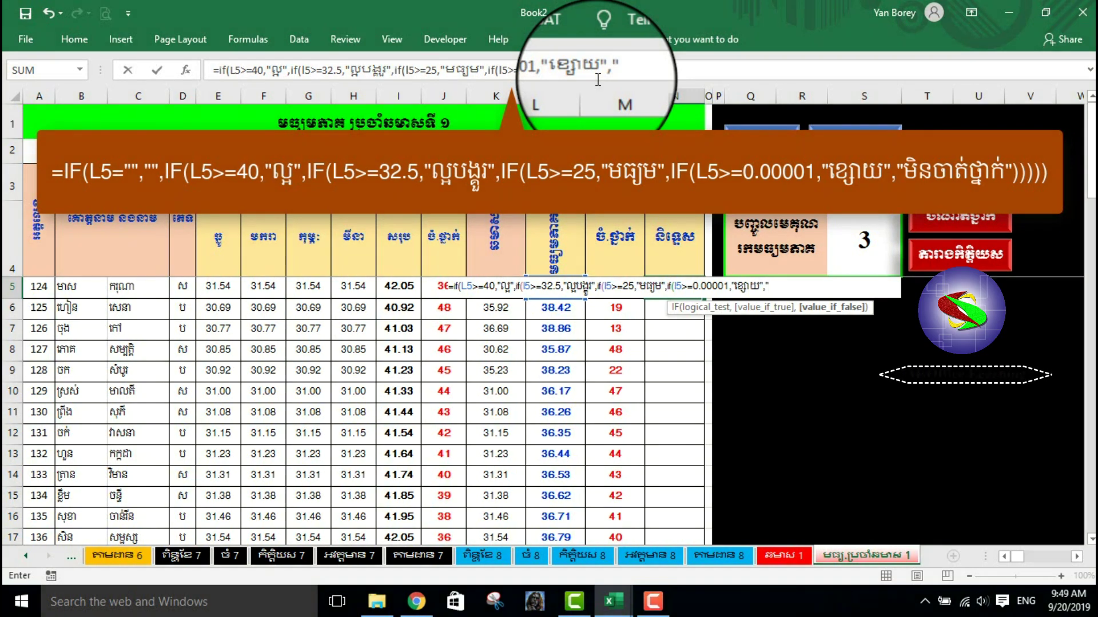
pyautogui.write('ចម')
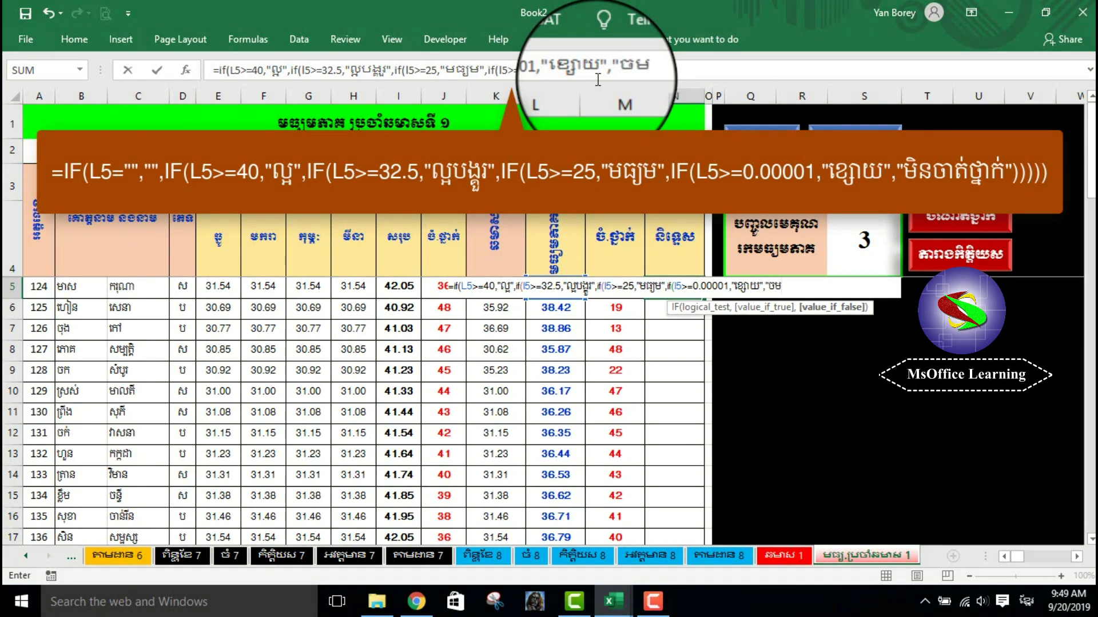
pyautogui.write('ិនចាត់ថ្នាក់')
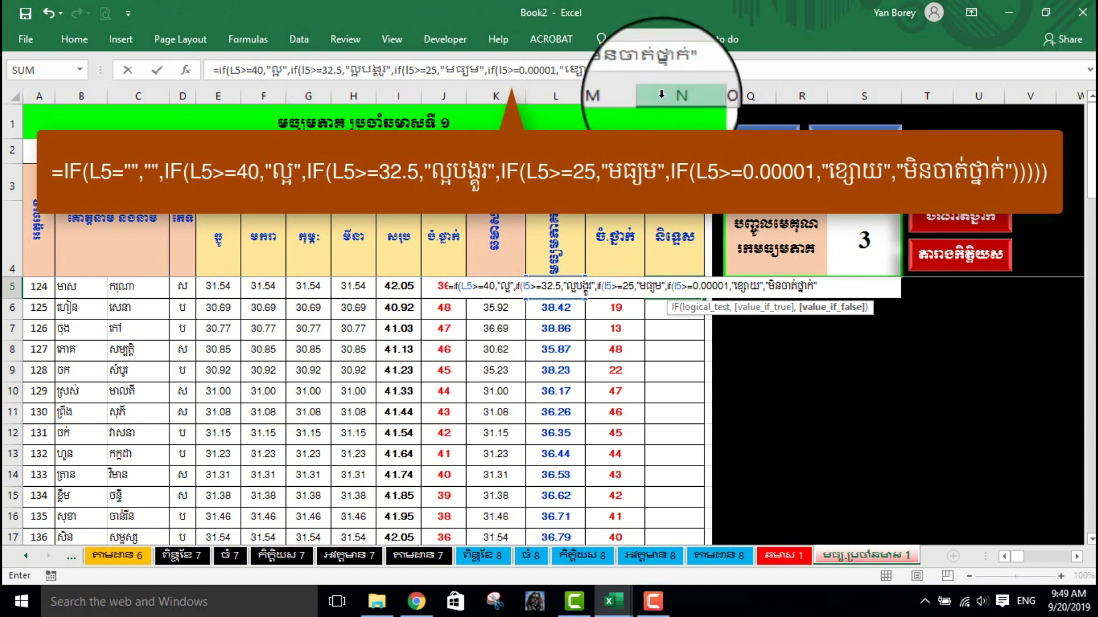
pyautogui.write(')')
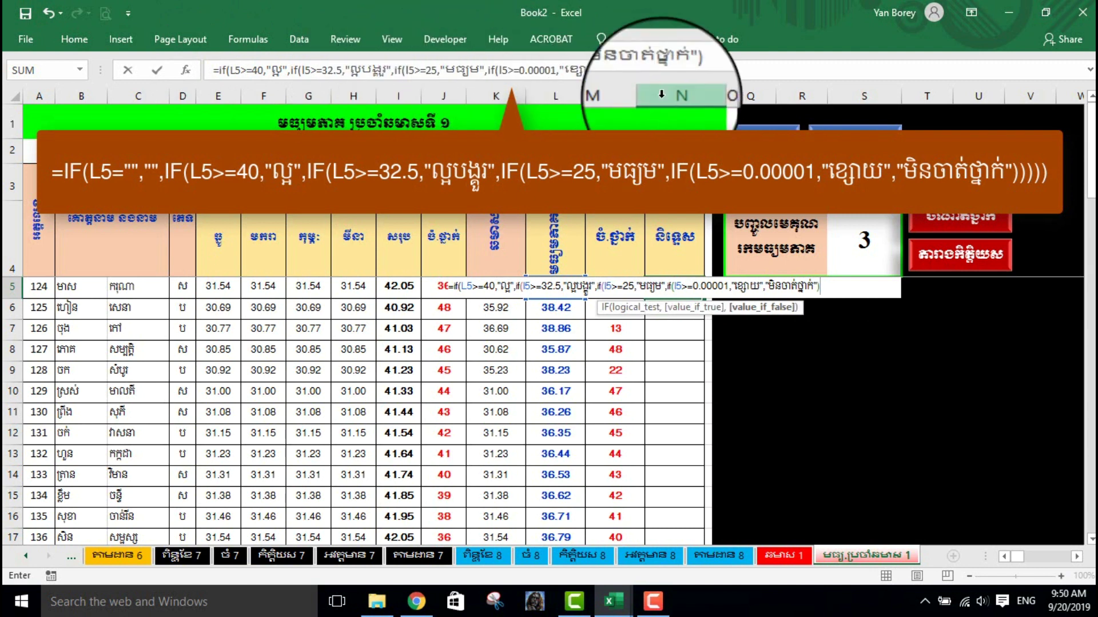
pyautogui.write(')))')
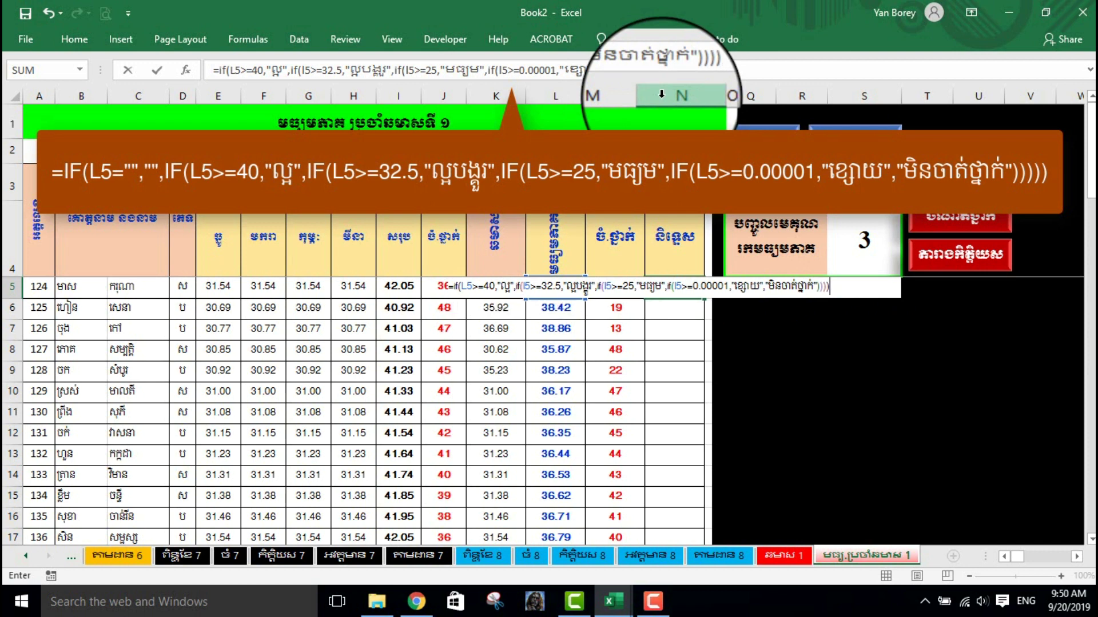
# Step: Enter the rating formula and fill it from N5 down column N to row 60
pyautogui.press('Return')
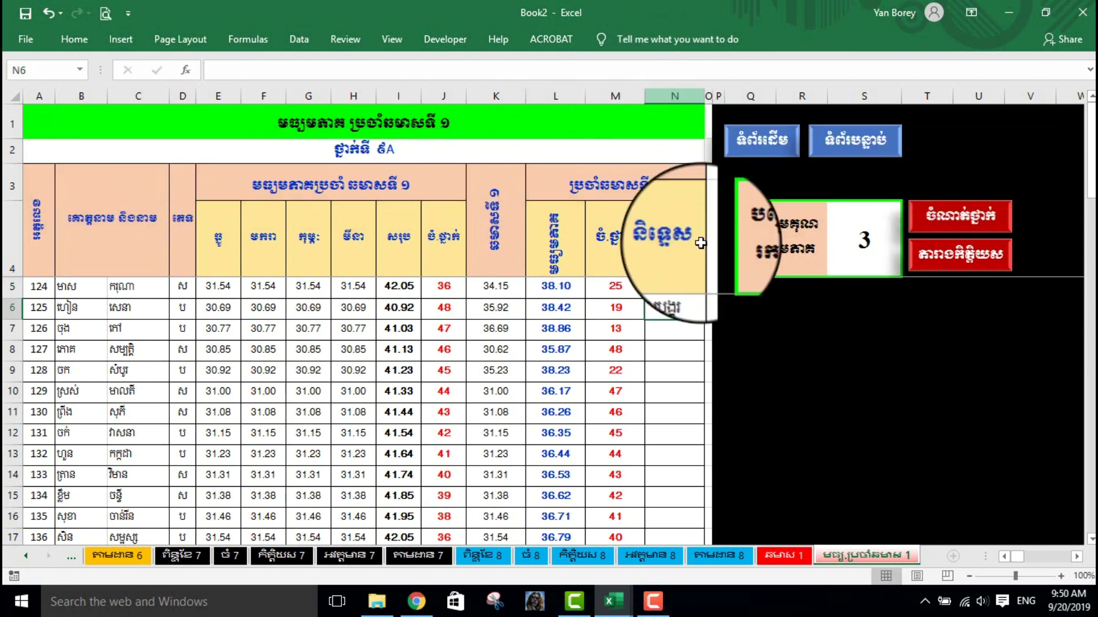
pyautogui.click(692, 291)
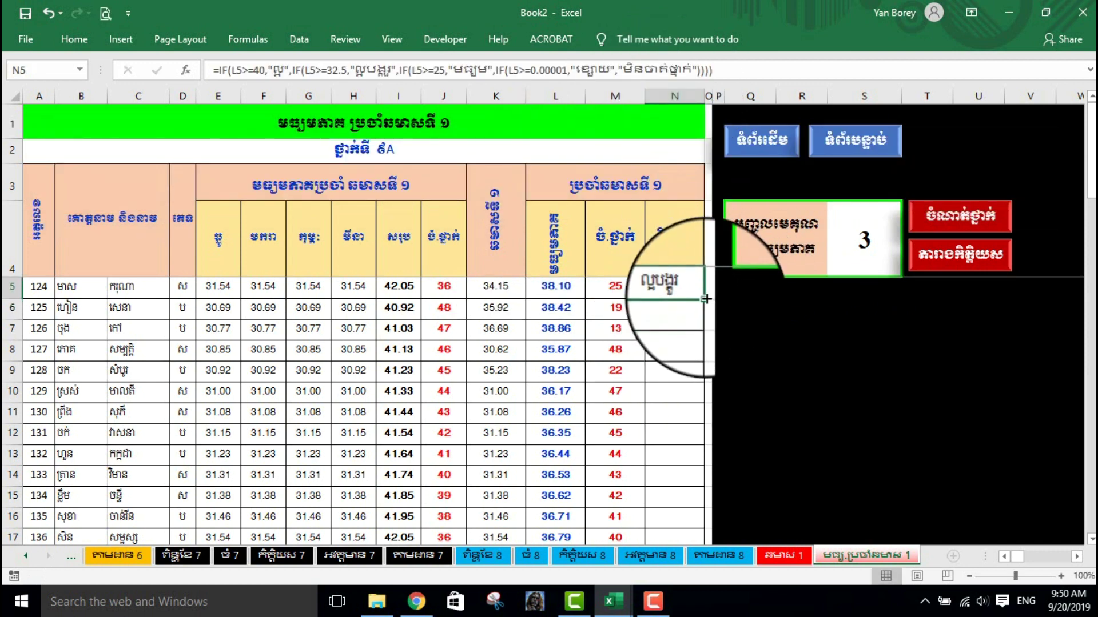
pyautogui.moveTo(710, 298)
pyautogui.mouseDown()
pyautogui.moveTo(678, 615)
pyautogui.moveTo(663, 517)
pyautogui.mouseUp()
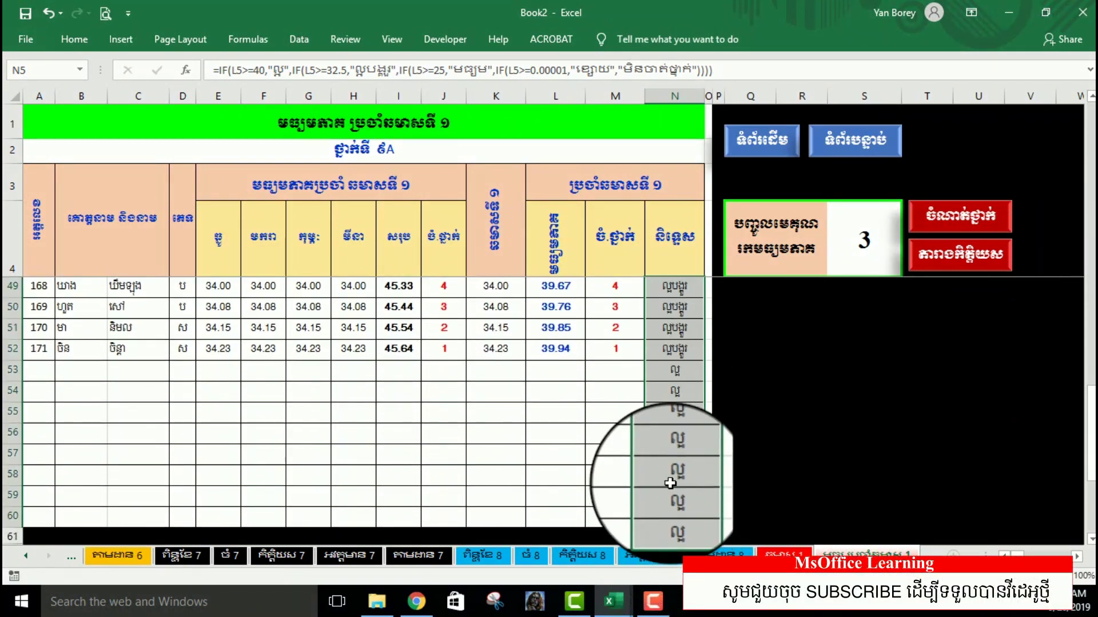
# Step: Wrap N5's formula in IF(L5="","",…) so empty rows return blank
pyautogui.scroll(11, 660, 420)
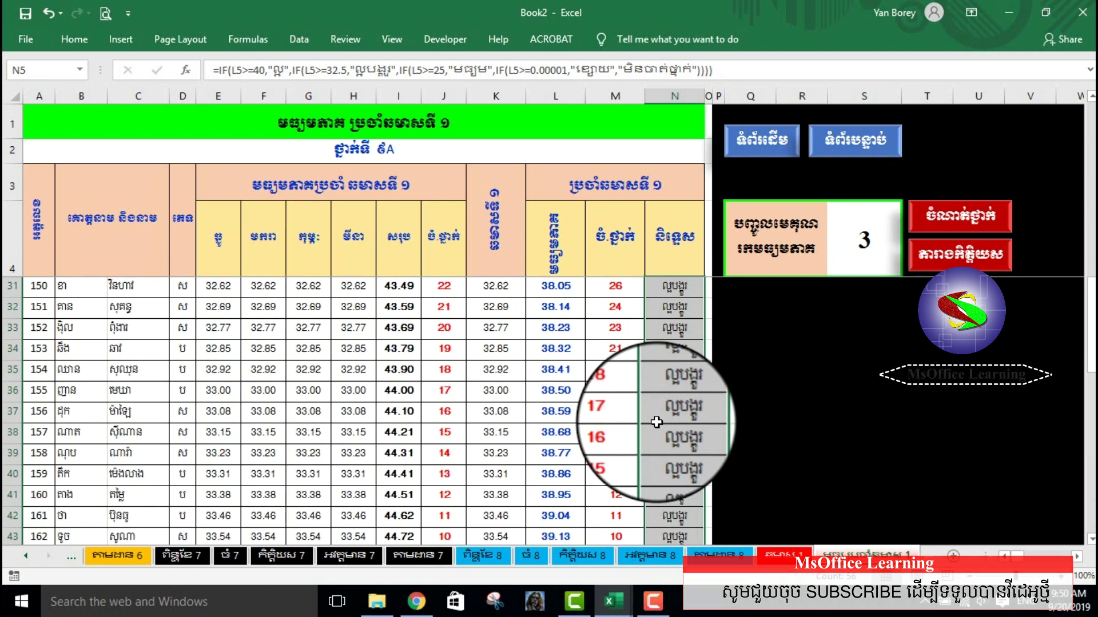
pyautogui.scroll(4, 661, 417)
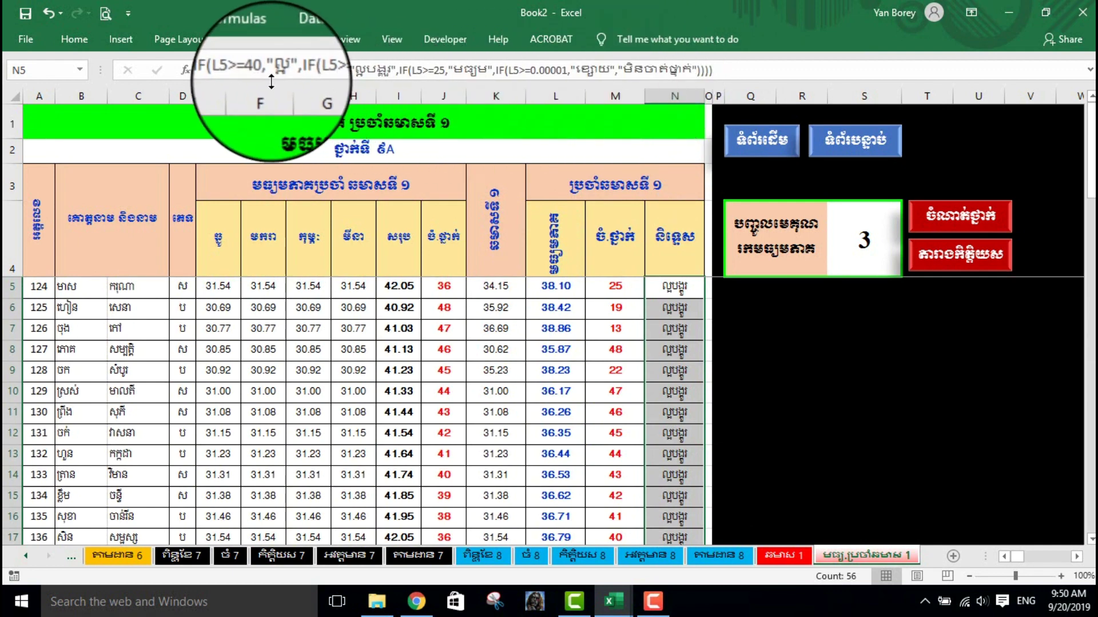
pyautogui.click(223, 73)
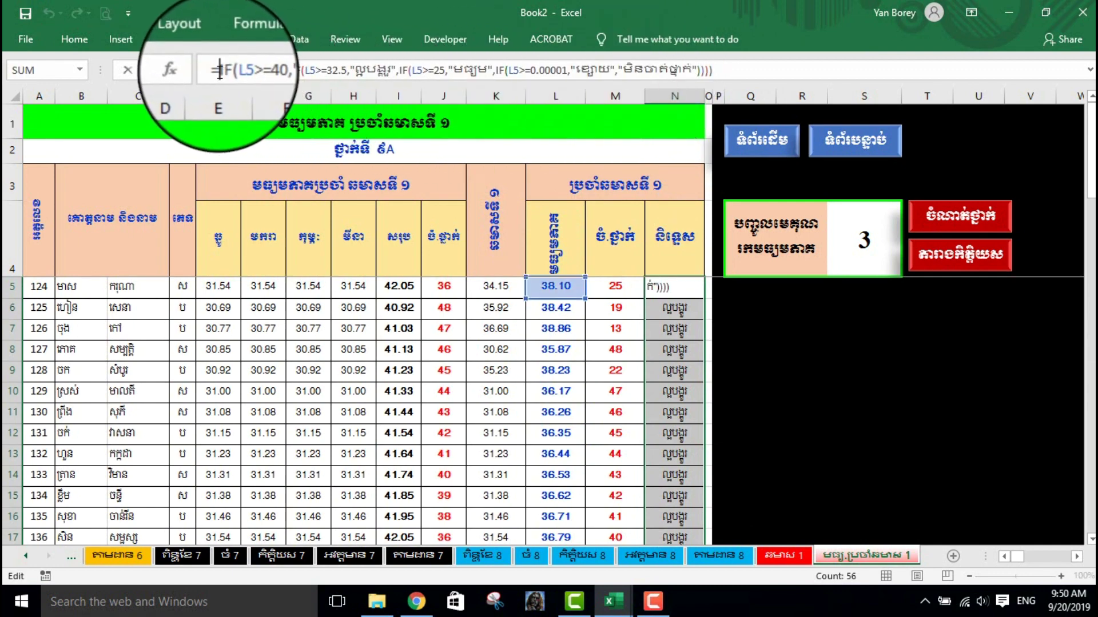
pyautogui.write('if(')
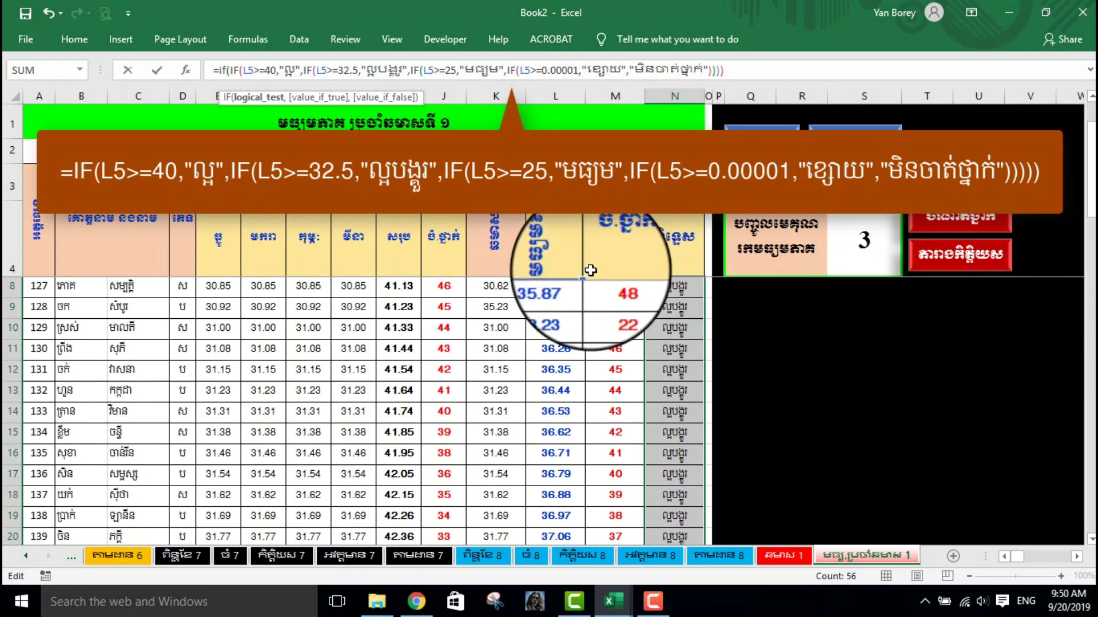
pyautogui.write('l5')
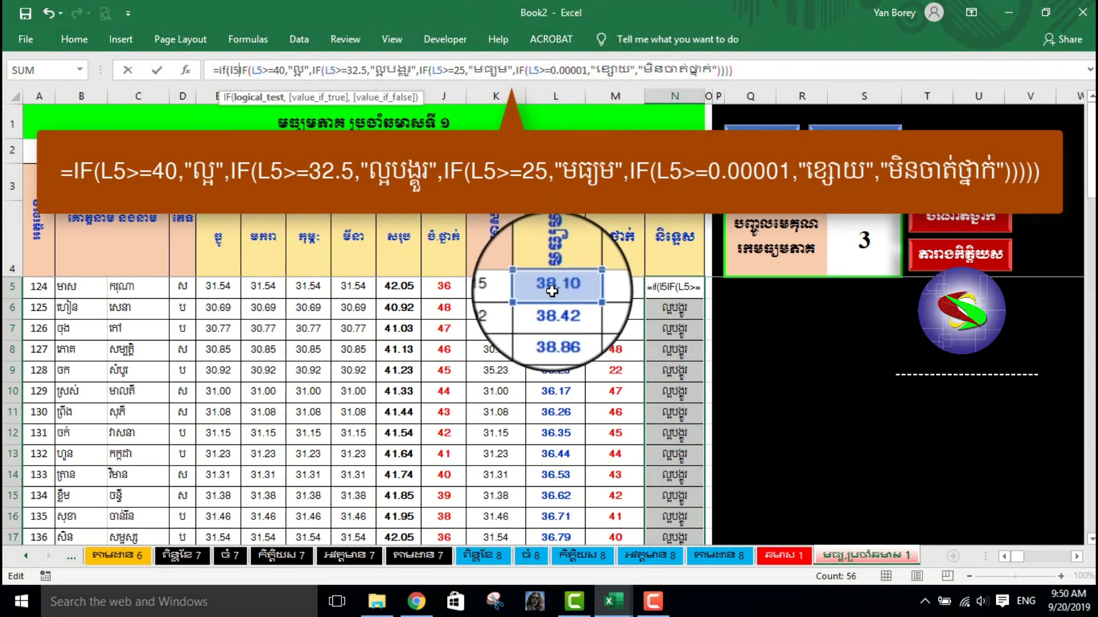
pyautogui.write('=')
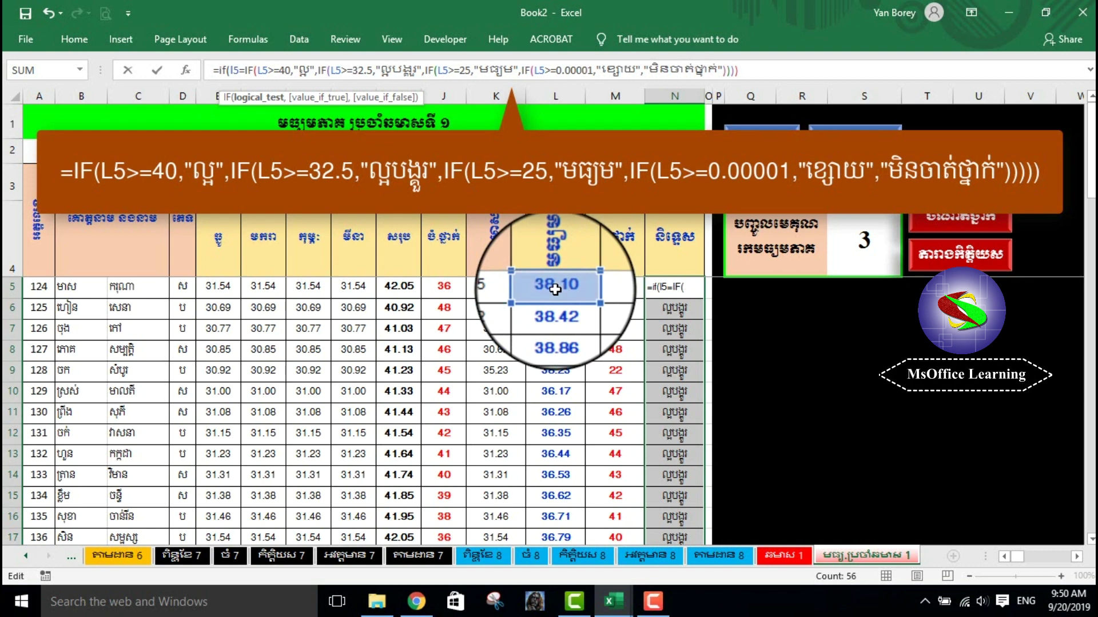
pyautogui.write('"",')
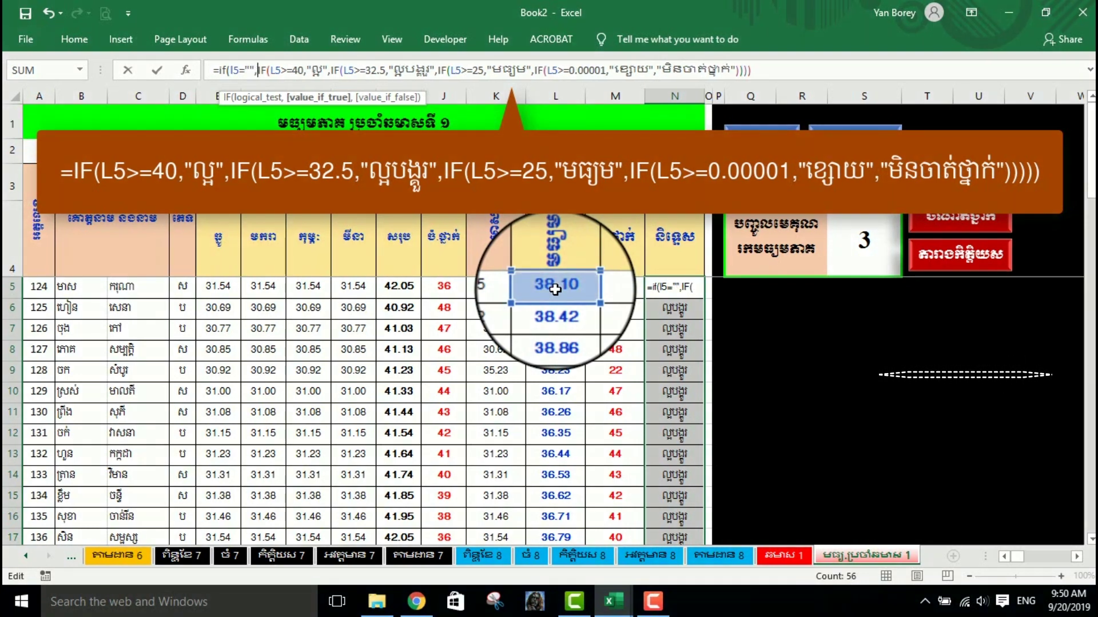
pyautogui.write('""')
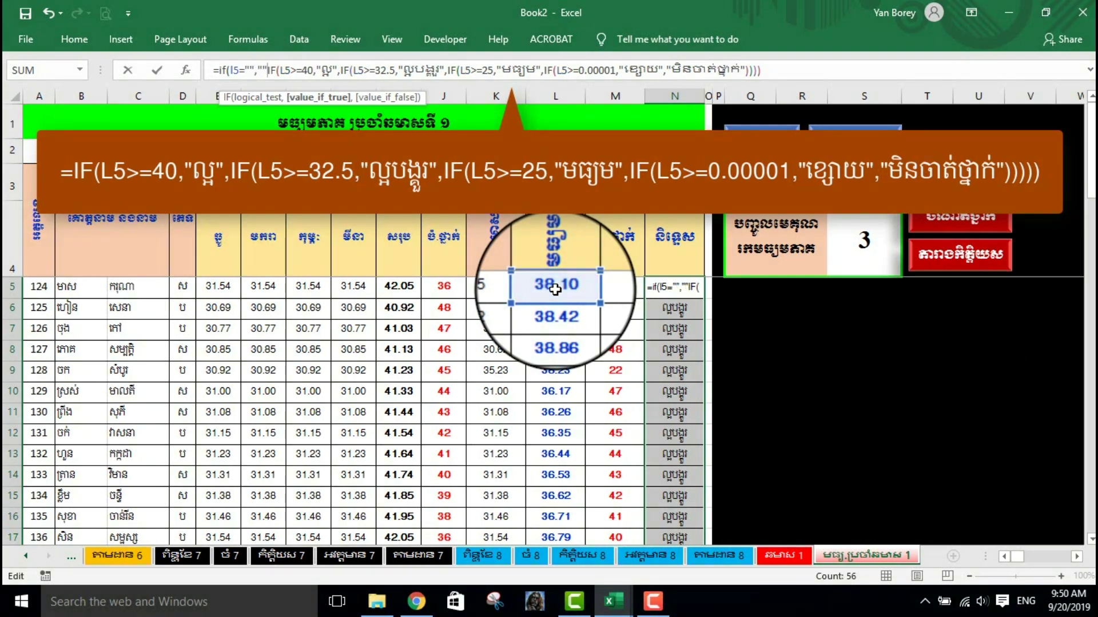
pyautogui.write(',')
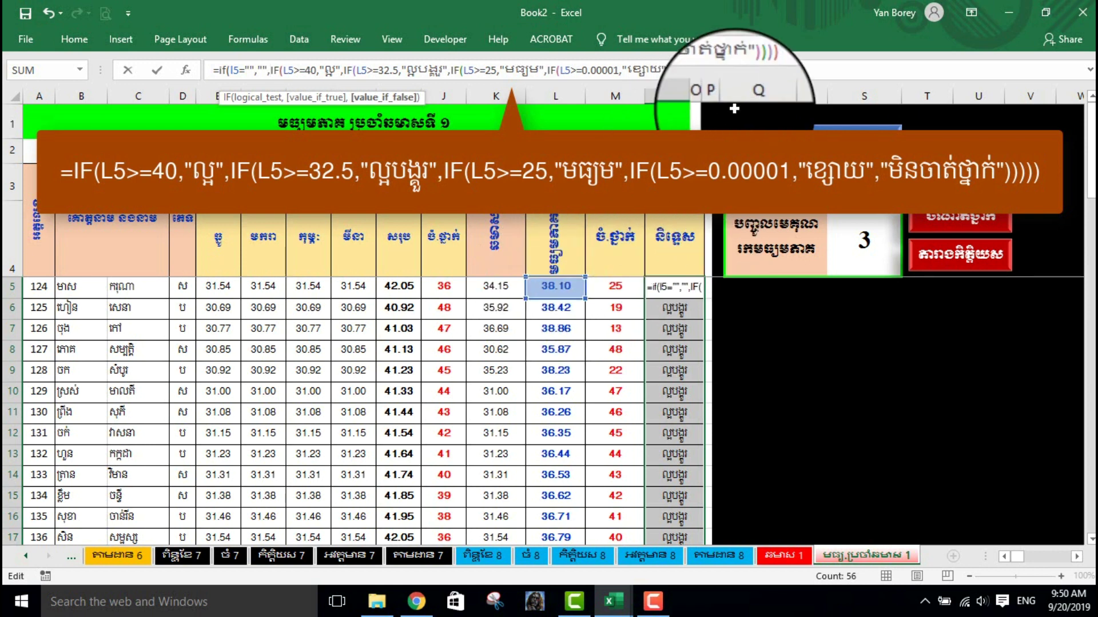
pyautogui.write(')')
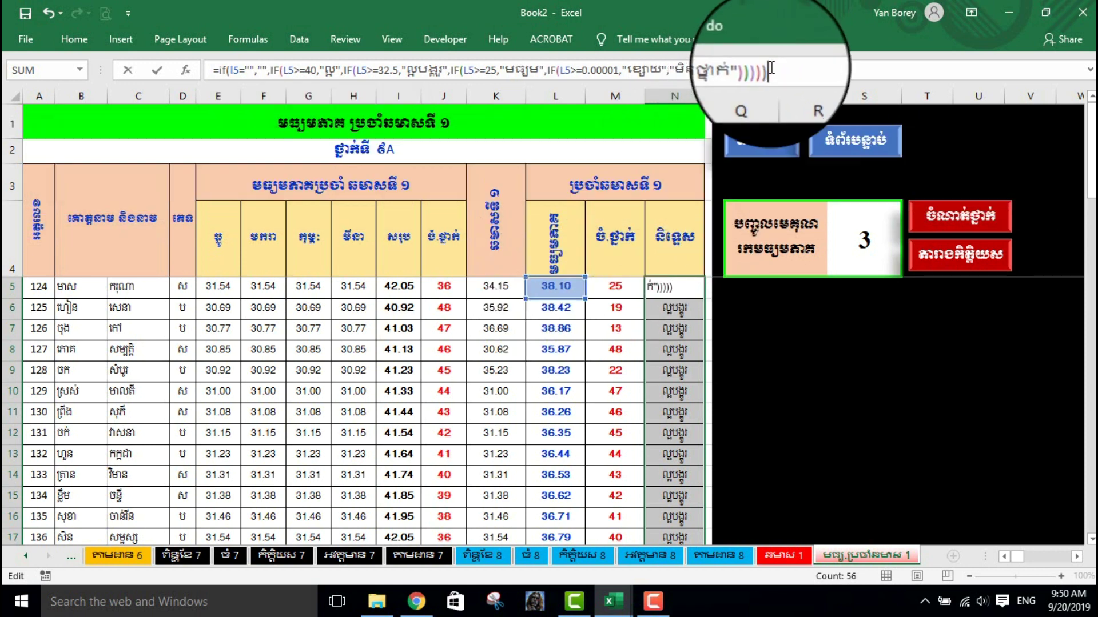
pyautogui.press('Return')
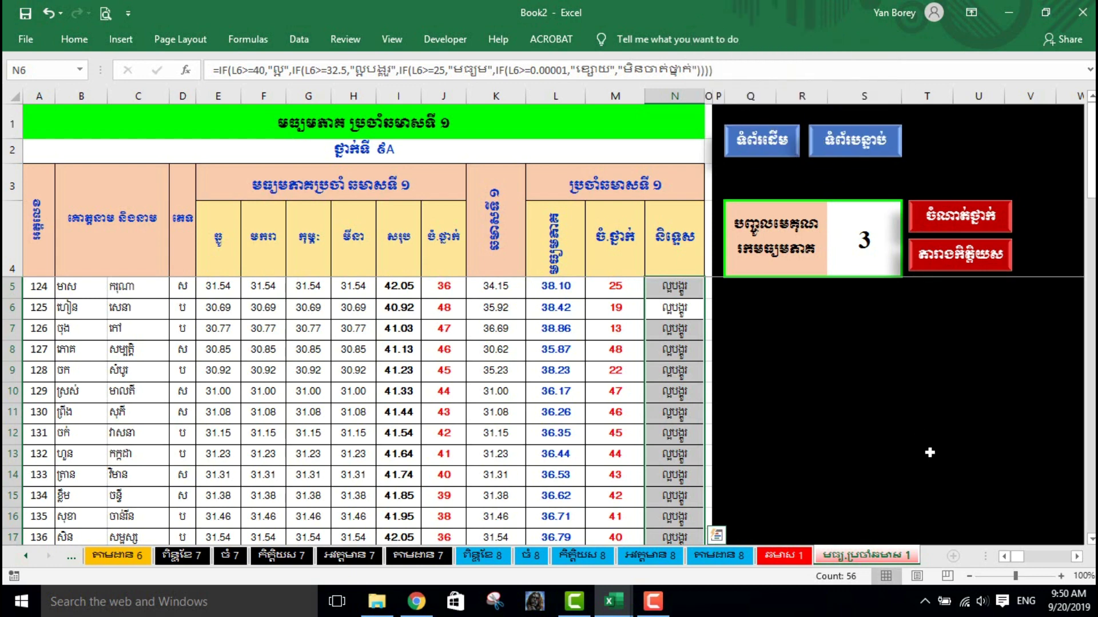
# Step: Fill the blank-safe rating formula from N5 down to N60
pyautogui.click(694, 295)
pyautogui.moveTo(704, 298); pyautogui.dragTo(706, 613)
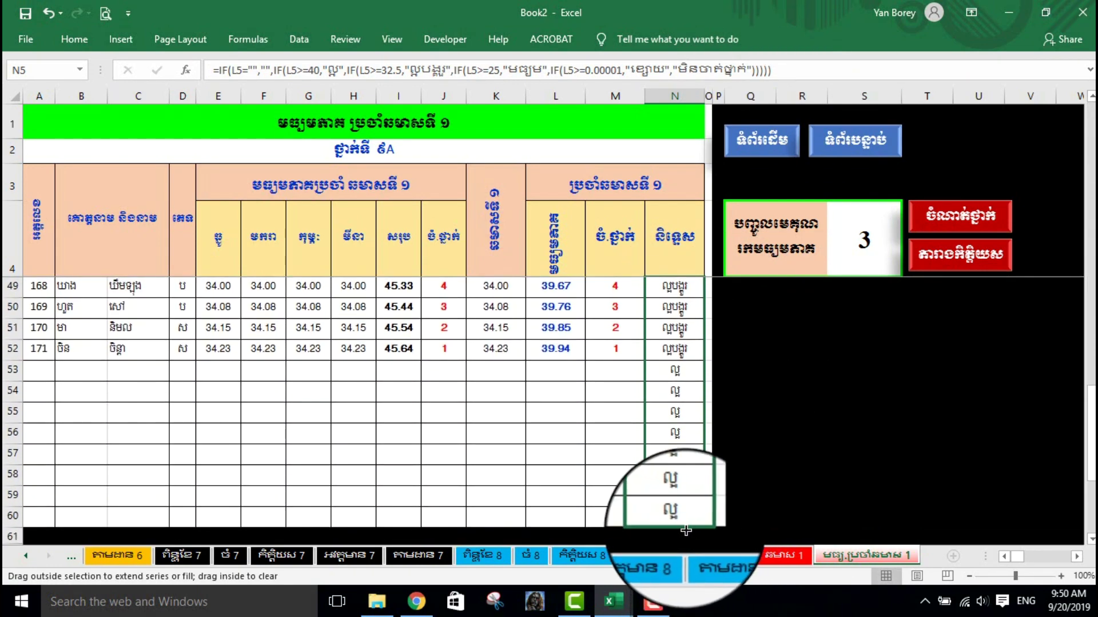
pyautogui.moveTo(706, 612); pyautogui.dragTo(686, 523)
pyautogui.scroll(11, 676, 410)
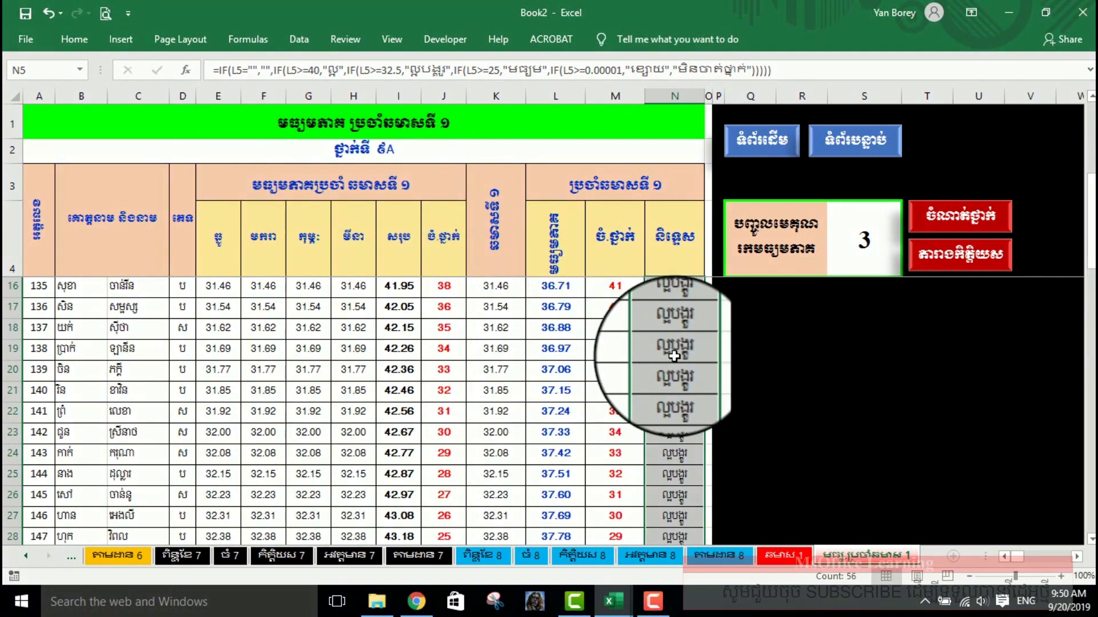
# Step: Color the column N rating text blue and review the results
pyautogui.rightClick(677, 350)
pyautogui.click(780, 401)
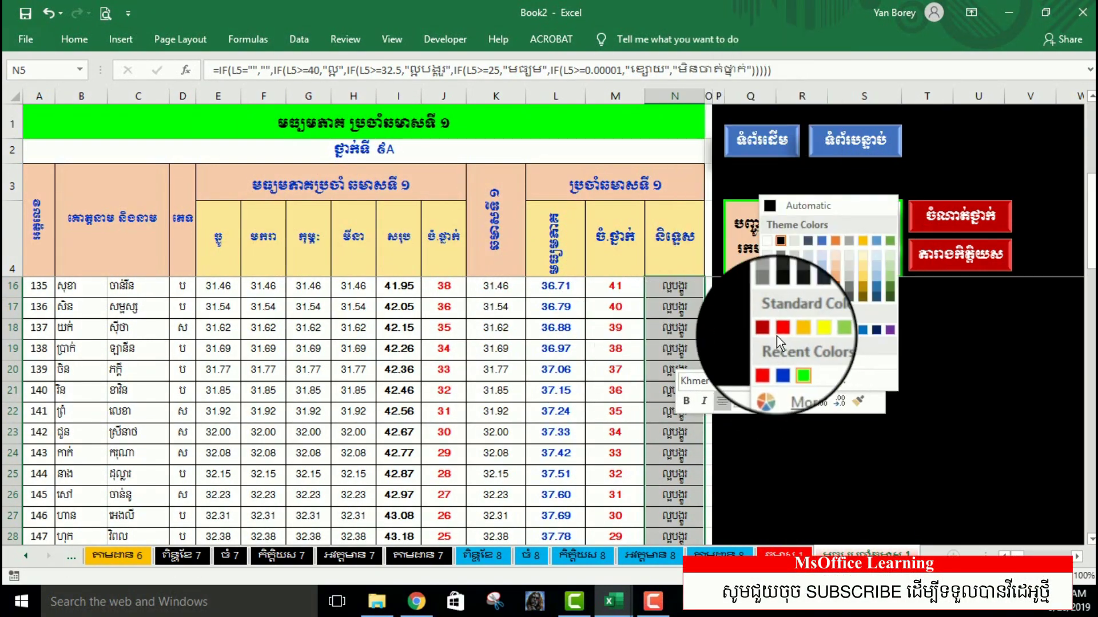
pyautogui.click(779, 361)
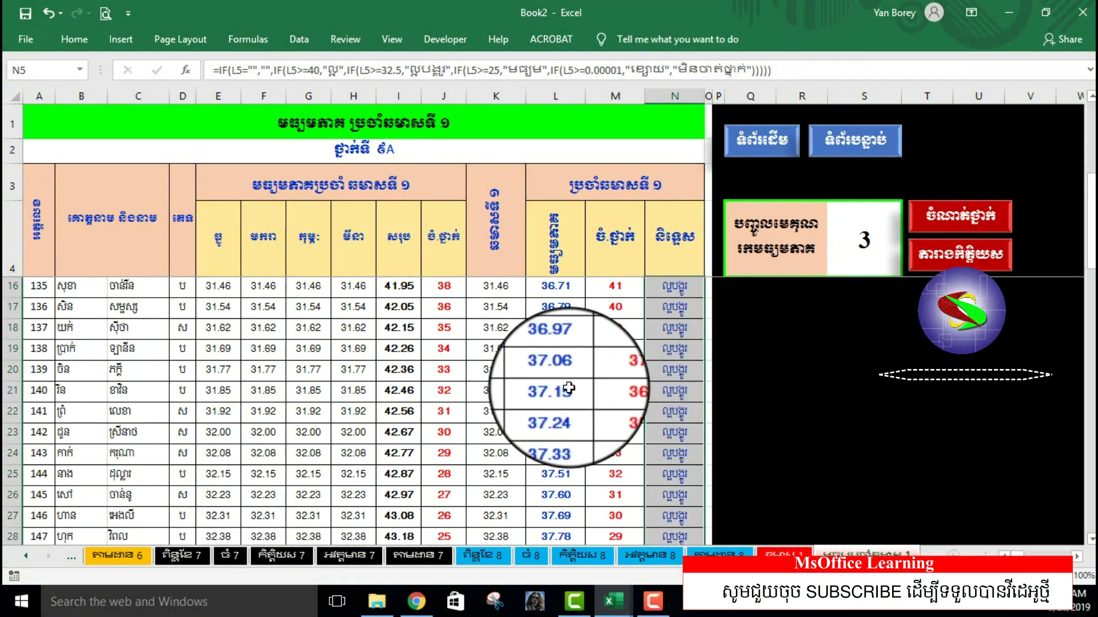
pyautogui.click(577, 385)
pyautogui.scroll(4, 578, 384)
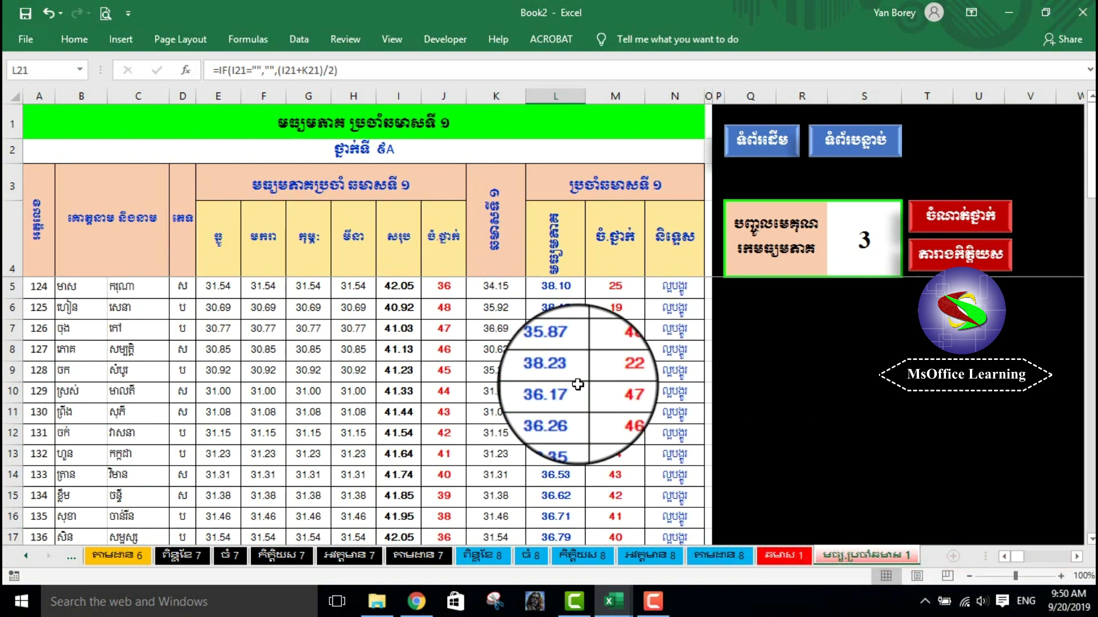
pyautogui.scroll(-3, 578, 384)
pyautogui.scroll(-7, 577, 385)
pyautogui.scroll(-4, 577, 384)
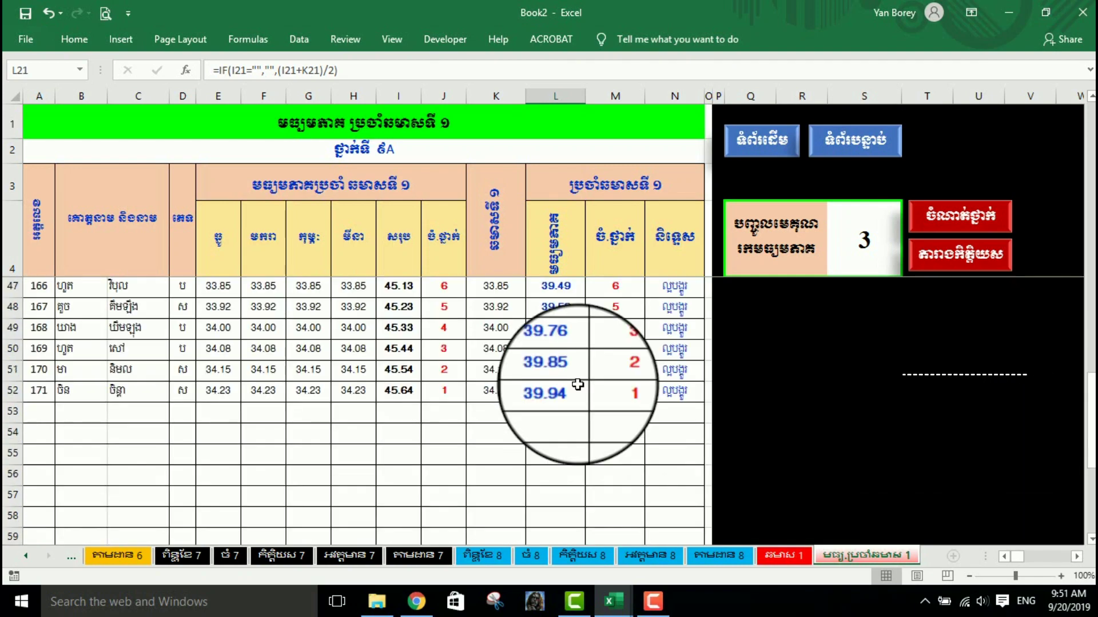
pyautogui.scroll(14, 577, 384)
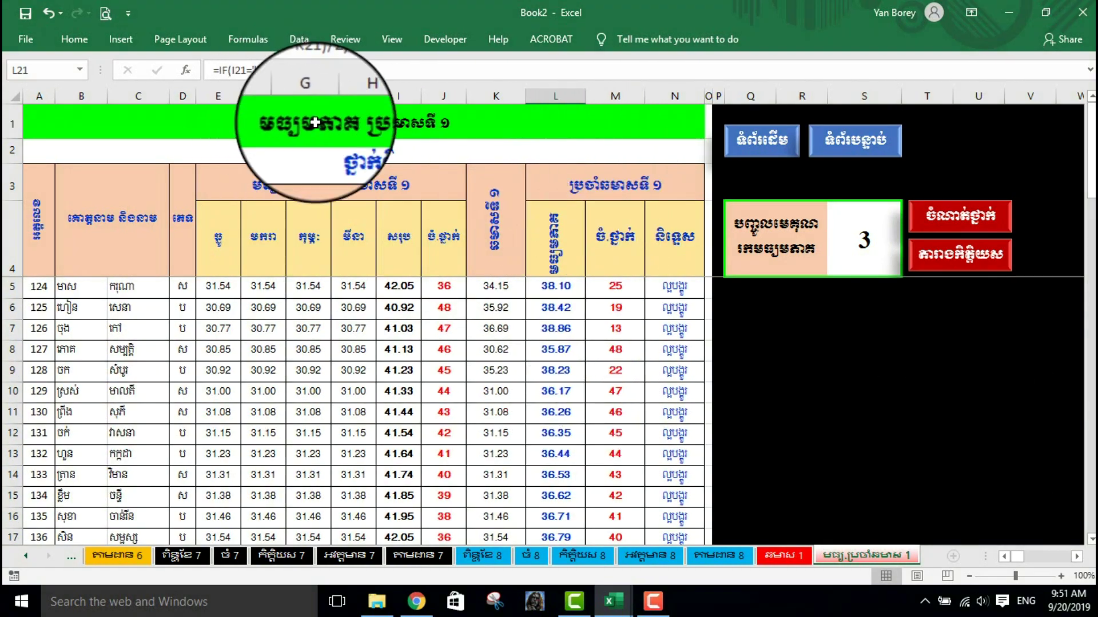
# Step: Increase the header text font size from 9 to 11
pyautogui.click(803, 415)
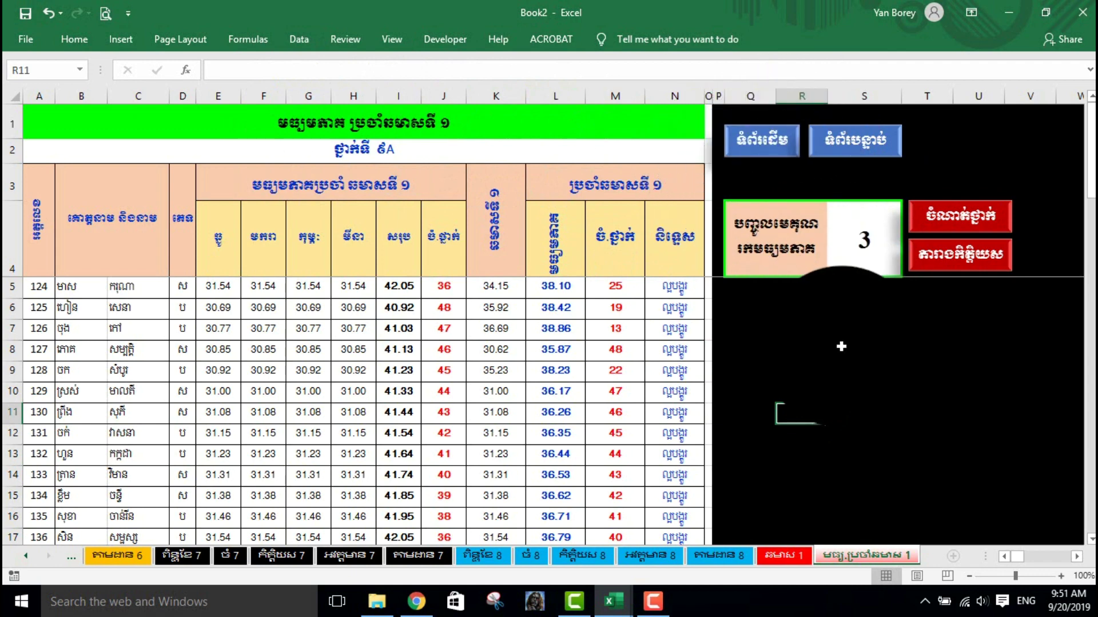
pyautogui.scroll(-6, 238, 350)
pyautogui.scroll(1, 238, 351)
pyautogui.scroll(-4, 343, 364)
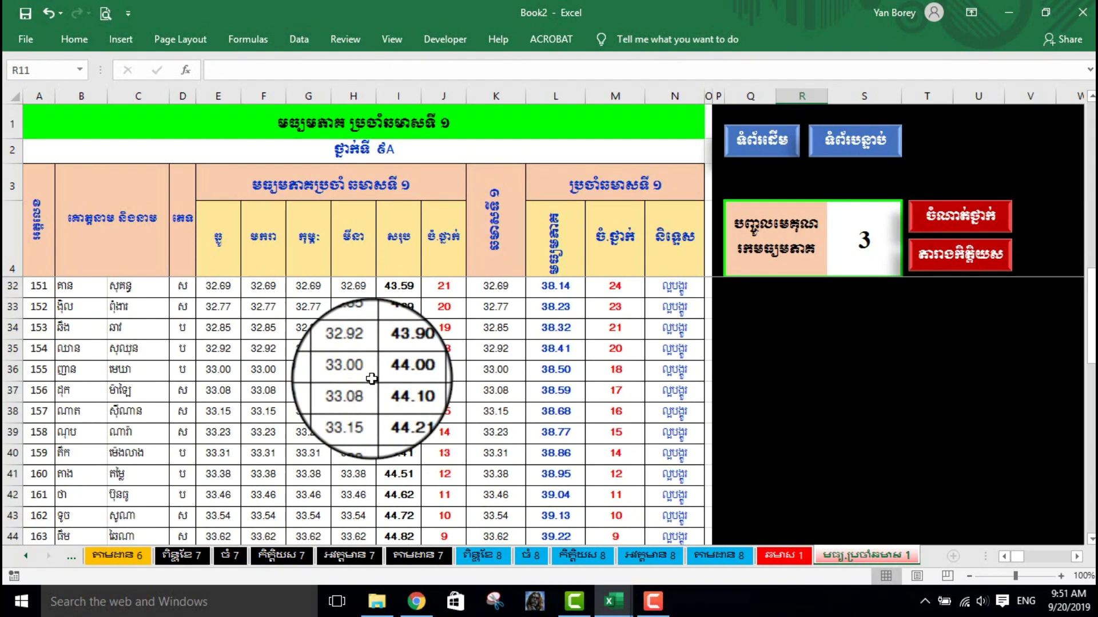
pyautogui.scroll(-4, 350, 343)
pyautogui.scroll(-4, 419, 370)
pyautogui.scroll(2, 419, 369)
pyautogui.scroll(2, 382, 362)
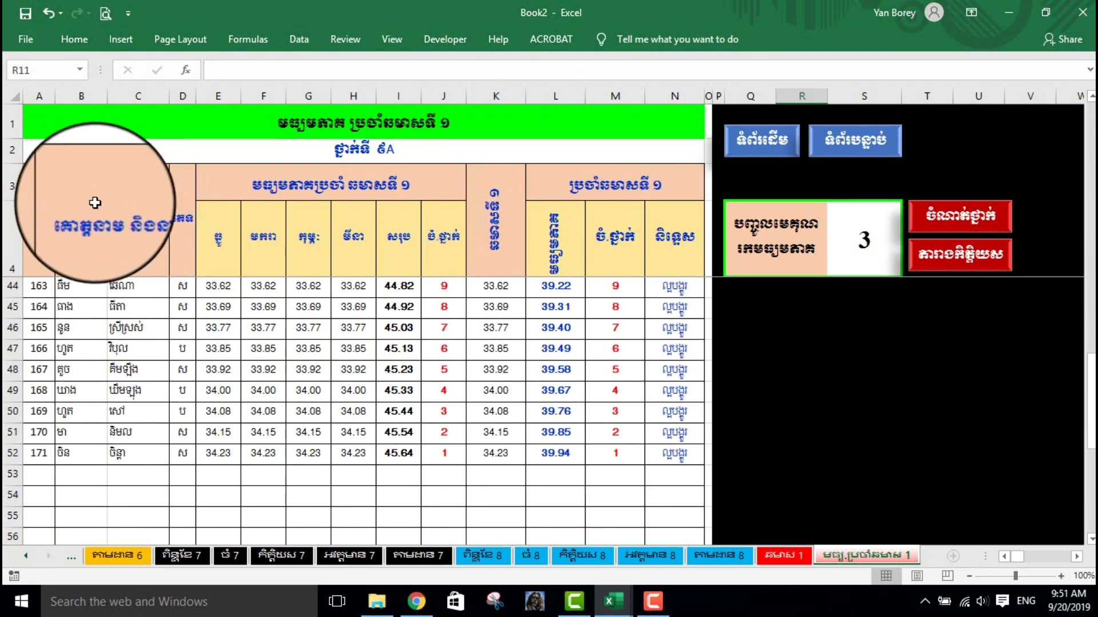
pyautogui.click(92, 211)
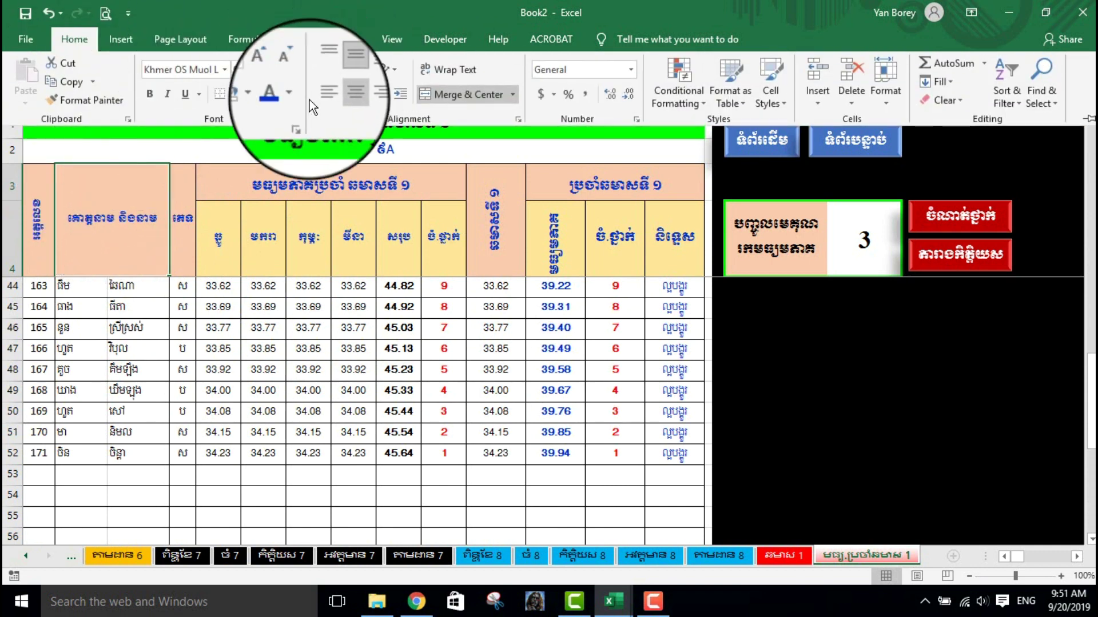
pyautogui.click(273, 74)
pyautogui.click(274, 74)
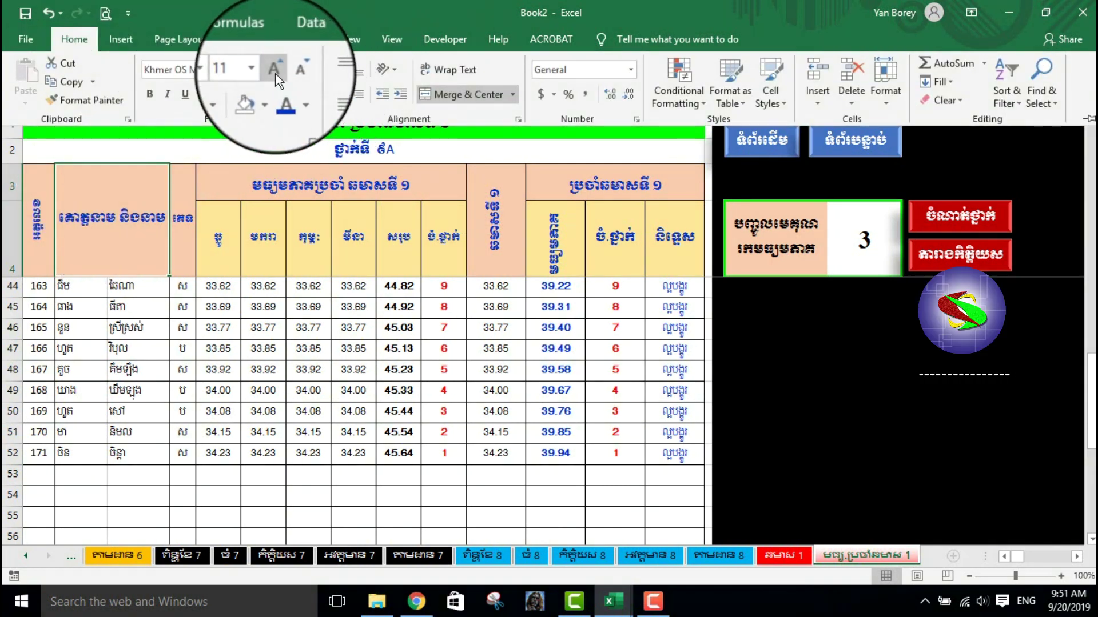
pyautogui.click(495, 218)
# Step: Review the finished sheet, then select the entire worksheet
pyautogui.click(753, 323)
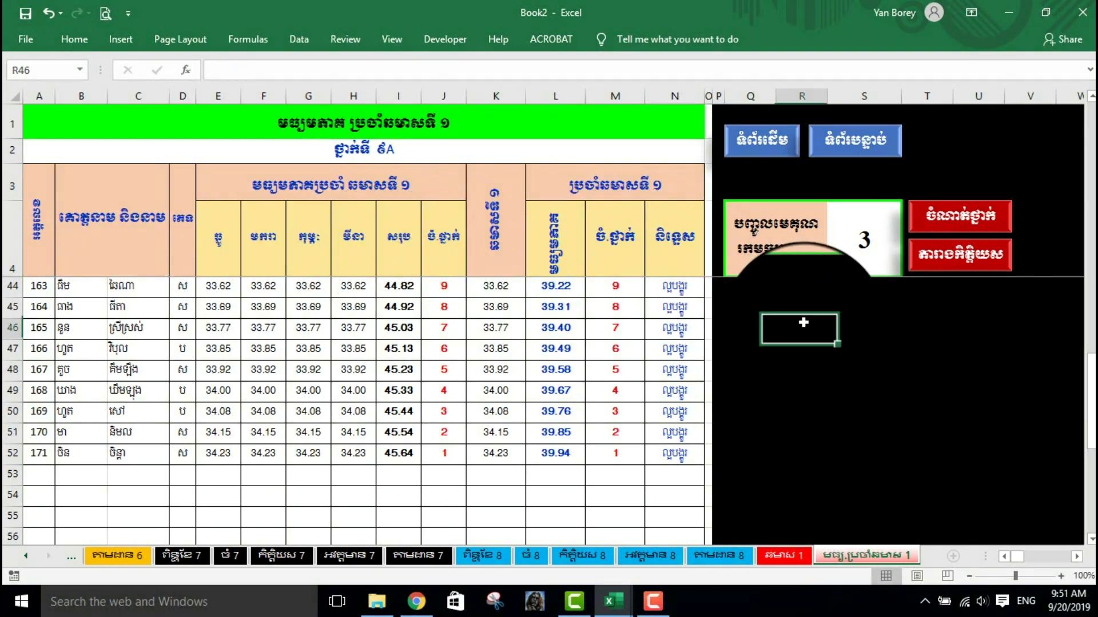
pyautogui.scroll(-3, 803, 323)
pyautogui.scroll(3, 803, 325)
pyautogui.scroll(6, 802, 332)
pyautogui.scroll(6, 803, 332)
pyautogui.scroll(1, 803, 332)
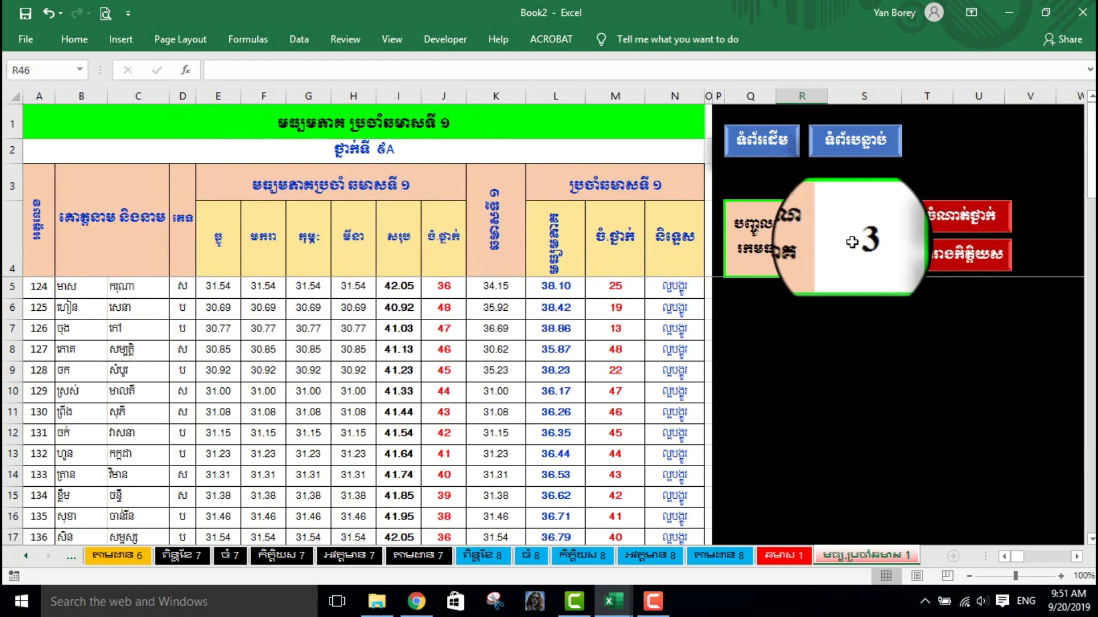
pyautogui.scroll(-4, 318, 436)
pyautogui.scroll(-4, 294, 446)
pyautogui.scroll(-1, 295, 438)
pyautogui.scroll(6, 288, 434)
pyautogui.scroll(3, 283, 431)
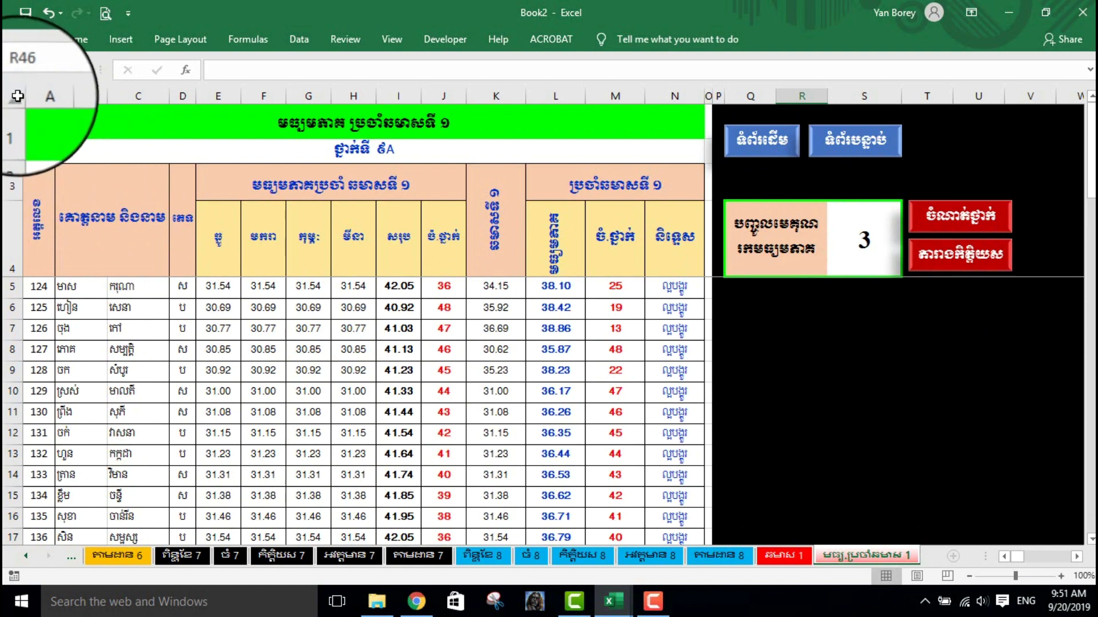
pyautogui.click(14, 94)
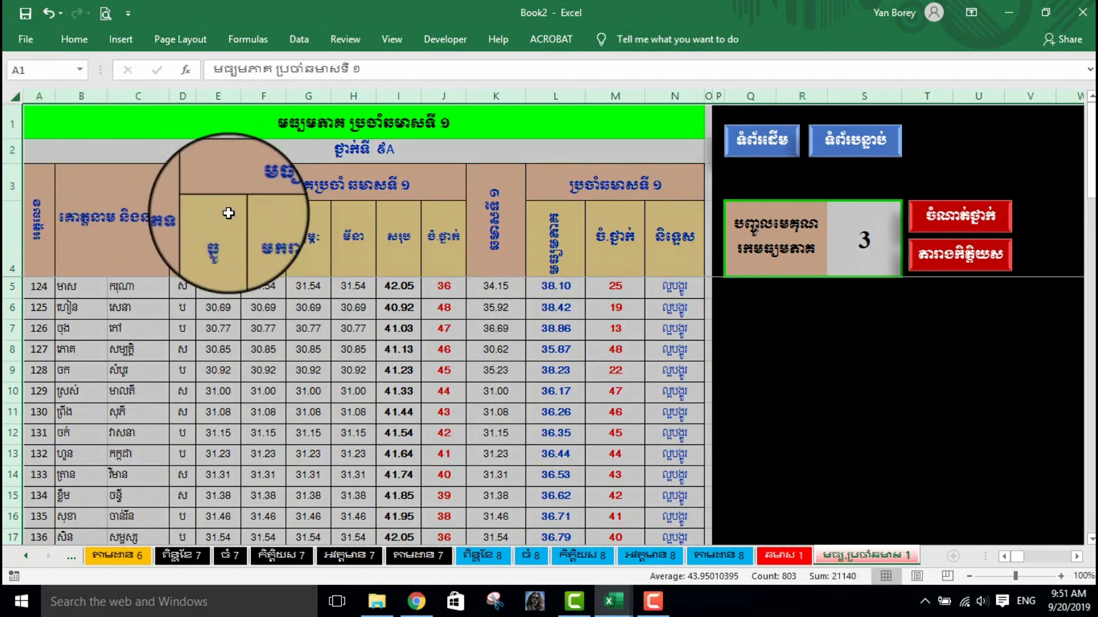
# Step: Mark all cells Locked and Hidden in Format Cells' Protection settings
pyautogui.rightClick(269, 287)
pyautogui.press('Escape')
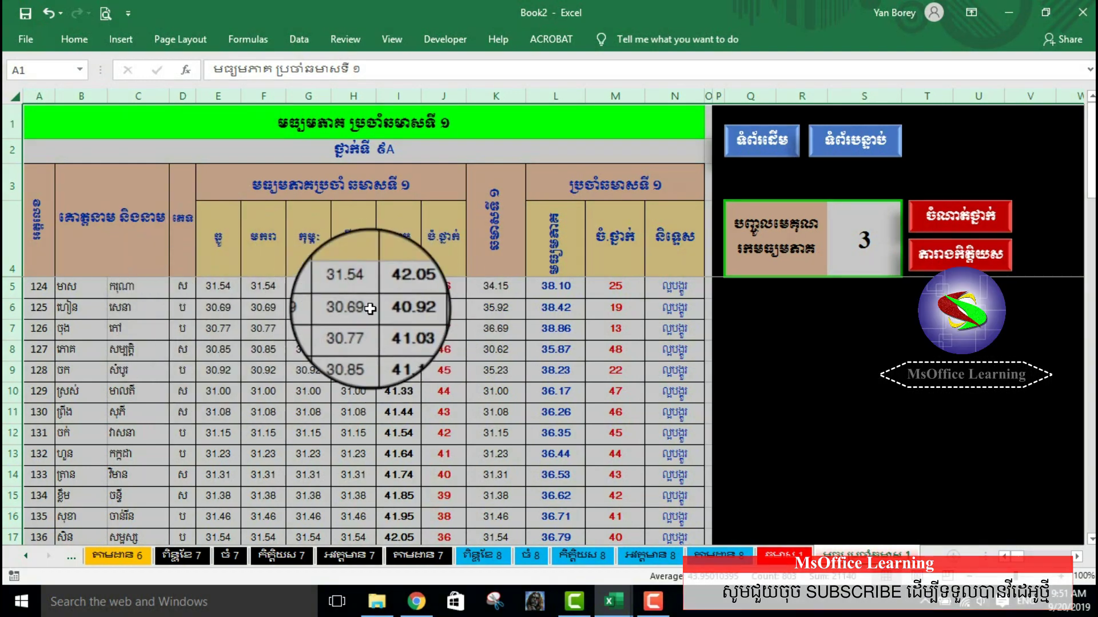
pyautogui.rightClick(250, 276)
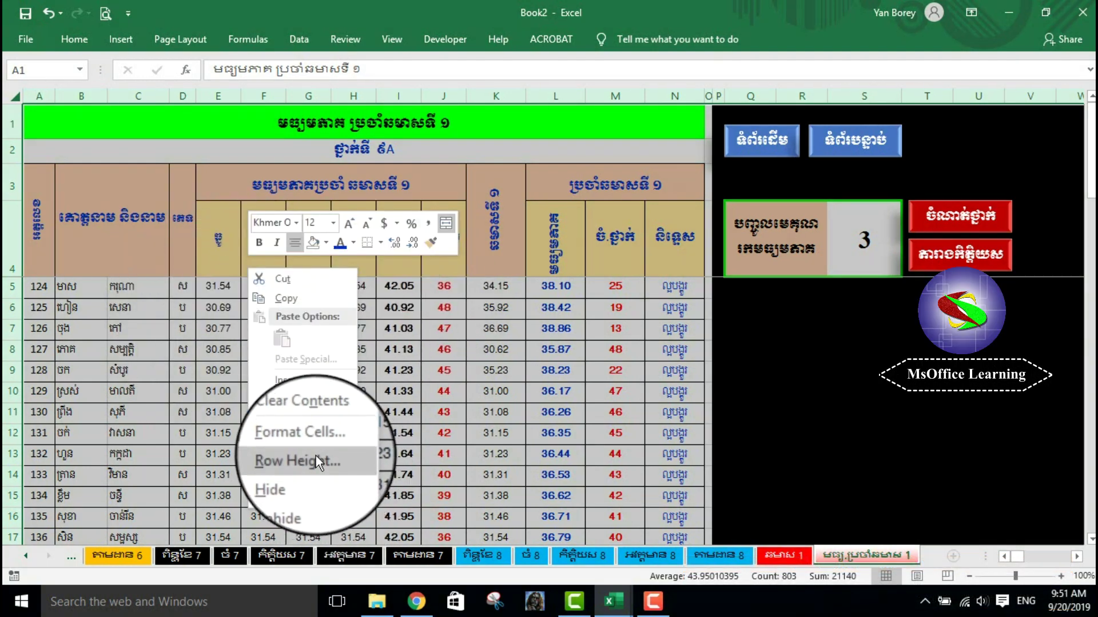
pyautogui.click(313, 441)
pyautogui.click(372, 232)
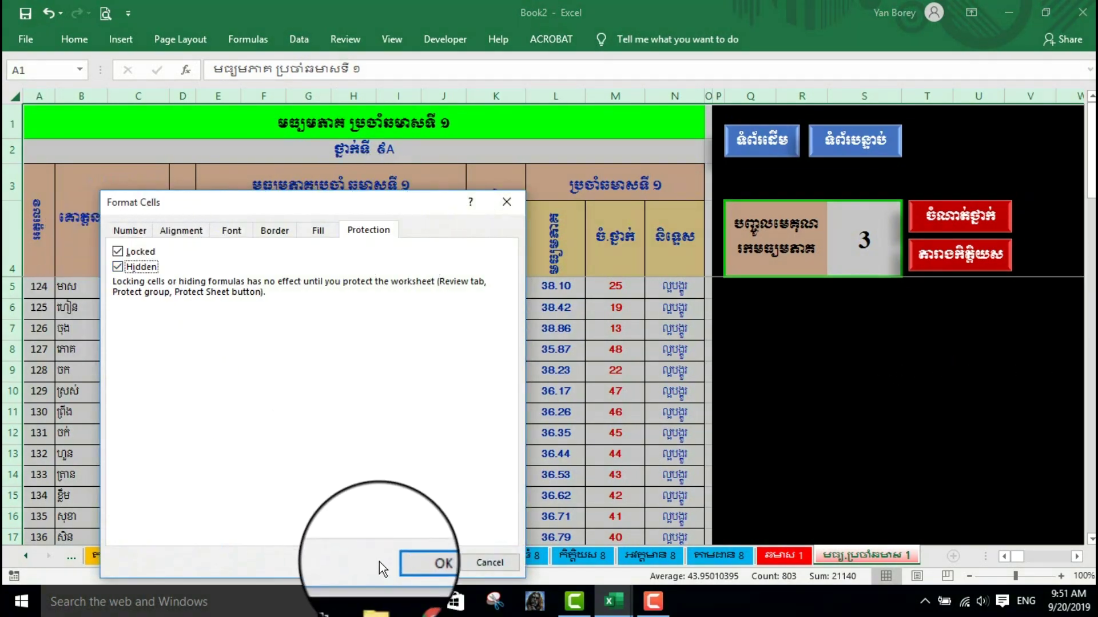
pyautogui.click(412, 564)
pyautogui.click(495, 433)
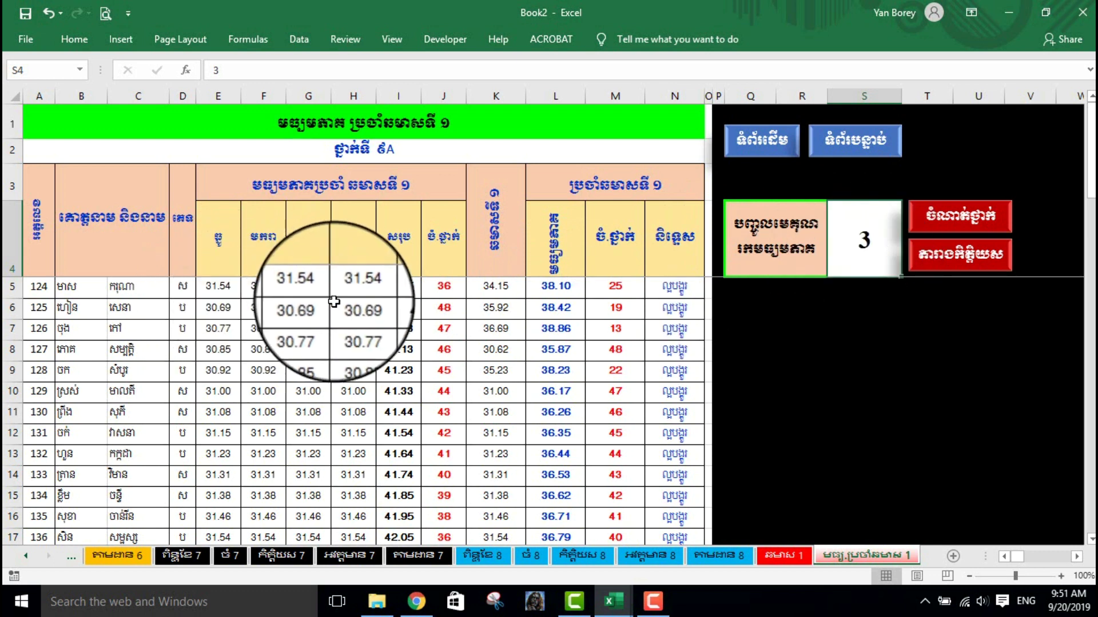
# Step: Clear Locked and Hidden on input cell S4 (value 3), then check a red button's options
pyautogui.moveTo(214, 246); pyautogui.dragTo(312, 246)
pyautogui.click(892, 250)
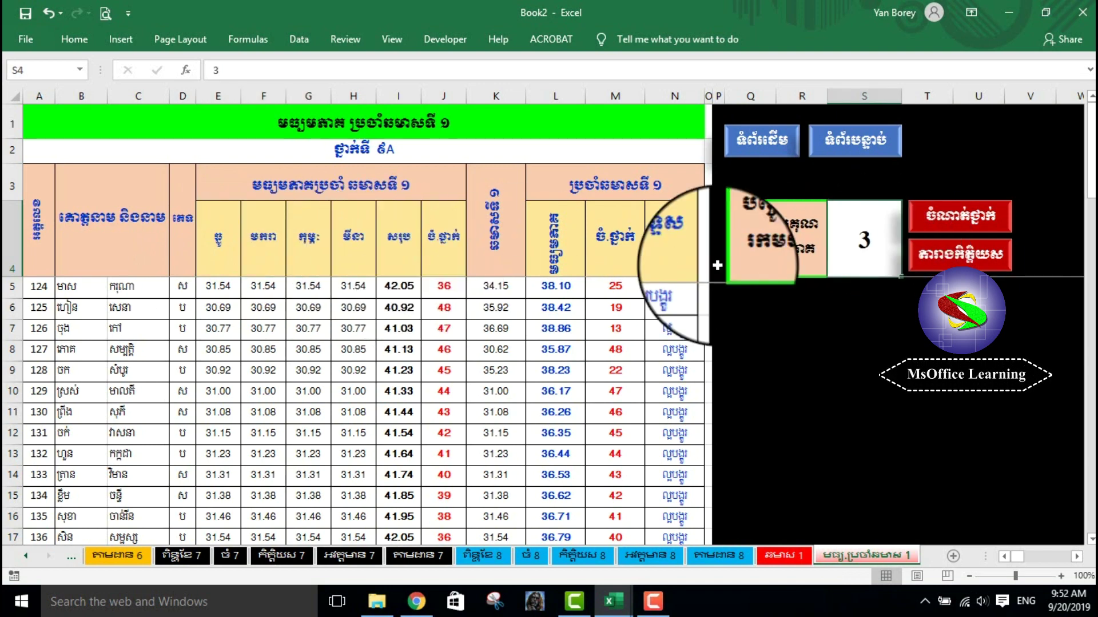
pyautogui.rightClick(861, 239)
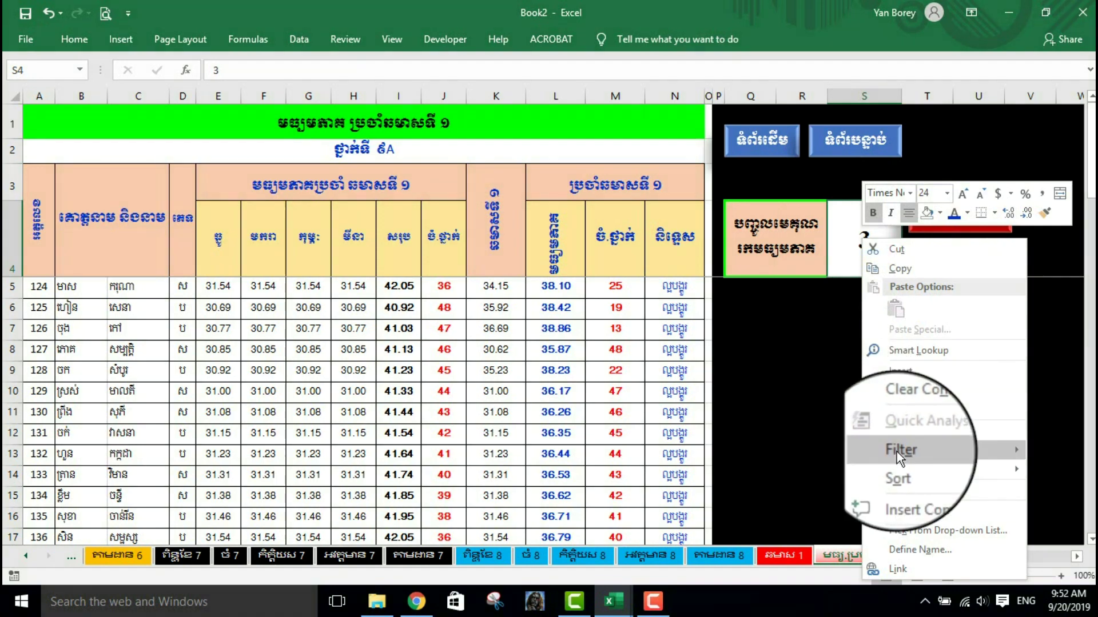
pyautogui.click(911, 513)
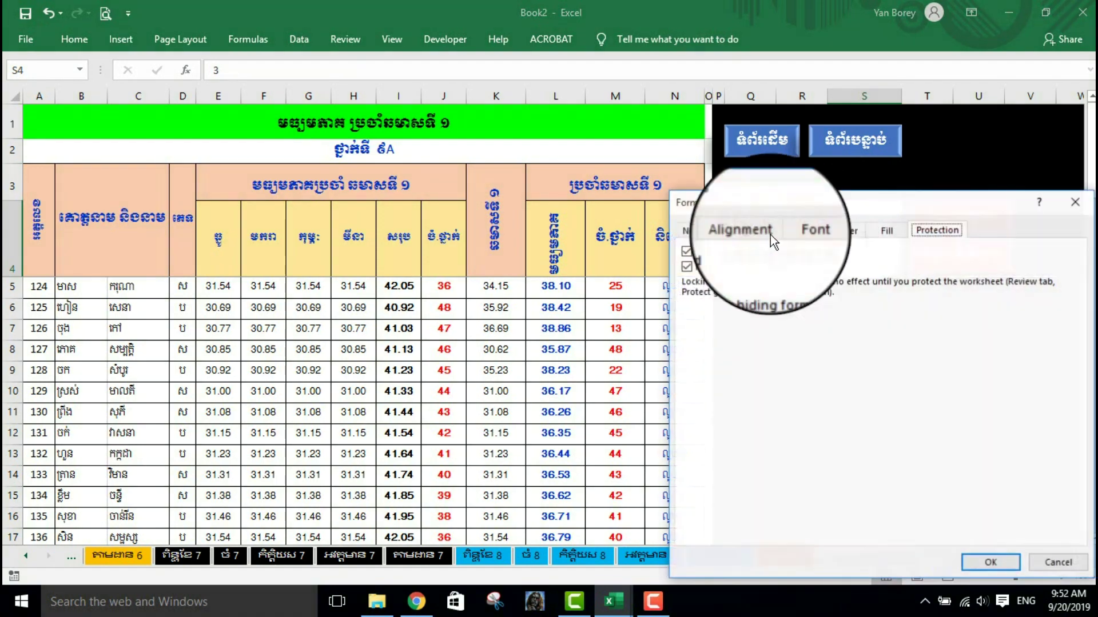
pyautogui.click(686, 267)
pyautogui.click(686, 252)
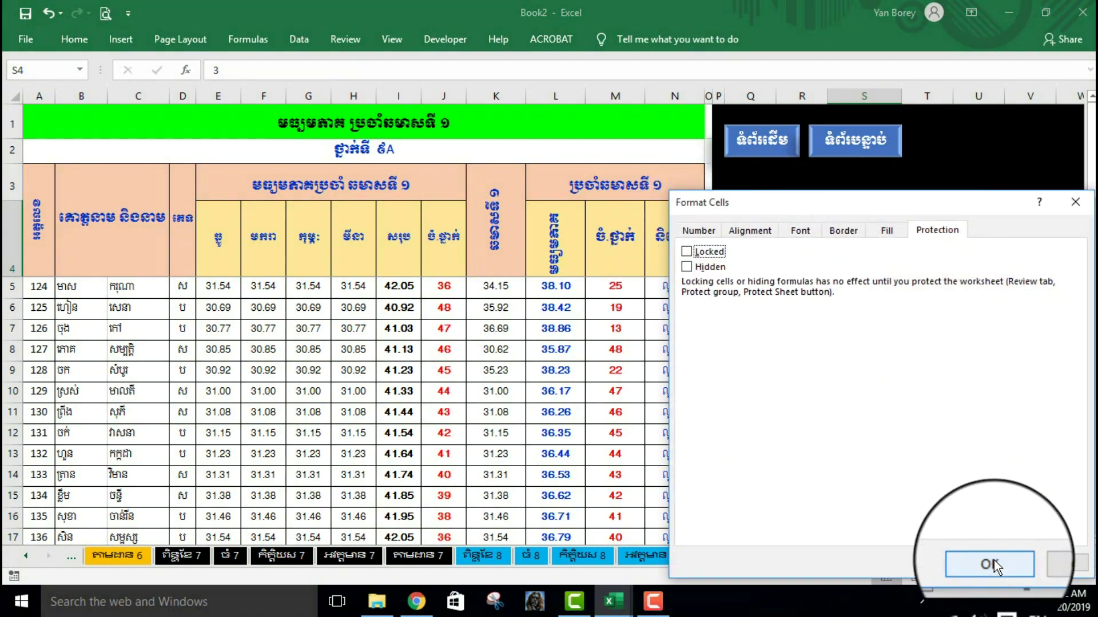
pyautogui.click(994, 563)
pyautogui.click(909, 430)
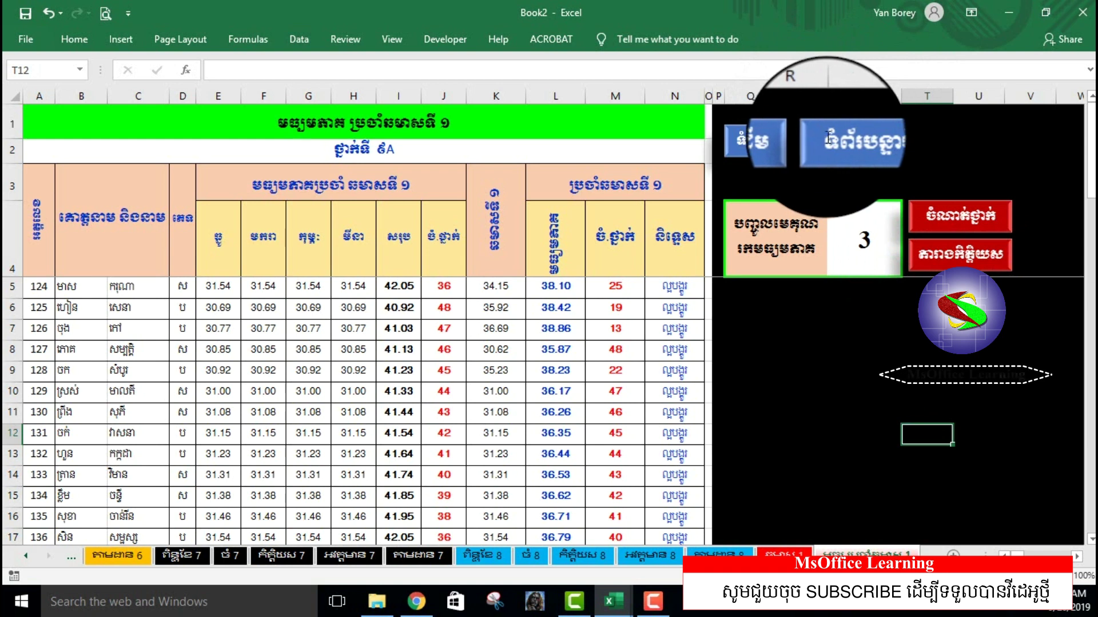
pyautogui.rightClick(958, 231)
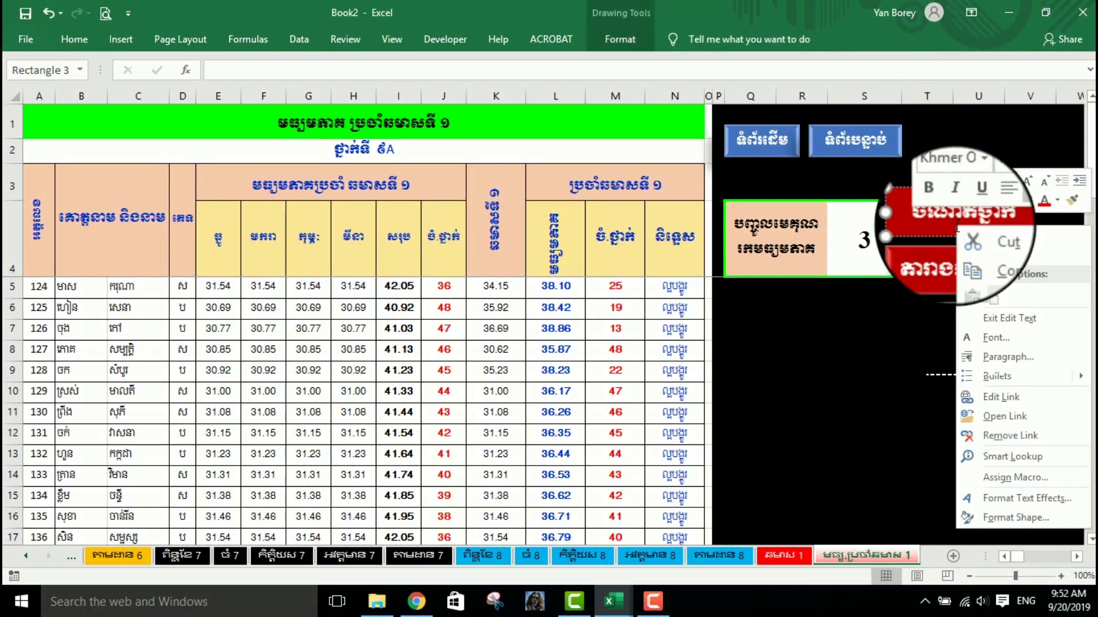
pyautogui.click(921, 343)
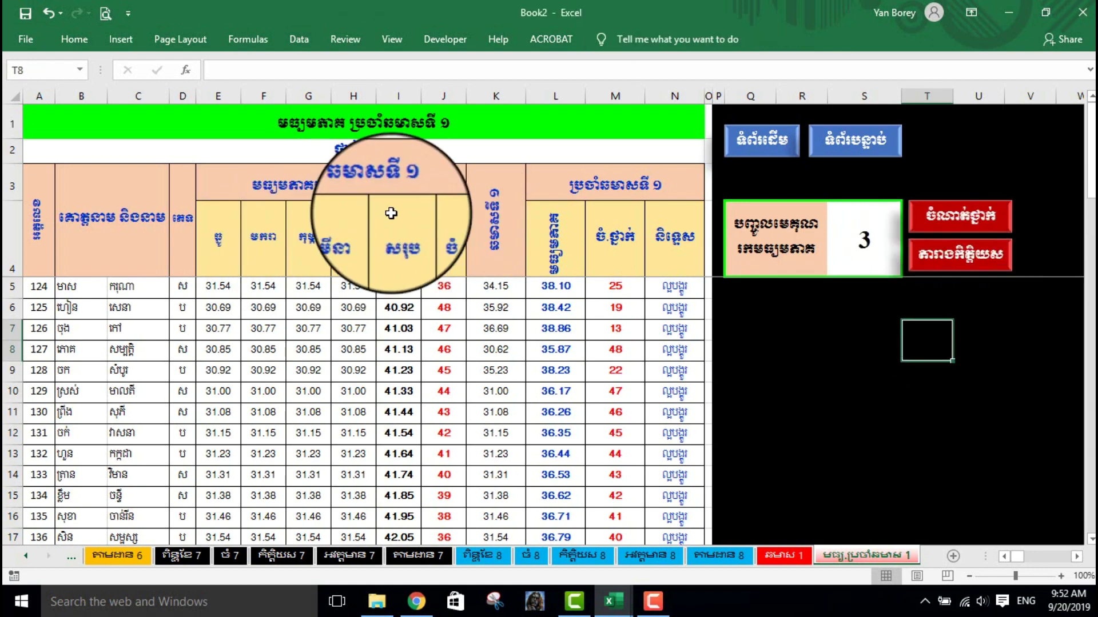
# Step: Inspect both red buttons' link options, then follow the blue home button to the main menu
pyautogui.rightClick(946, 226)
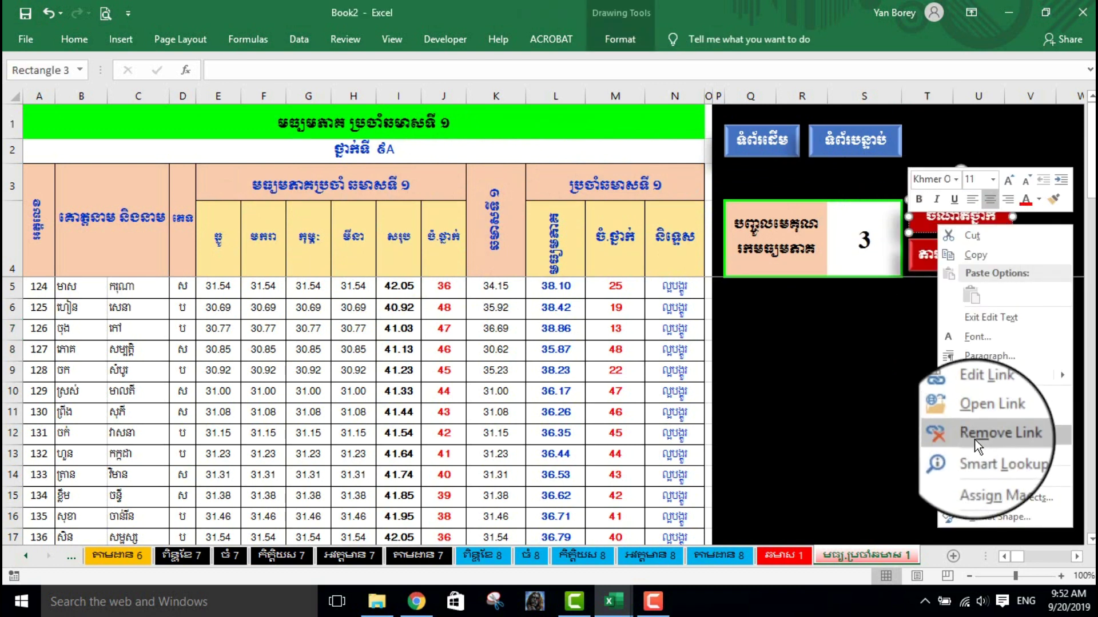
pyautogui.click(945, 380)
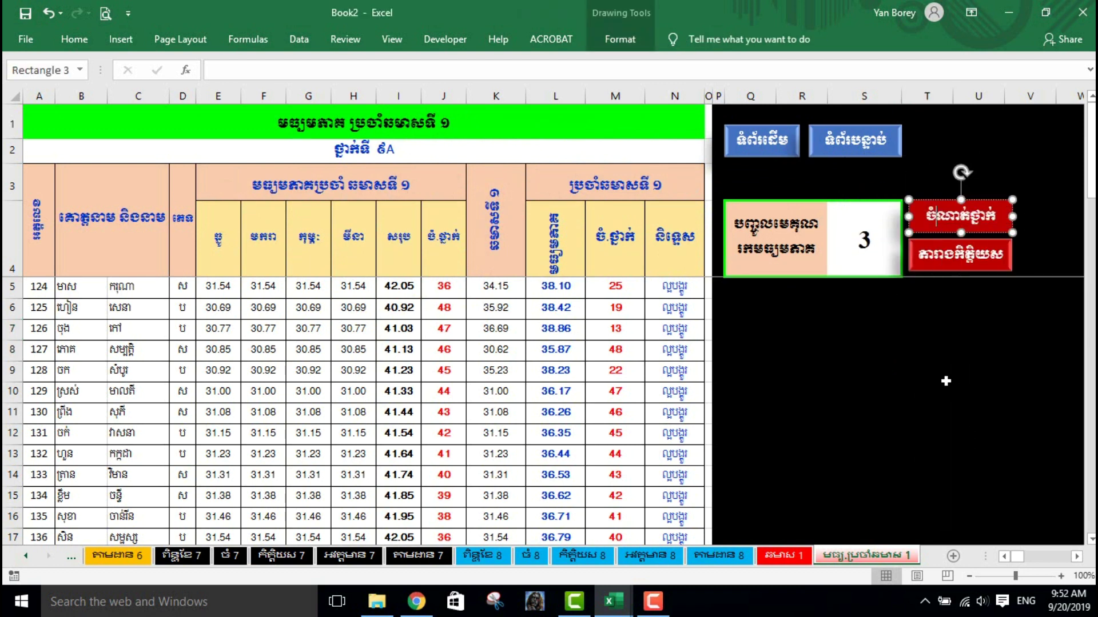
pyautogui.rightClick(958, 266)
pyautogui.click(995, 467)
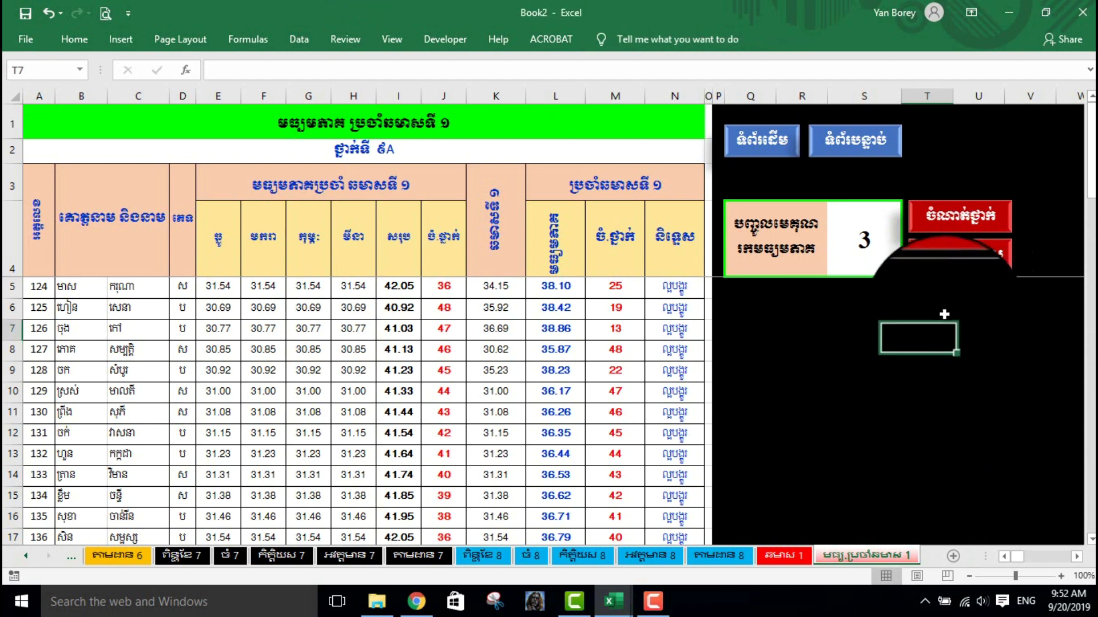
pyautogui.click(920, 252)
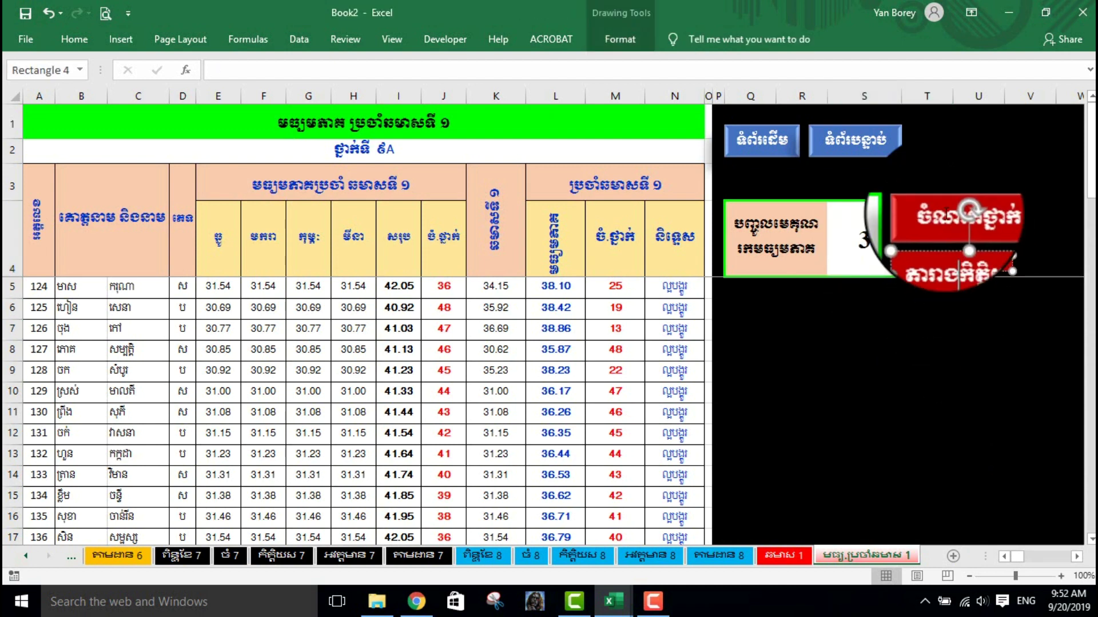
pyautogui.click(858, 140)
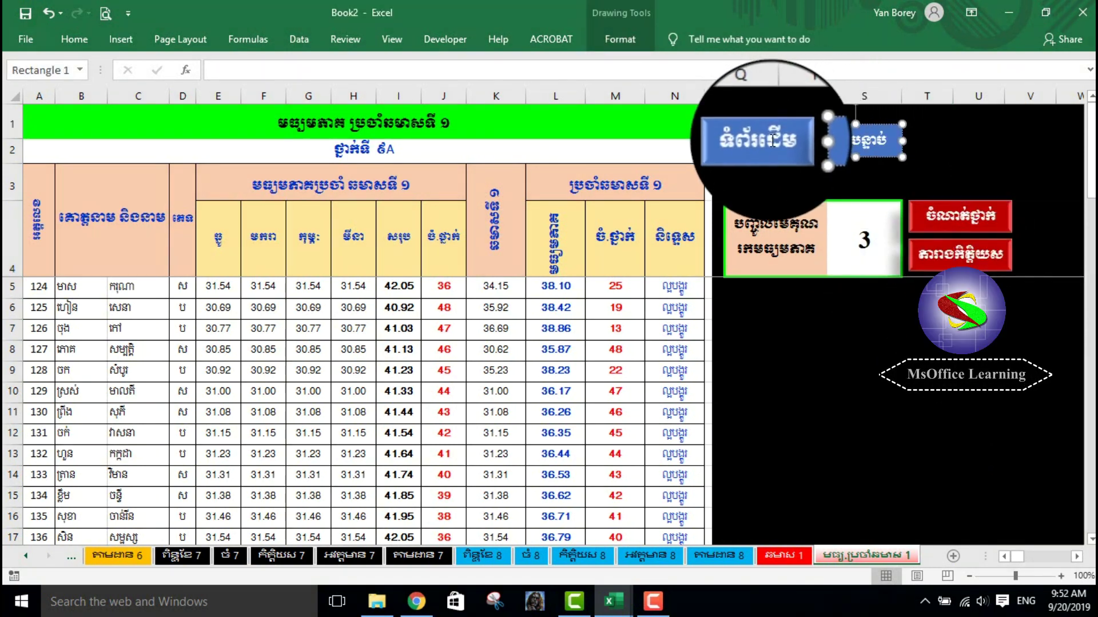
pyautogui.click(768, 146)
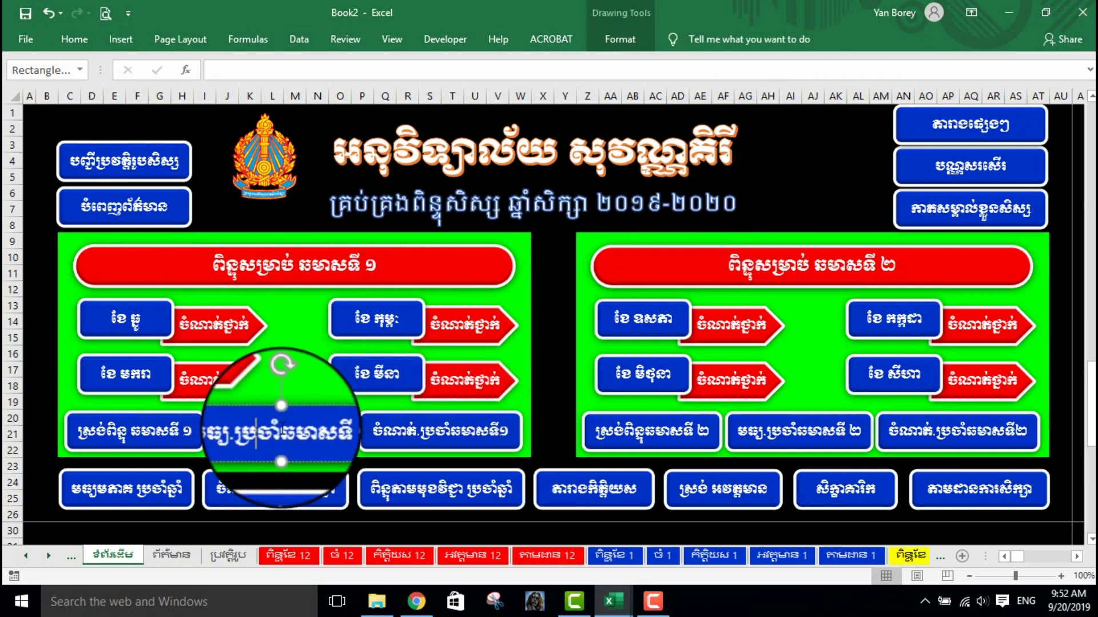
# Step: Hyperlink the dashboard's semester-average button to sheet មធ្យ.ប្រចាំឆមាស 1
pyautogui.rightClick(282, 429)
pyautogui.click(325, 331)
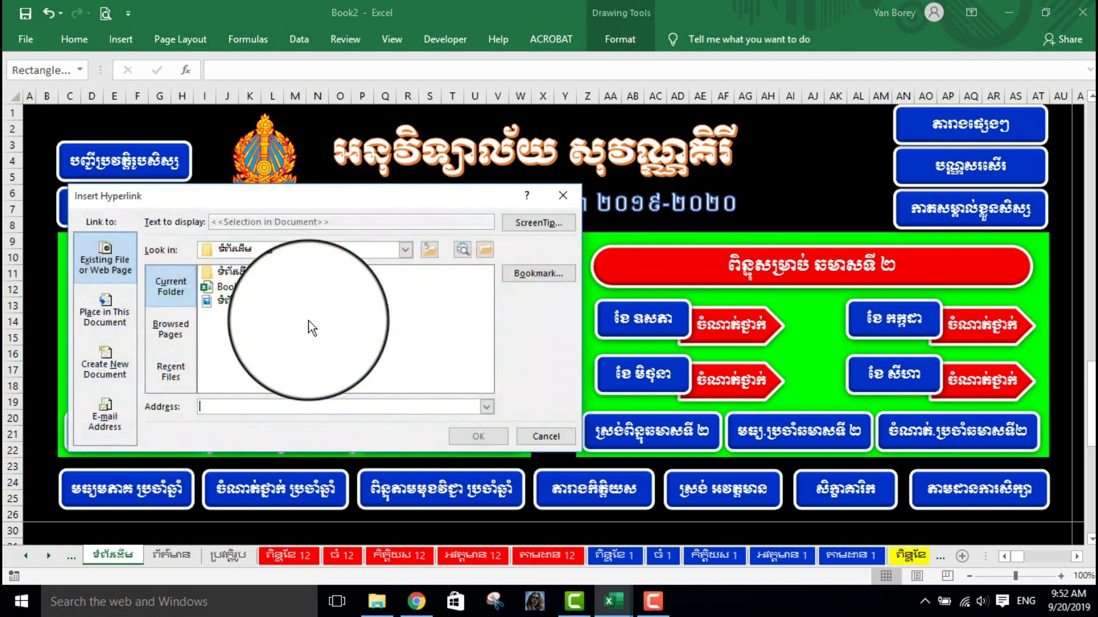
pyautogui.click(119, 309)
pyautogui.moveTo(487, 300); pyautogui.dragTo(484, 323)
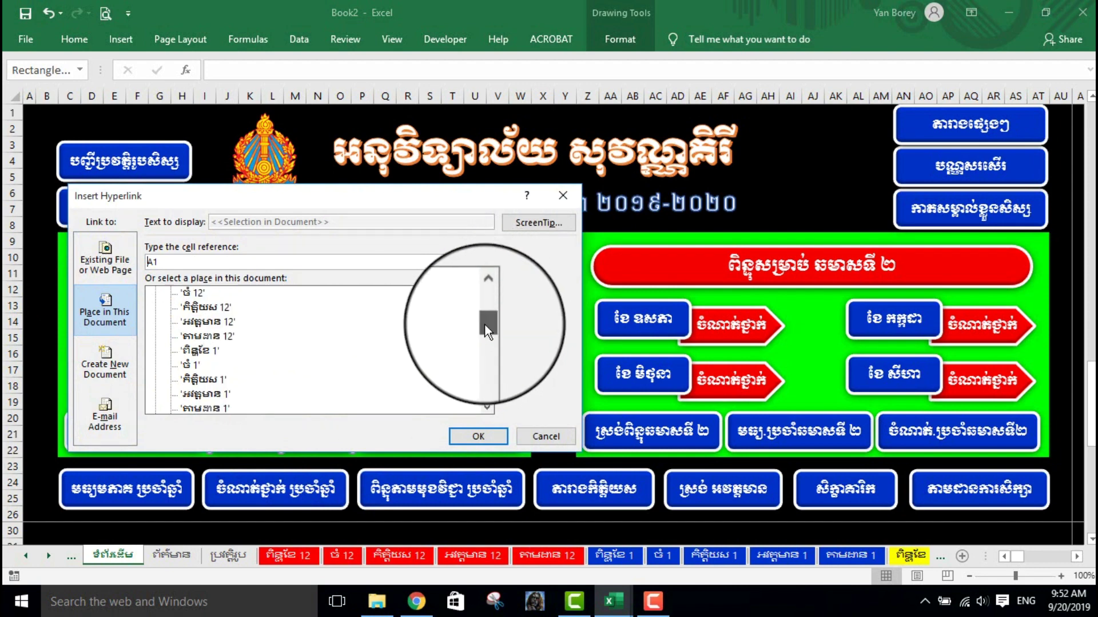
pyautogui.click(207, 382)
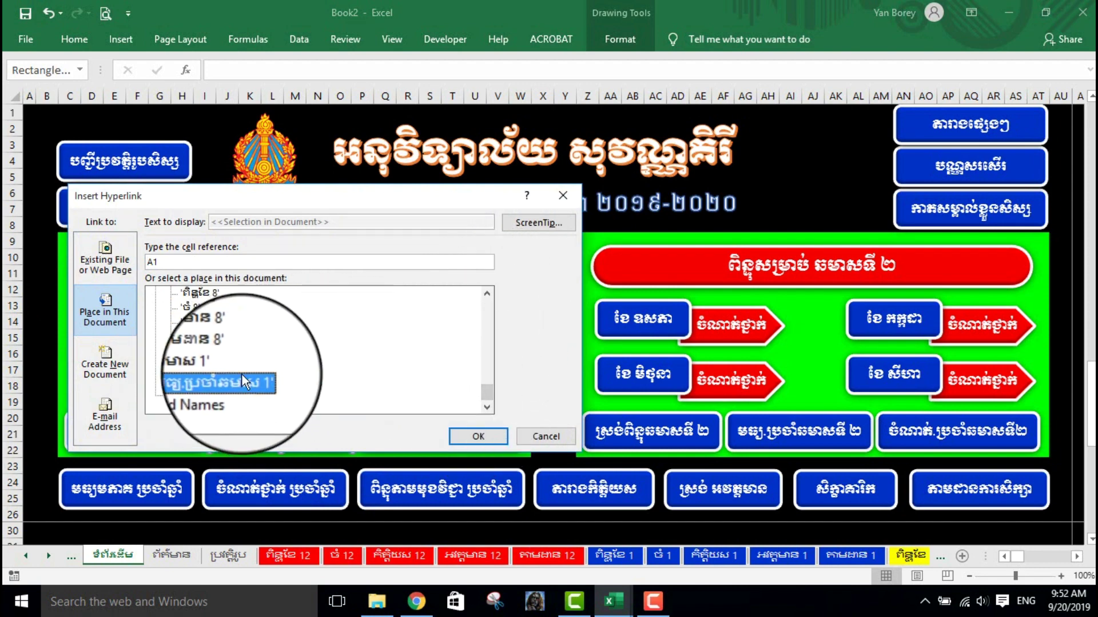
pyautogui.click(478, 443)
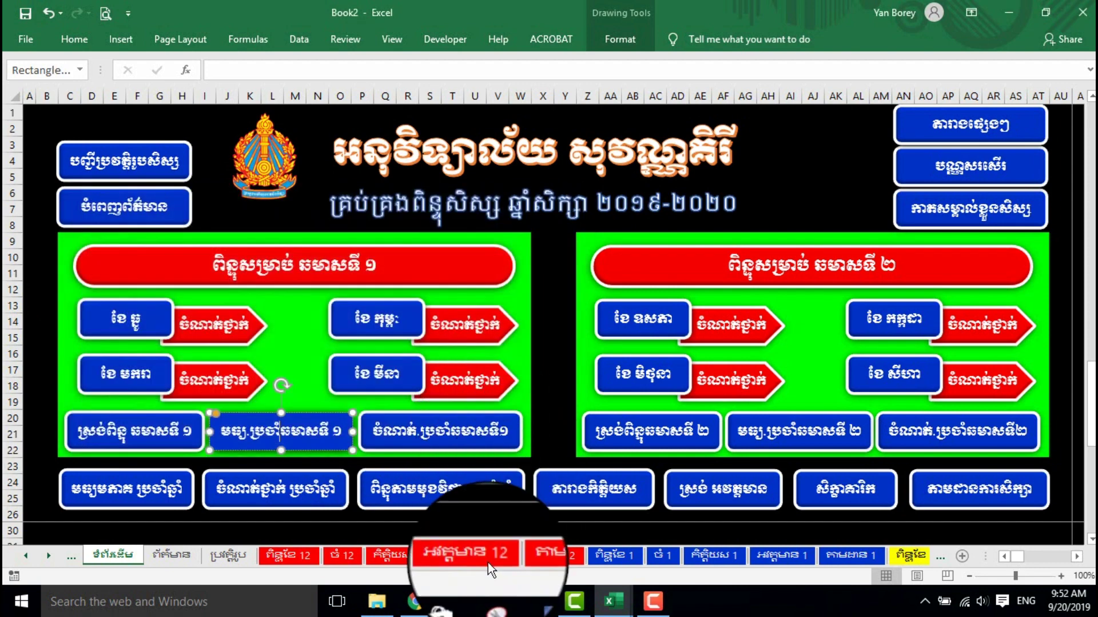
# Step: Test the January, semester 1 average and Home links, ending on the semester 1 average sheet
pyautogui.click(294, 423)
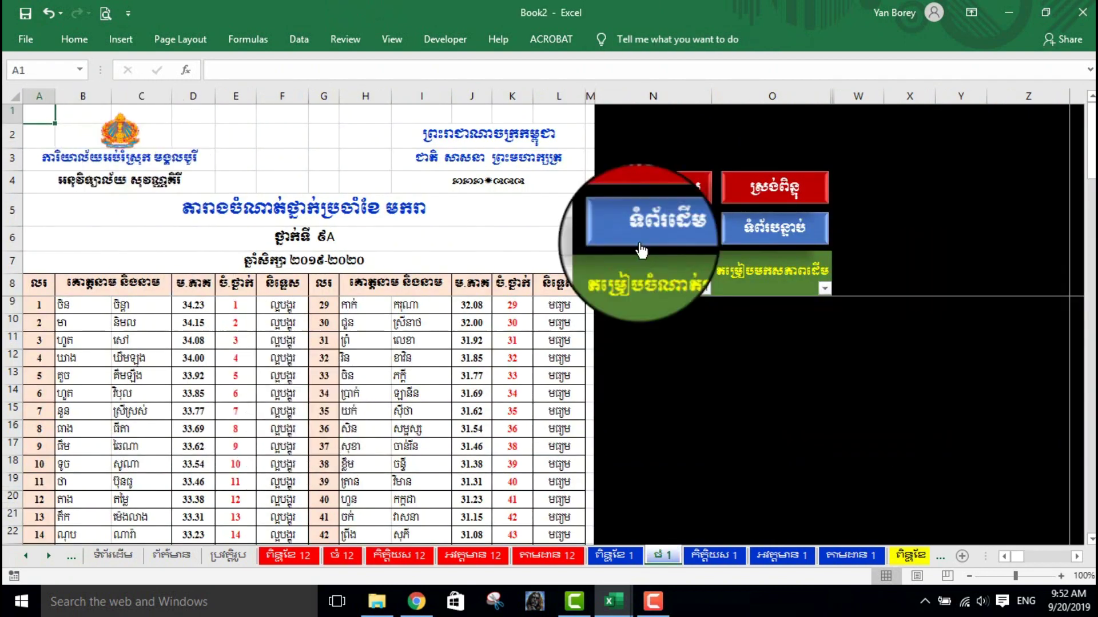
pyautogui.click(658, 227)
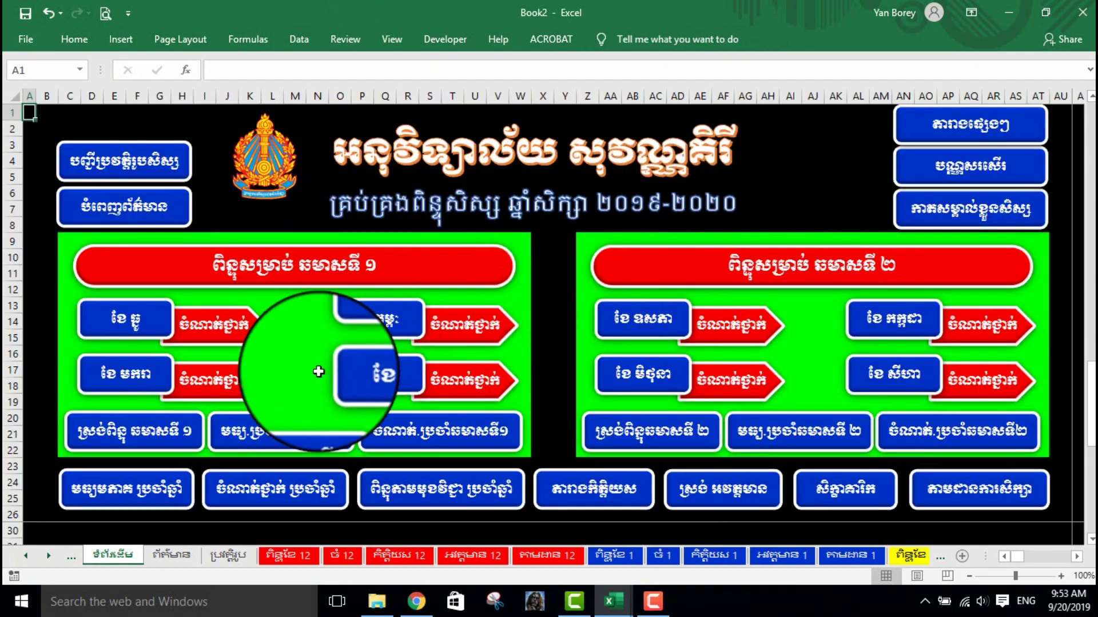
pyautogui.click(280, 433)
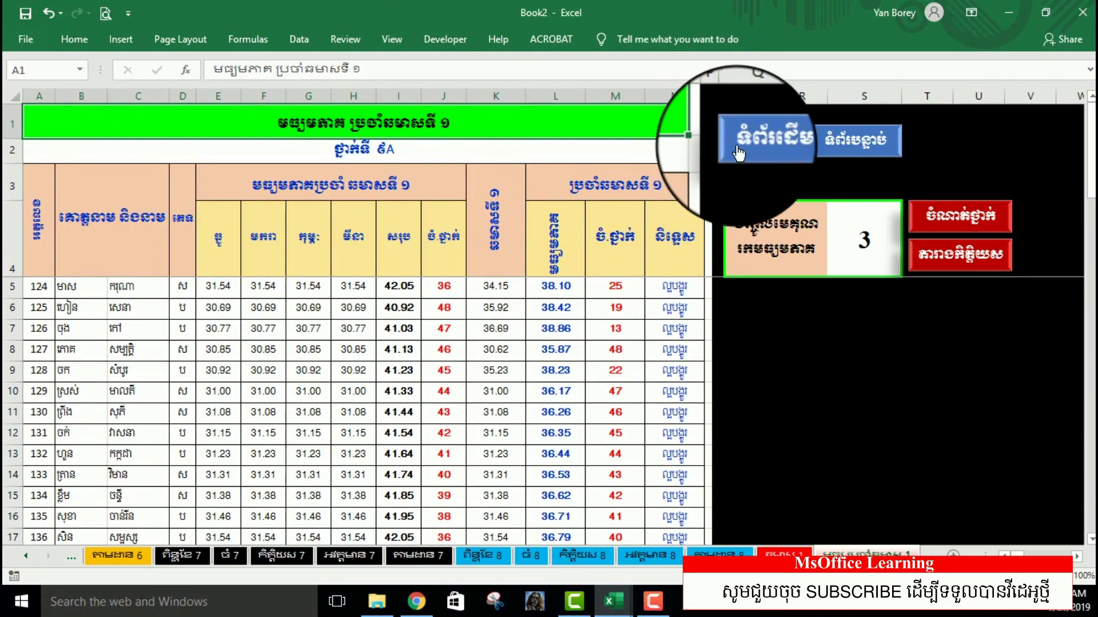
pyautogui.click(761, 140)
pyautogui.click(314, 440)
pyautogui.scroll(-2, 514, 343)
pyautogui.scroll(2, 543, 314)
pyautogui.scroll(-9, 570, 319)
pyautogui.scroll(-6, 637, 338)
pyautogui.scroll(-3, 801, 372)
pyautogui.scroll(3, 775, 370)
pyautogui.scroll(9, 776, 370)
pyautogui.scroll(5, 775, 370)
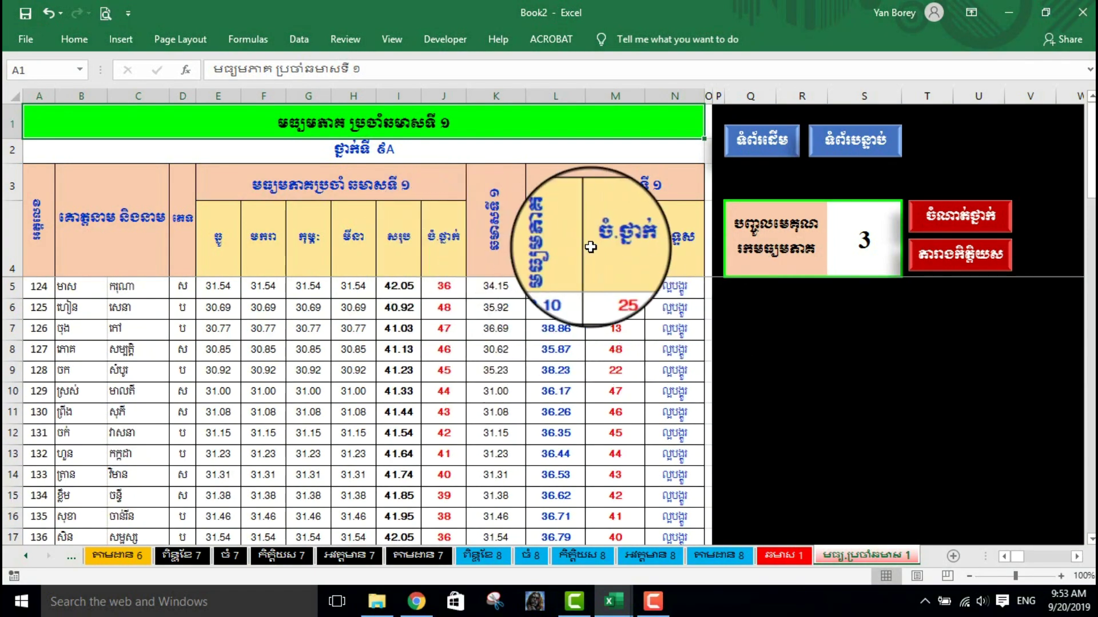
pyautogui.scroll(-2, 506, 346)
pyautogui.scroll(2, 515, 351)
pyautogui.click(729, 326)
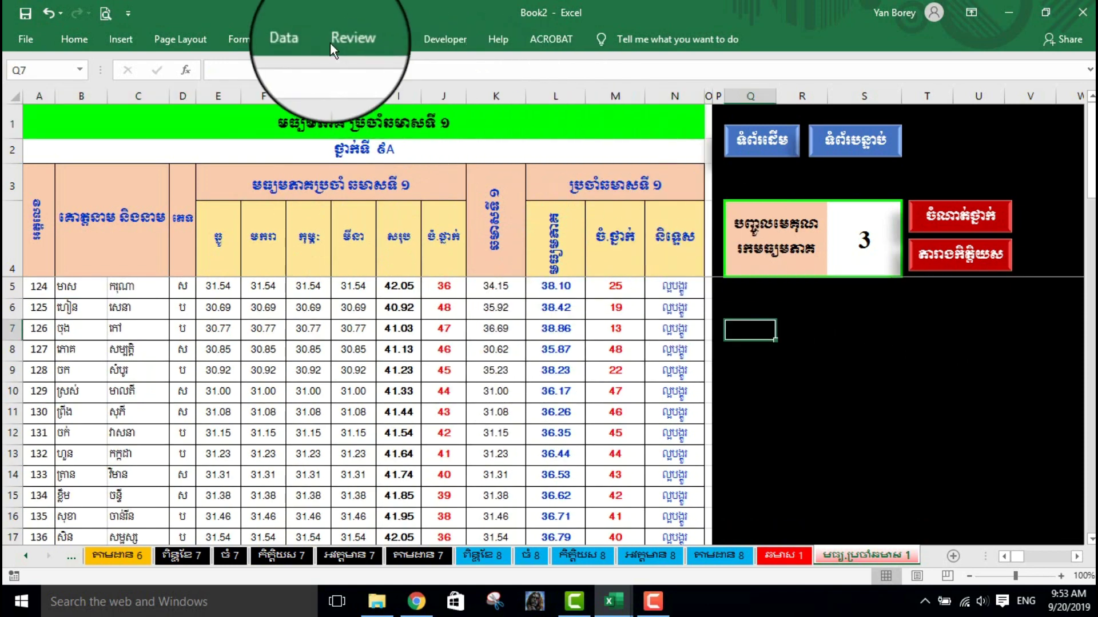
# Step: Protect the sheet, additionally allowing users to edit objects and scenarios
pyautogui.click(351, 41)
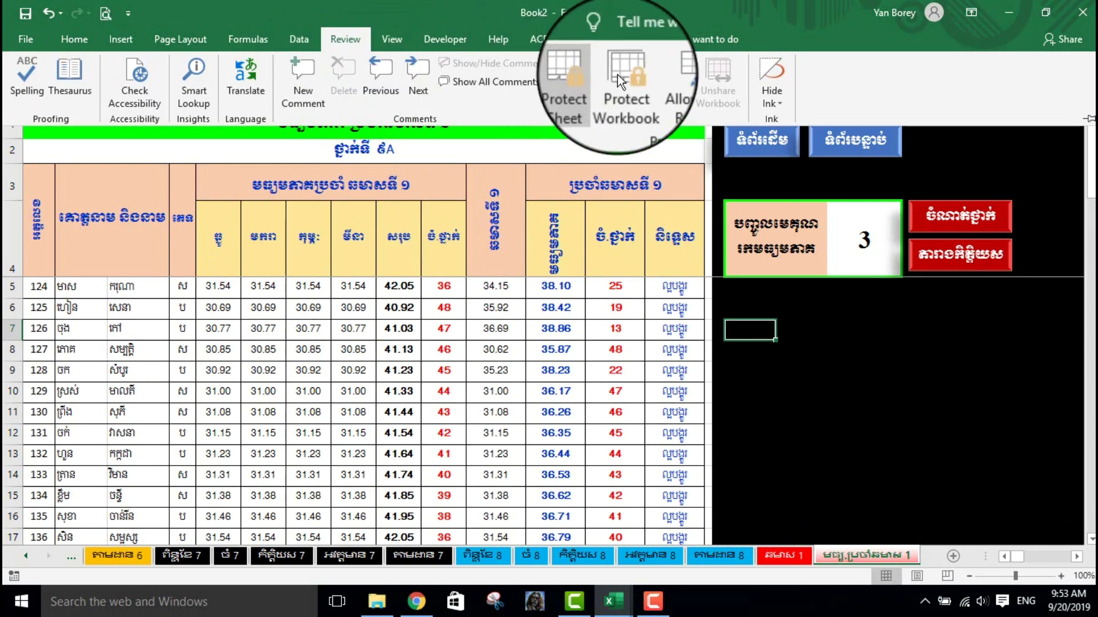
pyautogui.click(574, 88)
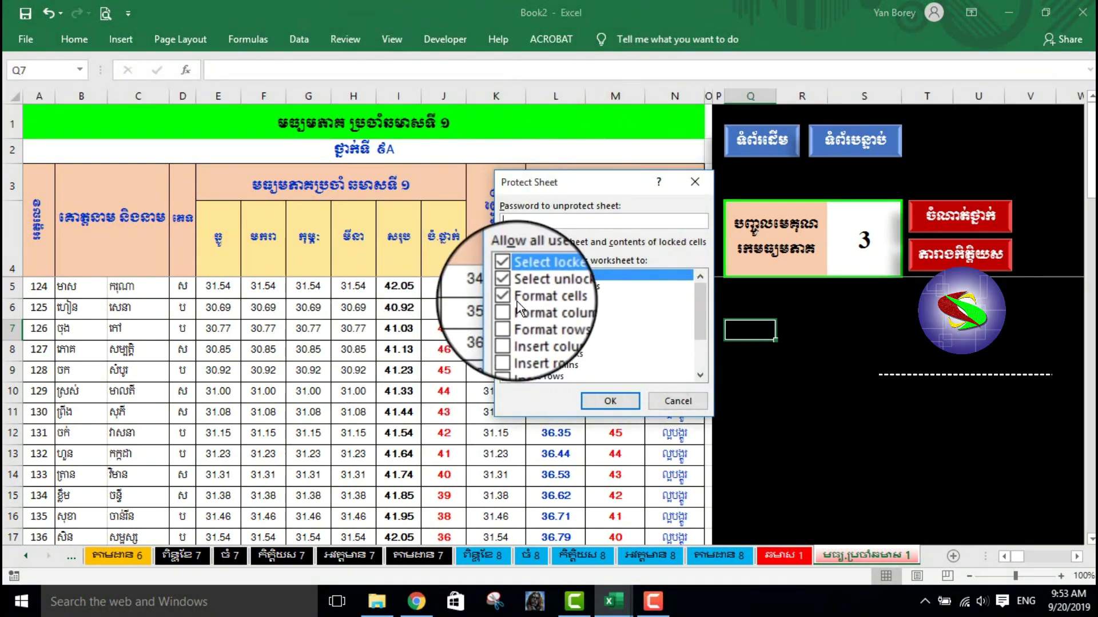
pyautogui.scroll(-2, 516, 301)
pyautogui.click(515, 365)
pyautogui.click(516, 376)
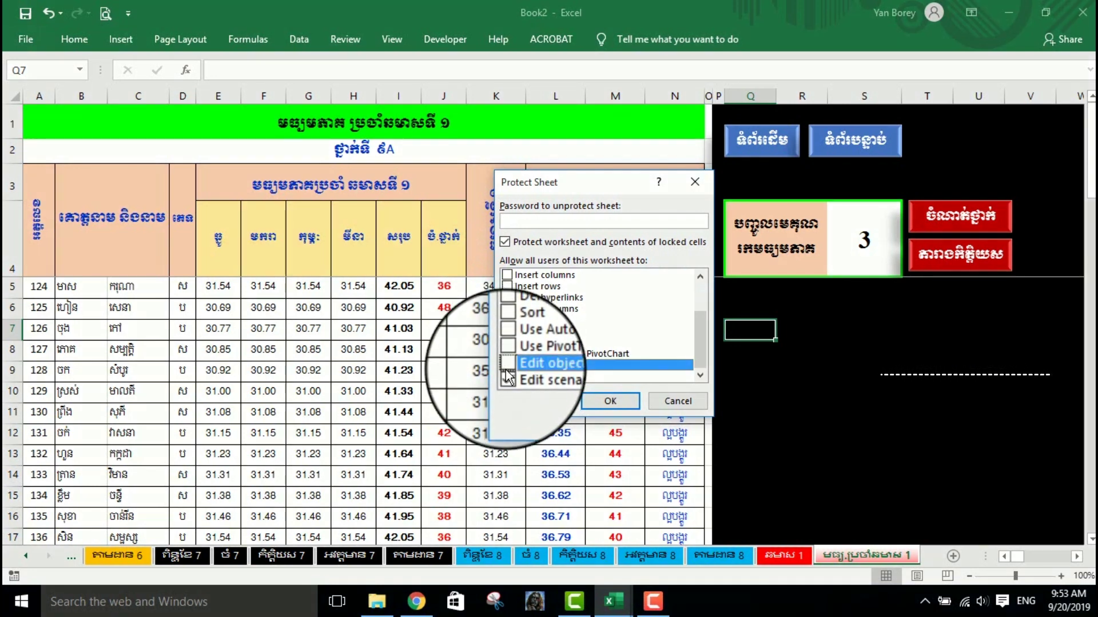
pyautogui.scroll(2, 600, 311)
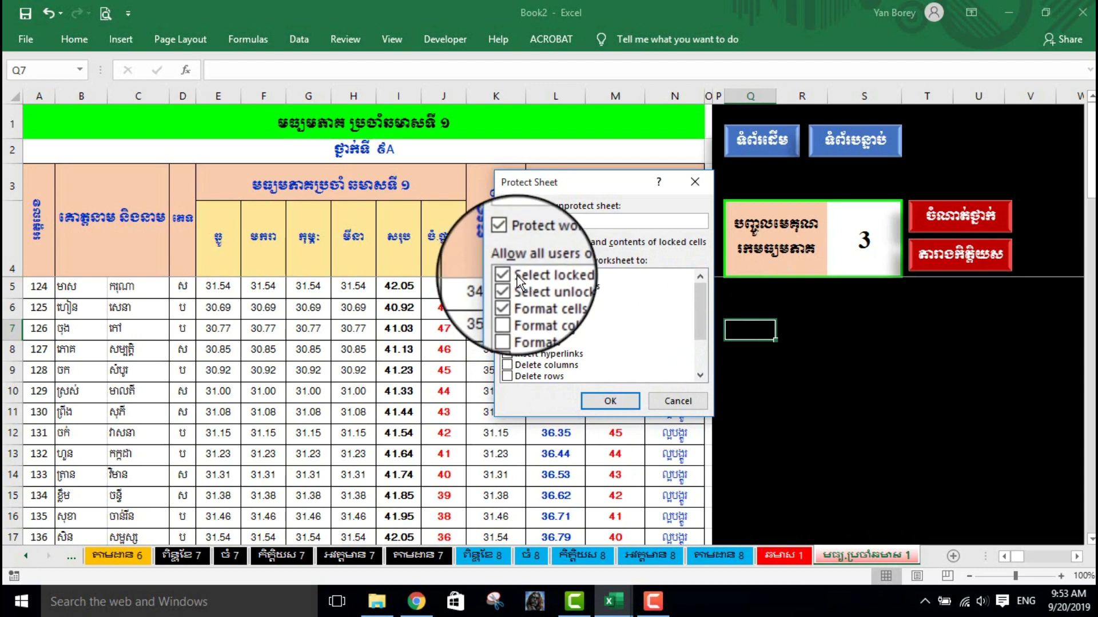
pyautogui.click(606, 402)
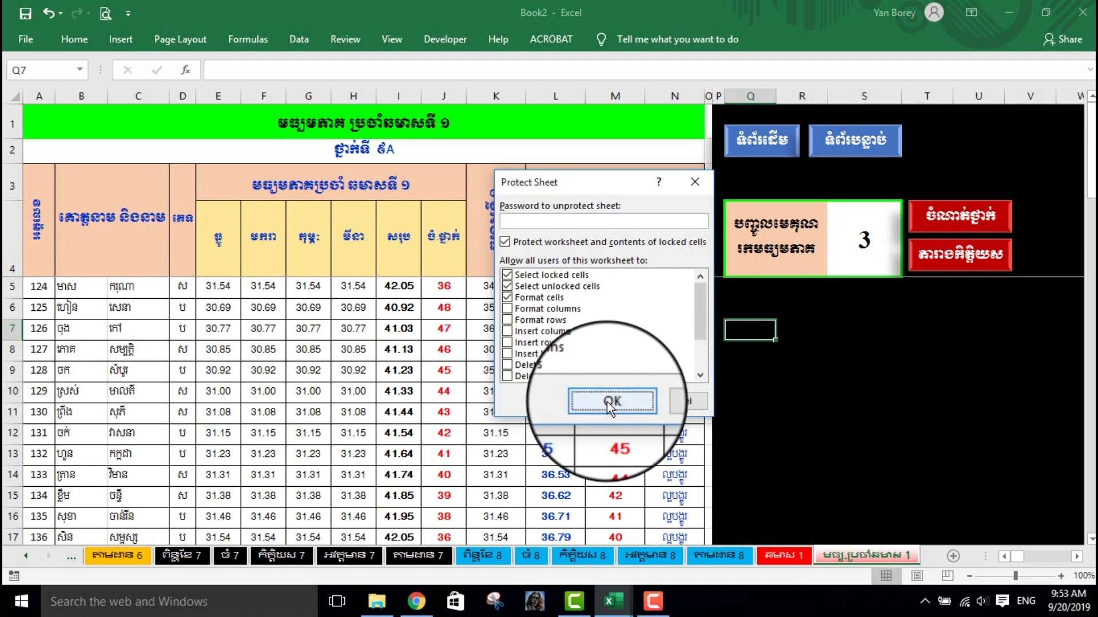
# Step: Confirm locked cells J7 and G5 reject edits, then select editable cell S4
pyautogui.doubleClick(434, 331)
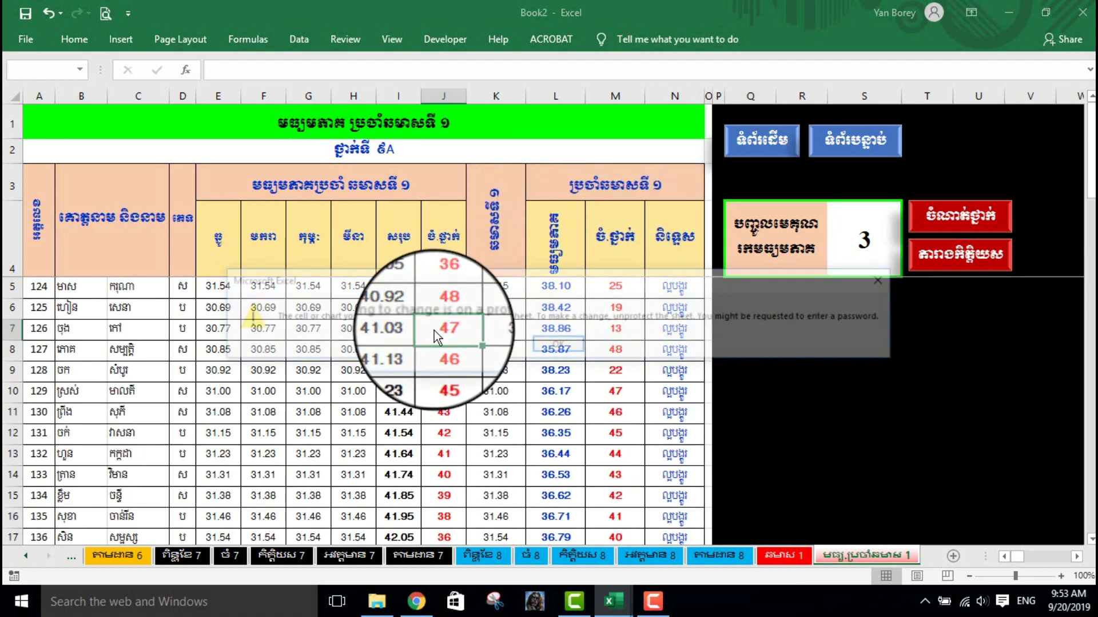
pyautogui.click(557, 343)
pyautogui.click(305, 299)
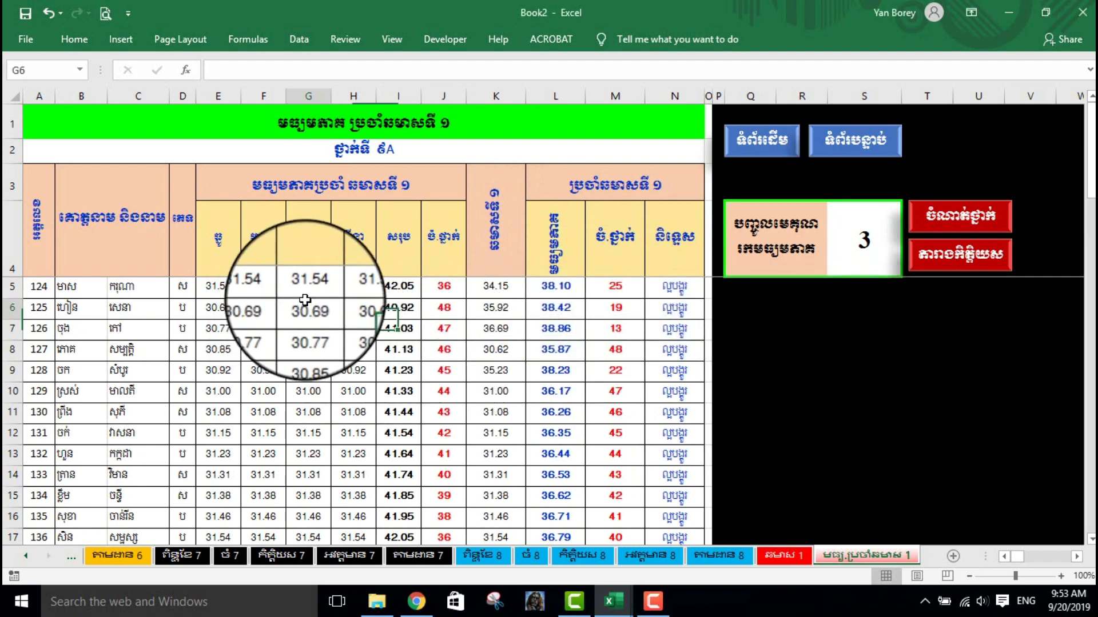
pyautogui.doubleClick(309, 289)
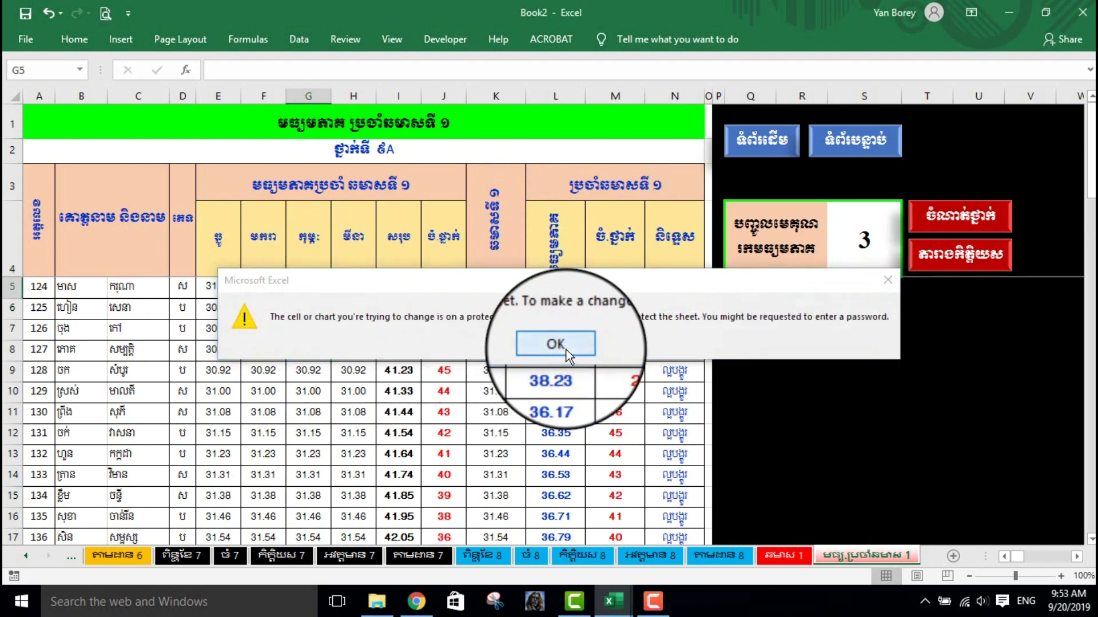
pyautogui.click(566, 349)
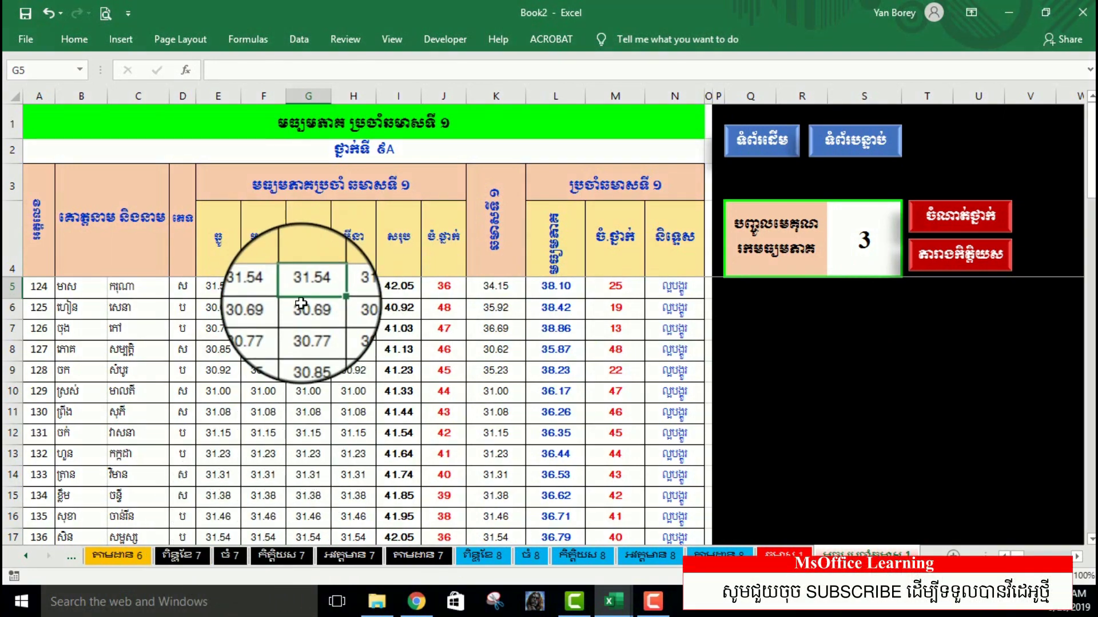
pyautogui.click(877, 237)
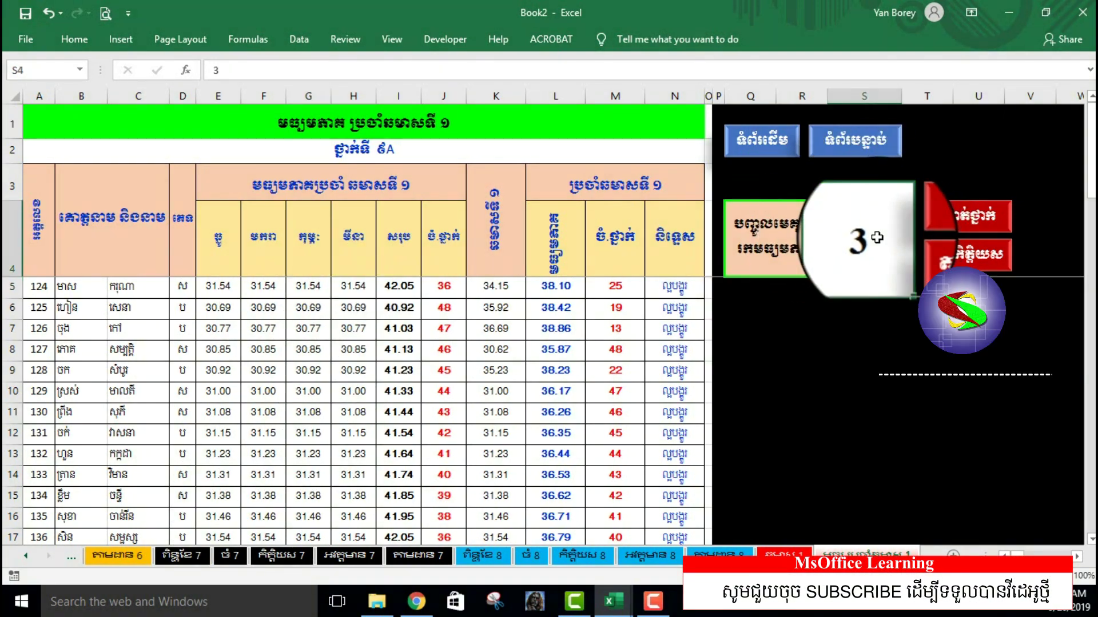
# Step: Enter 4 as the average coefficient in unlocked cell S4, replacing 3
pyautogui.write('24')
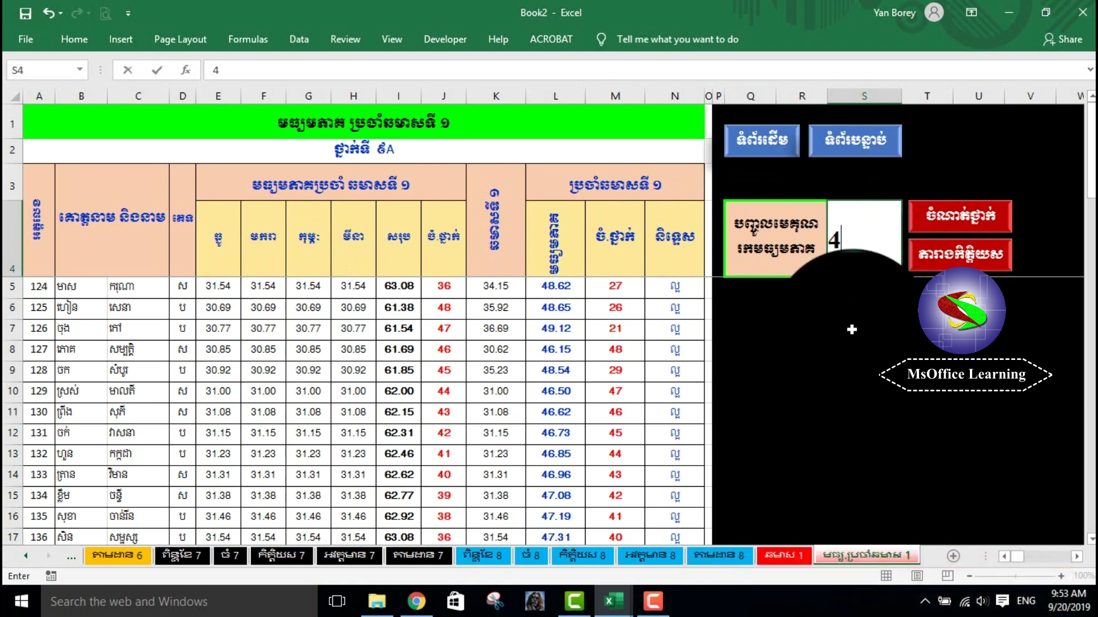
pyautogui.click(851, 330)
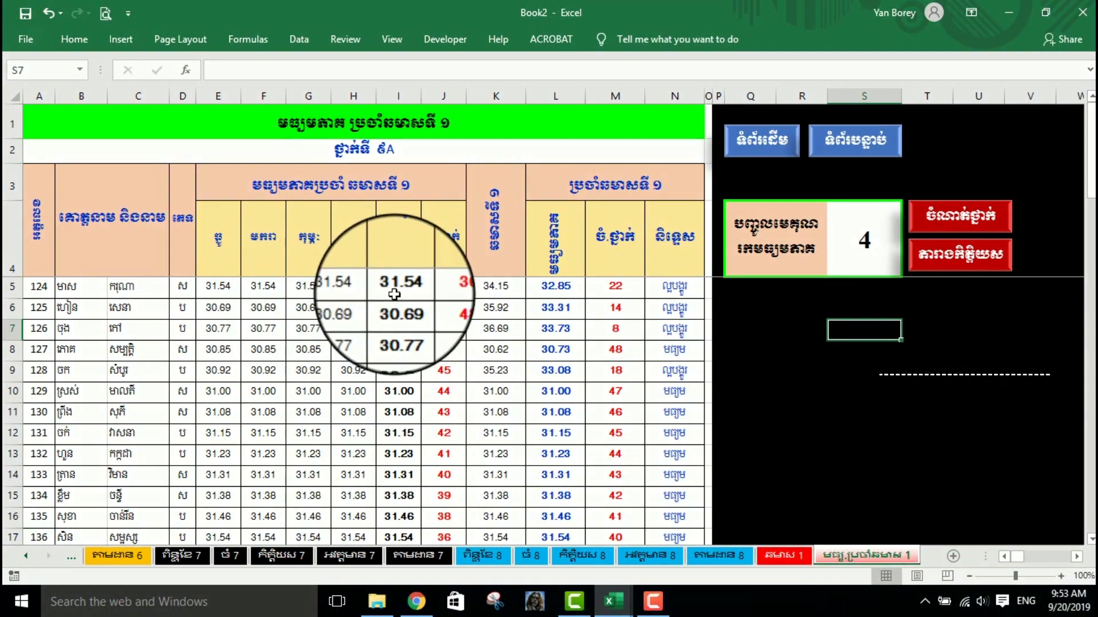
pyautogui.scroll(-3, 395, 343)
pyautogui.scroll(1, 395, 377)
pyautogui.scroll(-1, 395, 386)
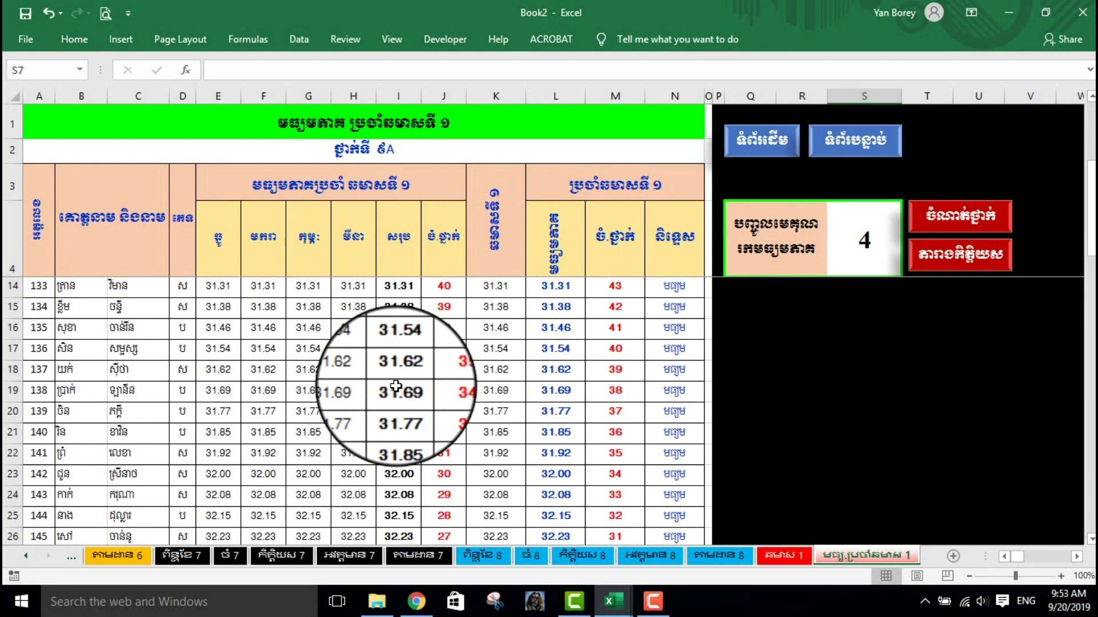
# Step: Review the recalculated averages, ranks and ratings, now a mix of ល្អបង្គួរ and មធ្យម
pyautogui.scroll(-5, 395, 387)
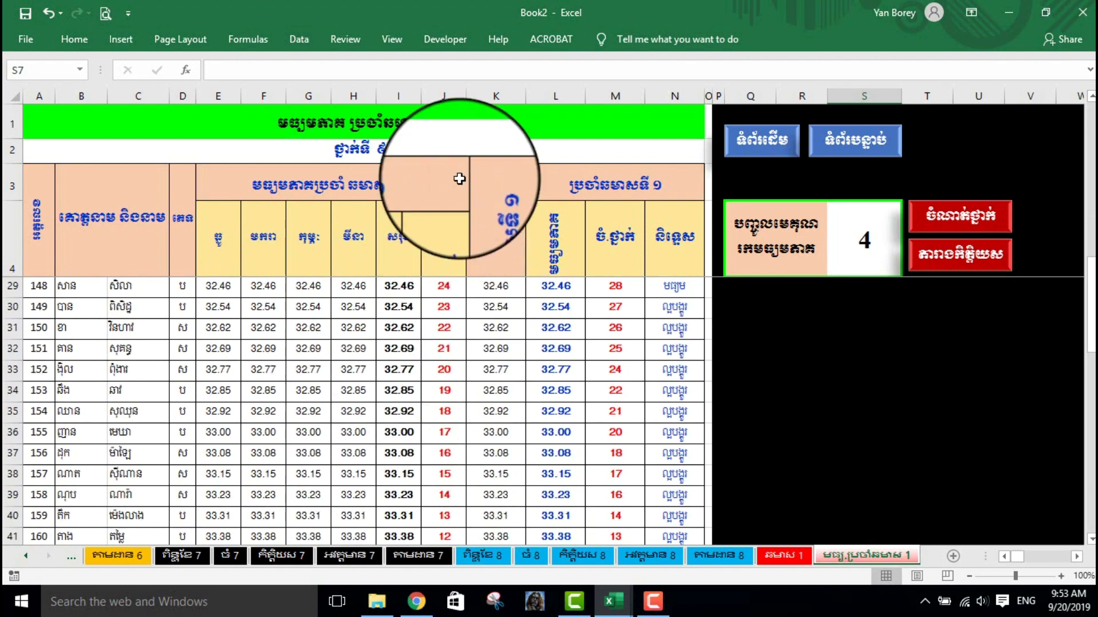
pyautogui.scroll(-2, 465, 318)
pyautogui.scroll(-2, 488, 330)
pyautogui.scroll(-3, 488, 330)
pyautogui.scroll(6, 488, 331)
pyautogui.scroll(6, 488, 330)
pyautogui.scroll(3, 487, 330)
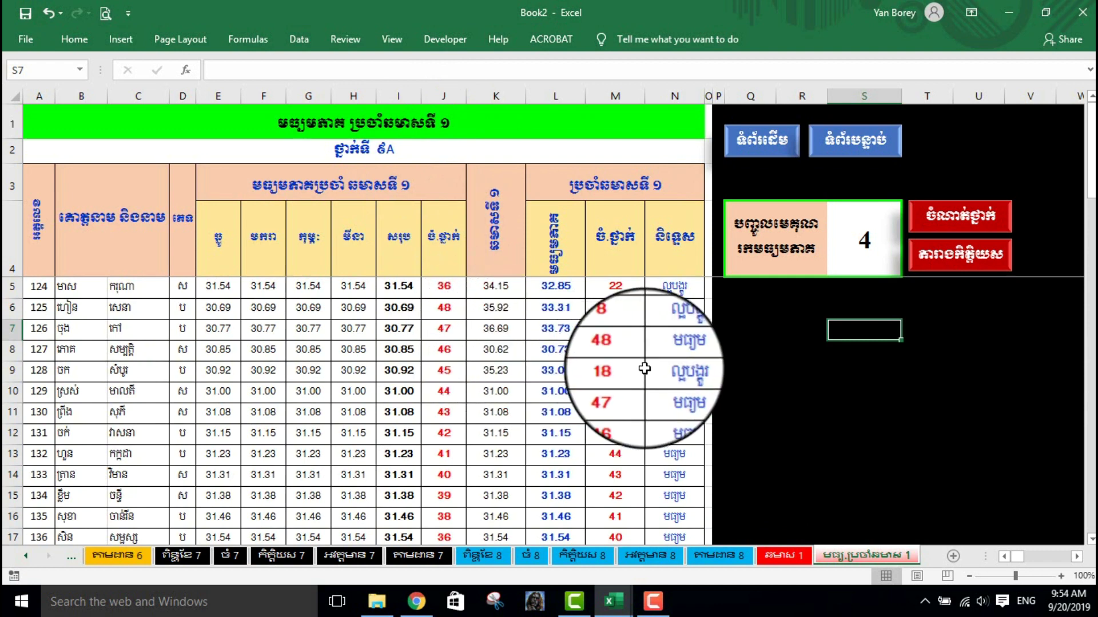
pyautogui.scroll(-2, 715, 408)
pyautogui.scroll(2, 714, 408)
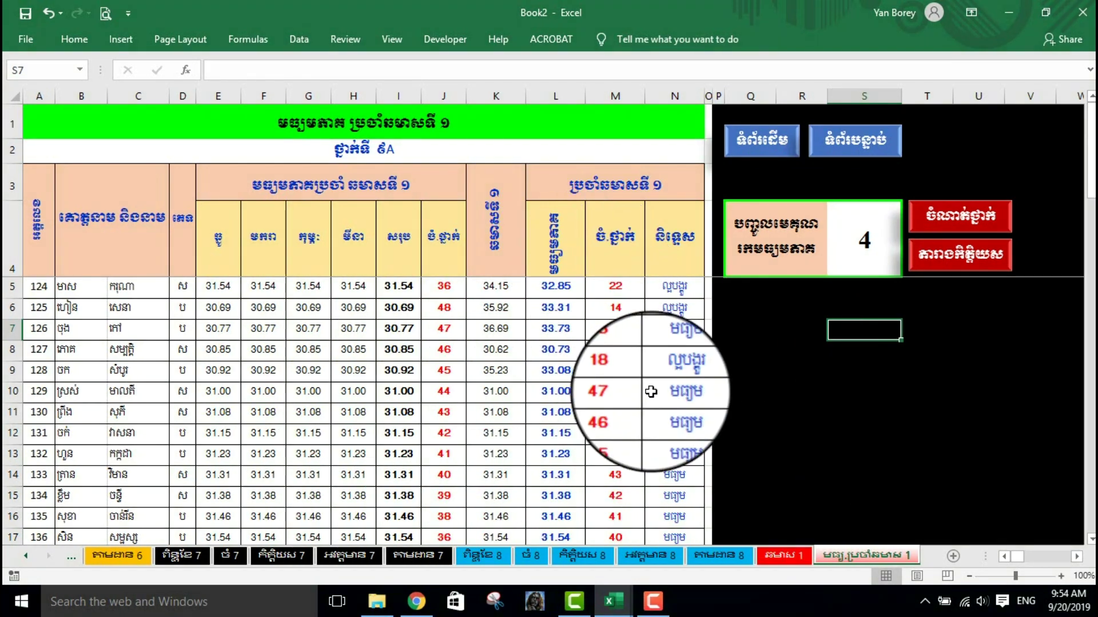
pyautogui.click(653, 602)
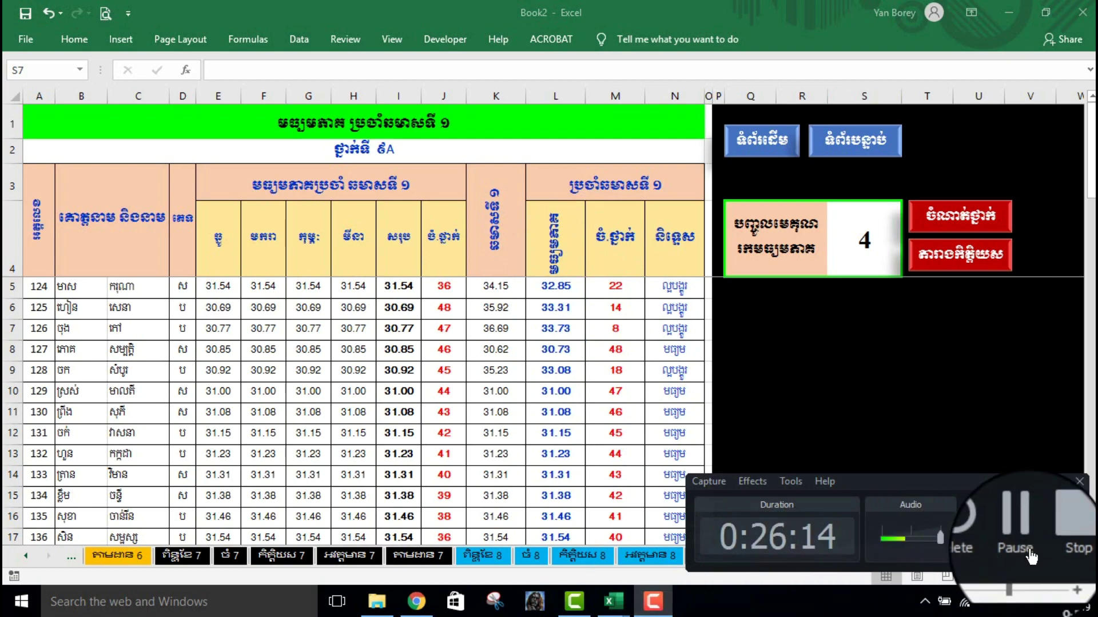